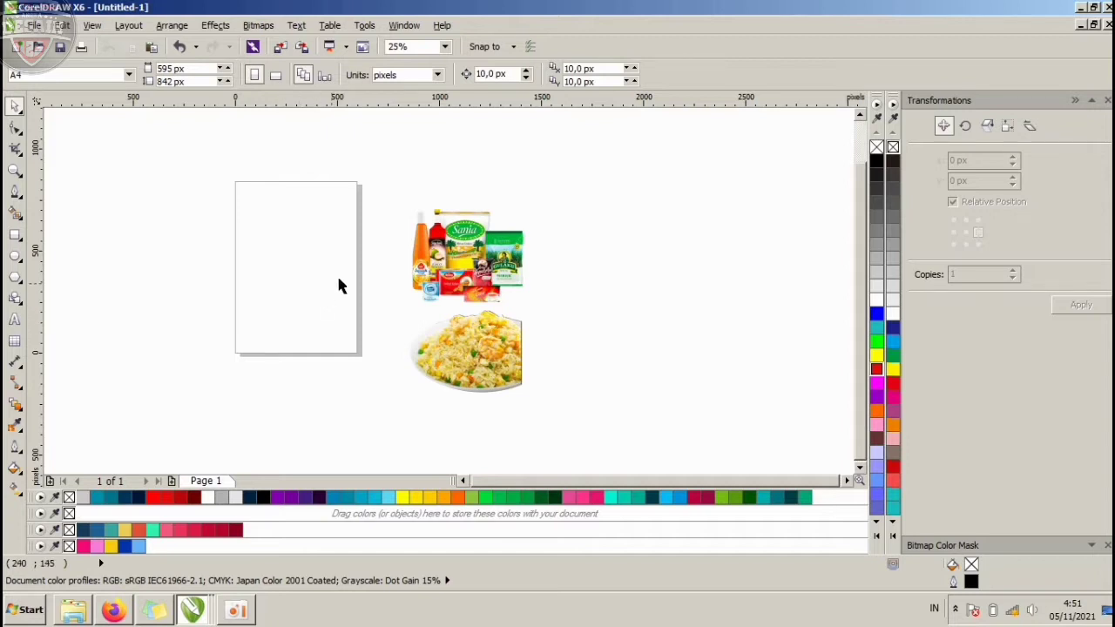
# - Move the grocery products and fried rice images together farther to the right of the page
pyautogui.click(457, 247)
pyautogui.moveTo(439, 250); pyautogui.dragTo(590, 218)
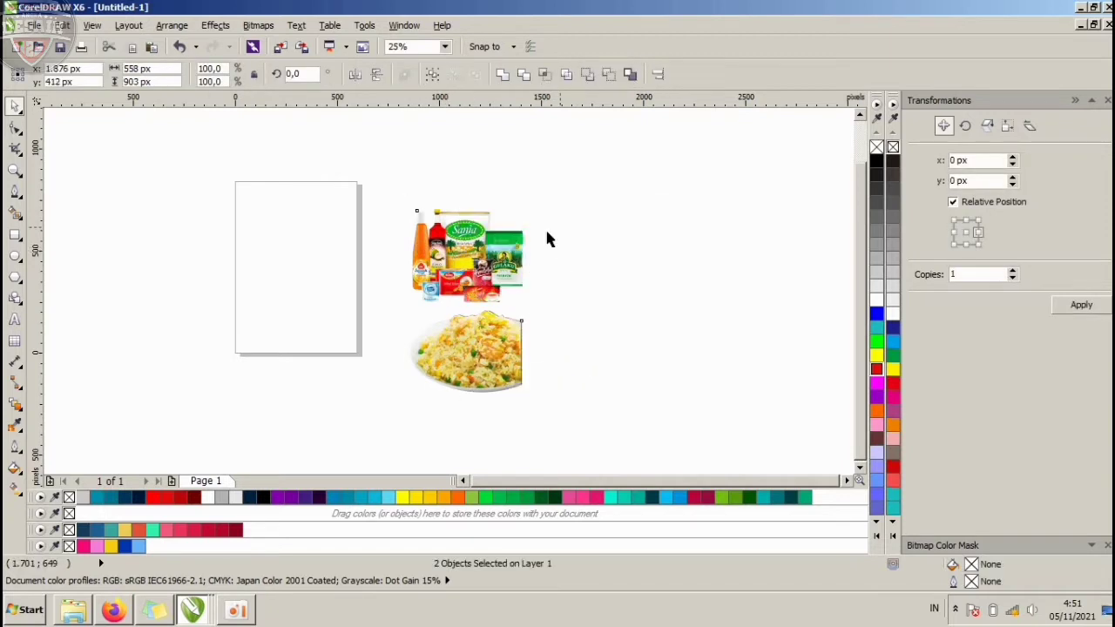
pyautogui.click(546, 233)
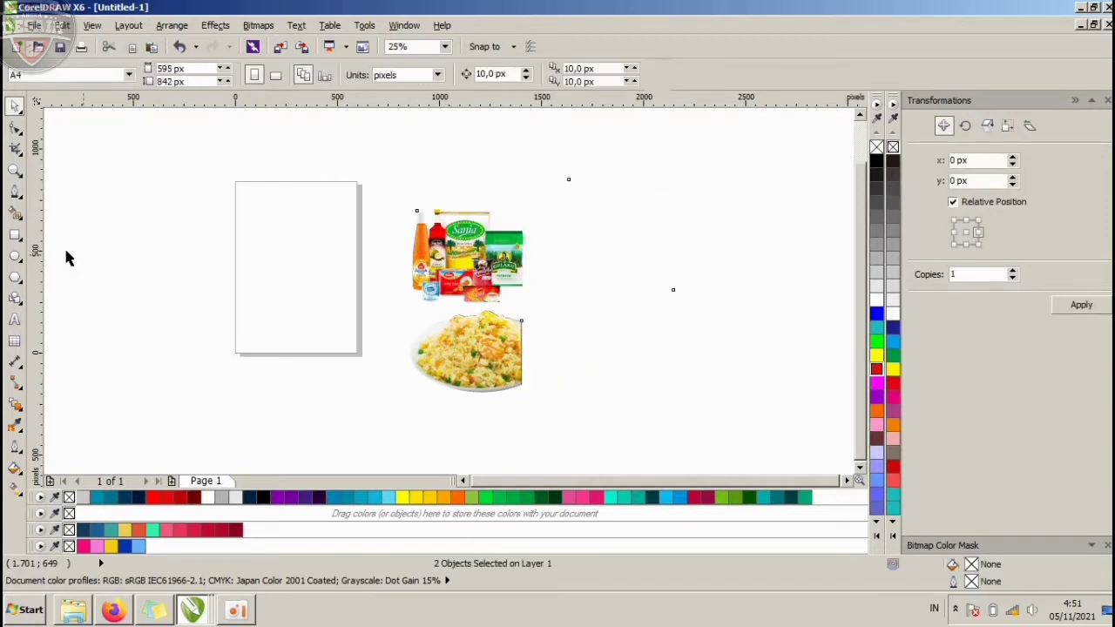
# - Draw a landscape rectangle about 2004 by 1032 px across the page, wider than the page itself
pyautogui.click(16, 234)
pyautogui.moveTo(96, 180); pyautogui.dragTo(505, 391)
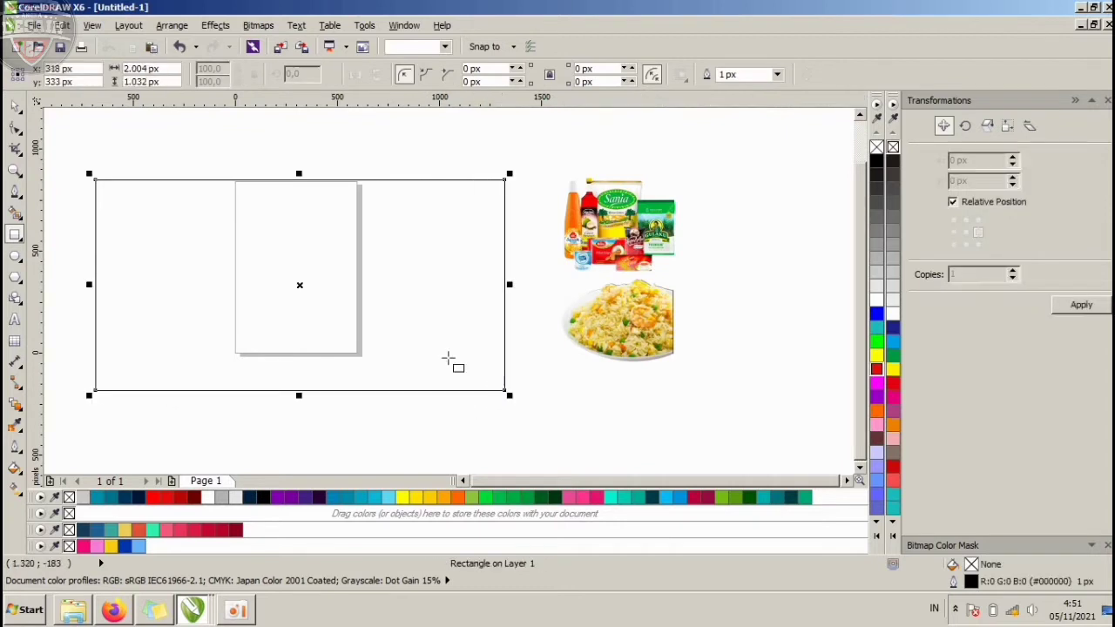
pyautogui.click(15, 105)
pyautogui.click(197, 134)
# - Change the document's measurement units to centimeters
pyautogui.click(400, 74)
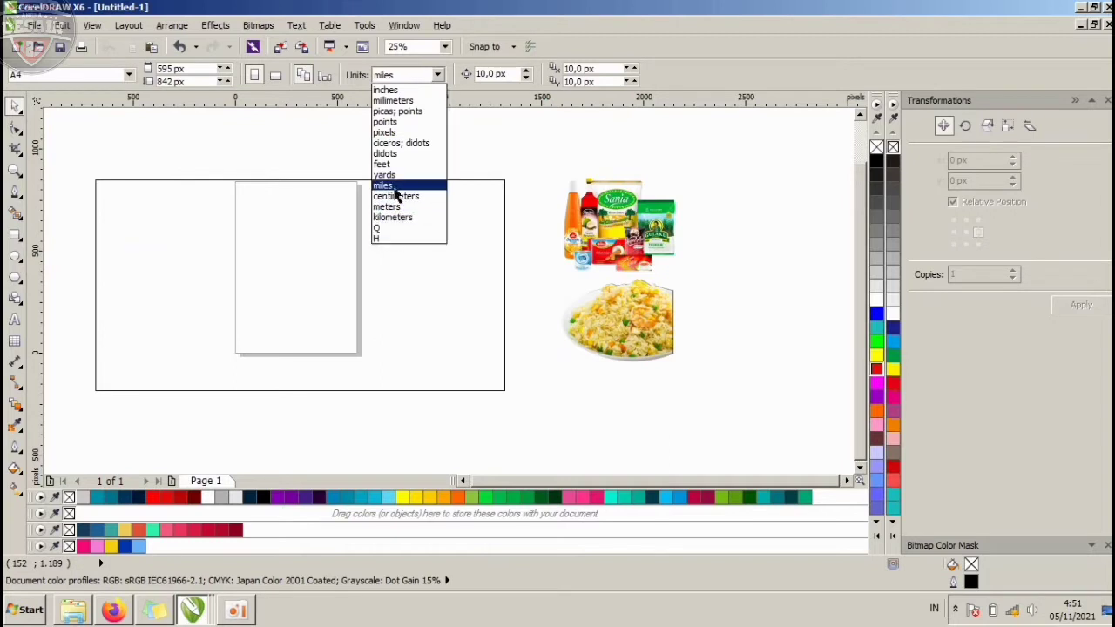
pyautogui.click(382, 185)
pyautogui.click(388, 75)
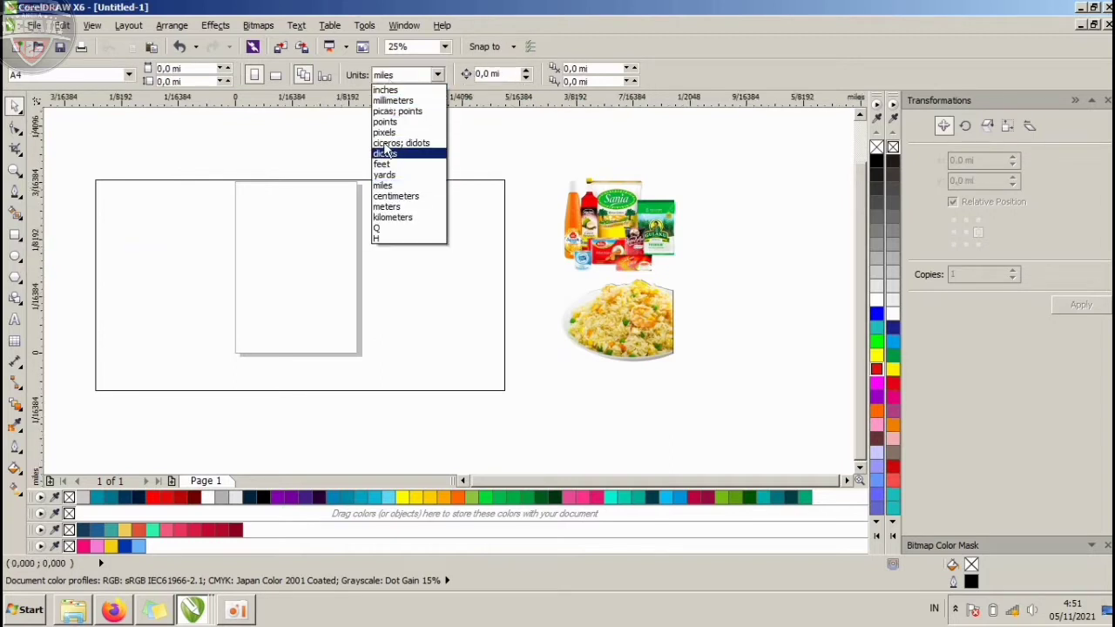
pyautogui.click(394, 196)
# - Center the rectangle on the page
pyautogui.click(381, 212)
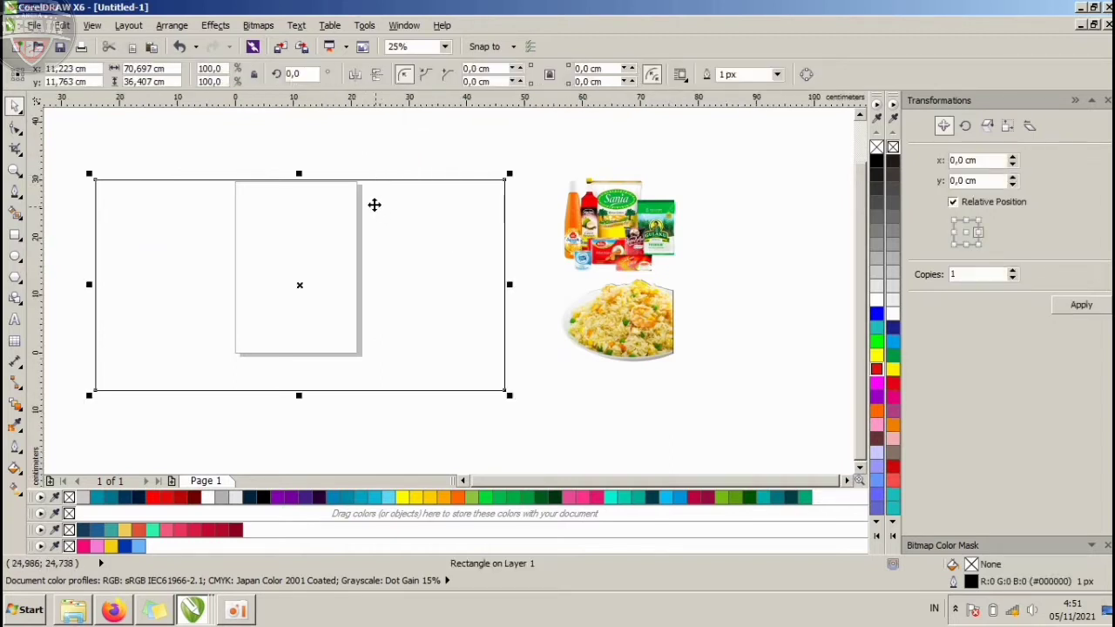
pyautogui.click(357, 156)
pyautogui.click(361, 207)
pyautogui.moveTo(358, 184); pyautogui.dragTo(360, 179)
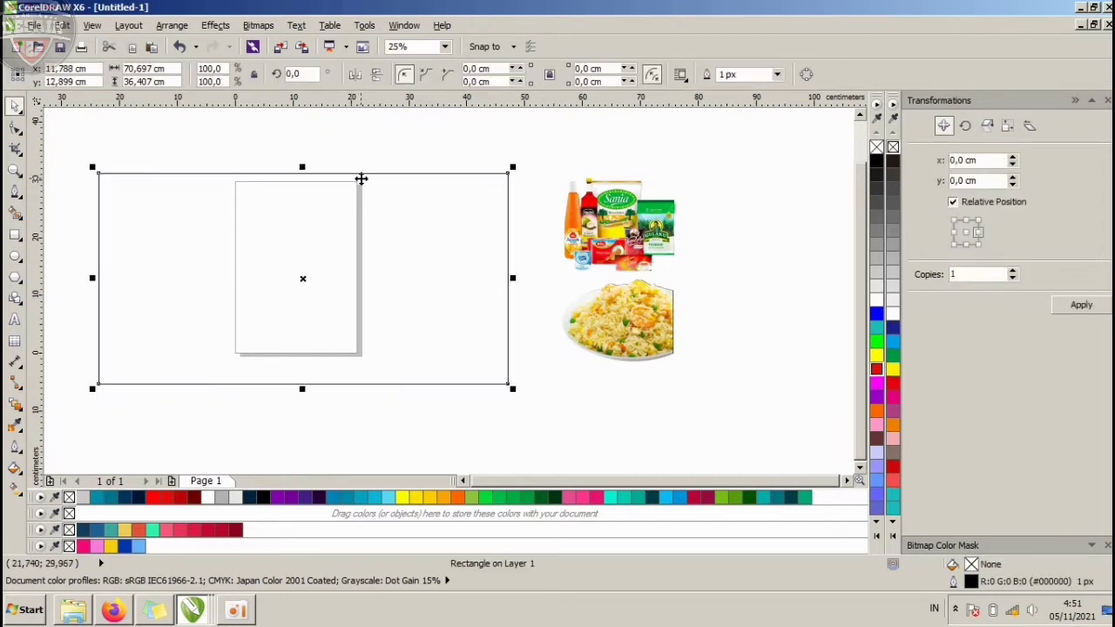
pyautogui.press('p')
pyautogui.click(332, 139)
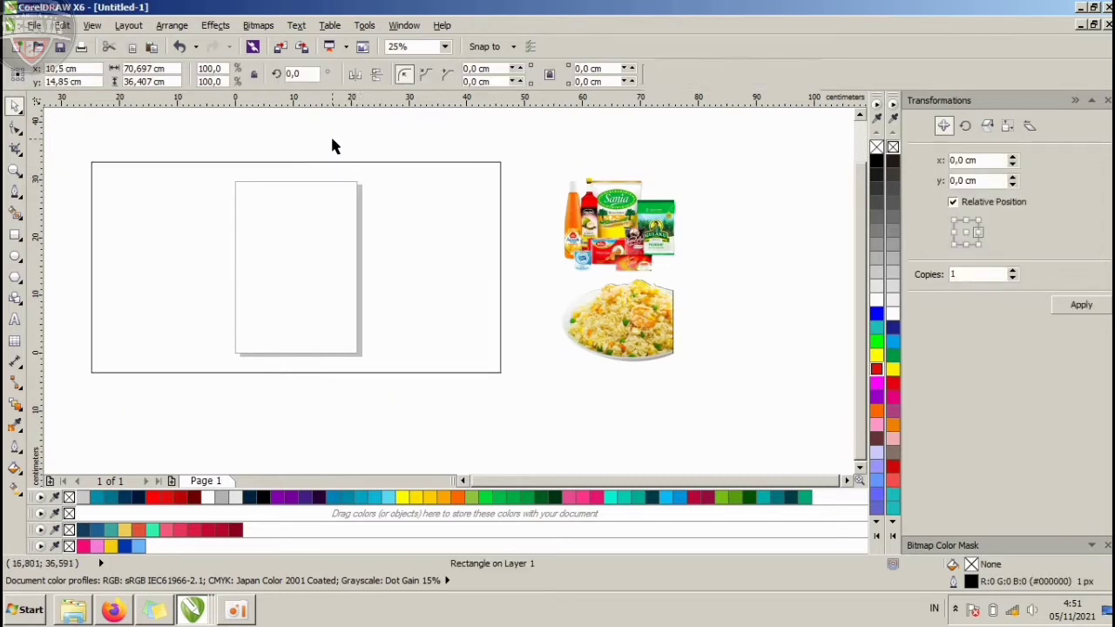
pyautogui.click(335, 196)
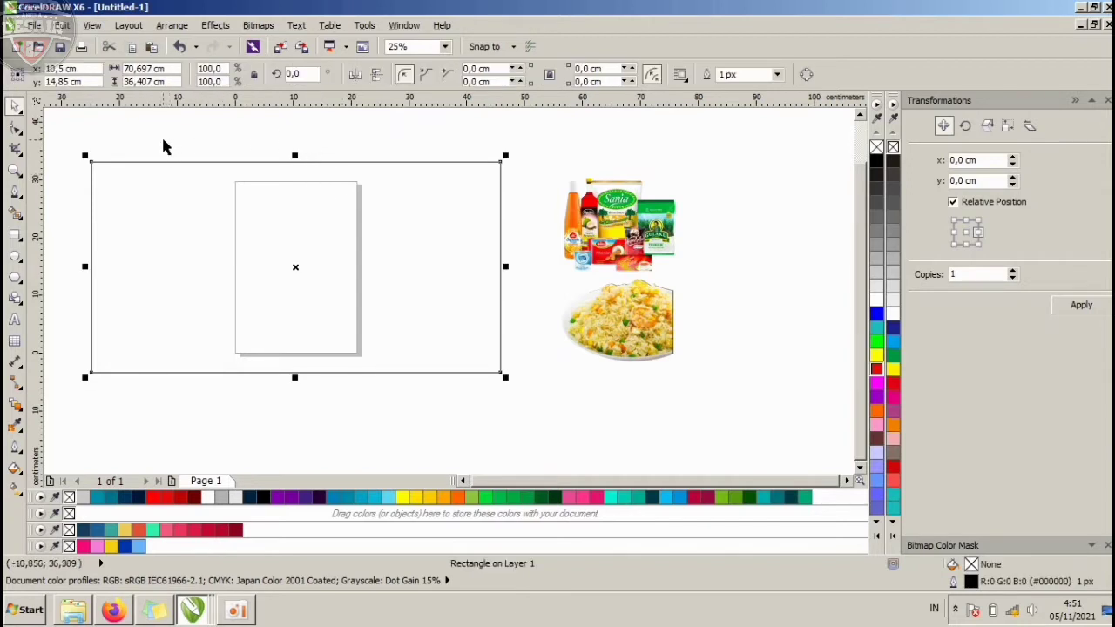
# - Set the rectangle's size to 100 cm wide and 60 cm high
pyautogui.moveTo(176, 68); pyautogui.dragTo(31, 85)
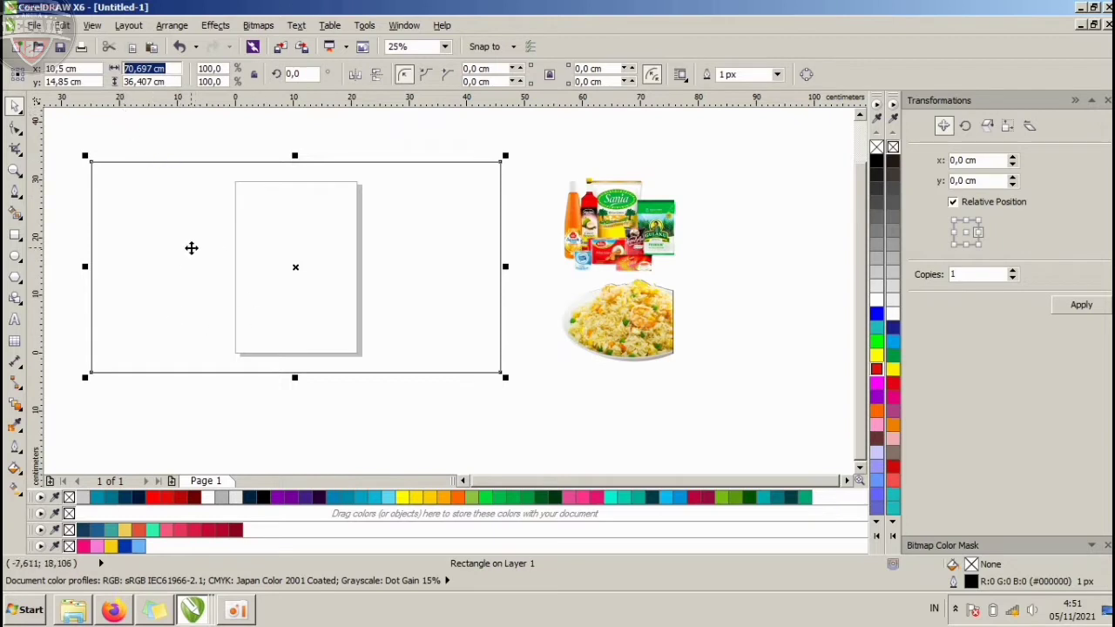
pyautogui.write('100')
pyautogui.press('Tab')
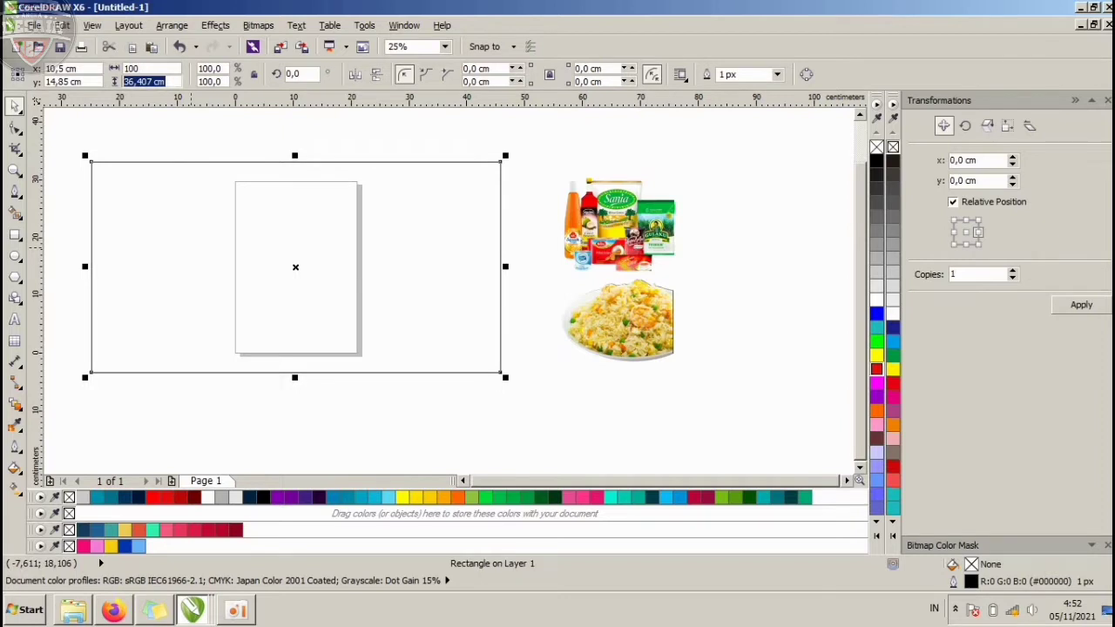
pyautogui.write('60')
pyautogui.press('Return')
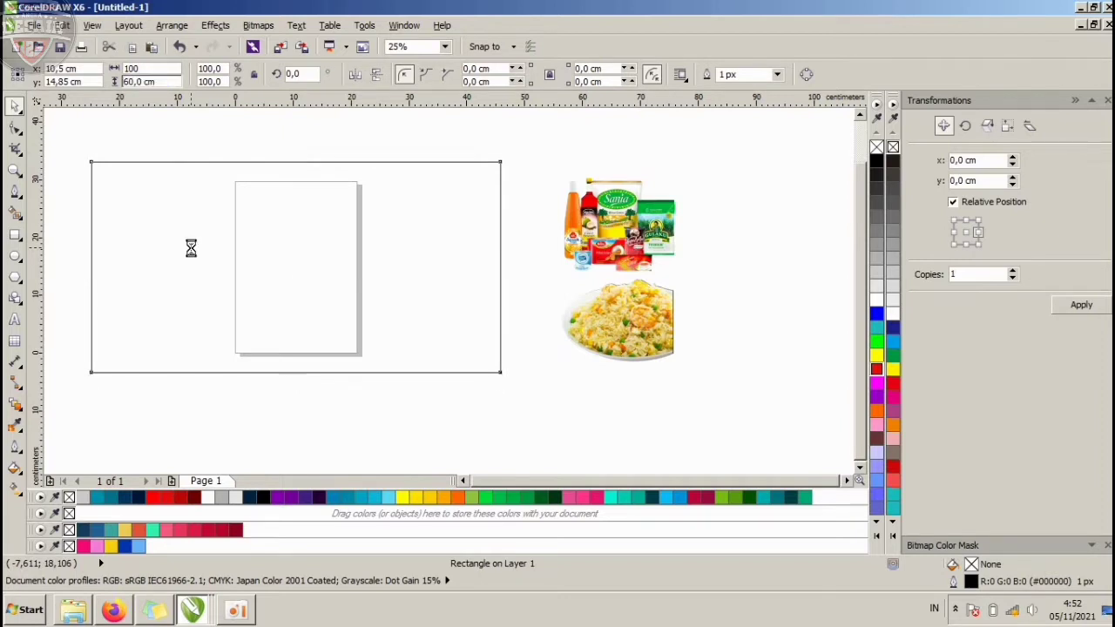
# - Move both images farther right so they sit clear of the rectangle
pyautogui.scroll(-2, 619, 303)
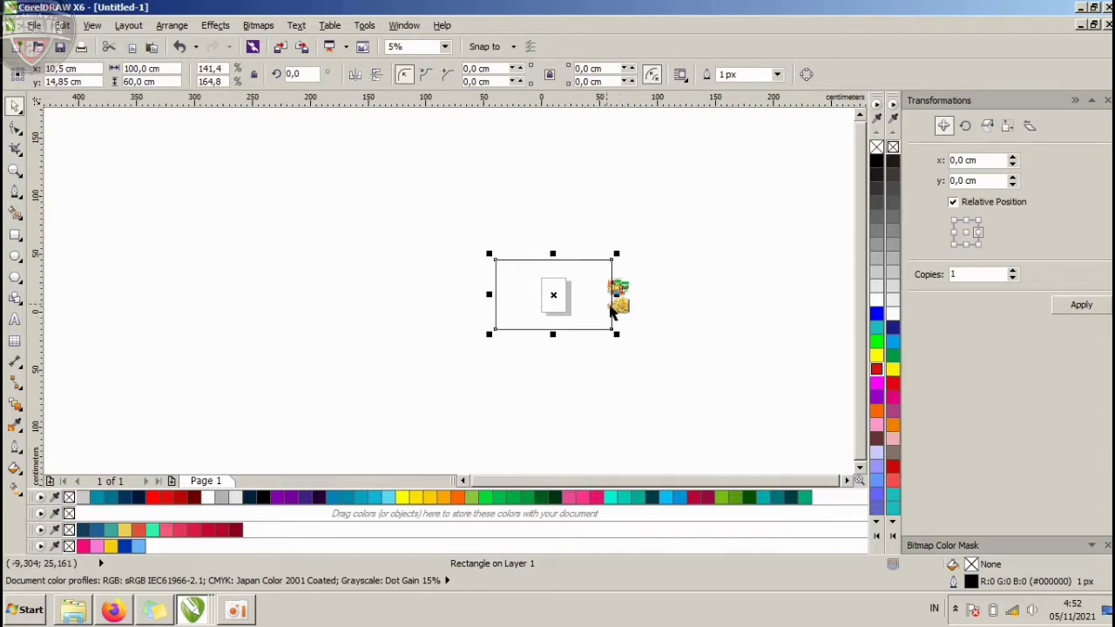
pyautogui.moveTo(696, 372); pyautogui.dragTo(594, 253)
pyautogui.moveTo(620, 287); pyautogui.dragTo(684, 292)
# - Fill the rectangle with white
pyautogui.click(613, 298)
pyautogui.scroll(1, 628, 299)
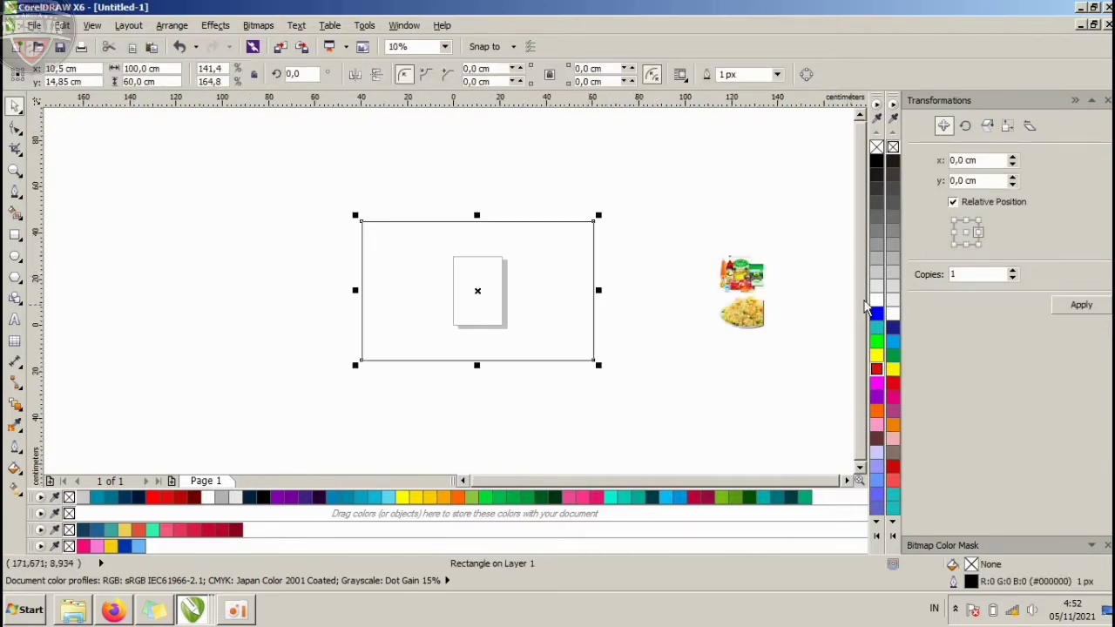
pyautogui.click(876, 300)
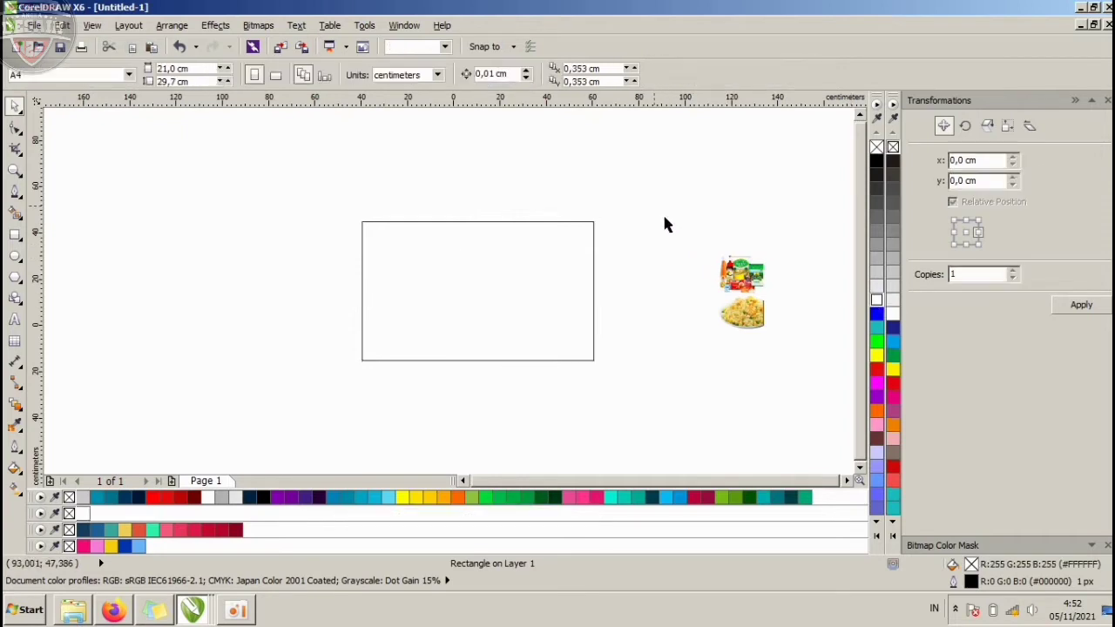
# - Set the rectangle's width to 200 cm
pyautogui.moveTo(655, 209); pyautogui.dragTo(793, 375)
pyautogui.click(550, 302)
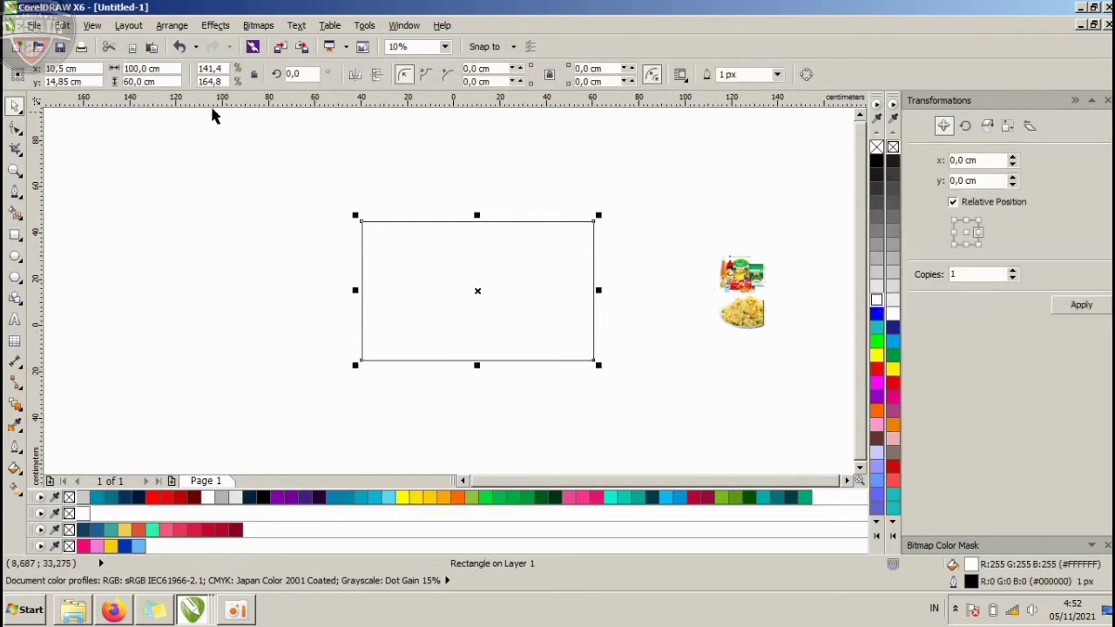
pyautogui.click(142, 68)
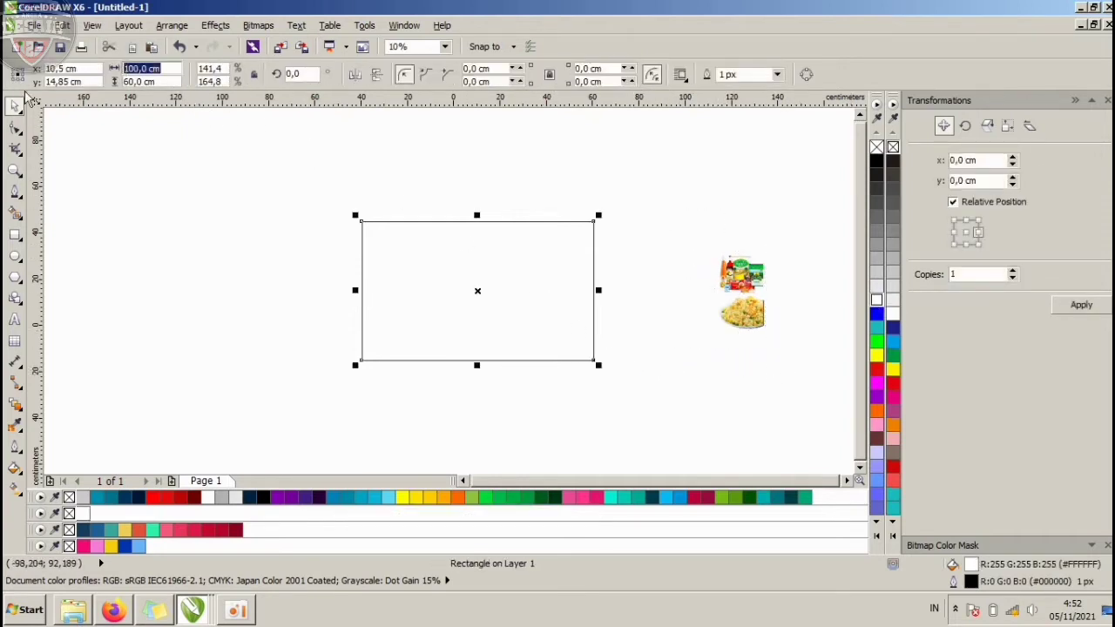
pyautogui.write('200')
pyautogui.press('Return')
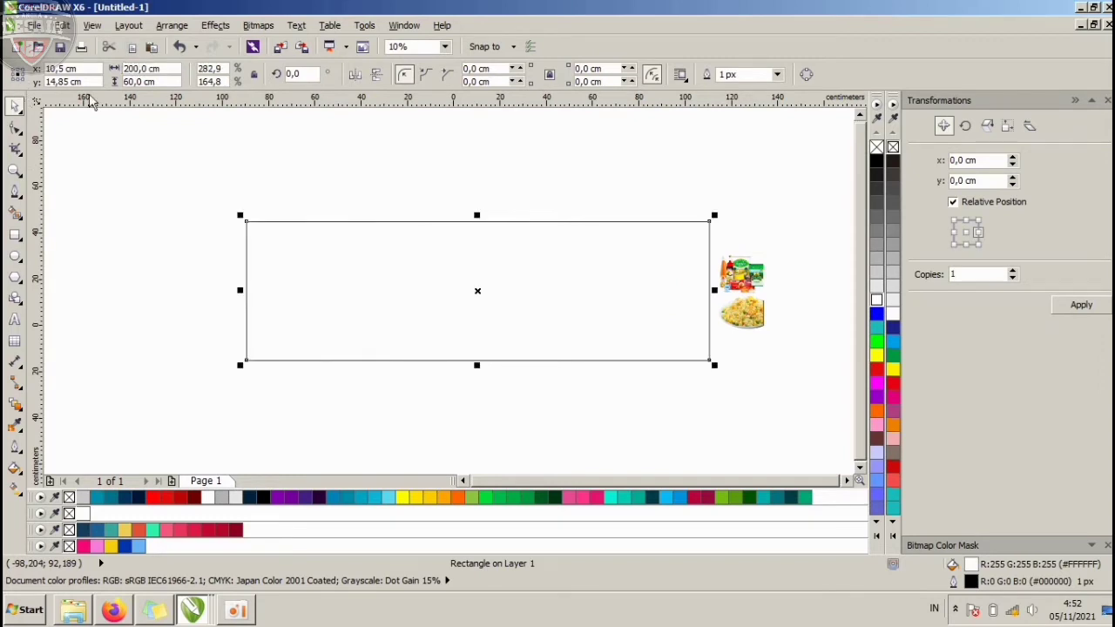
# - Set the rectangle's width to 160 cm
pyautogui.click(141, 68)
pyautogui.write('1')
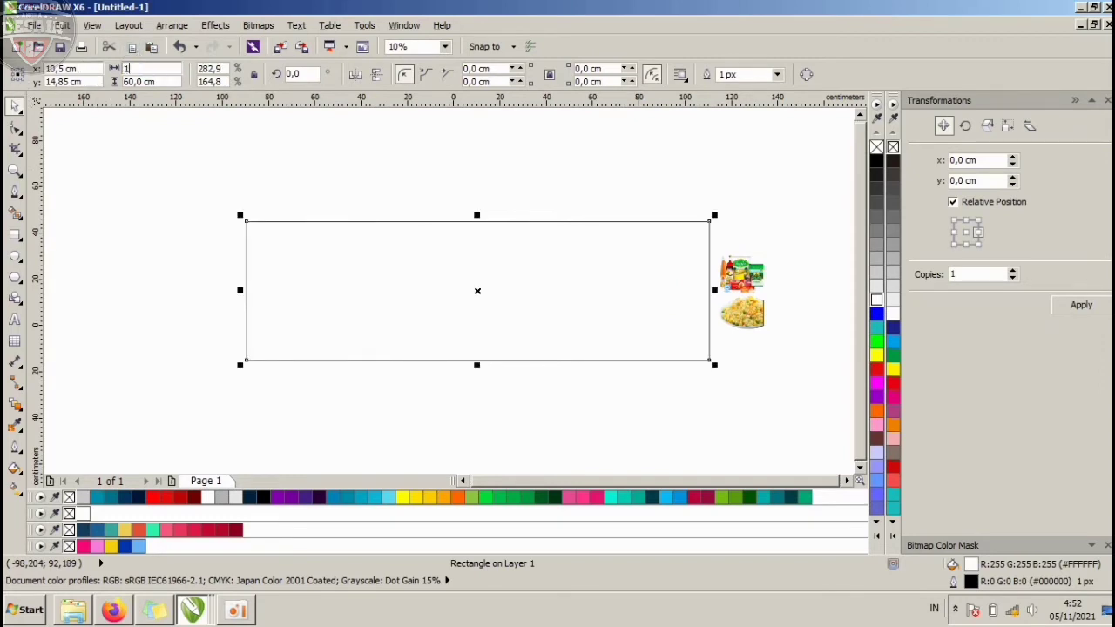
pyautogui.write('60')
pyautogui.press('Return')
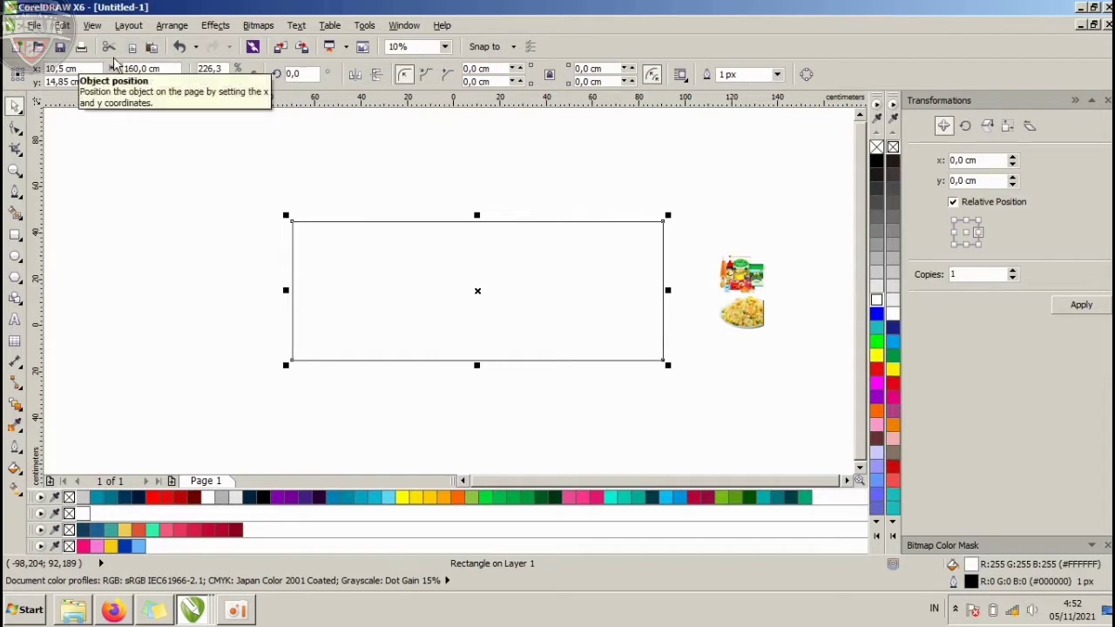
# - Shift the rectangle up and slightly left, and enlarge the two images together to about 38 by 61 cm
pyautogui.click(596, 282)
pyautogui.moveTo(589, 316); pyautogui.dragTo(573, 278)
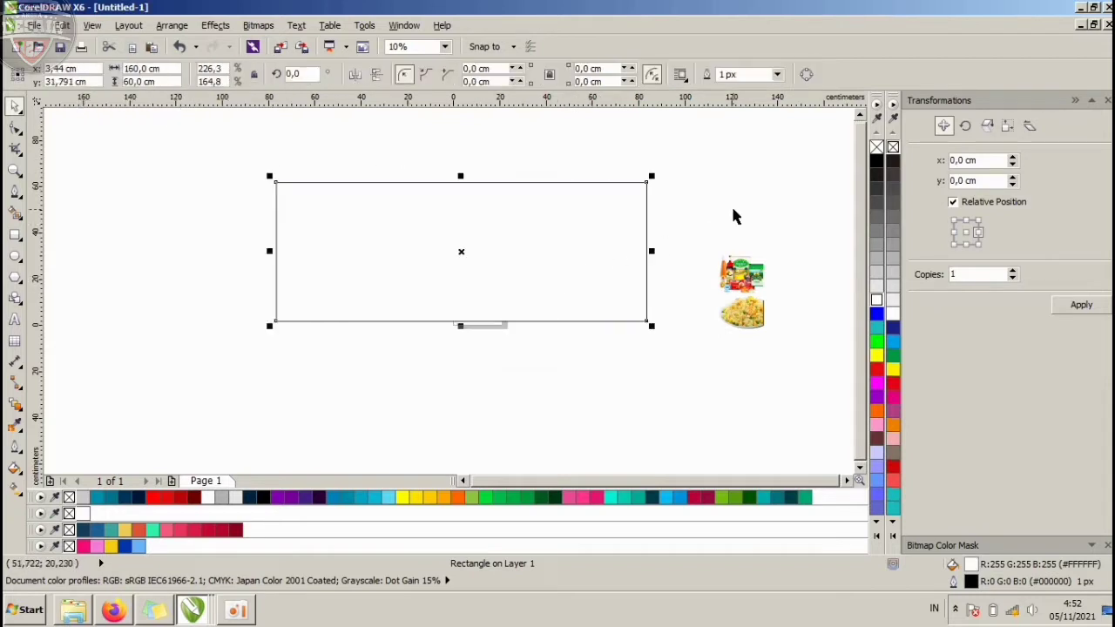
pyautogui.click(729, 208)
pyautogui.moveTo(689, 192); pyautogui.dragTo(793, 369)
pyautogui.moveTo(741, 277); pyautogui.dragTo(759, 183)
pyautogui.click(629, 357)
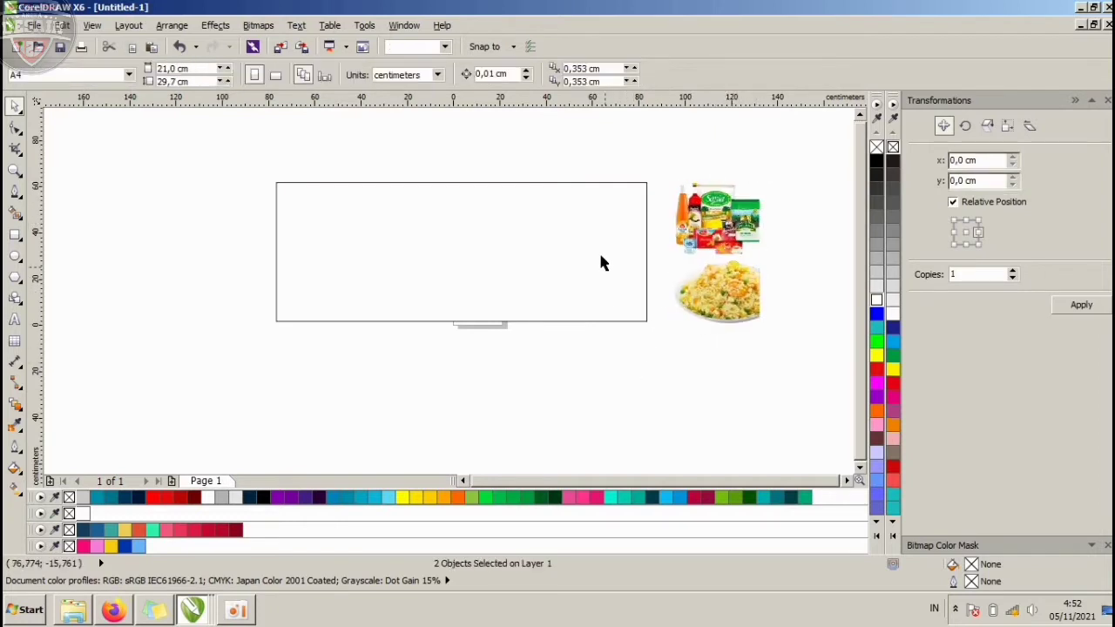
# - Nudge the rectangle slightly down and move both images close beside its right edge
pyautogui.click(597, 255)
pyautogui.click(741, 303)
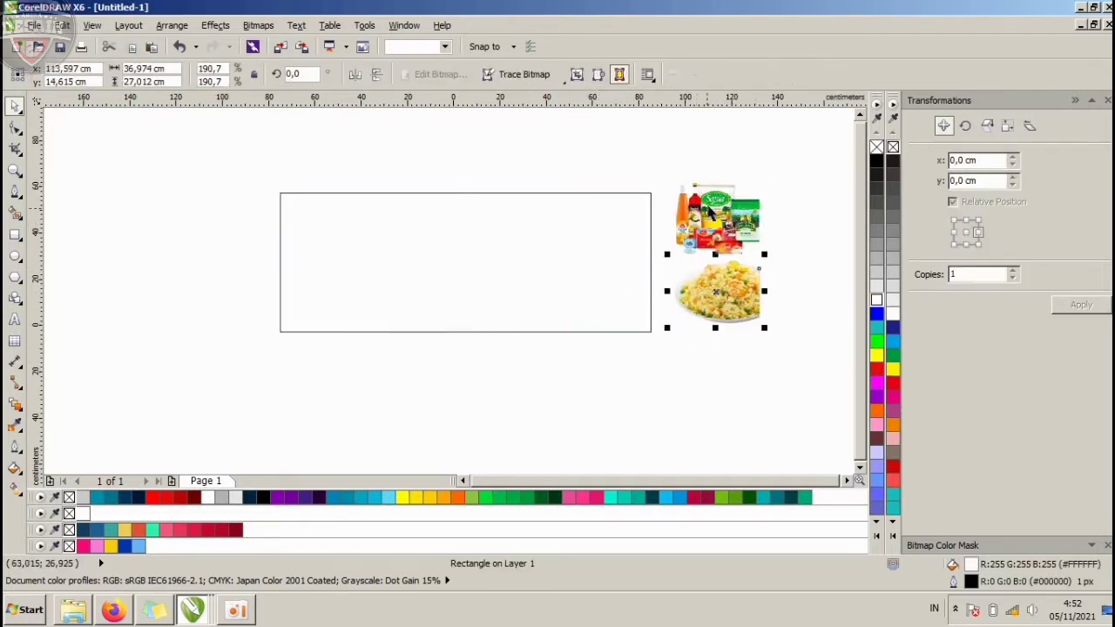
pyautogui.keyDown('shift'); pyautogui.click(740, 218); pyautogui.keyUp('shift')
pyautogui.moveTo(740, 216); pyautogui.dragTo(719, 228)
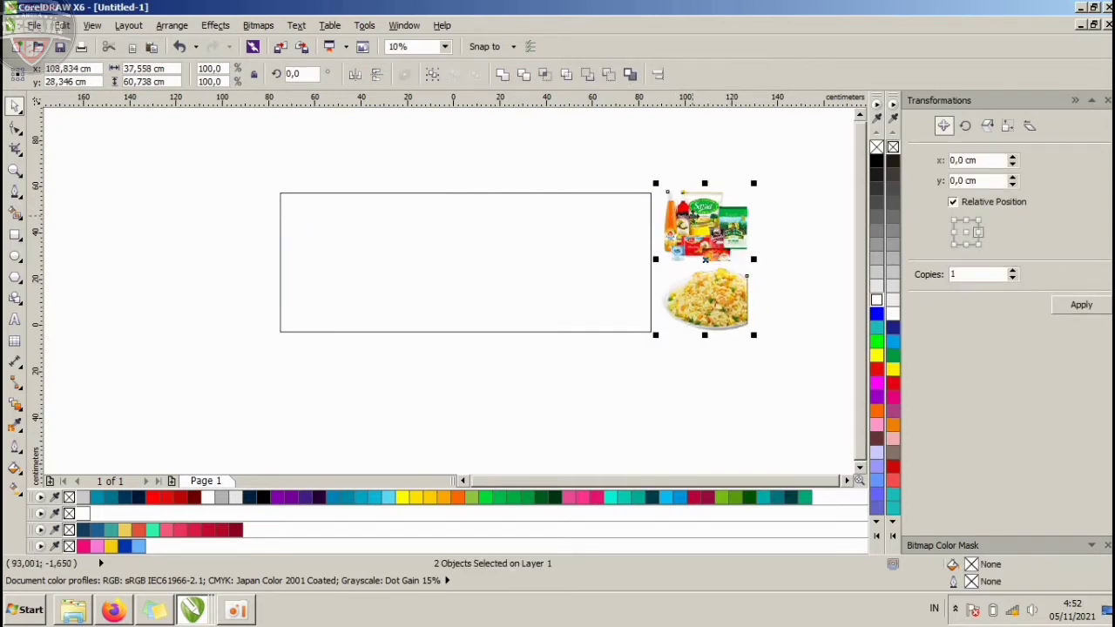
pyautogui.click(755, 270)
pyautogui.click(719, 301)
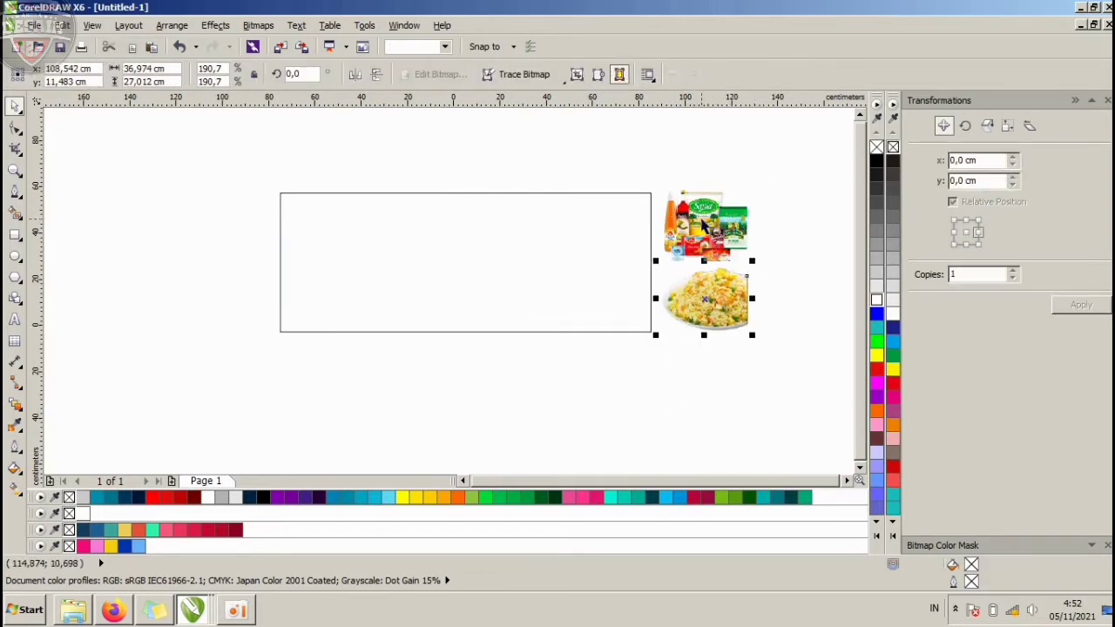
pyautogui.keyDown('shift'); pyautogui.click(701, 220); pyautogui.keyUp('shift')
pyautogui.click(564, 375)
# - Apply a radial fountain fill to the rectangle and extend it from the center toward the lower right
pyautogui.click(472, 312)
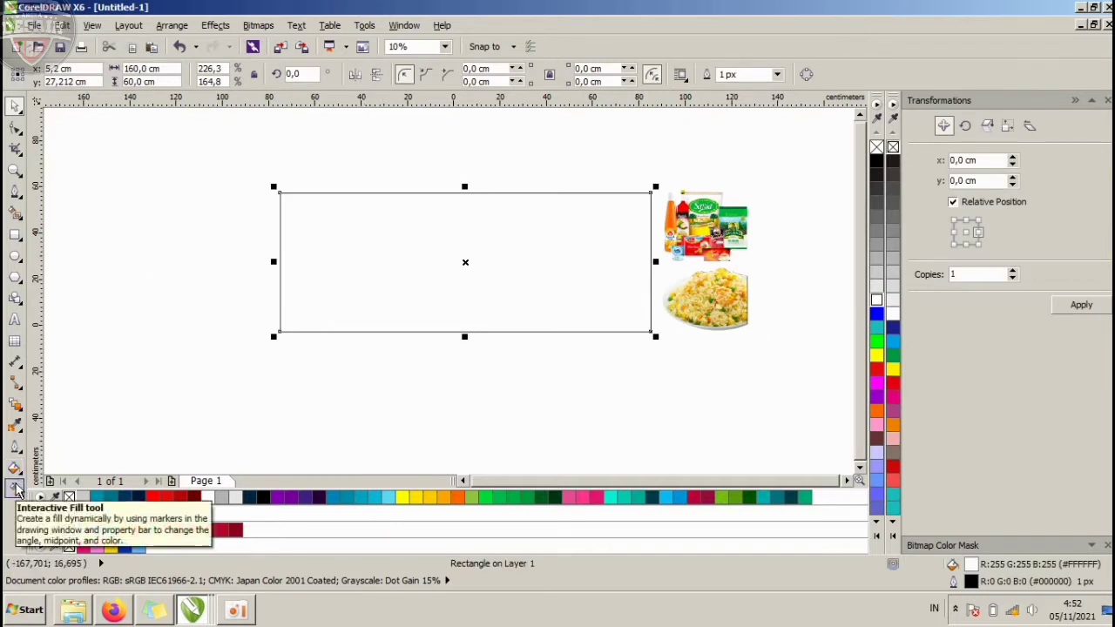
pyautogui.click(15, 488)
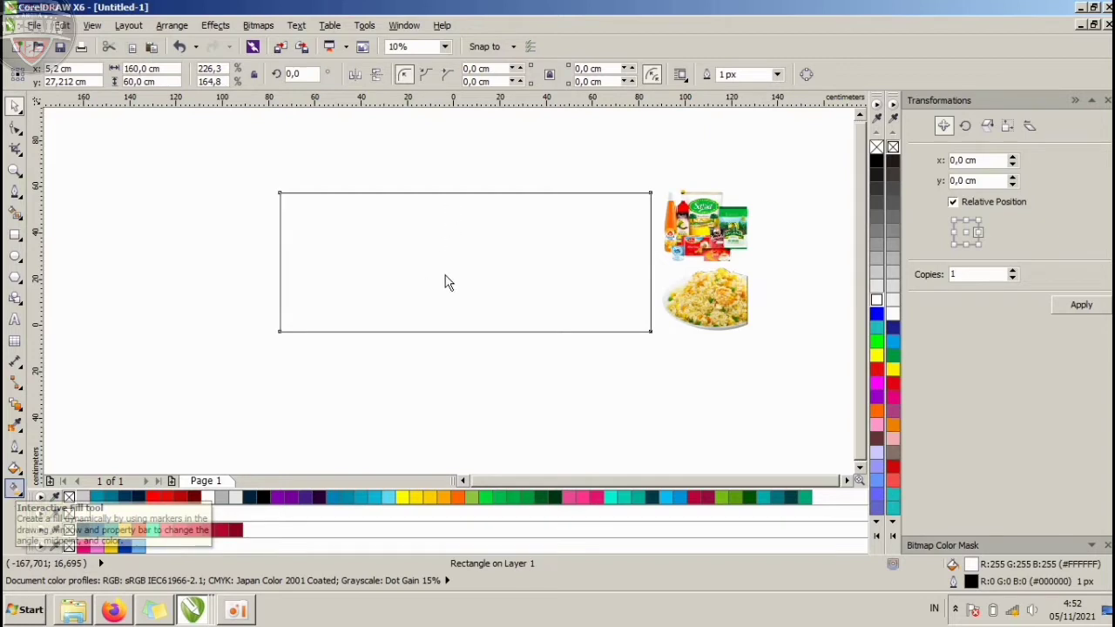
pyautogui.moveTo(447, 202); pyautogui.dragTo(447, 312)
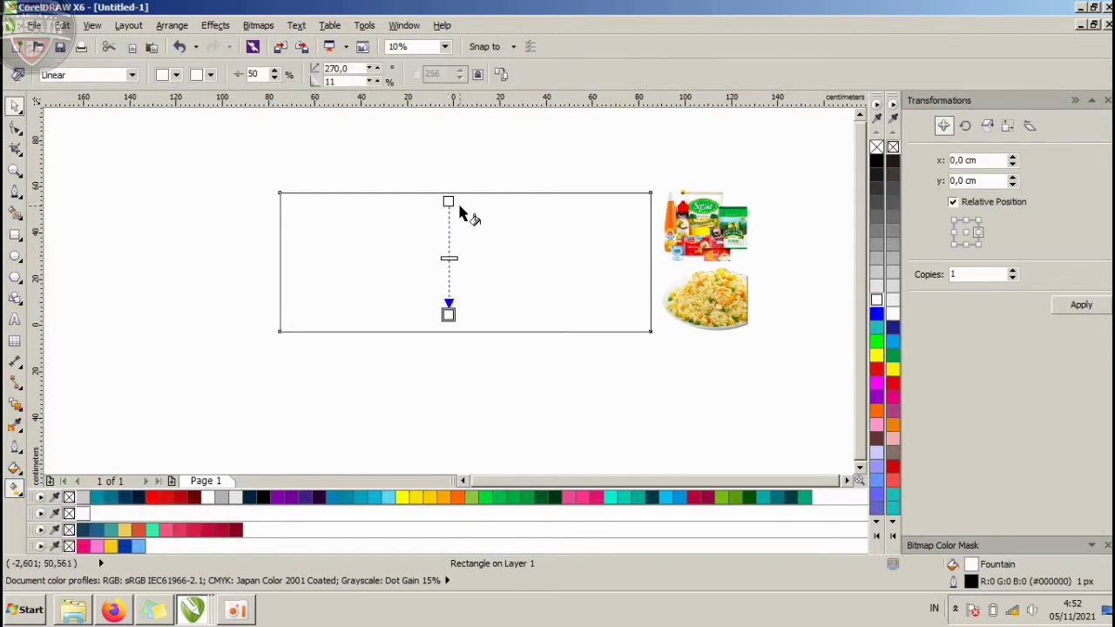
pyautogui.click(88, 75)
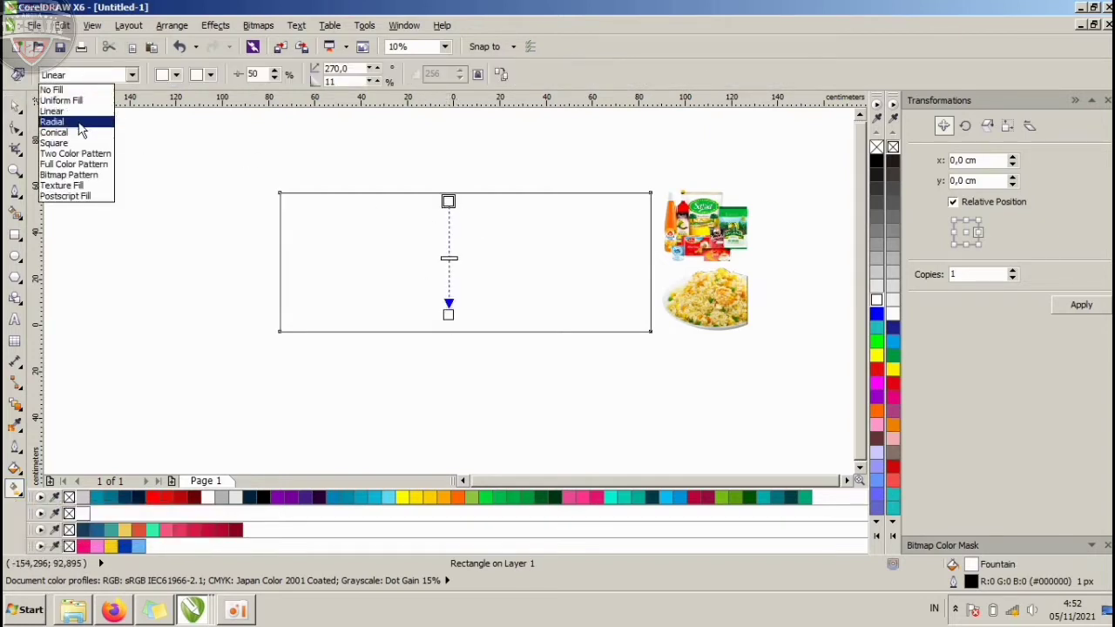
pyautogui.click(69, 122)
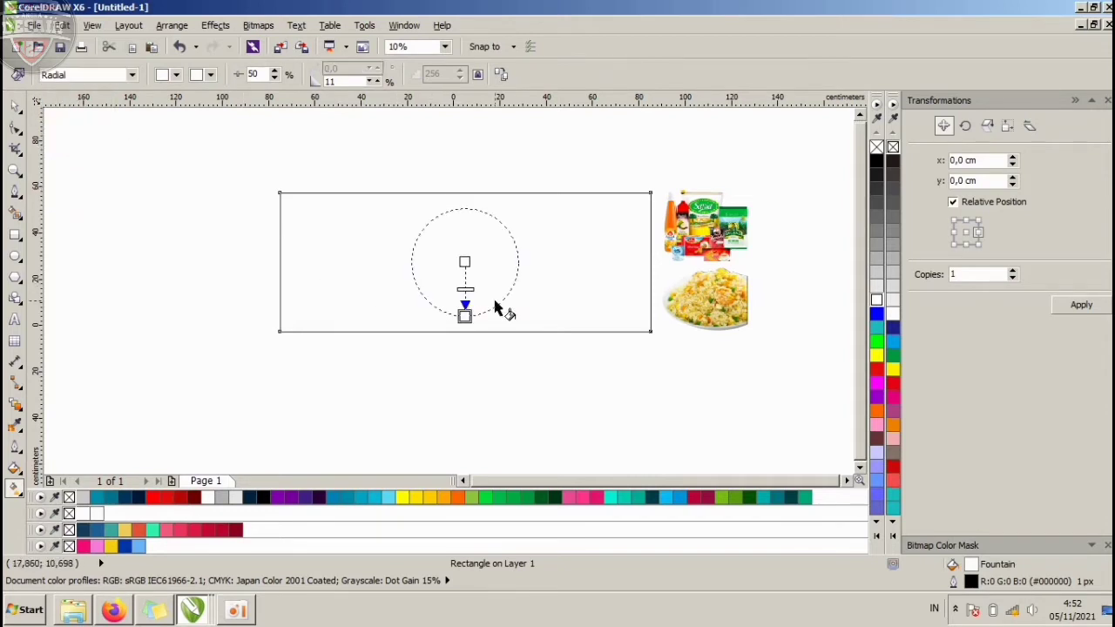
pyautogui.moveTo(469, 317); pyautogui.dragTo(546, 311)
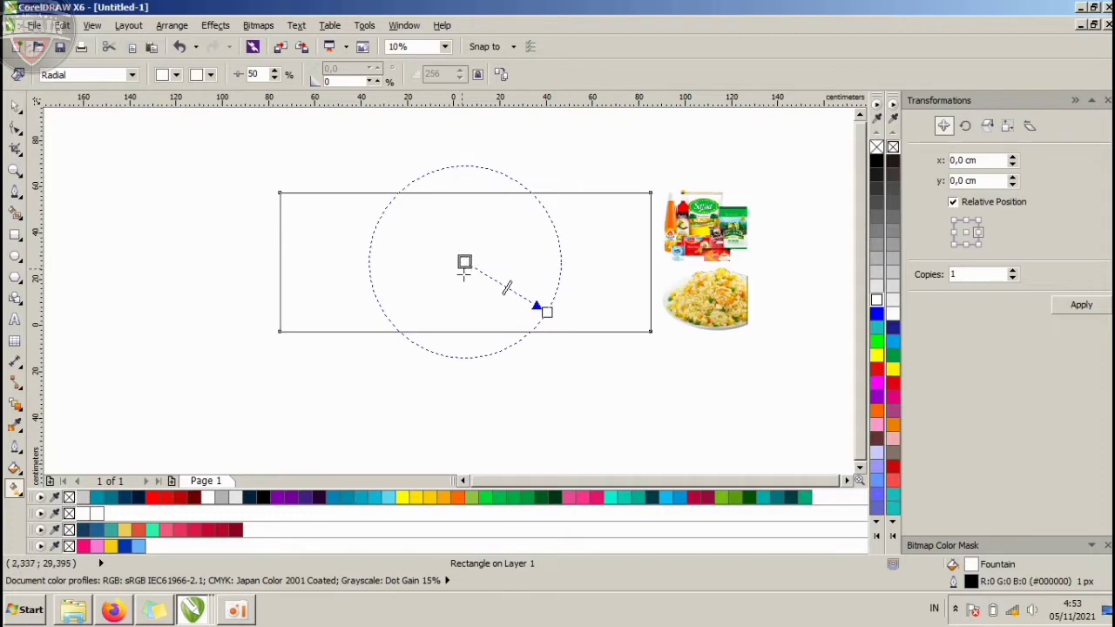
# - Color the radial fill yellow at its center and orange at its outer end
pyautogui.click(410, 497)
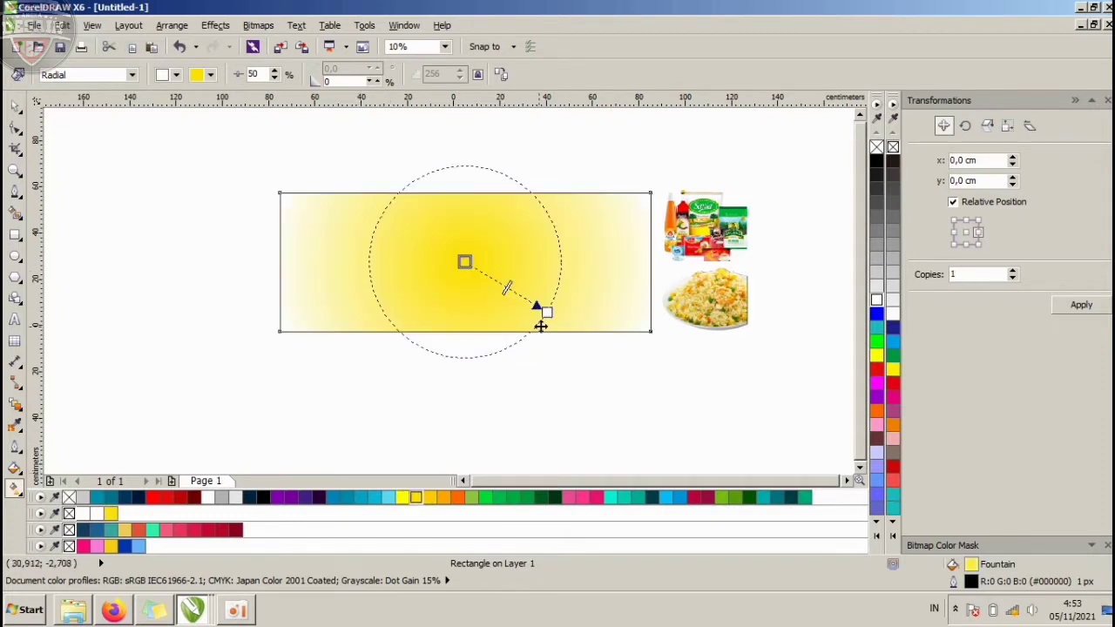
pyautogui.click(546, 314)
pyautogui.click(459, 498)
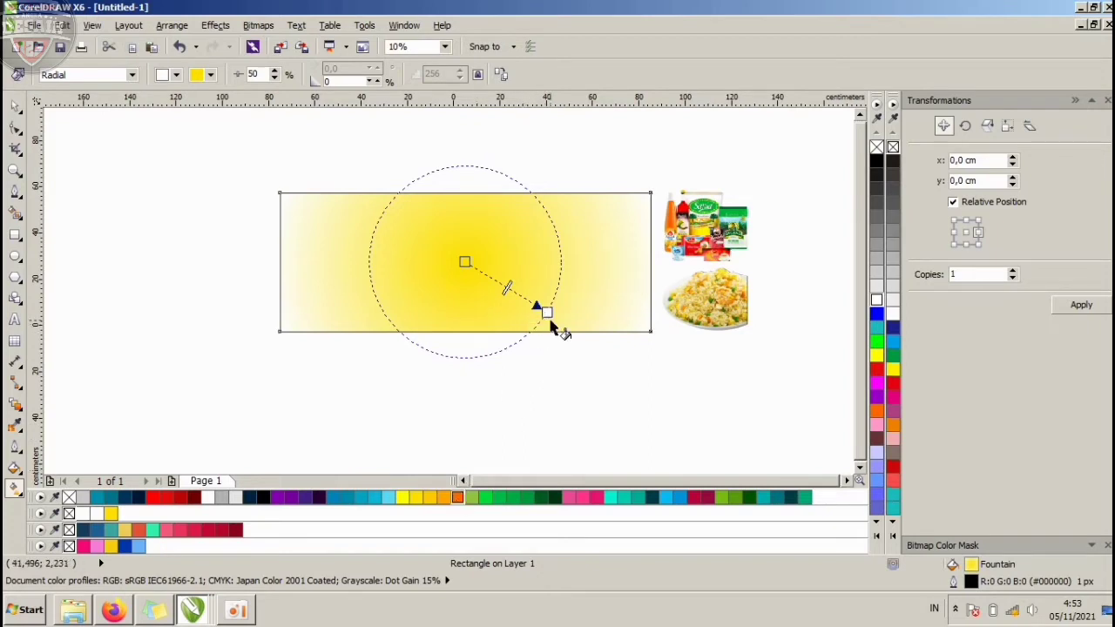
pyautogui.click(546, 313)
pyautogui.click(459, 498)
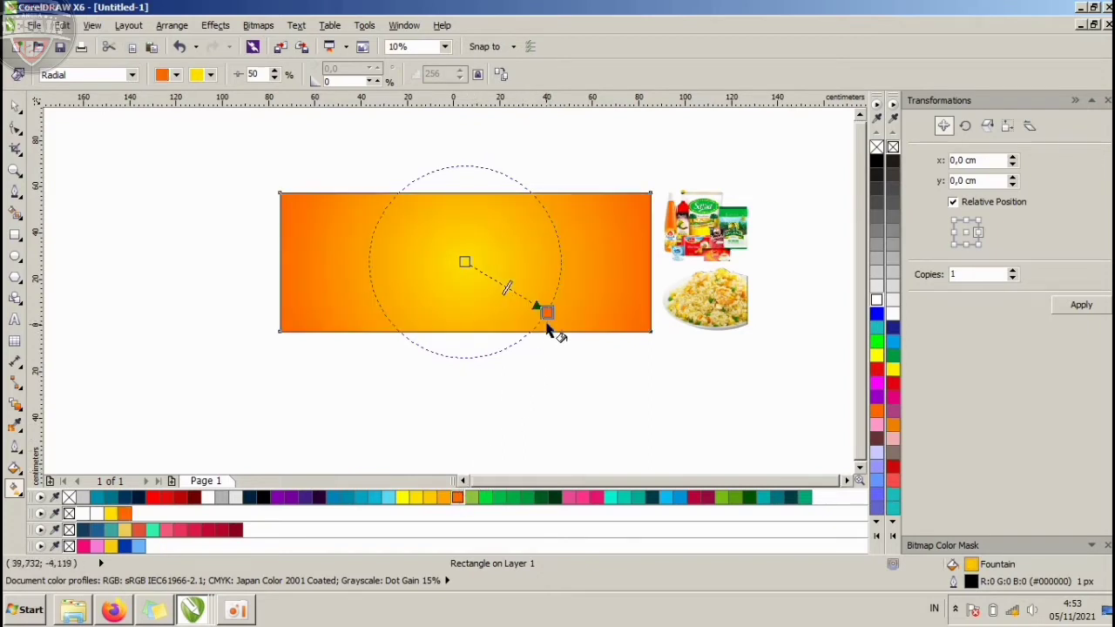
# - Extend the radial fill closer to the rectangle's lower right corner and color its outer end red
pyautogui.moveTo(547, 313); pyautogui.dragTo(607, 318)
pyautogui.click(156, 497)
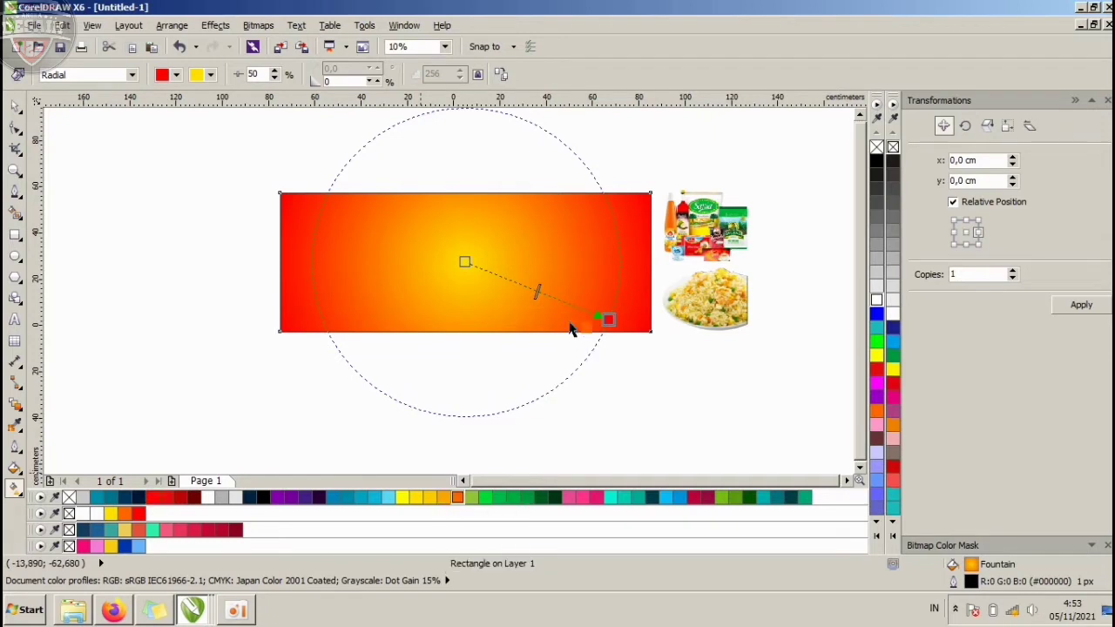
# - Add an orange intermediate color to the rectangle's radial fill and extend the outer end farther toward the lower right corner
pyautogui.moveTo(569, 307)
pyautogui.mouseDown()
pyautogui.moveTo(622, 321)
pyautogui.moveTo(557, 299)
pyautogui.moveTo(585, 311)
pyautogui.moveTo(578, 307)
pyautogui.mouseUp()
pyautogui.click(623, 324)
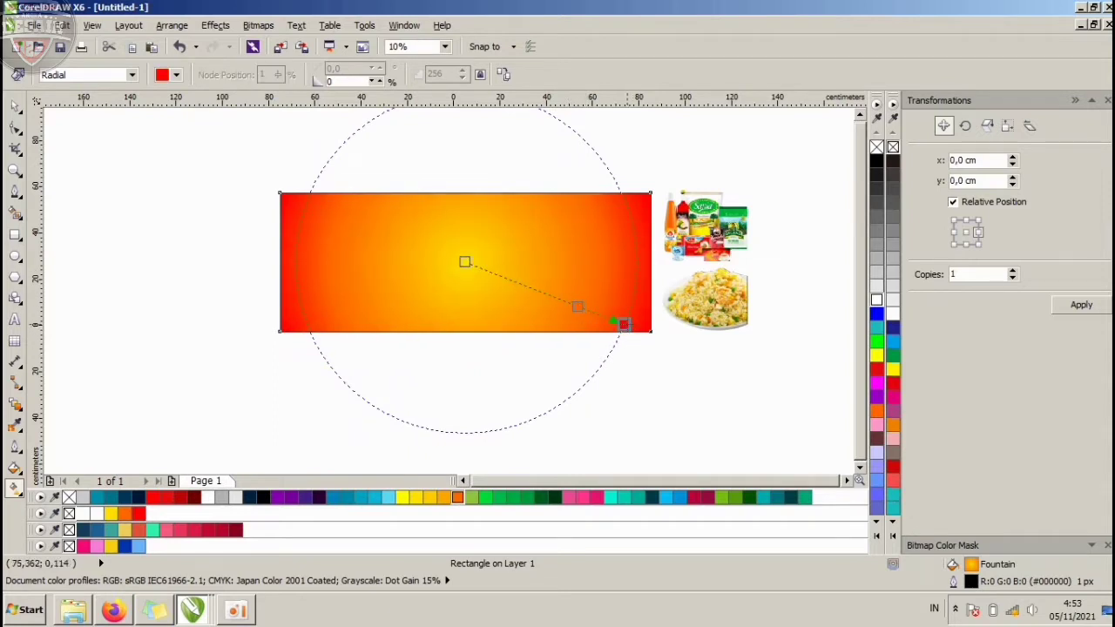
# - Try orange #FF6600 and a darker custom orange for the outer end of the rectangle's radial fill
pyautogui.click(174, 76)
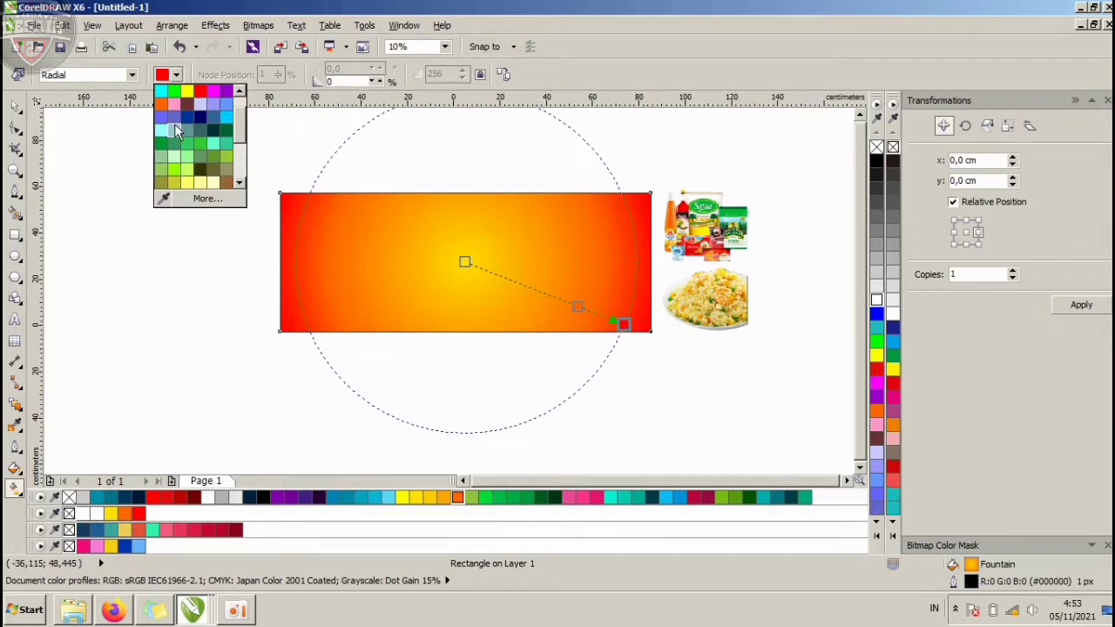
pyautogui.click(161, 106)
pyautogui.click(175, 75)
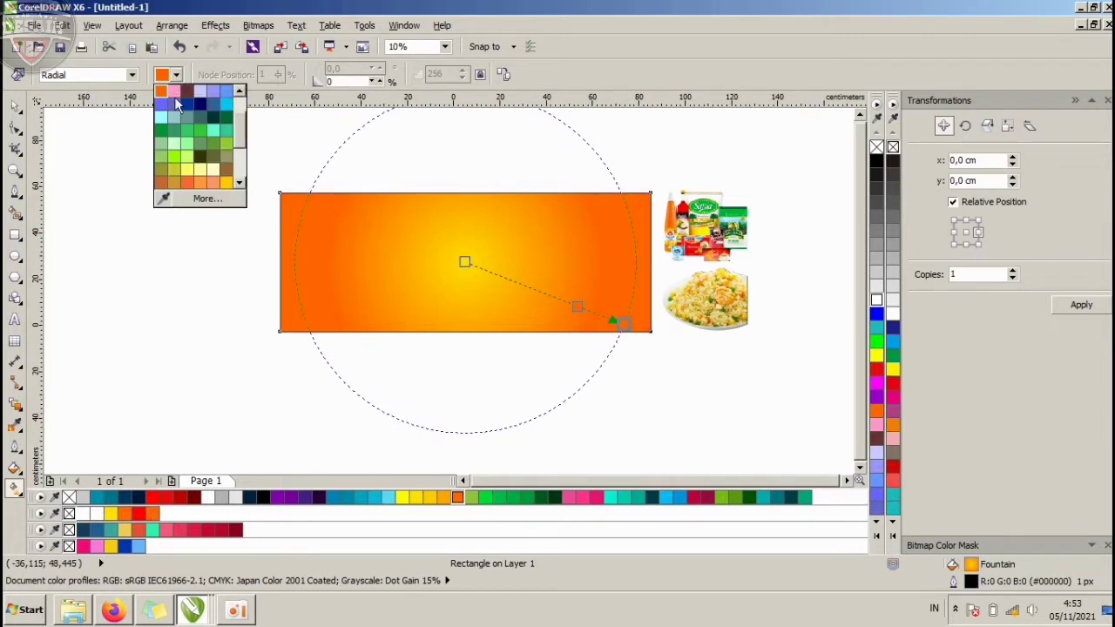
pyautogui.click(205, 201)
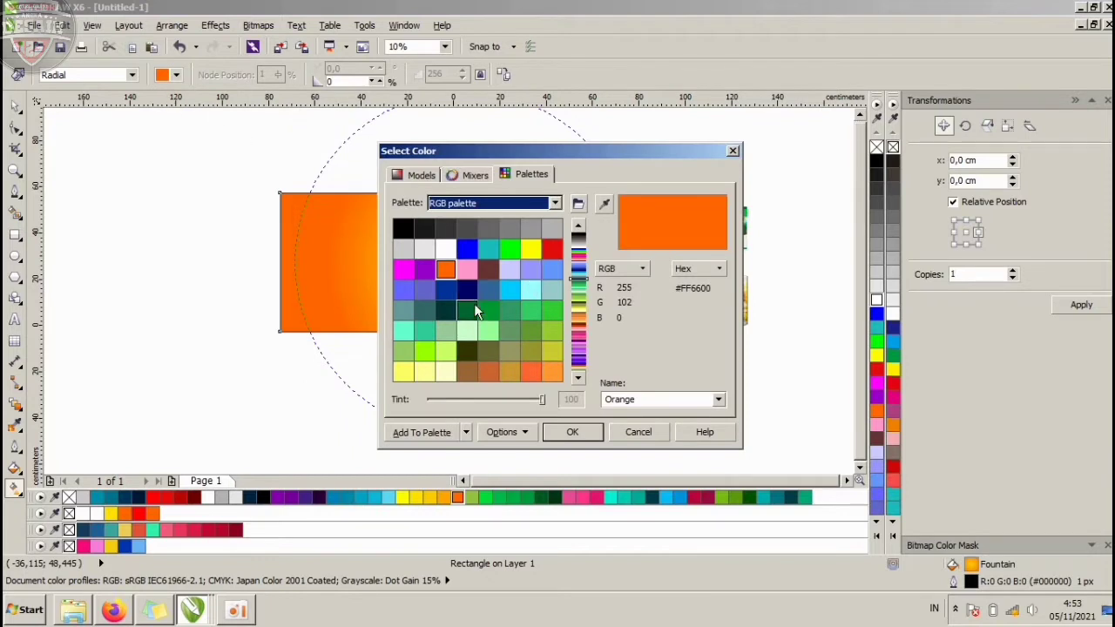
pyautogui.click(413, 173)
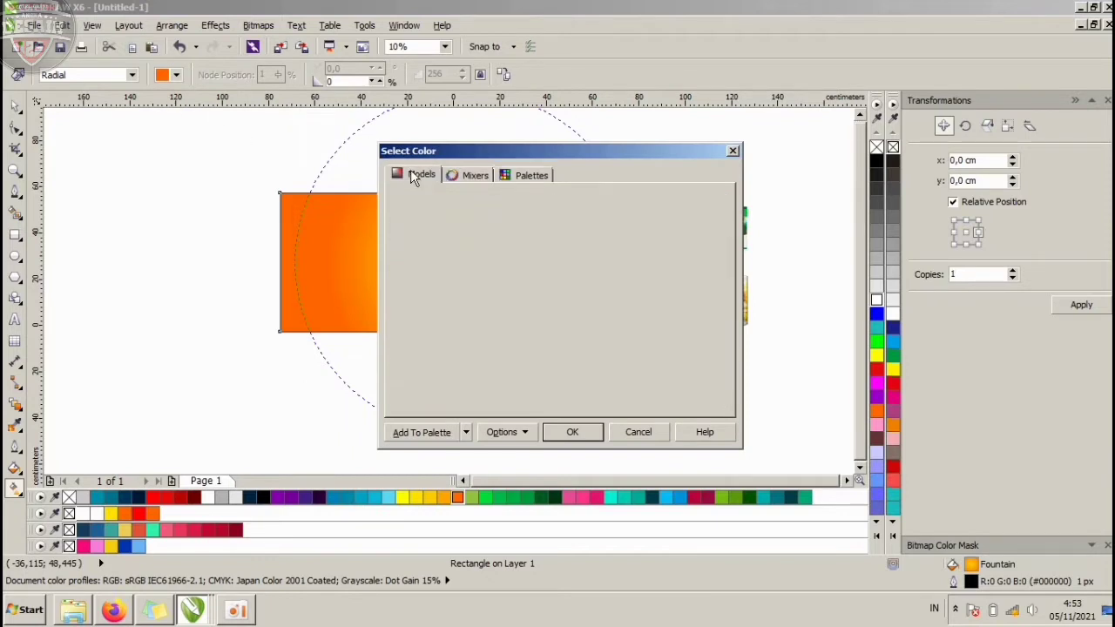
pyautogui.moveTo(582, 396); pyautogui.dragTo(580, 405)
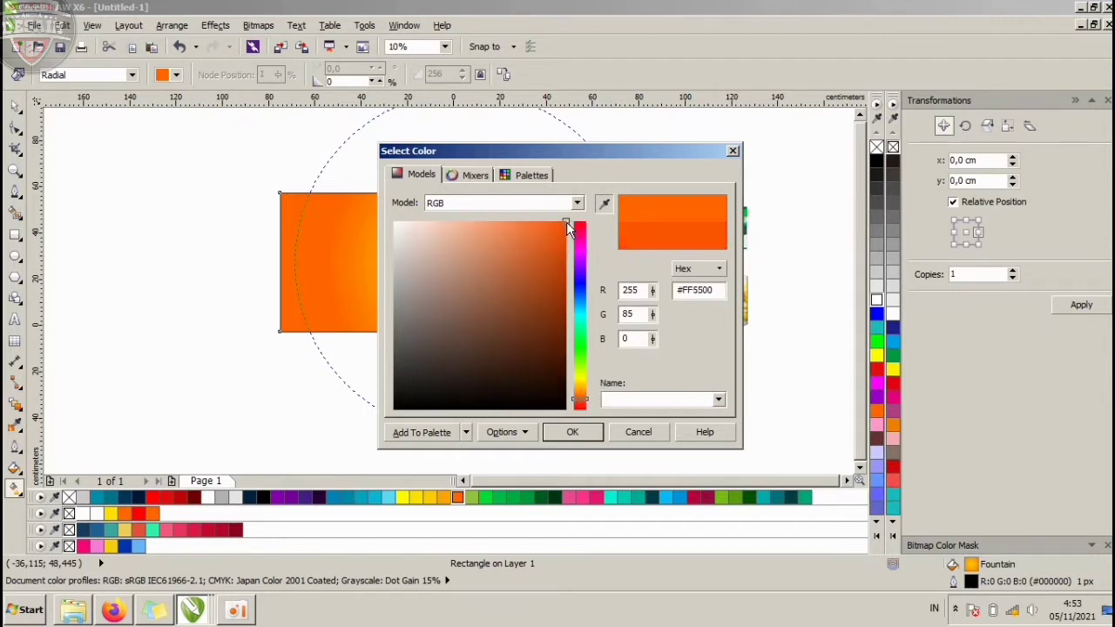
pyautogui.moveTo(566, 221); pyautogui.dragTo(566, 262)
pyautogui.click(572, 431)
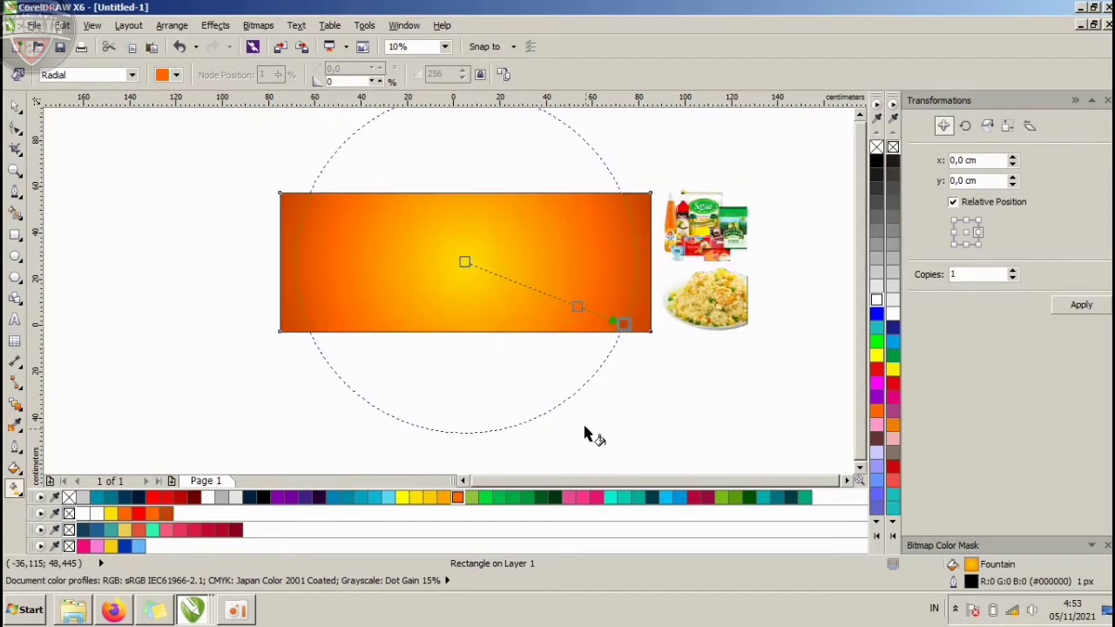
# - Color the radial fill's outer end red and extend it slightly past the rectangle's lower edge
pyautogui.click(166, 497)
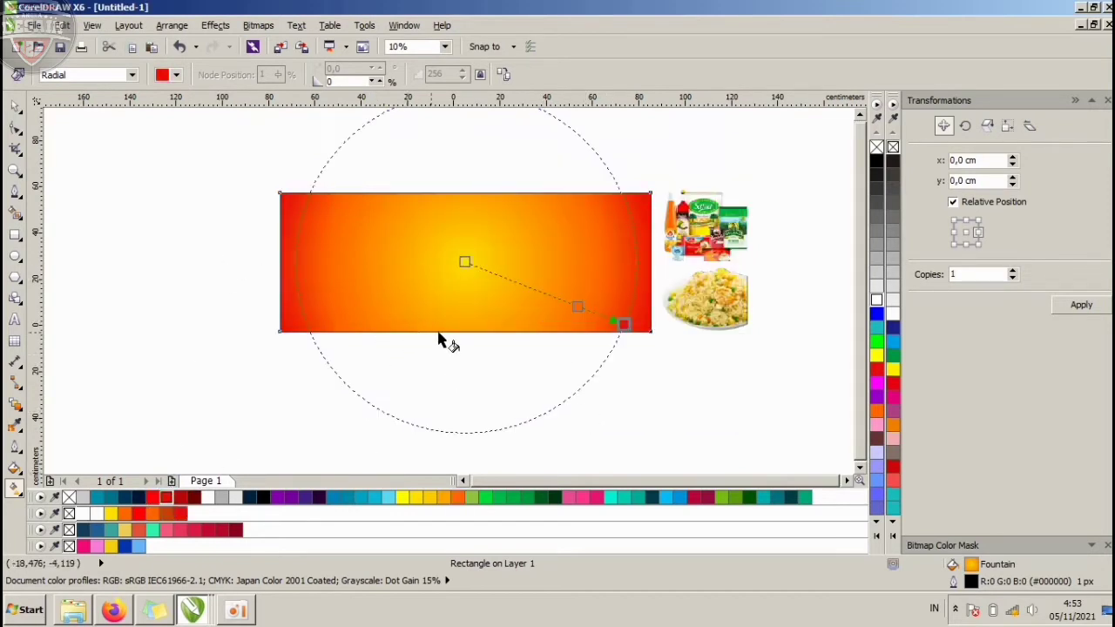
pyautogui.click(153, 497)
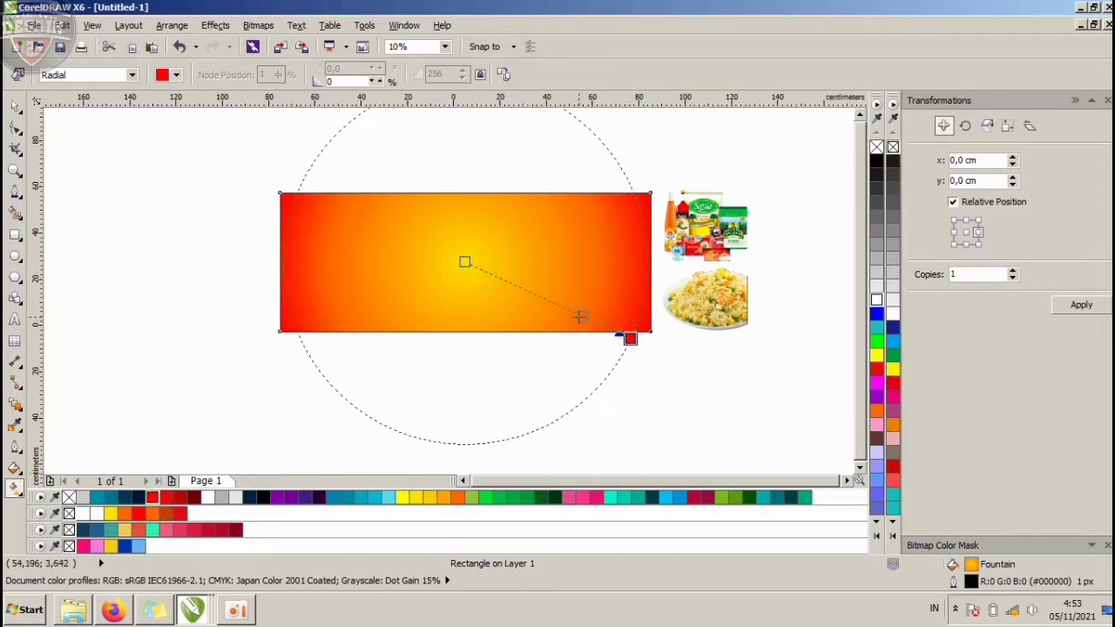
# - Remove the black outline from the gradient rectangle
pyautogui.click(15, 105)
pyautogui.click(87, 192)
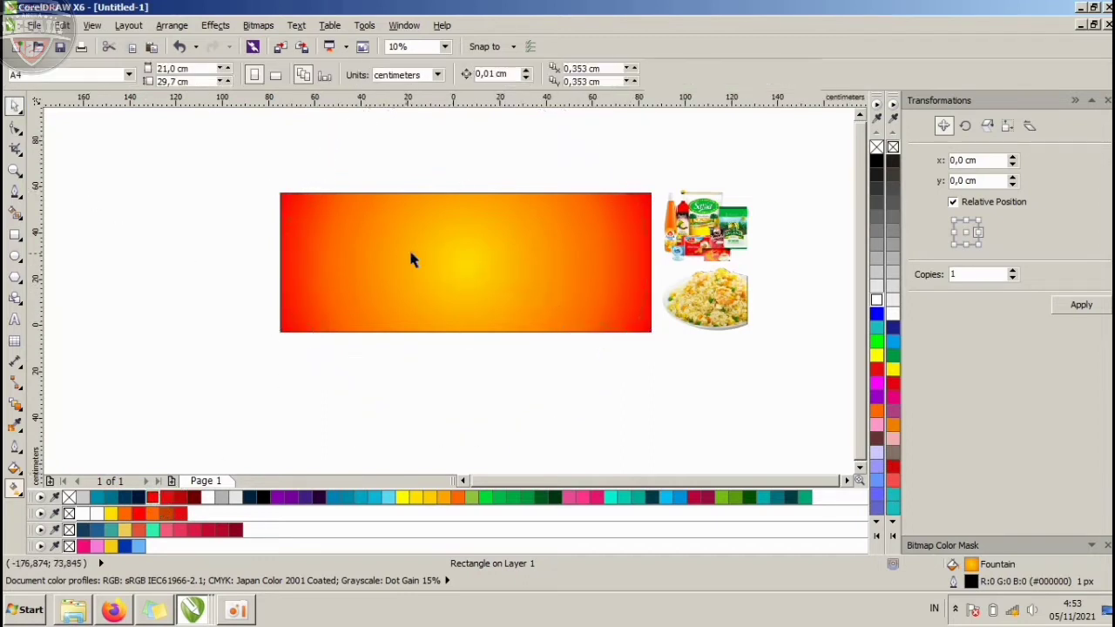
pyautogui.click(408, 248)
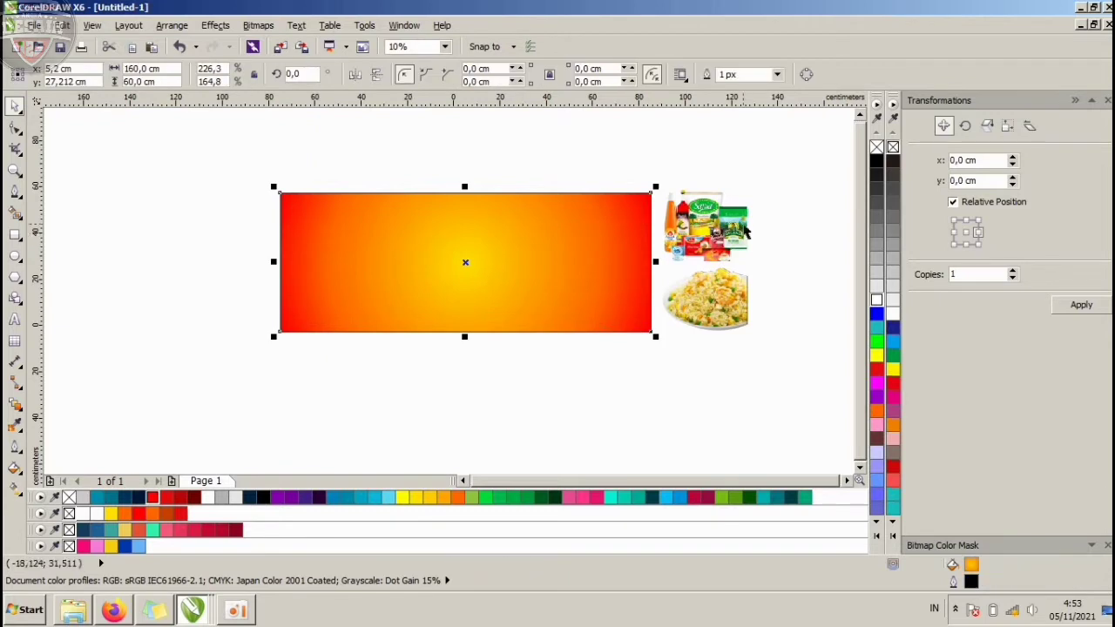
pyautogui.click(472, 365)
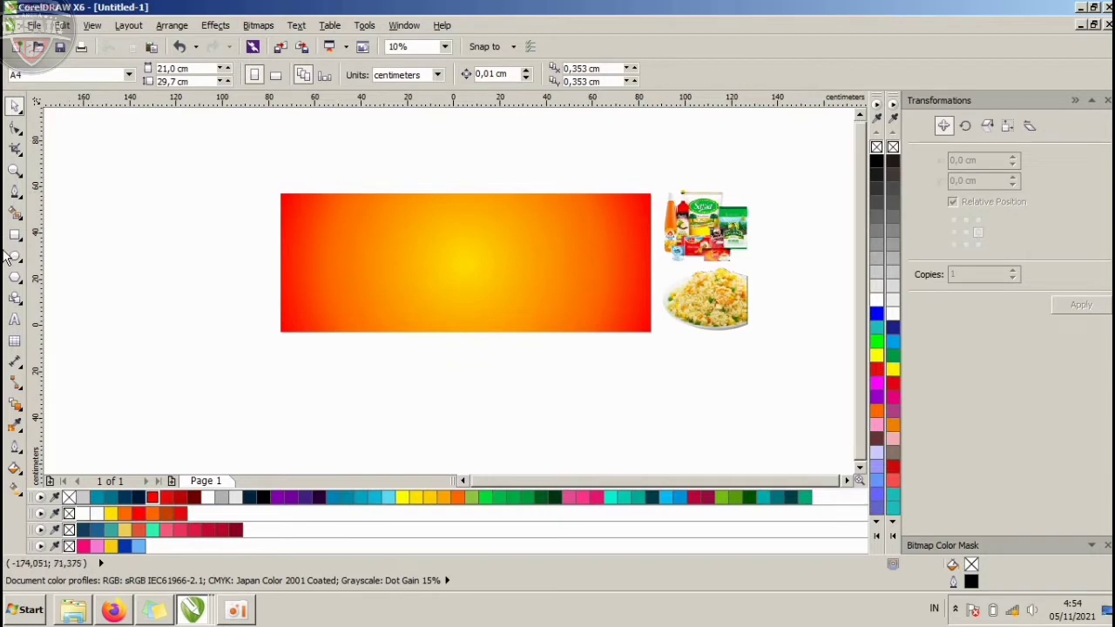
# - Draw an ellipse about 245 by 79 cm over the banner's upper part and center it horizontally on the gradient rectangle
pyautogui.moveTo(200, 128); pyautogui.dragTo(771, 313)
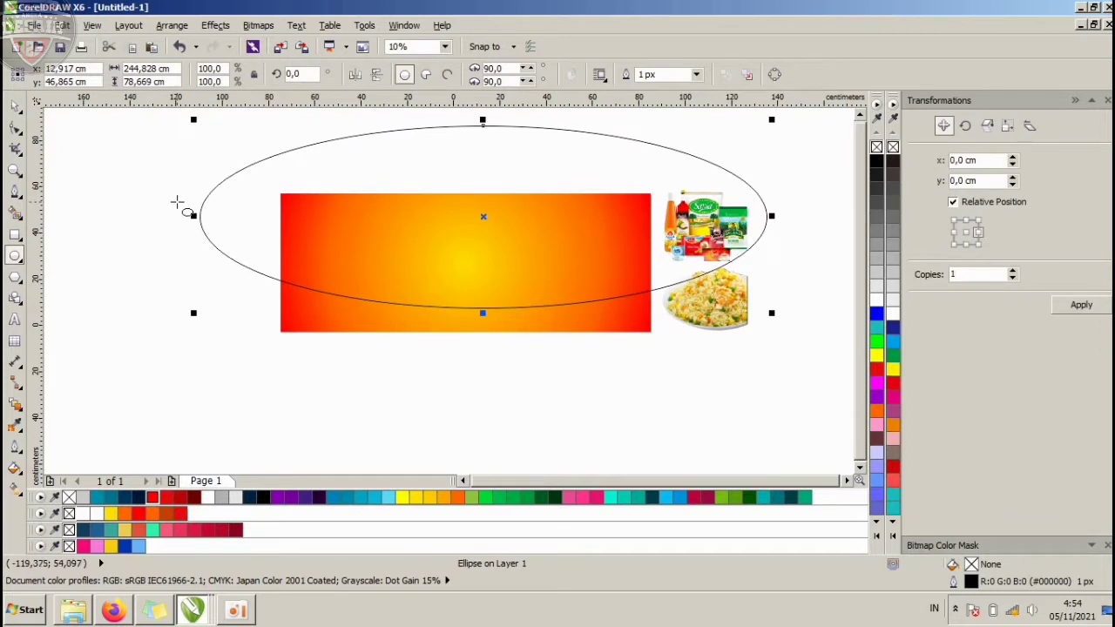
pyautogui.click(13, 106)
pyautogui.keyDown('shift'); pyautogui.click(358, 330); pyautogui.keyUp('shift')
pyautogui.press('c')
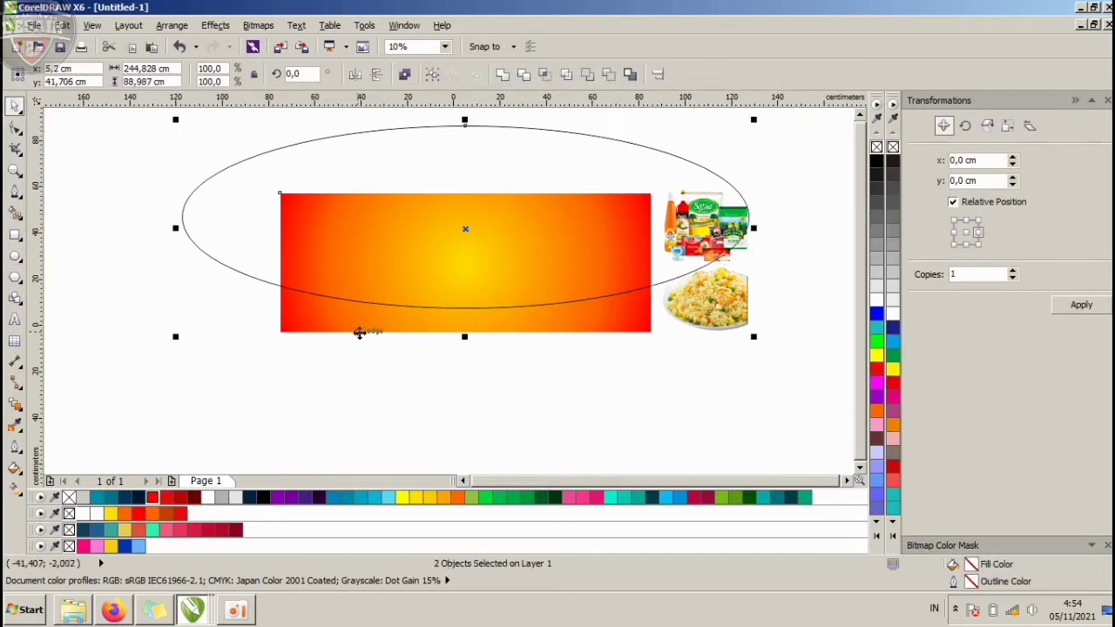
pyautogui.press('Escape')
pyautogui.moveTo(551, 177); pyautogui.dragTo(551, 173)
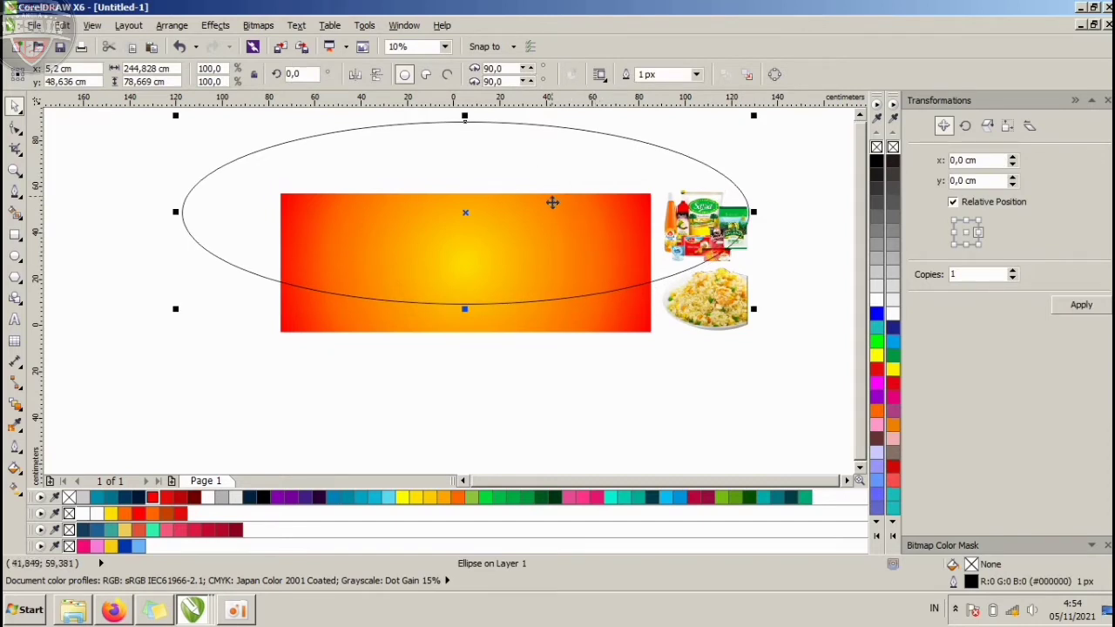
pyautogui.press('Escape')
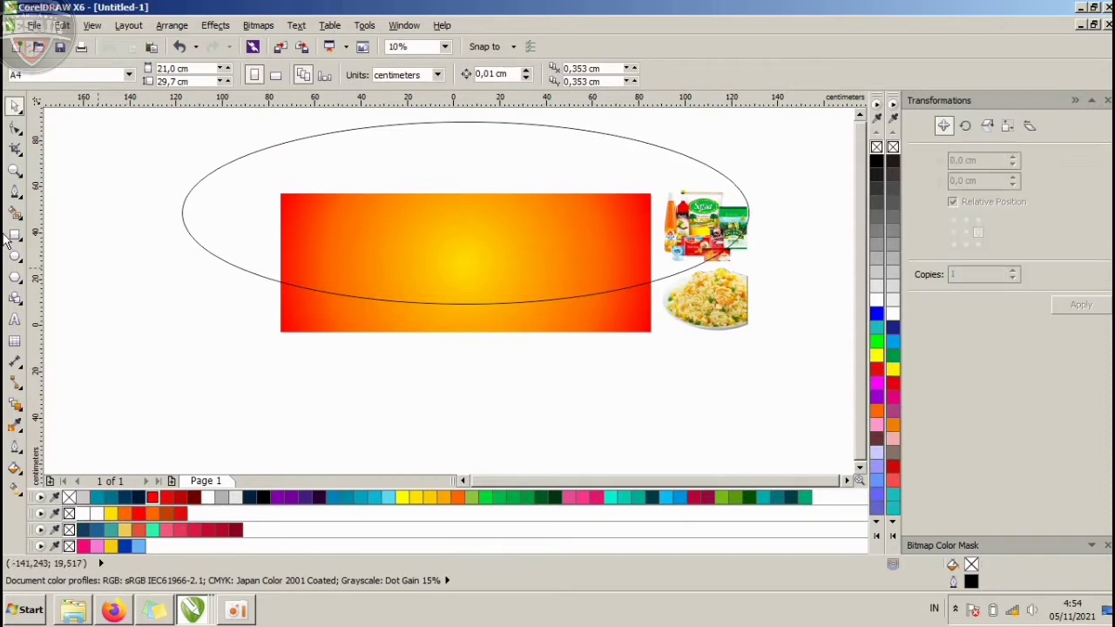
# - Draw an unfilled rectangle about 175 by 38 cm over the banner's lower half, extending past its side and bottom edges
pyautogui.click(15, 235)
pyautogui.moveTo(266, 265); pyautogui.dragTo(676, 357)
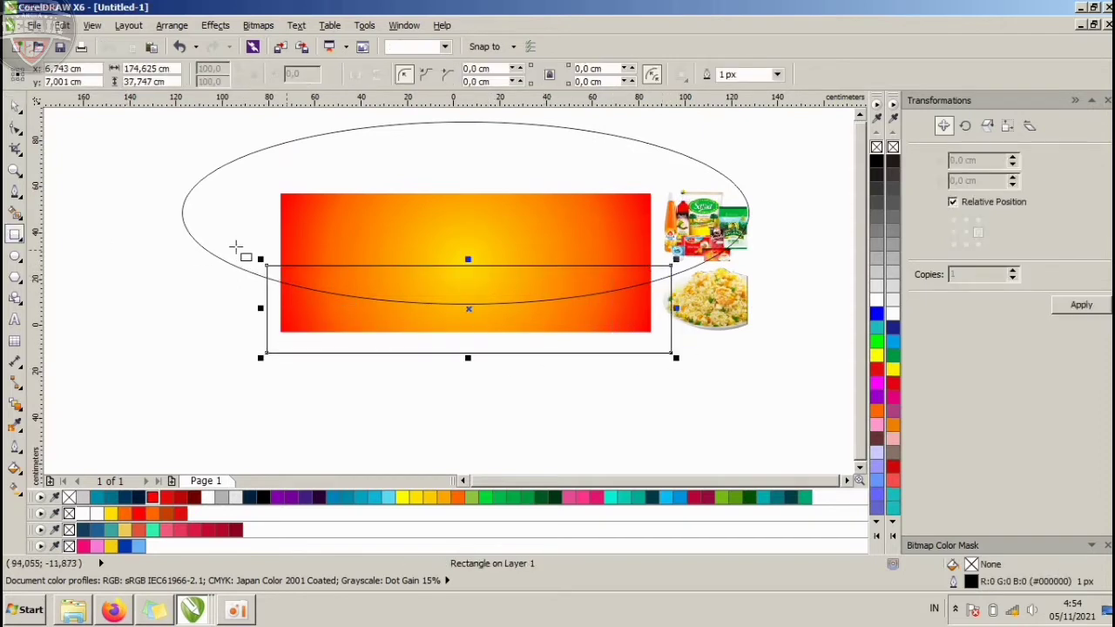
pyautogui.click(14, 108)
pyautogui.click(127, 280)
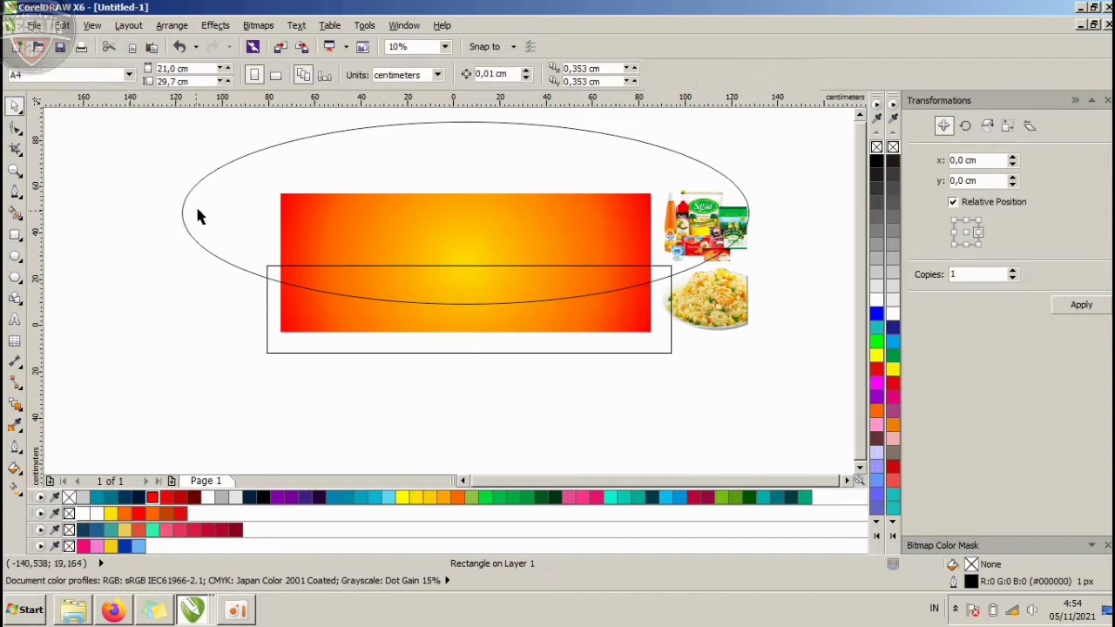
pyautogui.click(193, 206)
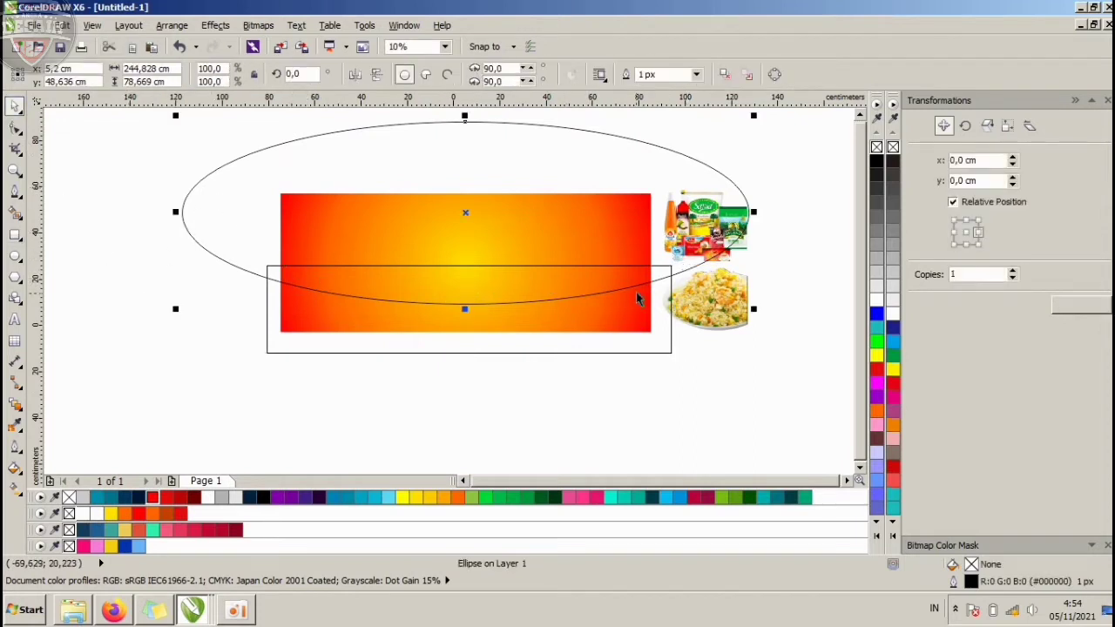
pyautogui.click(483, 367)
pyautogui.click(602, 152)
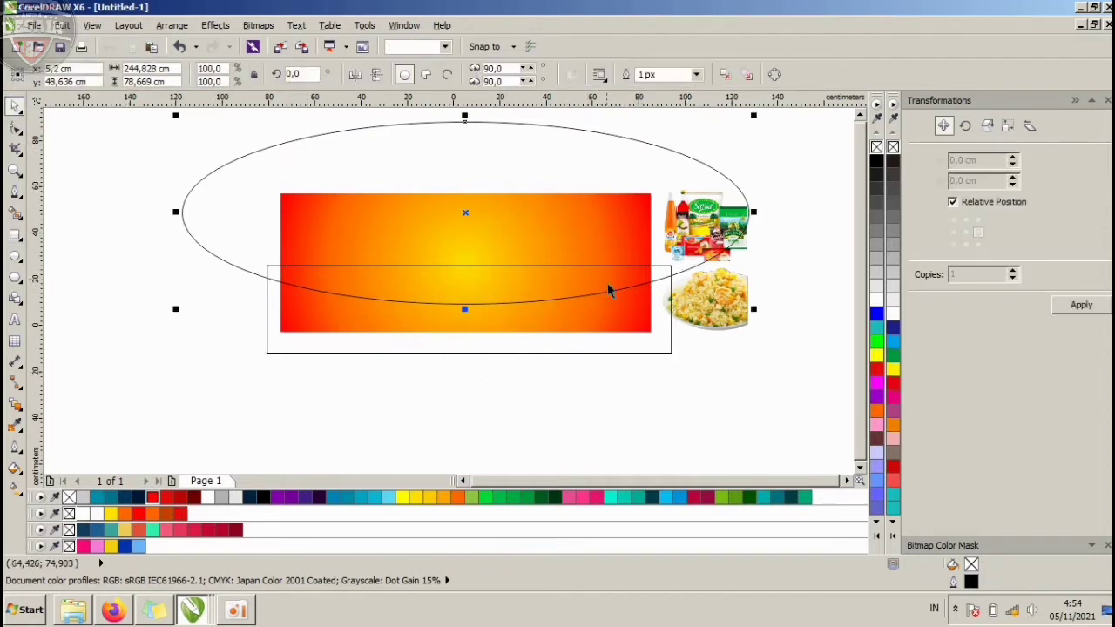
pyautogui.click(587, 350)
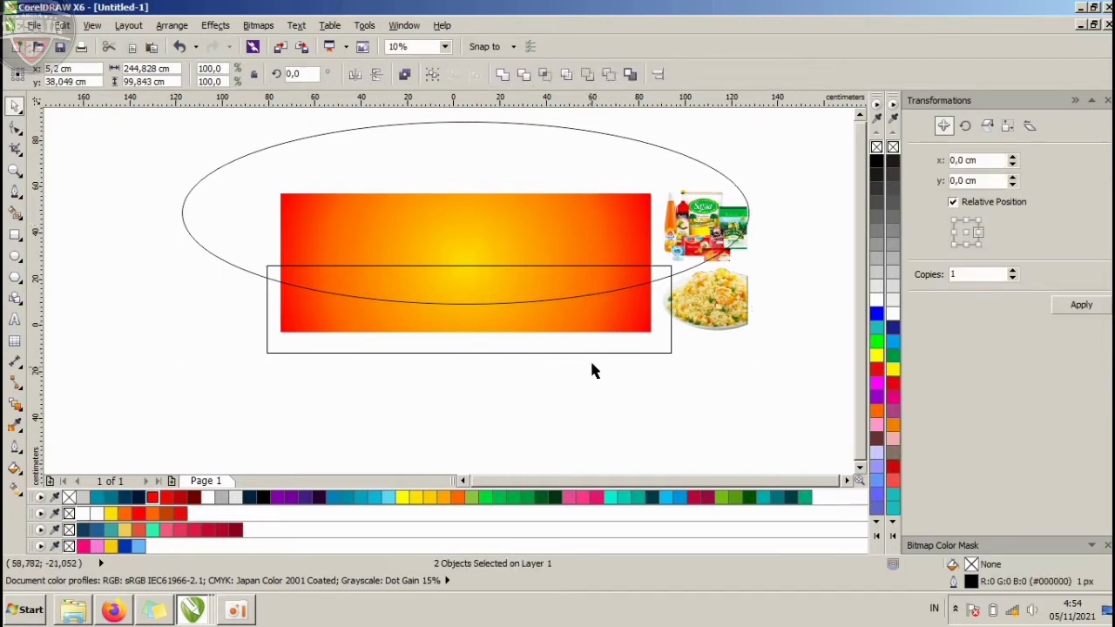
pyautogui.click(592, 369)
pyautogui.click(615, 372)
pyautogui.click(635, 352)
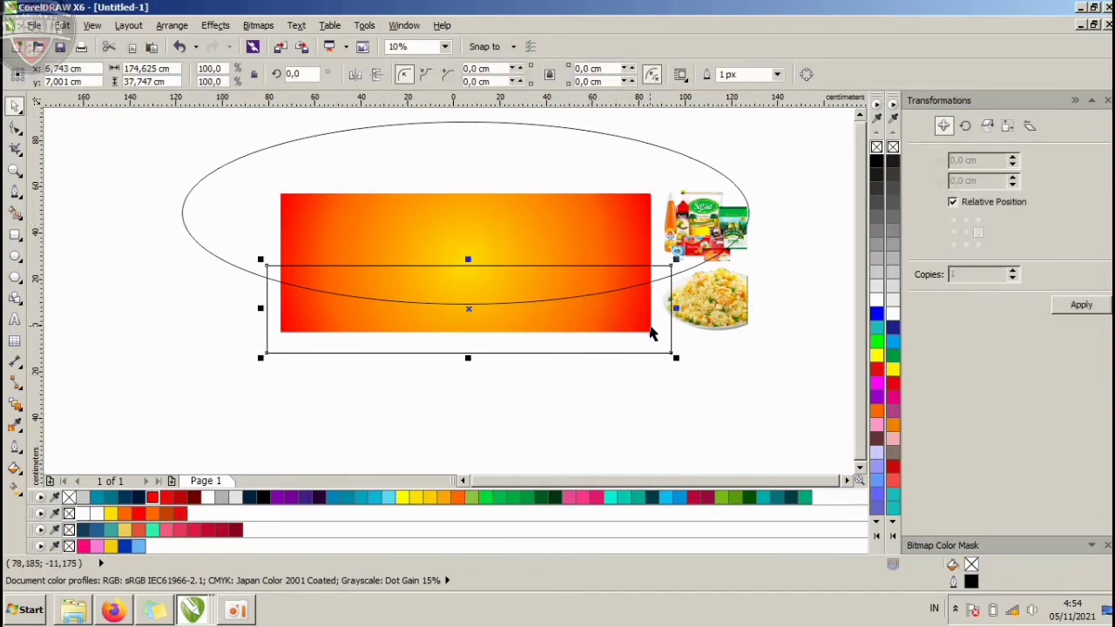
# - Move the ellipse up to the unfilled rectangle's top edge and center that rectangle horizontally on the gradient rectangle
pyautogui.moveTo(641, 164); pyautogui.dragTo(637, 126)
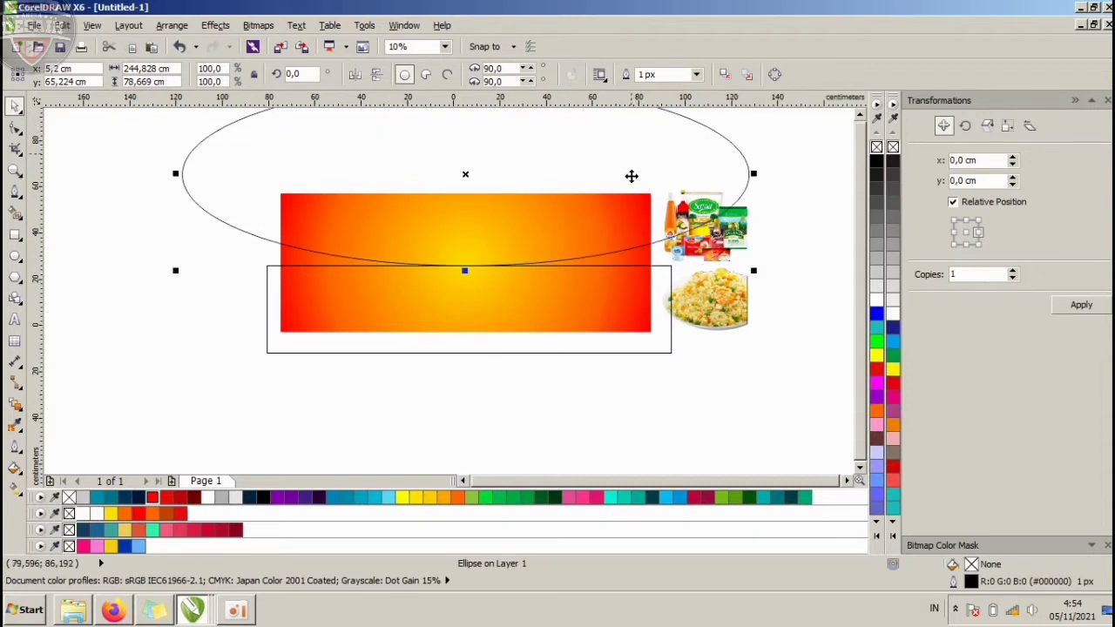
pyautogui.keyDown('shift'); pyautogui.click(670, 280); pyautogui.keyUp('shift')
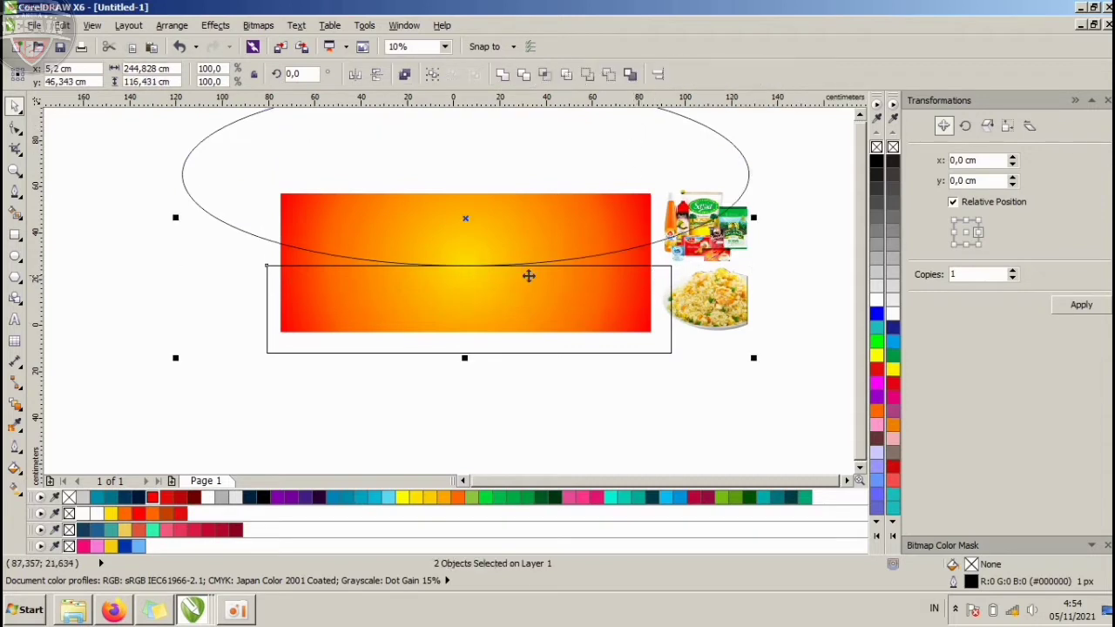
pyautogui.keyDown('shift'); pyautogui.click(290, 253); pyautogui.keyUp('shift')
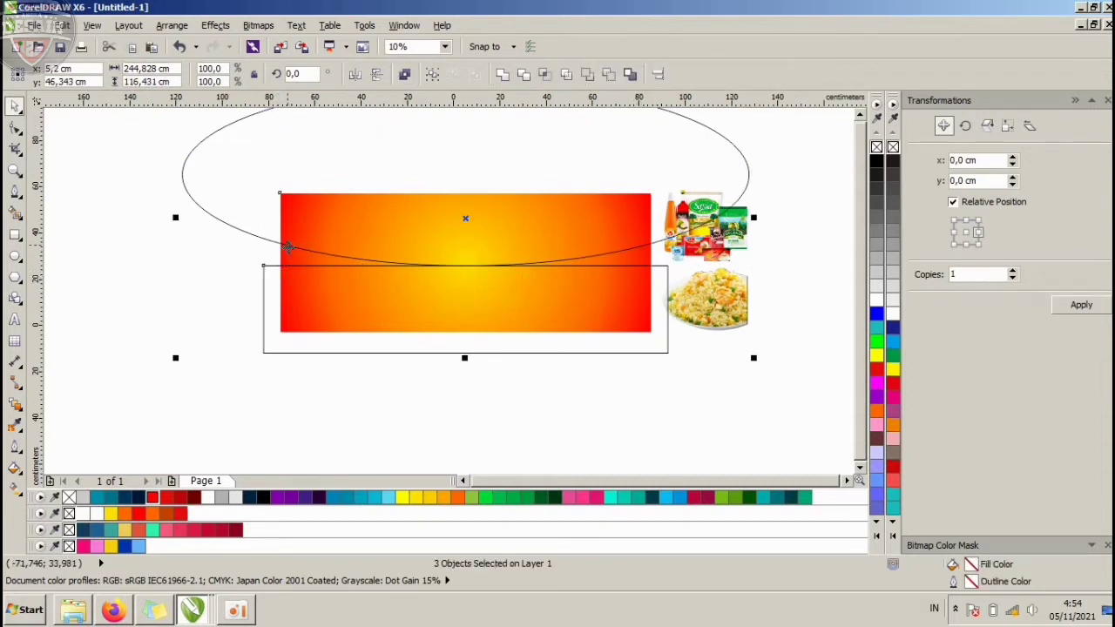
pyautogui.click(152, 259)
pyautogui.click(265, 323)
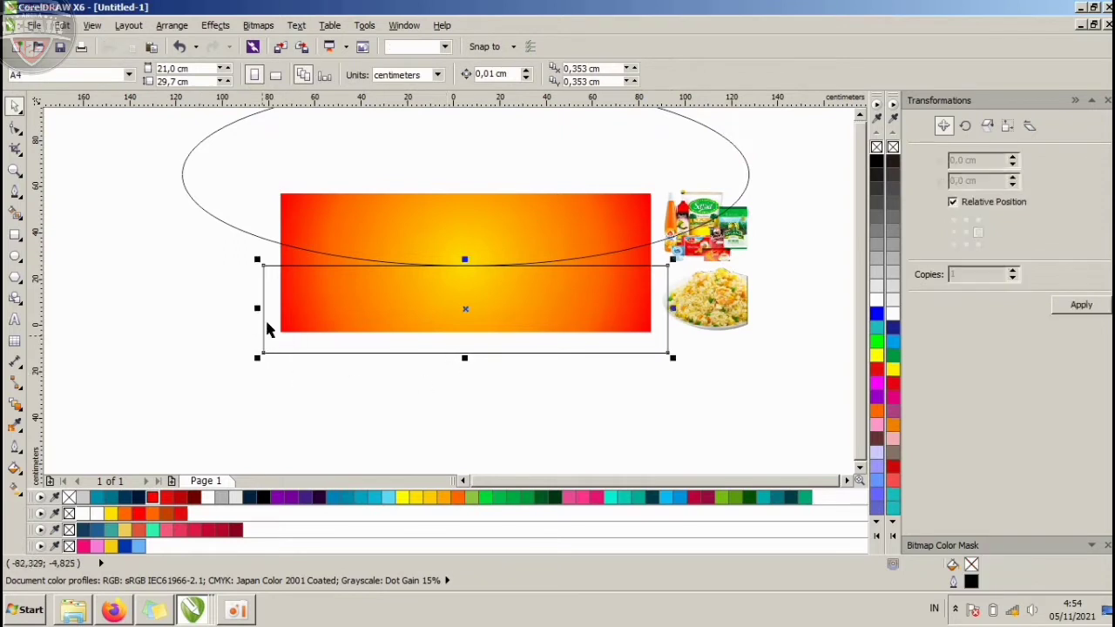
pyautogui.keyDown('shift'); pyautogui.click(283, 257); pyautogui.keyUp('shift')
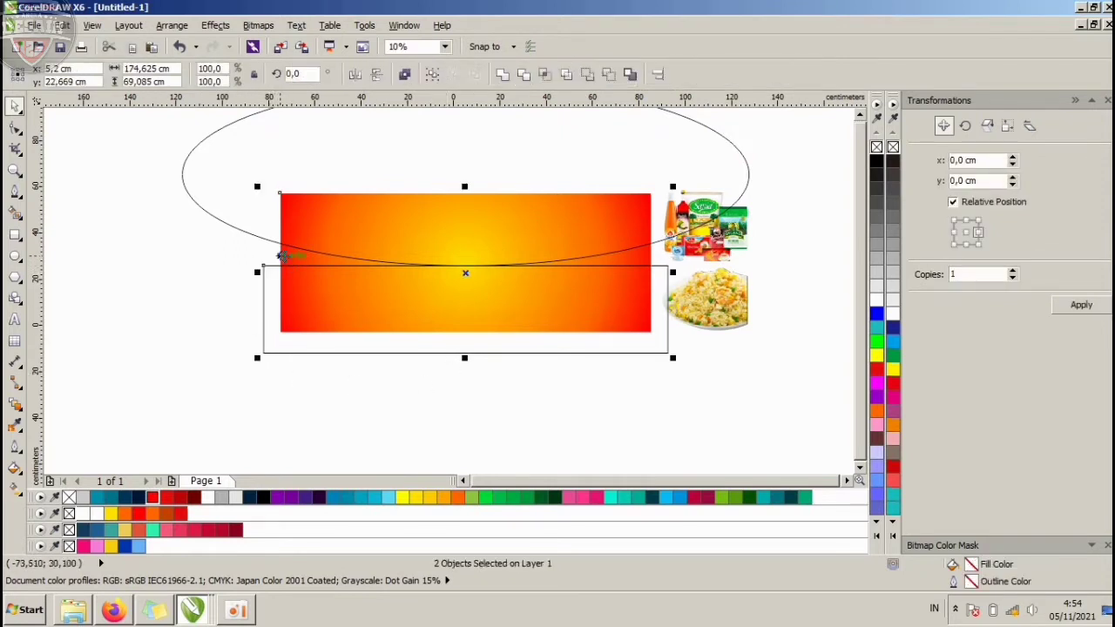
pyautogui.press('Escape')
# - Lower the ellipse so it overlaps the top of the unfilled rectangle, and select both shapes
pyautogui.moveTo(238, 167); pyautogui.dragTo(229, 206)
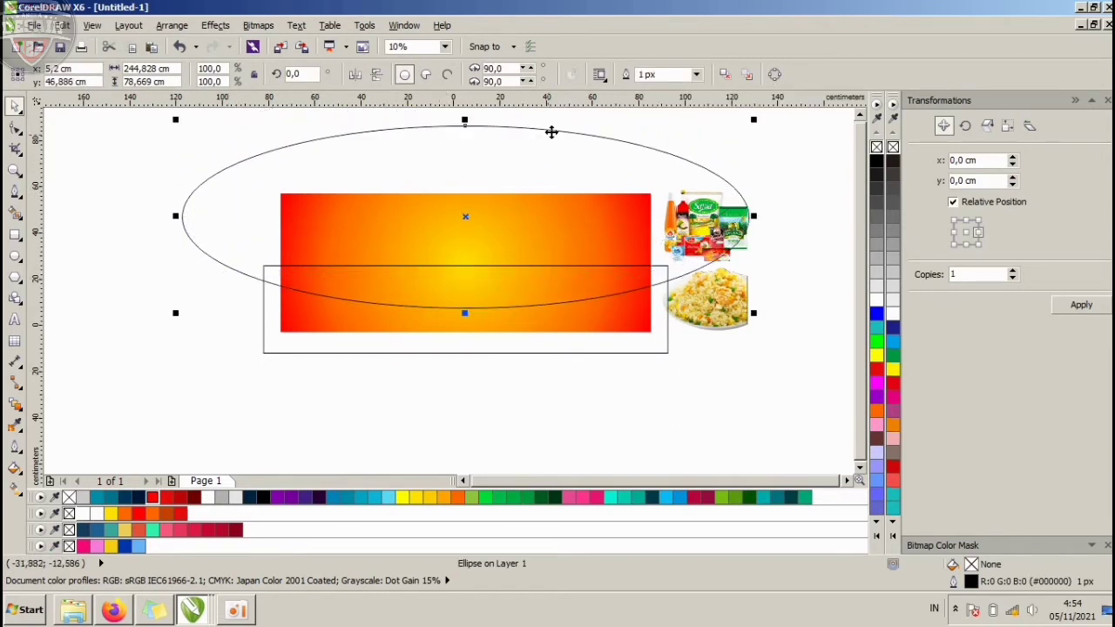
pyautogui.click(247, 189)
pyautogui.click(246, 188)
pyautogui.keyDown('shift'); pyautogui.click(272, 348); pyautogui.keyUp('shift')
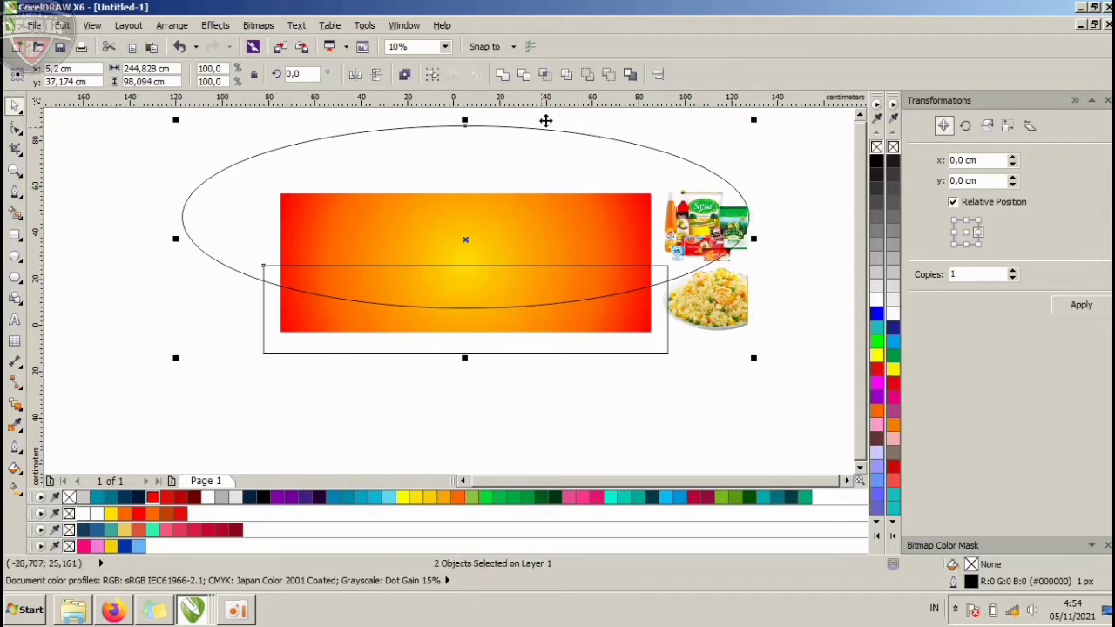
# - Try trimming the unfilled rectangle with the ellipse and undo the trim
pyautogui.click(525, 74)
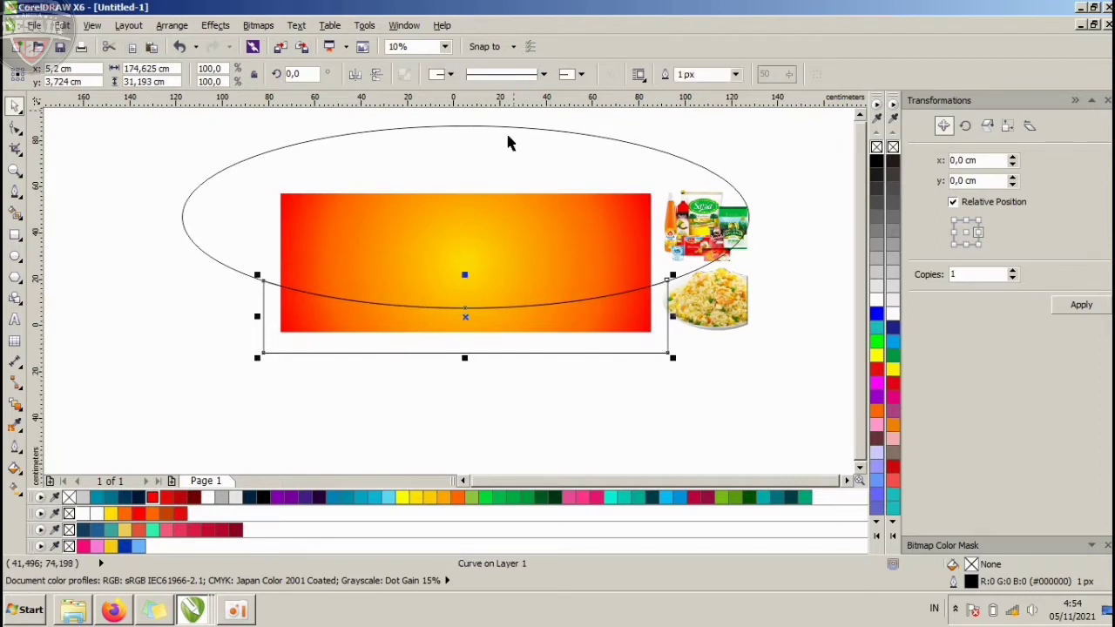
pyautogui.click(142, 304)
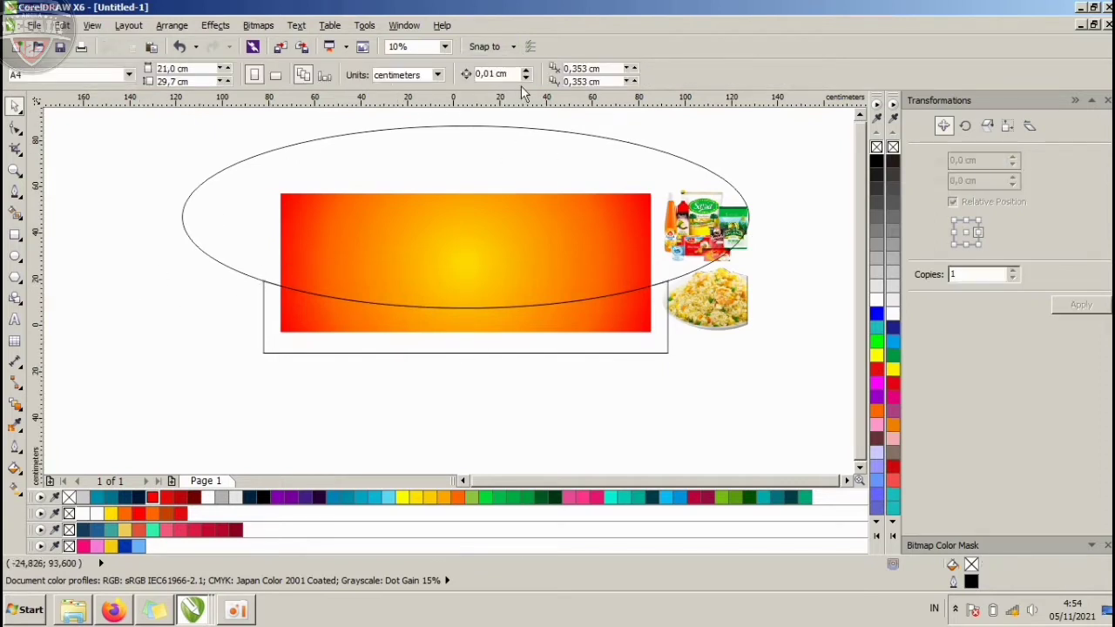
pyautogui.click(427, 139)
pyautogui.hotkey('ctrl', 'z')
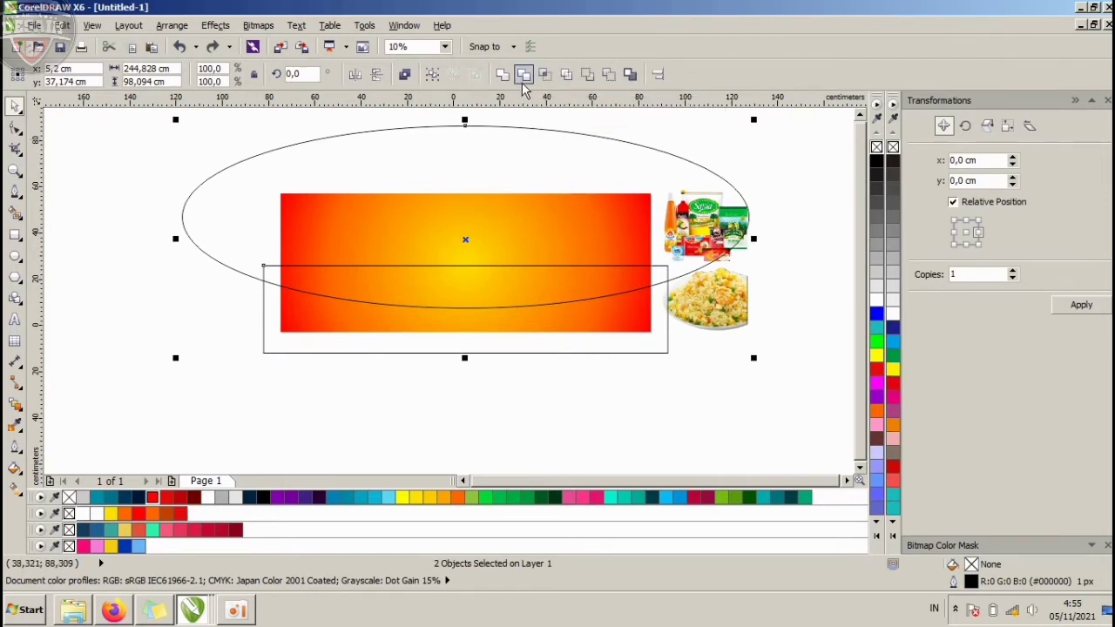
# - Trim the unfilled rectangle with the ellipse to give it a concave top edge, and delete the ellipse
pyautogui.click(524, 75)
pyautogui.click(595, 155)
pyautogui.click(586, 135)
pyautogui.press('Delete')
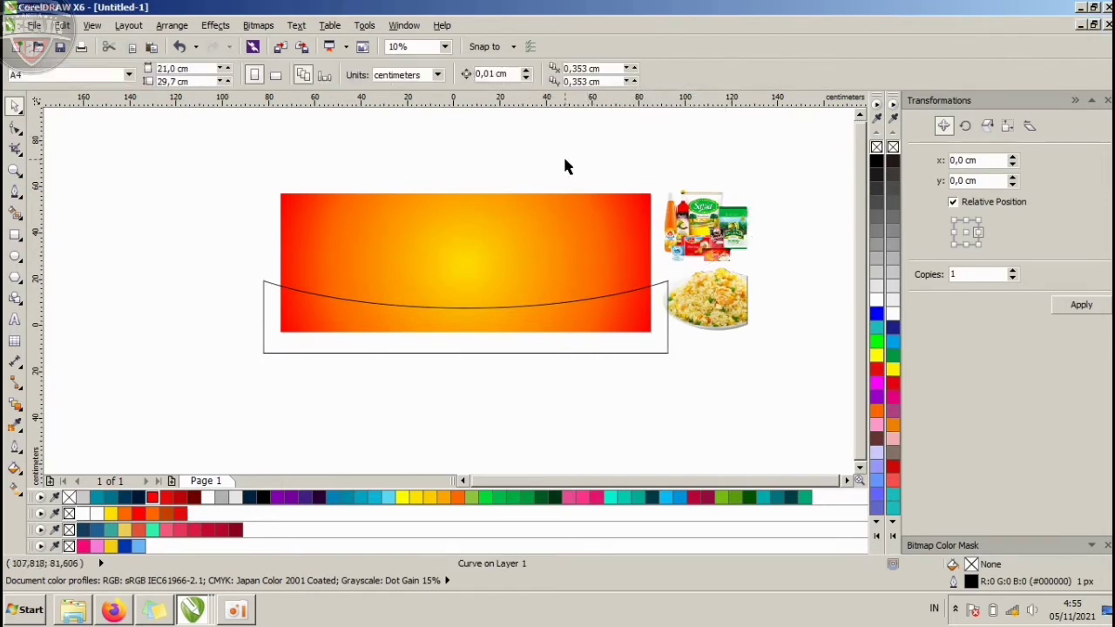
# - Apply a radial fountain fill to the trimmed curved shape and widen the gradient outward from its center
pyautogui.click(561, 350)
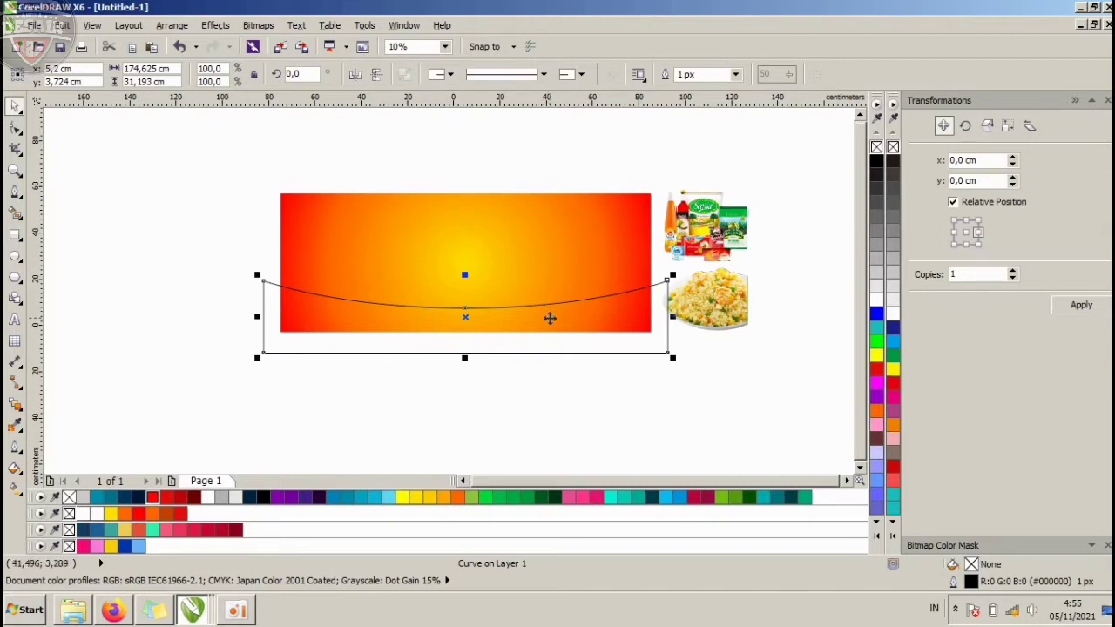
pyautogui.click(14, 491)
pyautogui.moveTo(378, 314); pyautogui.dragTo(552, 318)
pyautogui.click(95, 75)
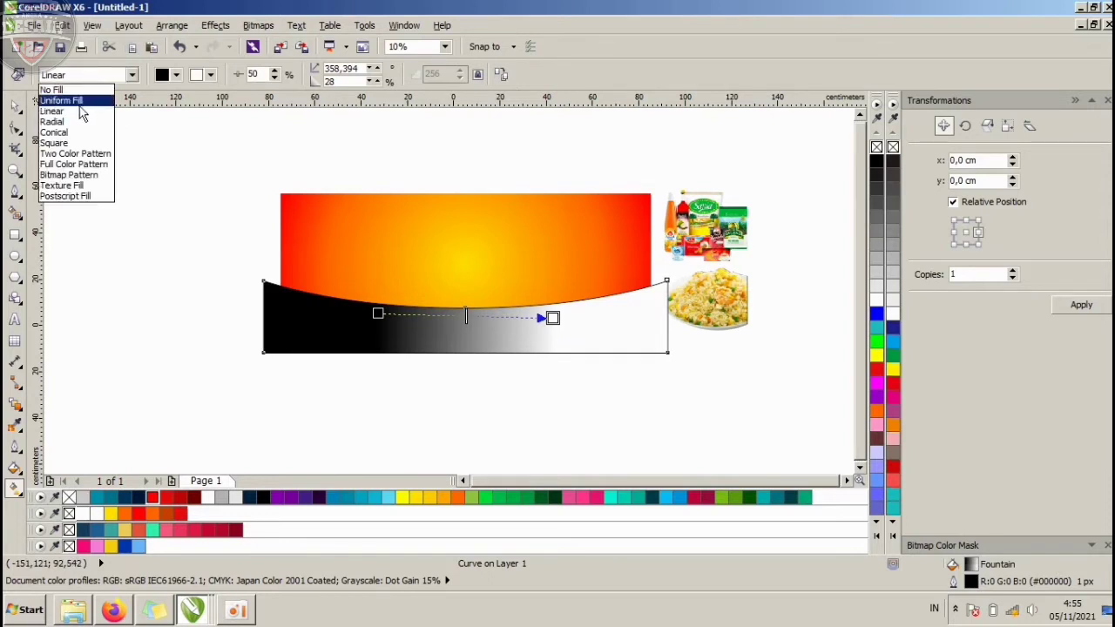
pyautogui.click(52, 122)
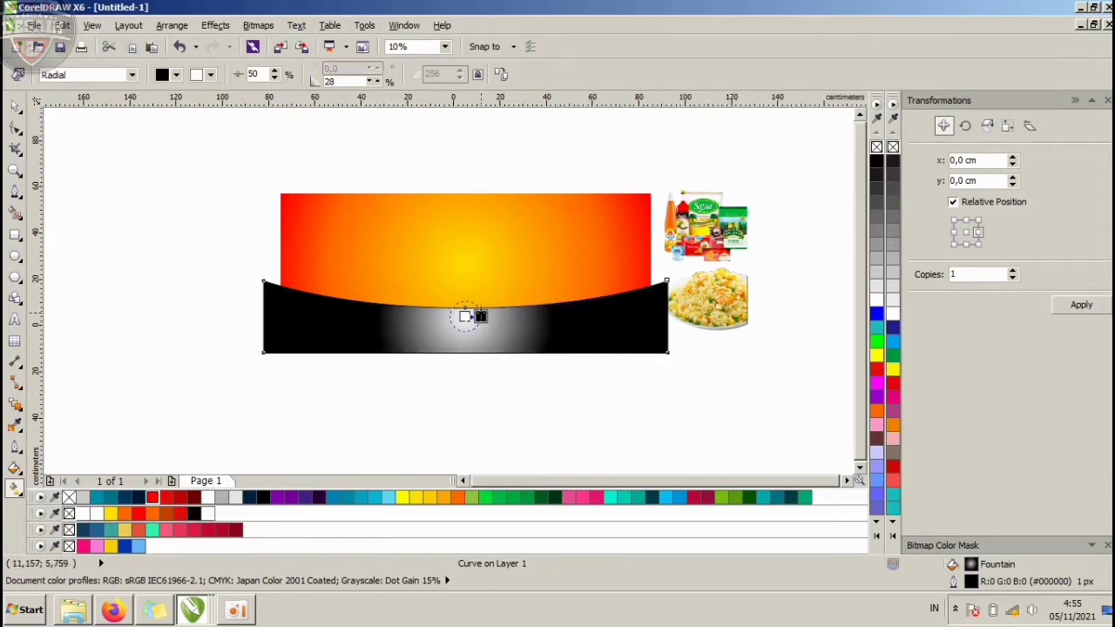
pyautogui.click(510, 317)
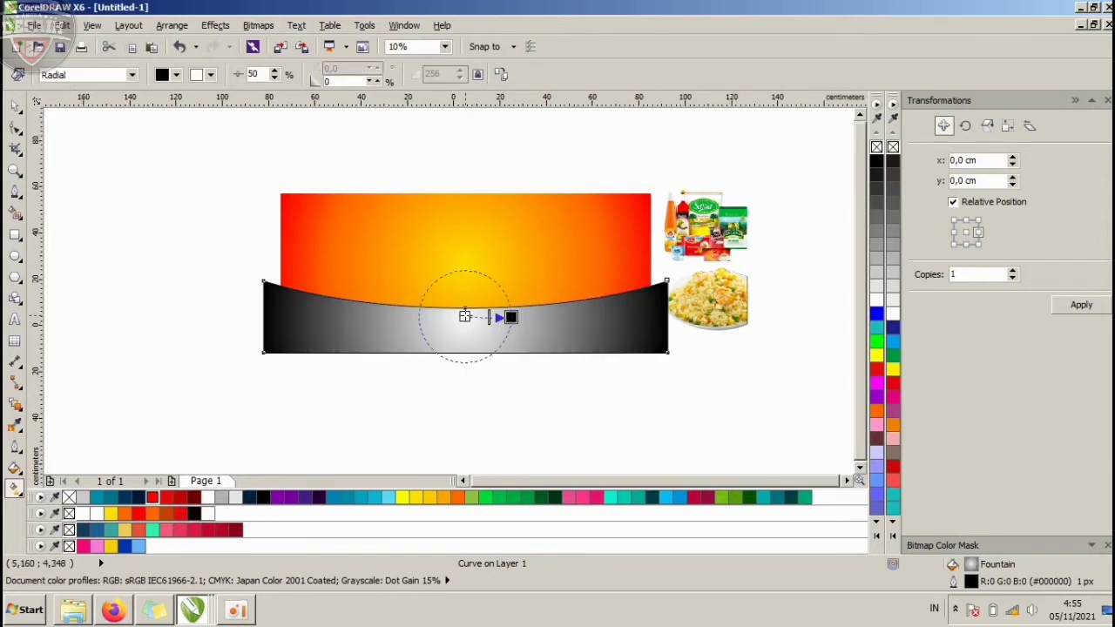
# - Color the curved shape's gradient bright green at the center and dark green toward the edges, and remove its outline
pyautogui.moveTo(496, 501); pyautogui.dragTo(513, 319)
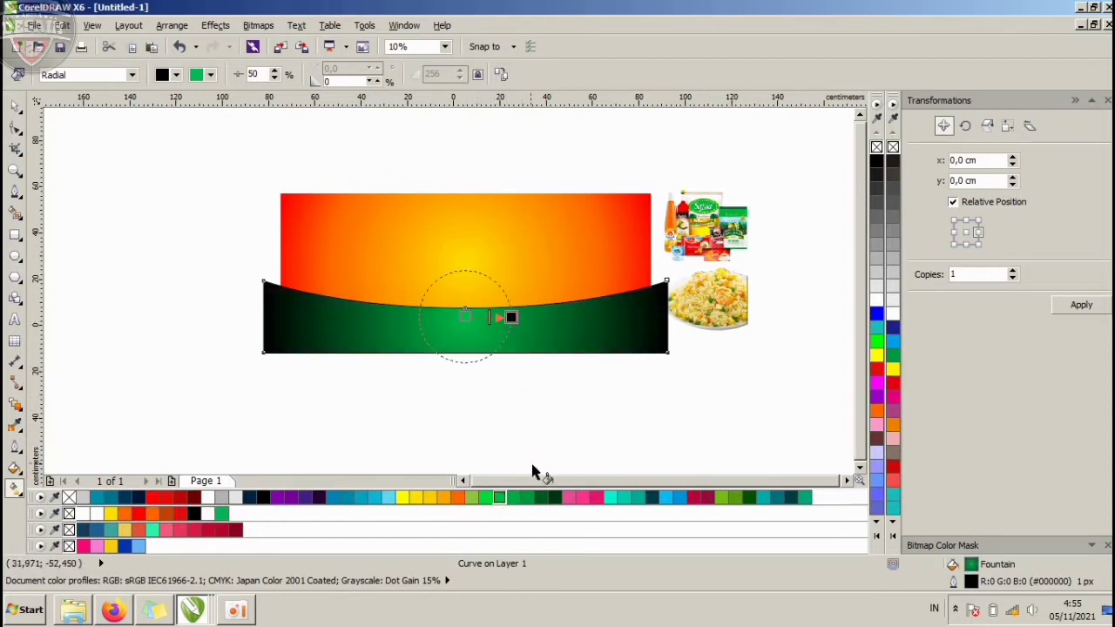
pyautogui.moveTo(554, 496); pyautogui.dragTo(555, 314)
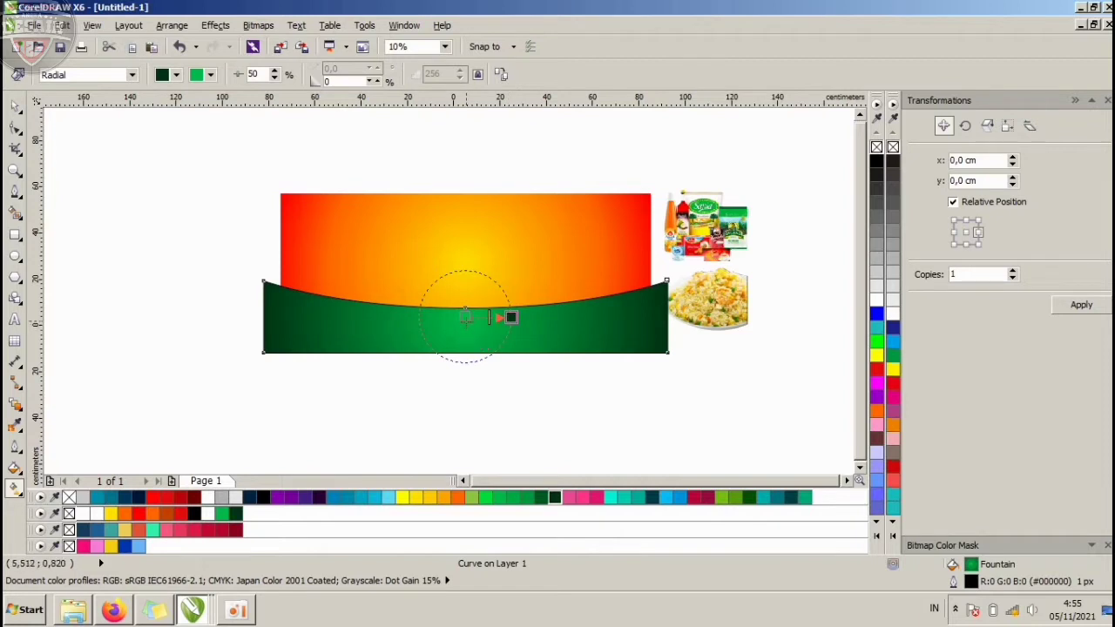
pyautogui.moveTo(486, 497); pyautogui.dragTo(520, 314)
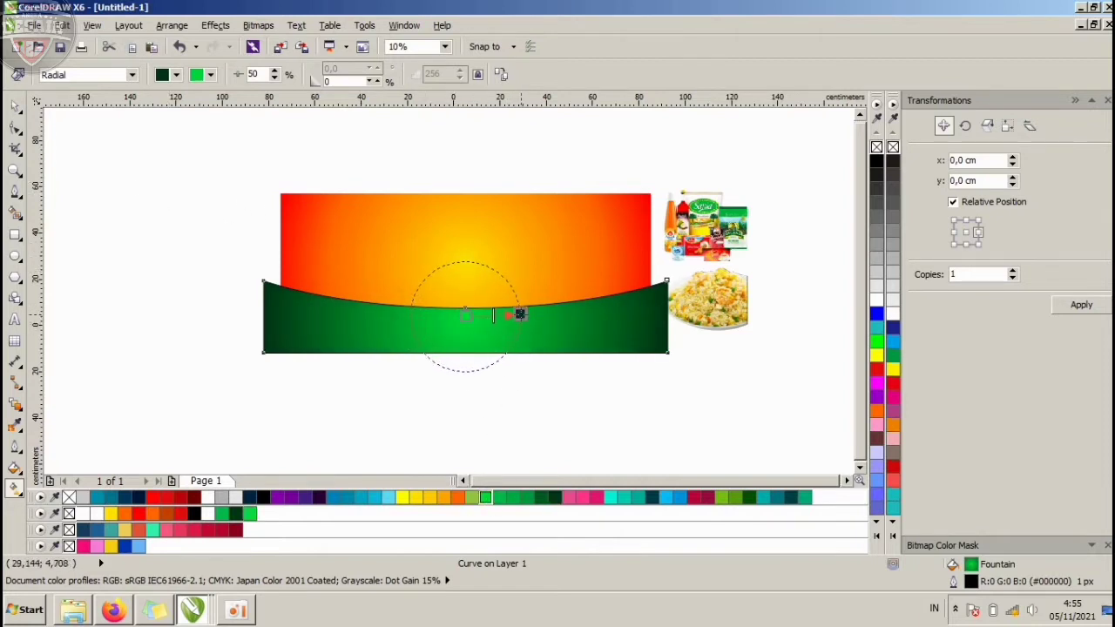
pyautogui.moveTo(541, 496); pyautogui.dragTo(548, 298)
pyautogui.scroll(2, 519, 325)
pyautogui.scroll(-2, 548, 299)
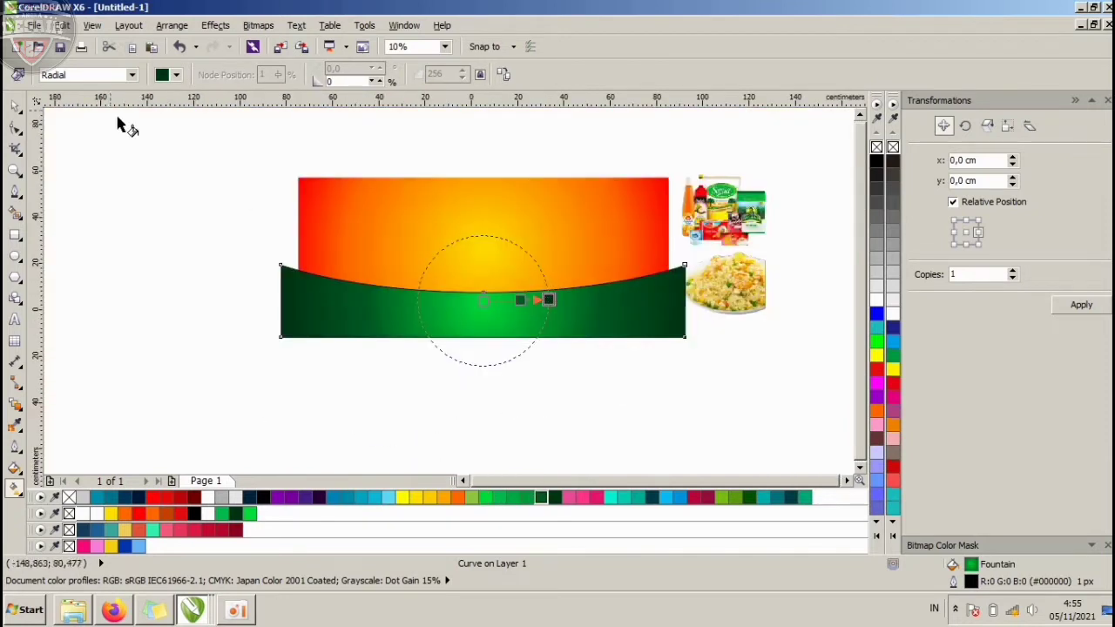
pyautogui.click(16, 105)
pyautogui.rightClick(876, 148)
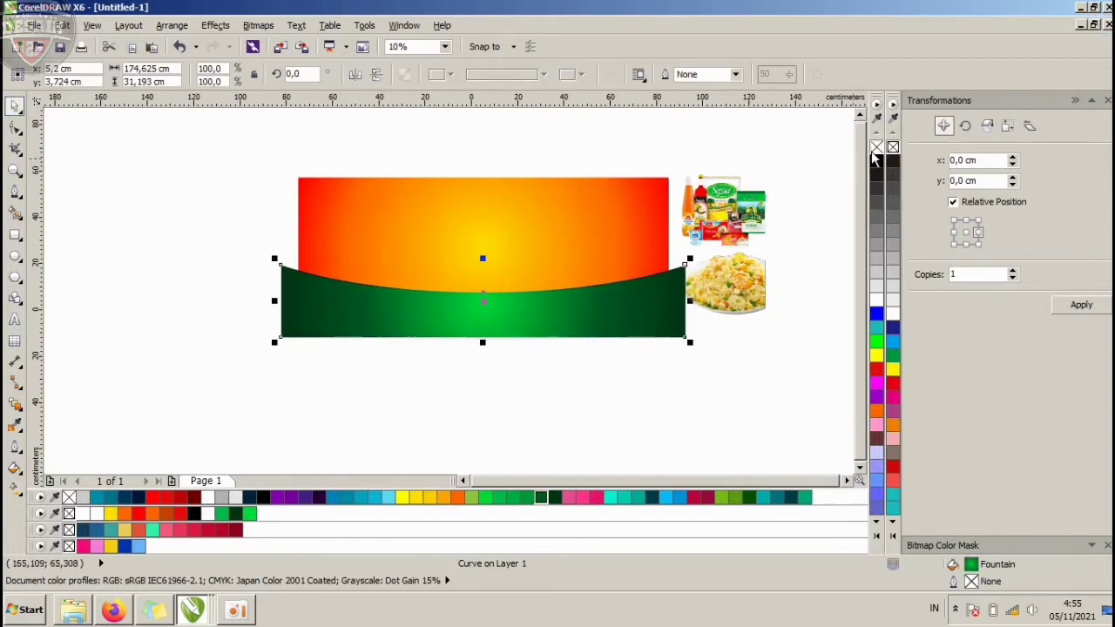
# - Try a bright green outline on the curved shape and undo it
pyautogui.scroll(2, 520, 319)
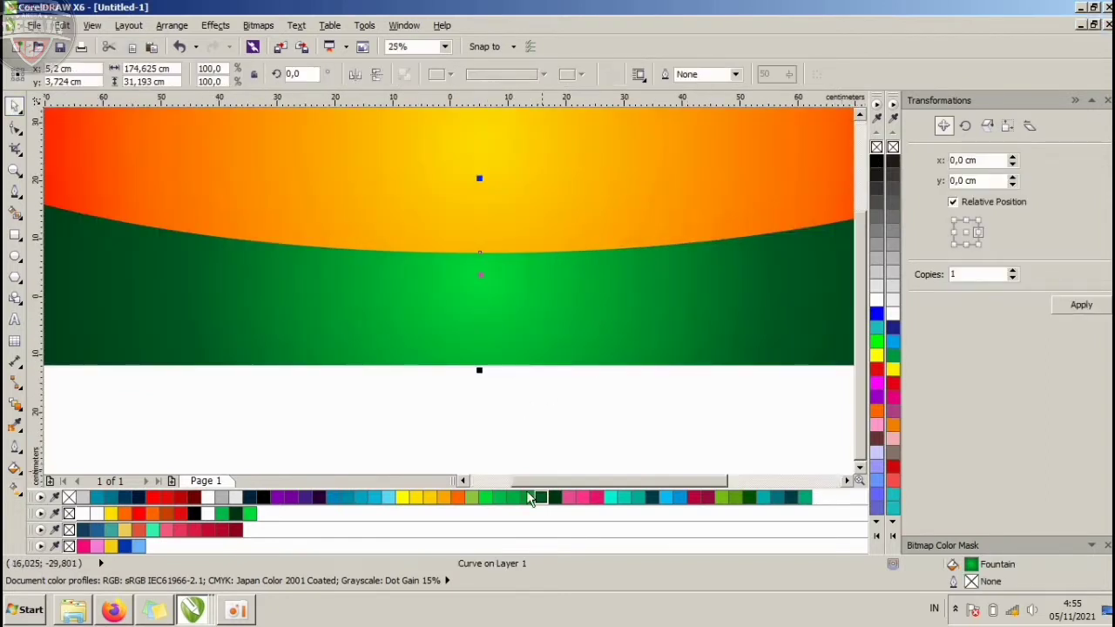
pyautogui.rightClick(481, 501)
pyautogui.scroll(-2, 490, 309)
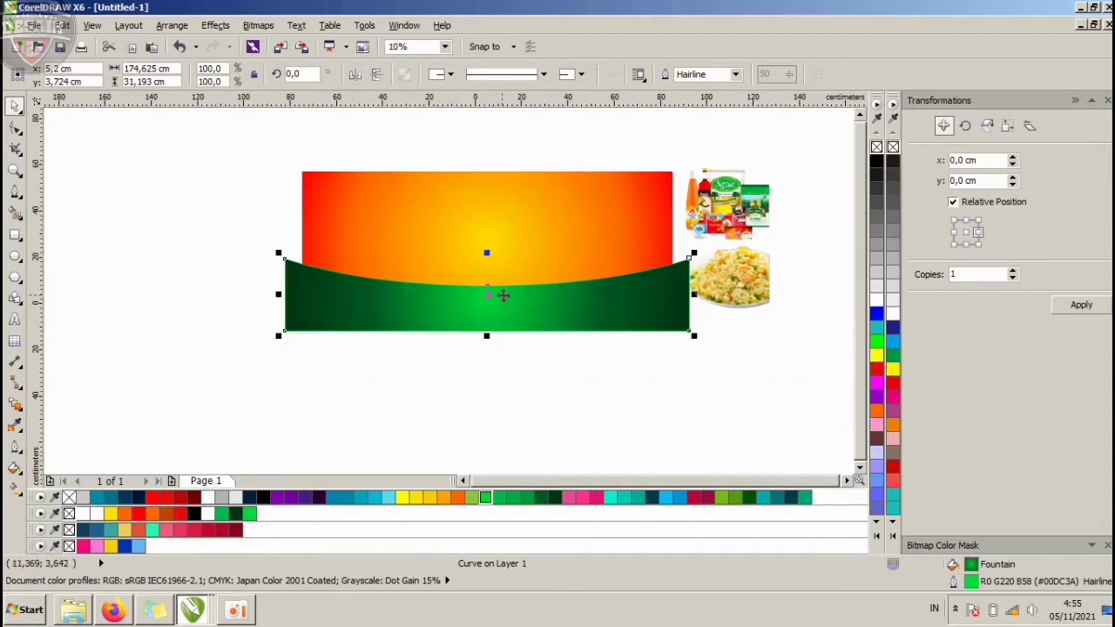
pyautogui.hotkey('ctrl', 'z')
# - Intersect the green curved shape with the gradient rectangle and delete the original green shape that extends past the banner
pyautogui.keyDown('shift'); pyautogui.click(604, 216); pyautogui.keyUp('shift')
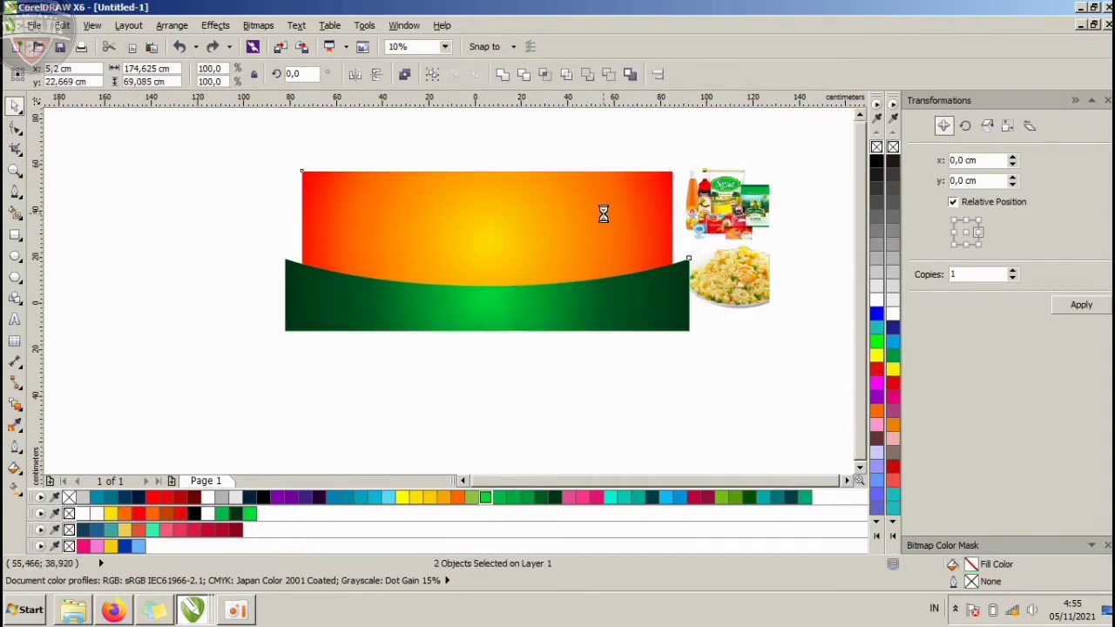
pyautogui.click(609, 378)
pyautogui.click(742, 300)
pyautogui.click(656, 316)
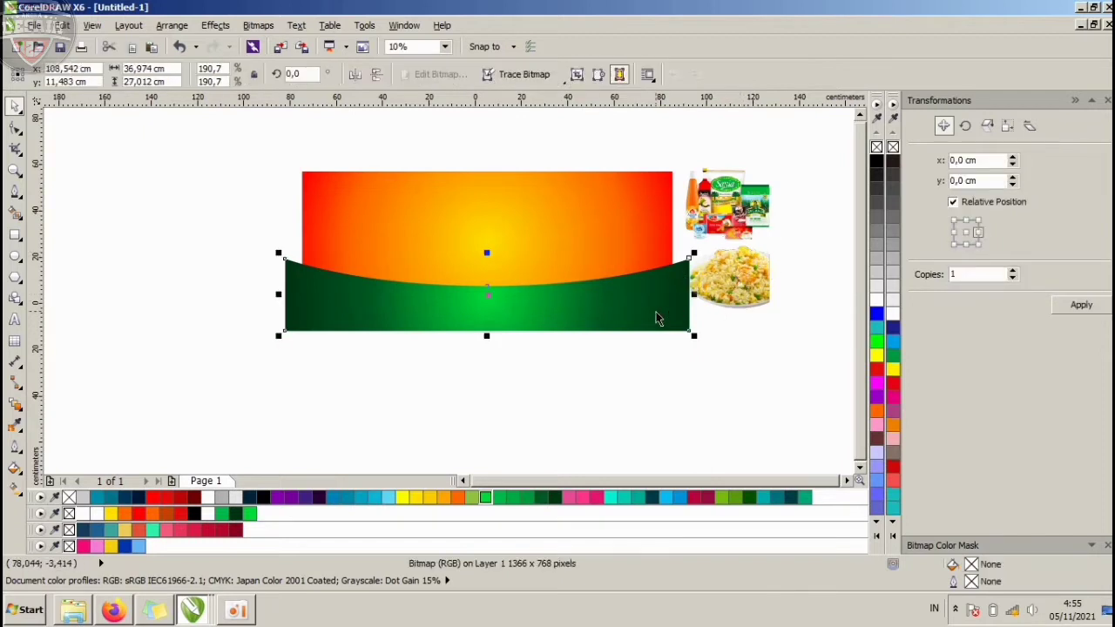
pyautogui.click(585, 229)
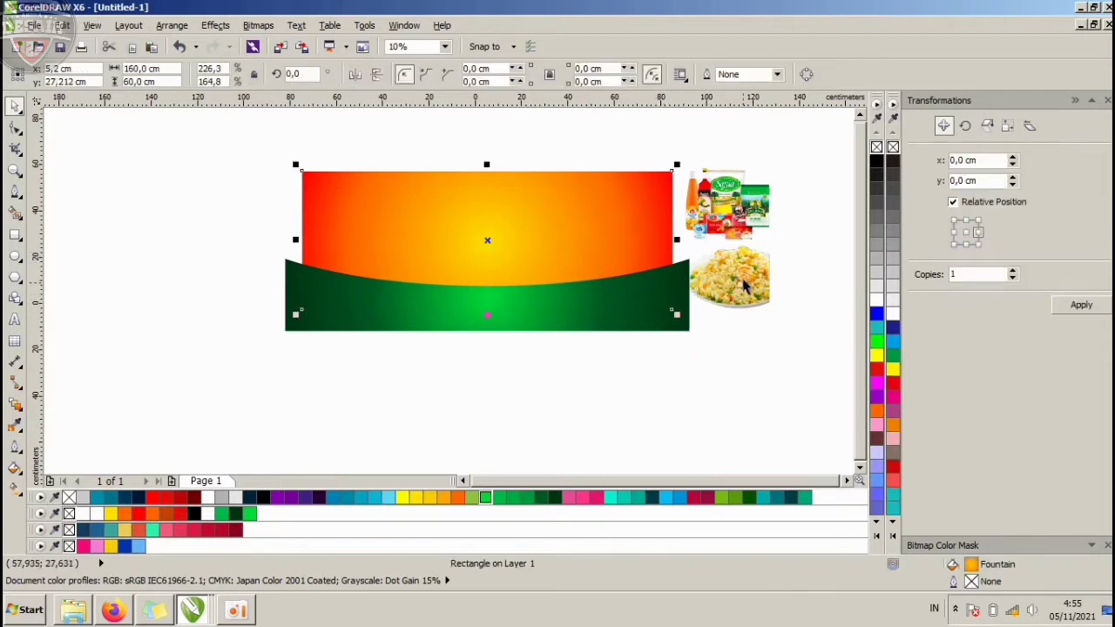
pyautogui.scroll(2, 694, 321)
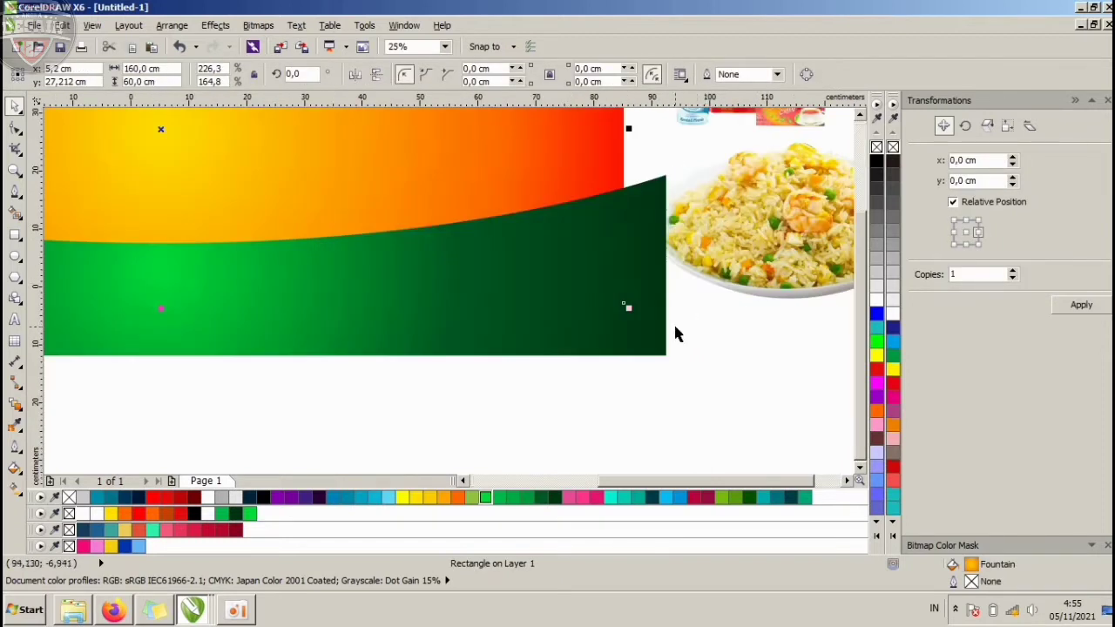
pyautogui.keyDown('shift'); pyautogui.click(655, 346); pyautogui.keyUp('shift')
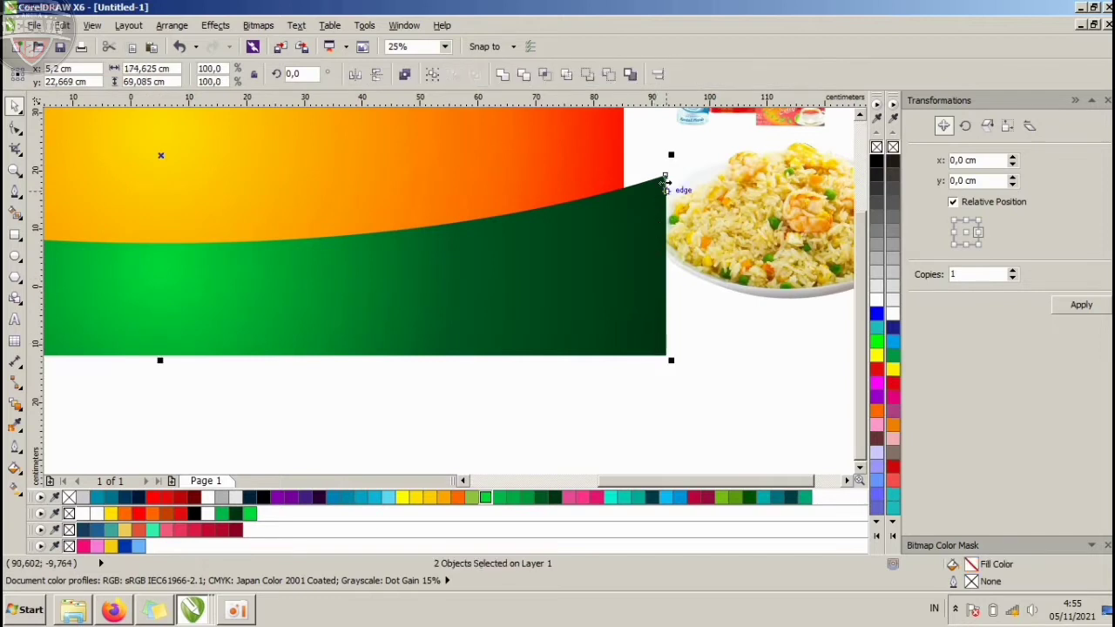
pyautogui.click(546, 74)
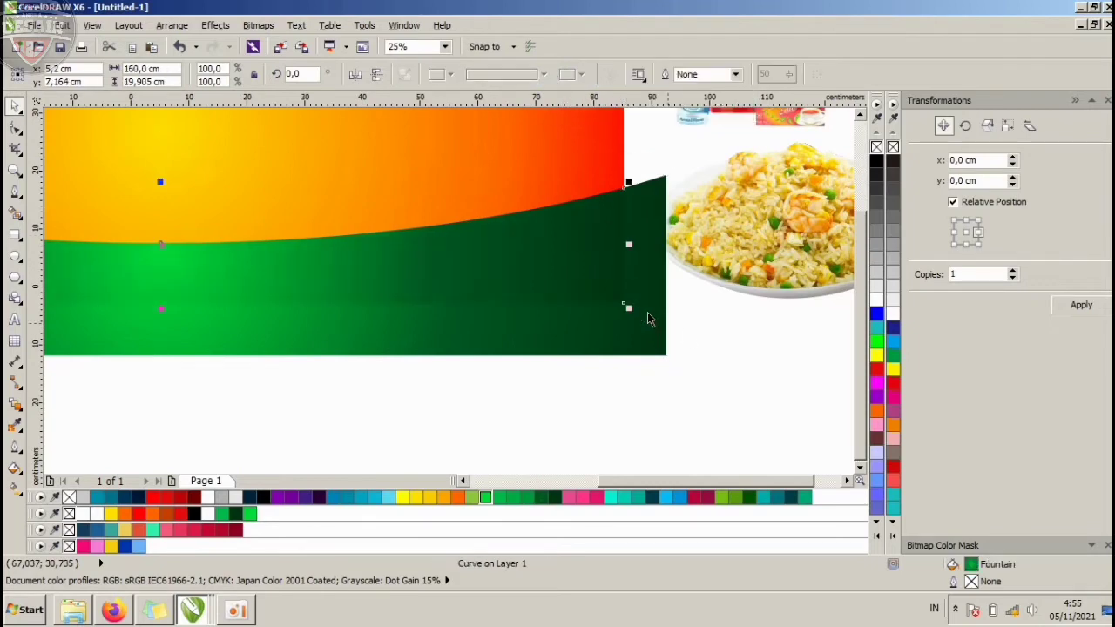
pyautogui.press('Delete')
pyautogui.scroll(-2, 555, 263)
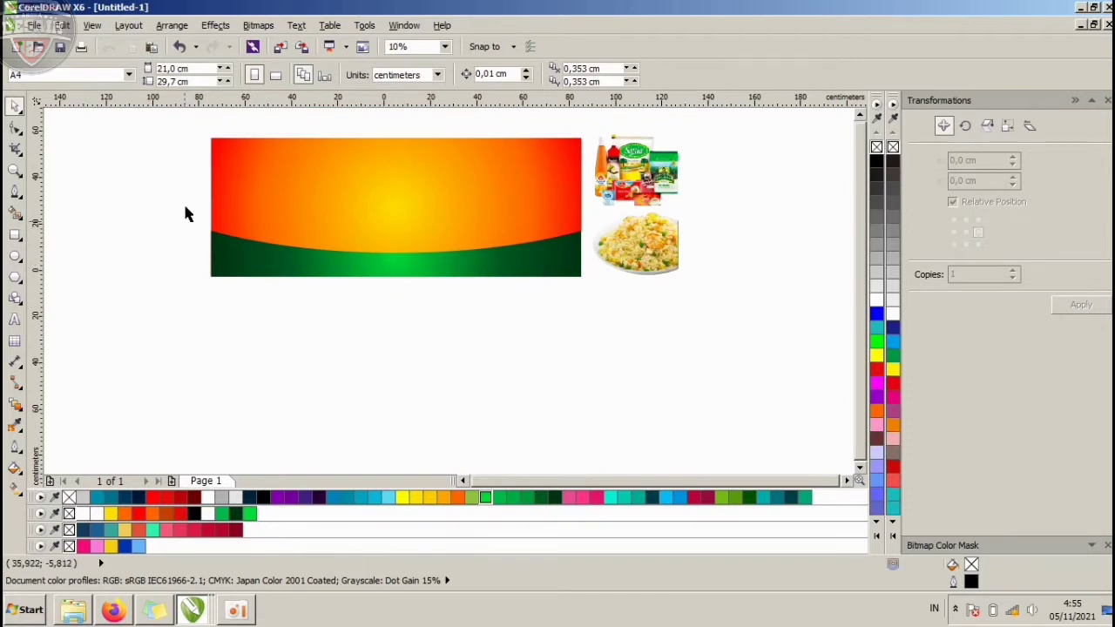
# - Enlarge the fried rice image to about 57 by 42 cm and place it over the banner's lower-right corner
pyautogui.click(540, 269)
pyautogui.click(579, 296)
pyautogui.click(630, 246)
pyautogui.moveTo(630, 245); pyautogui.dragTo(603, 336)
pyautogui.moveTo(559, 297); pyautogui.dragTo(511, 262)
pyautogui.moveTo(601, 319); pyautogui.dragTo(528, 244)
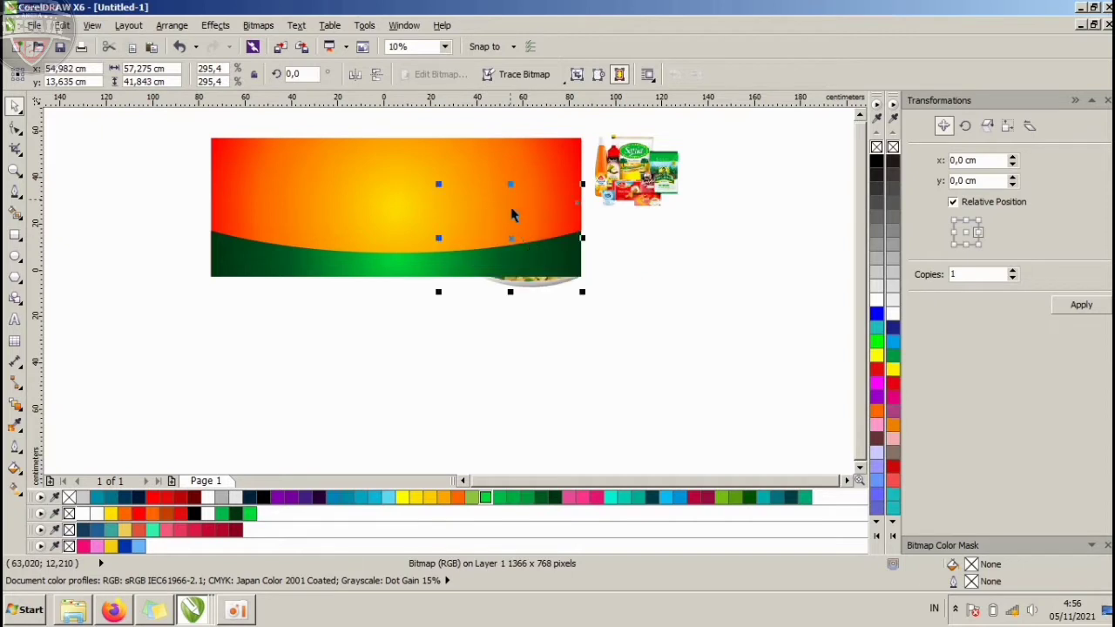
# - Bring the fried rice image to the front and align its right edge with the gradient rectangle's right edge
pyautogui.hotkey('shift', 'pageup')
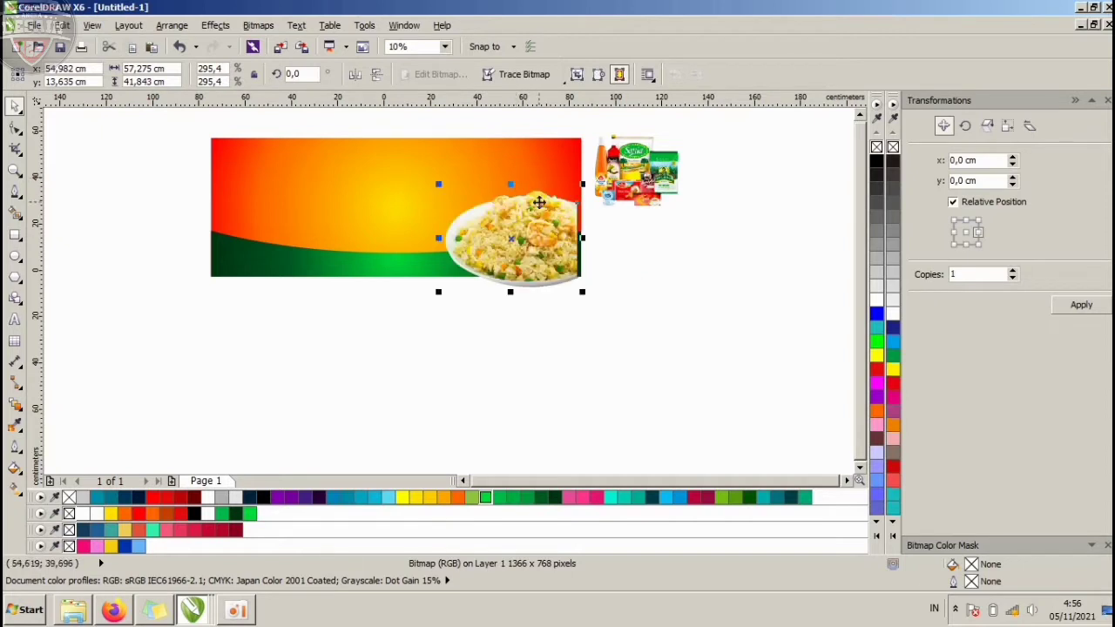
pyautogui.keyDown('shift'); pyautogui.click(537, 165); pyautogui.keyUp('shift')
pyautogui.press('r')
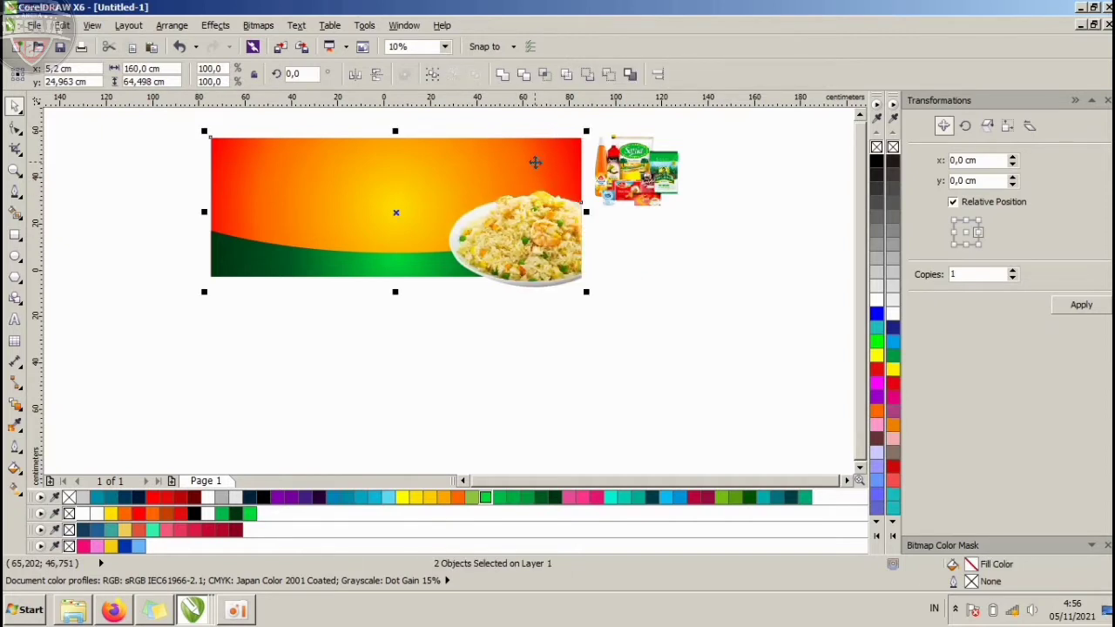
pyautogui.click(633, 266)
pyautogui.click(529, 229)
pyautogui.scroll(2, 529, 229)
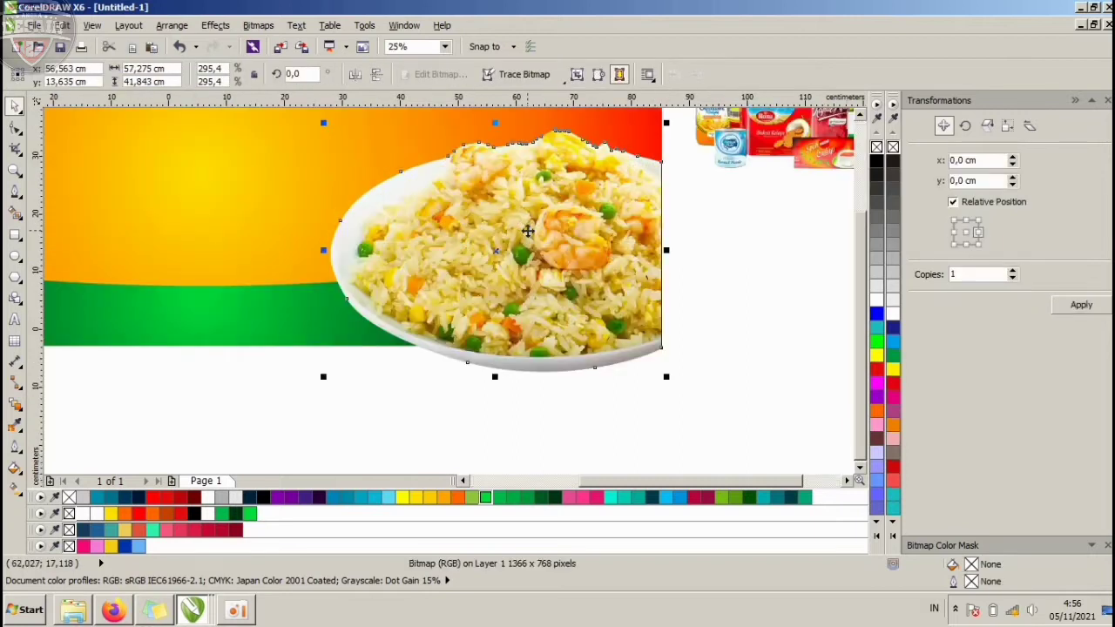
pyautogui.click(320, 402)
pyautogui.click(306, 341)
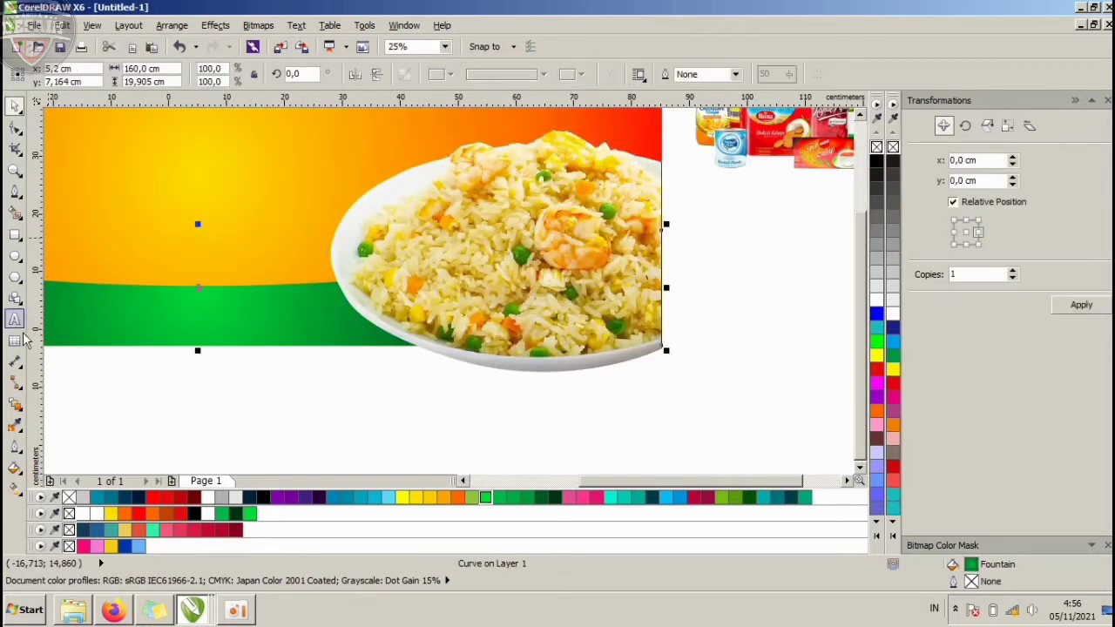
pyautogui.scroll(-2, 617, 268)
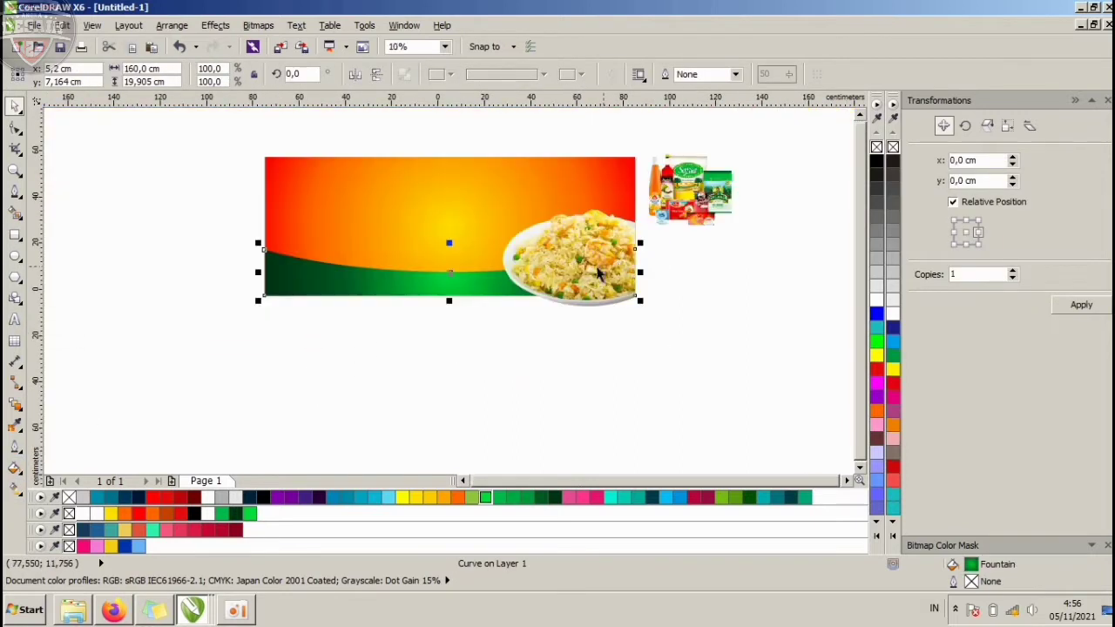
pyautogui.click(621, 271)
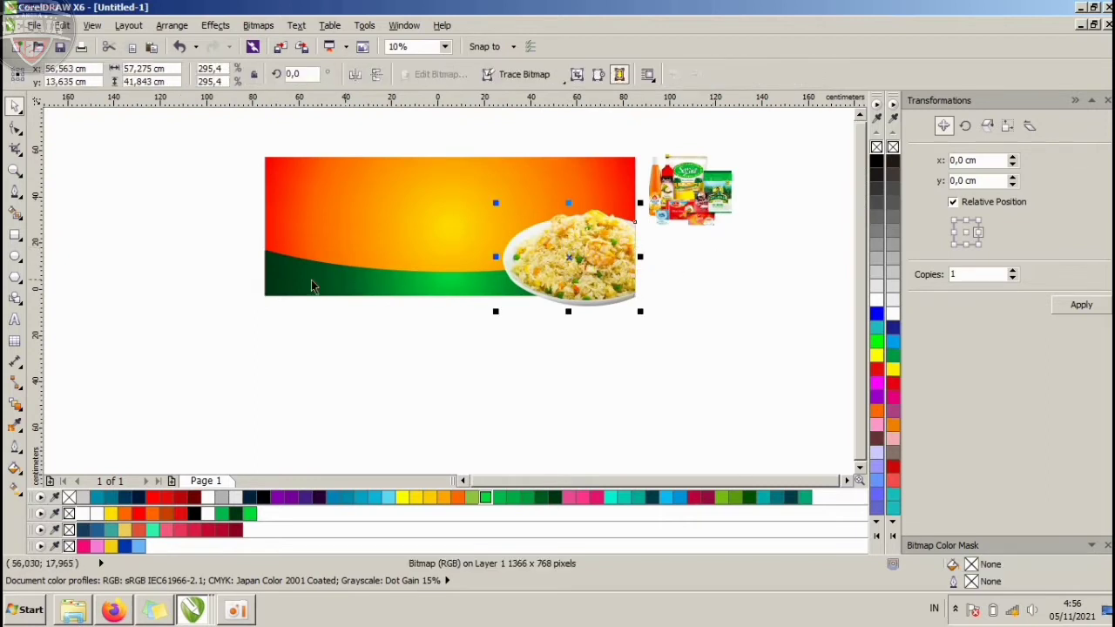
pyautogui.click(505, 192)
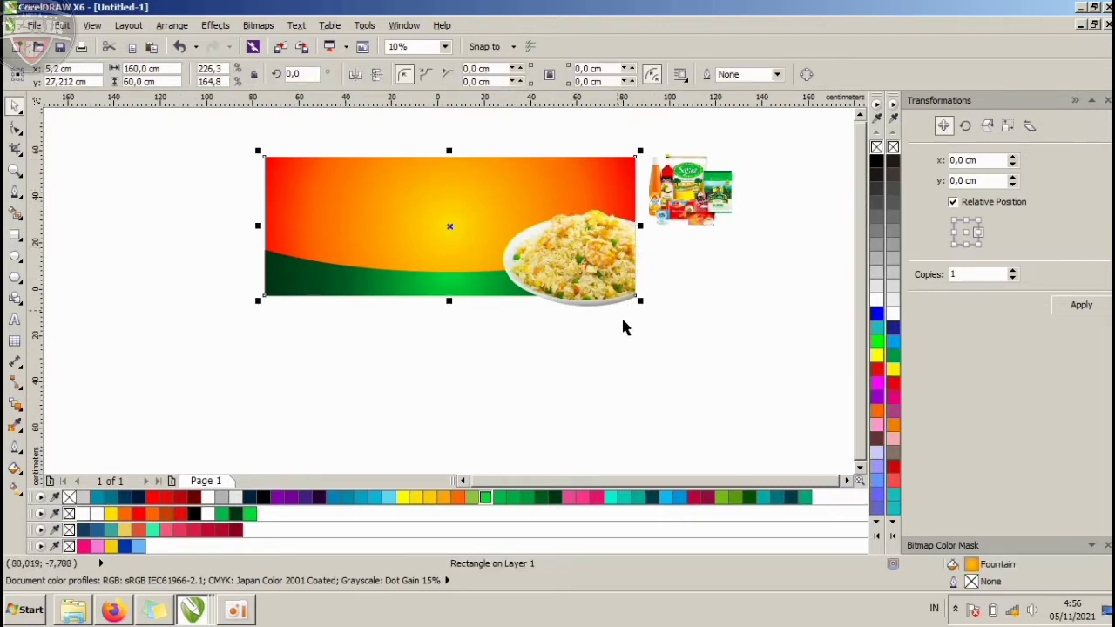
pyautogui.scroll(2, 631, 279)
pyautogui.click(741, 217)
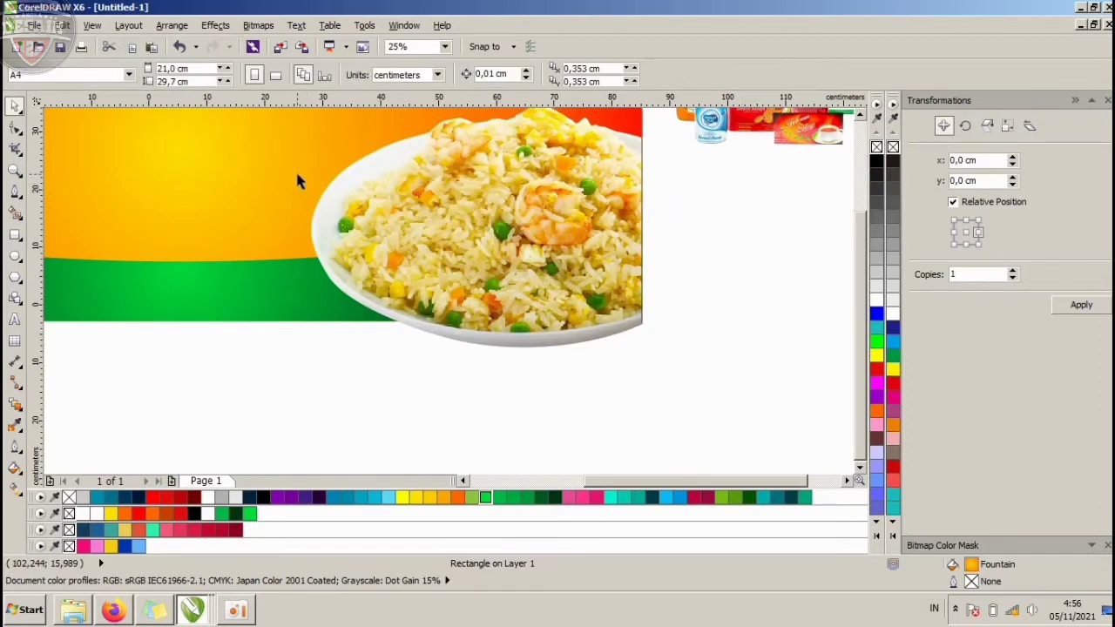
# - Select the gradient rectangle and the fried rice image and intersect them to crop the image to the banner
pyautogui.click(296, 180)
pyautogui.scroll(-2, 453, 265)
pyautogui.scroll(2, 475, 194)
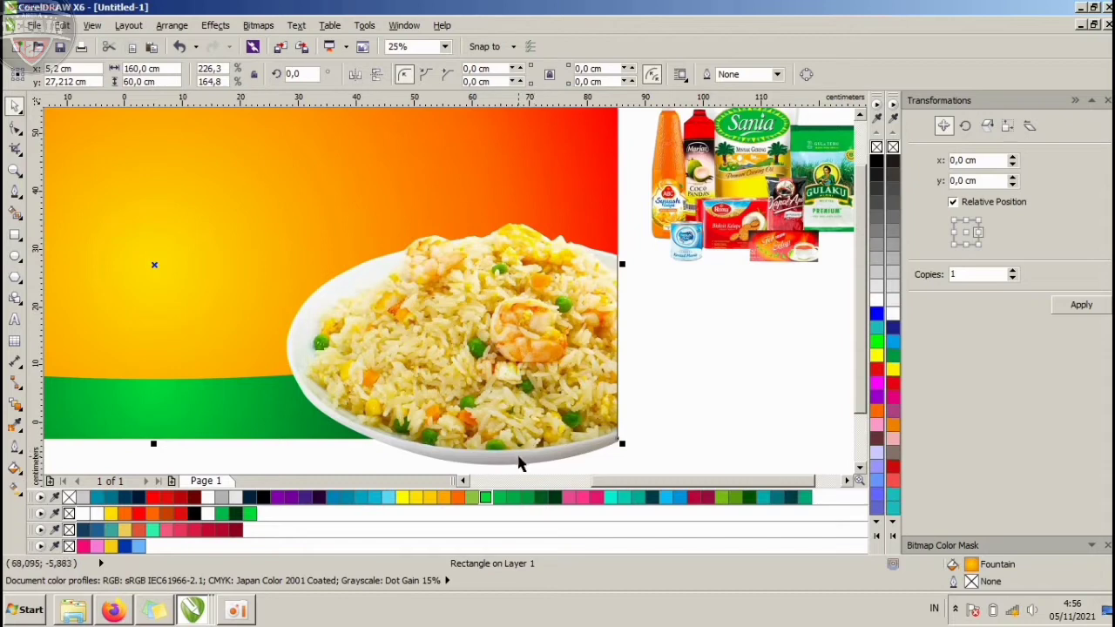
pyautogui.keyDown('shift'); pyautogui.click(519, 458); pyautogui.keyUp('shift')
pyautogui.scroll(-2, 560, 350)
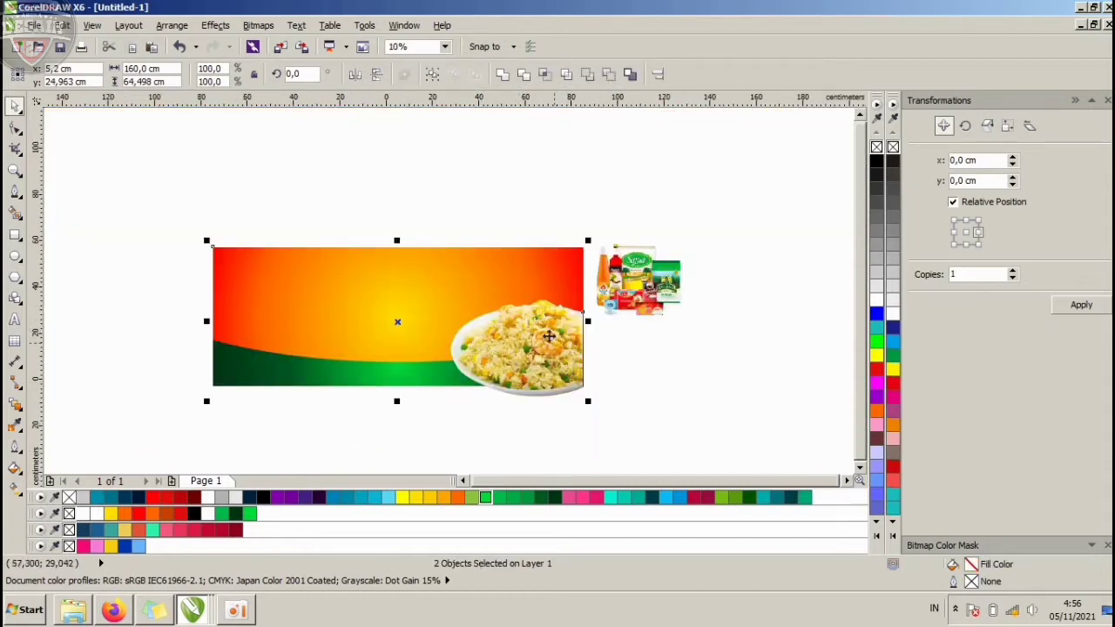
pyautogui.click(543, 76)
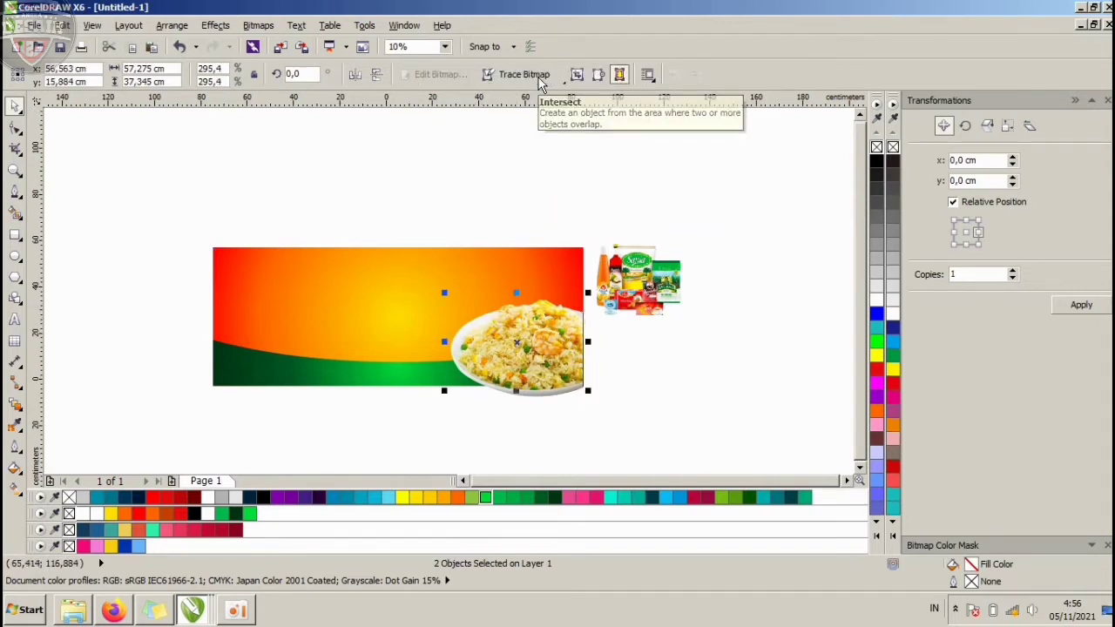
# - Move the original uncropped fried rice image out of the banner and delete it
pyautogui.click(612, 391)
pyautogui.click(542, 396)
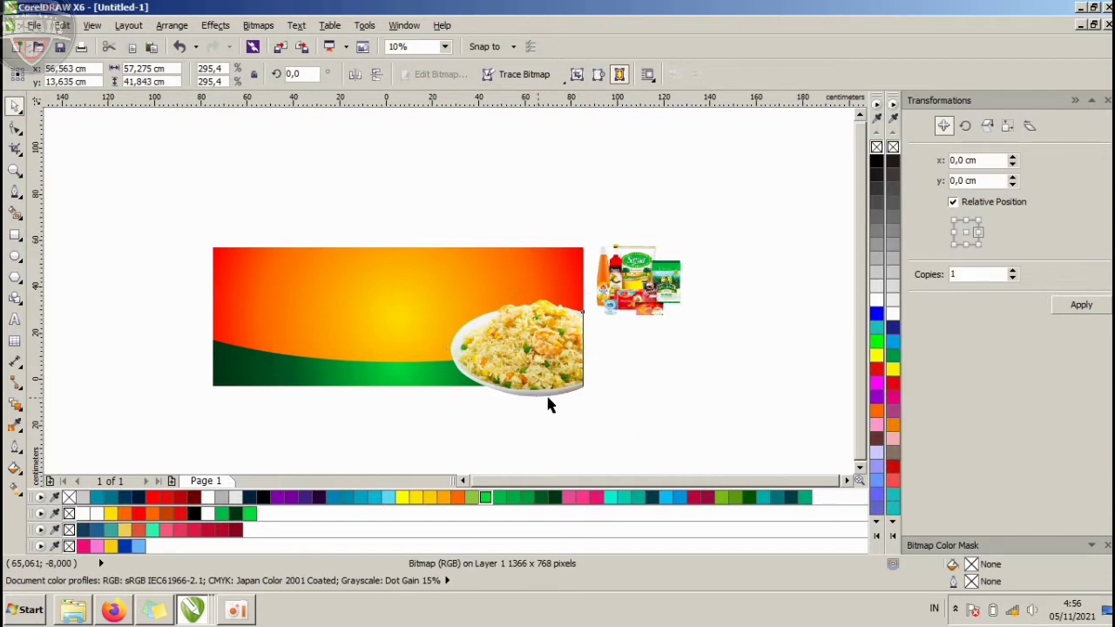
pyautogui.moveTo(548, 404); pyautogui.dragTo(708, 414)
pyautogui.click(599, 347)
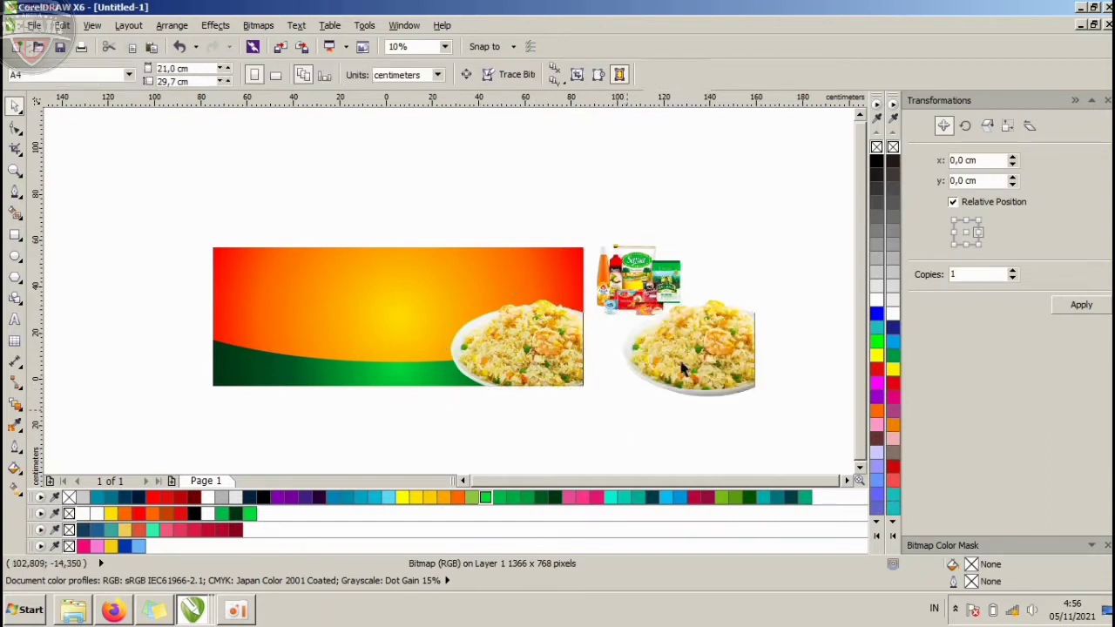
pyautogui.click(638, 344)
pyautogui.press('Delete')
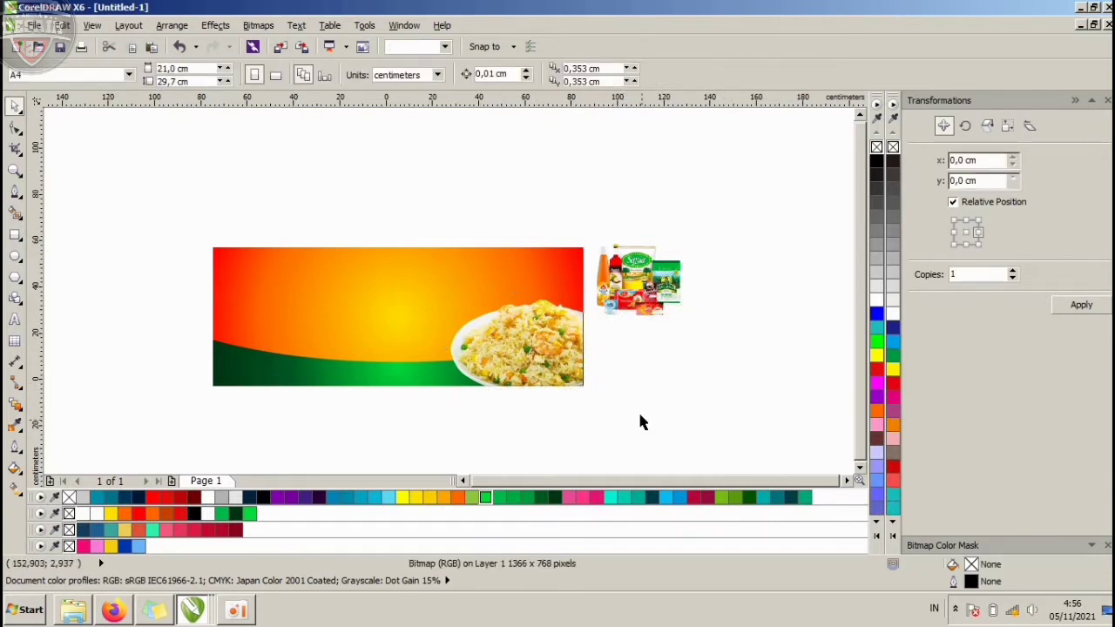
# - Move the grocery products image to the banner's lower-left corner, overlapping the green curved shape
pyautogui.scroll(2, 485, 387)
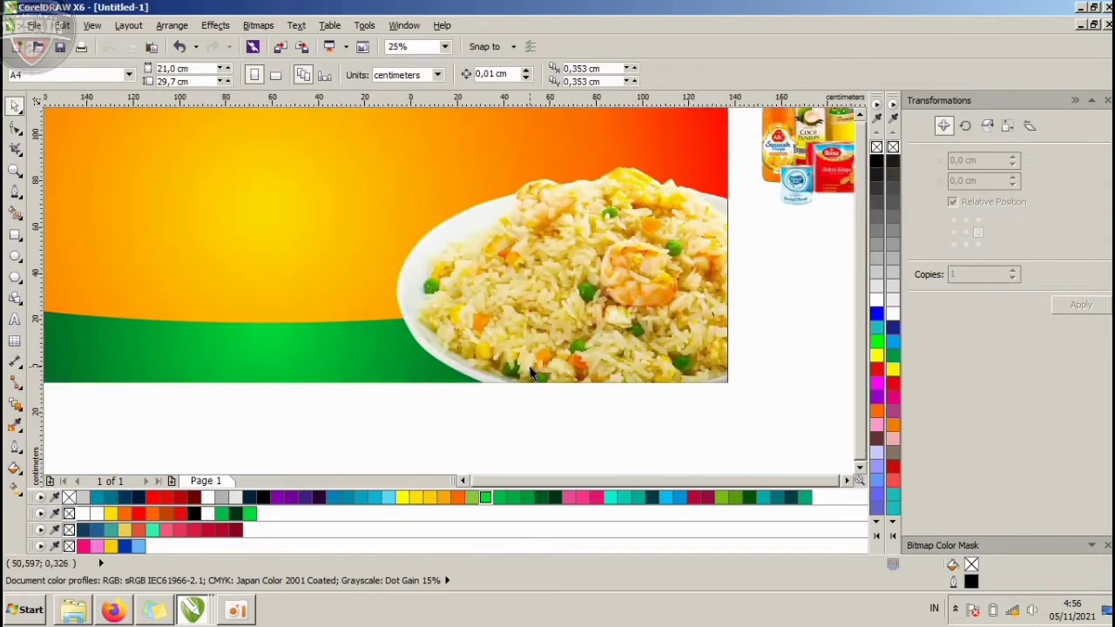
pyautogui.scroll(-2, 528, 366)
pyautogui.click(677, 271)
pyautogui.moveTo(691, 269); pyautogui.dragTo(305, 346)
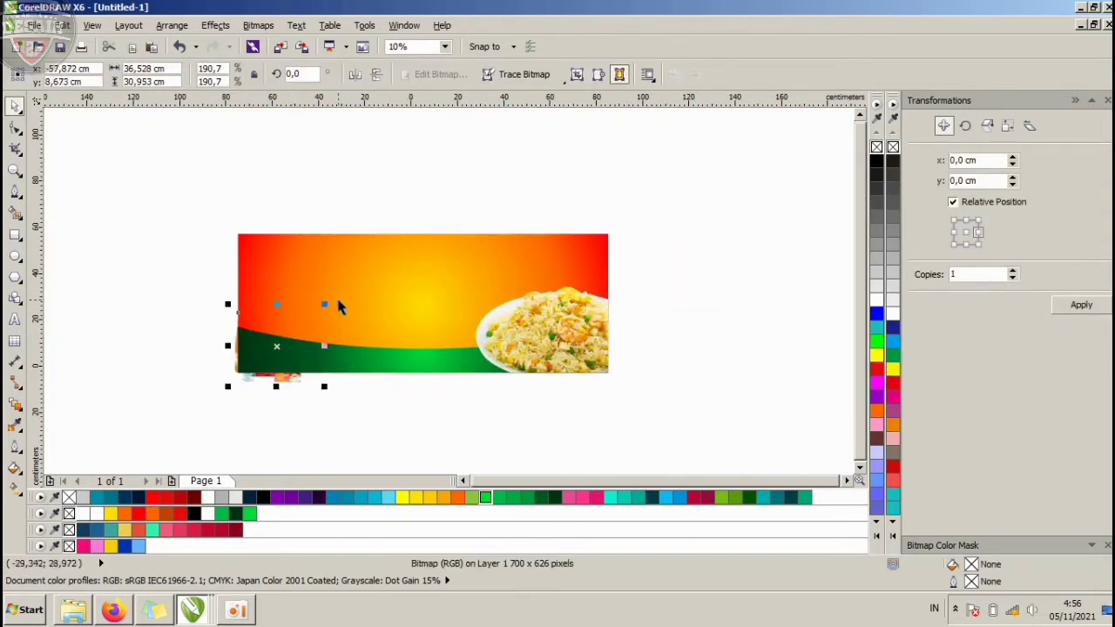
# - Enlarge the grocery products image to about 54 by 46 cm and reposition it over the banner's lower-left corner
pyautogui.moveTo(324, 304); pyautogui.dragTo(341, 294)
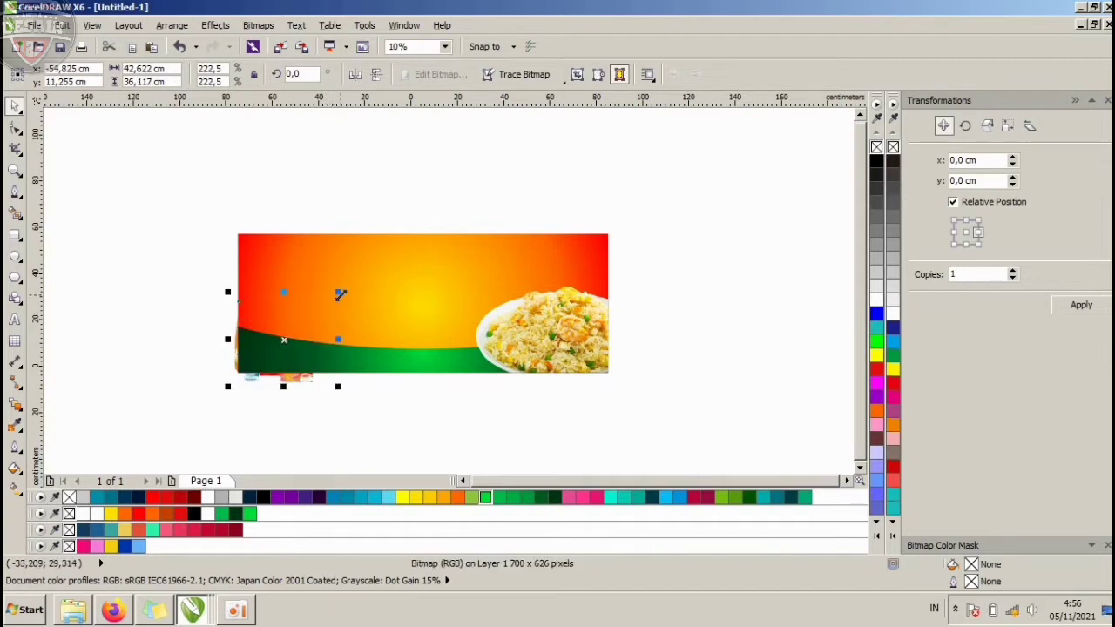
pyautogui.scroll(1, 304, 361)
pyautogui.moveTo(299, 334); pyautogui.dragTo(309, 334)
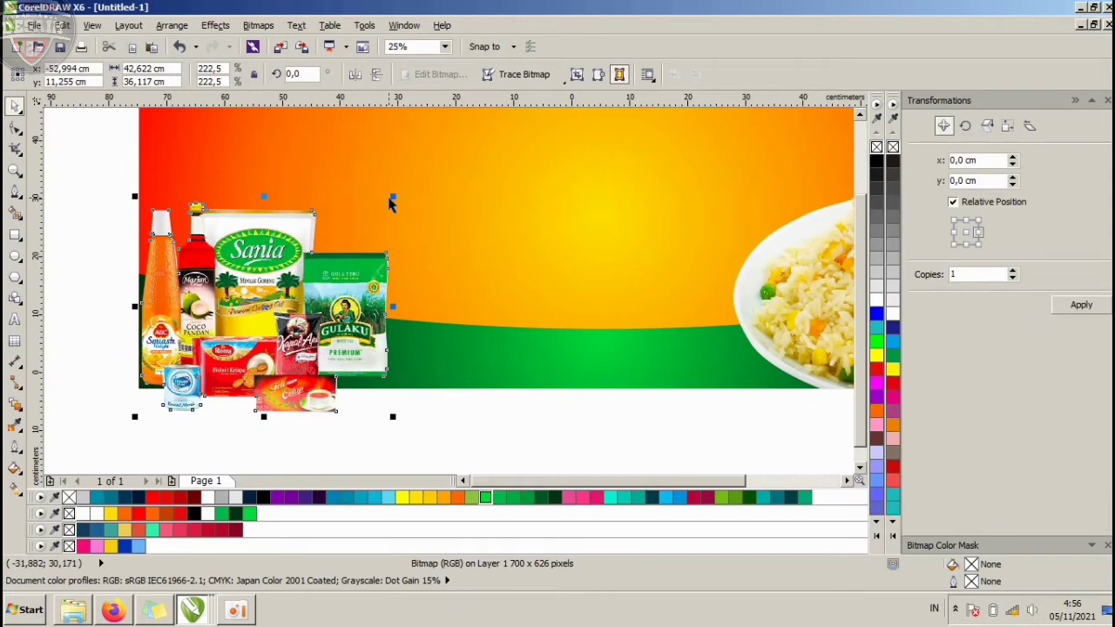
pyautogui.moveTo(393, 199); pyautogui.dragTo(453, 148)
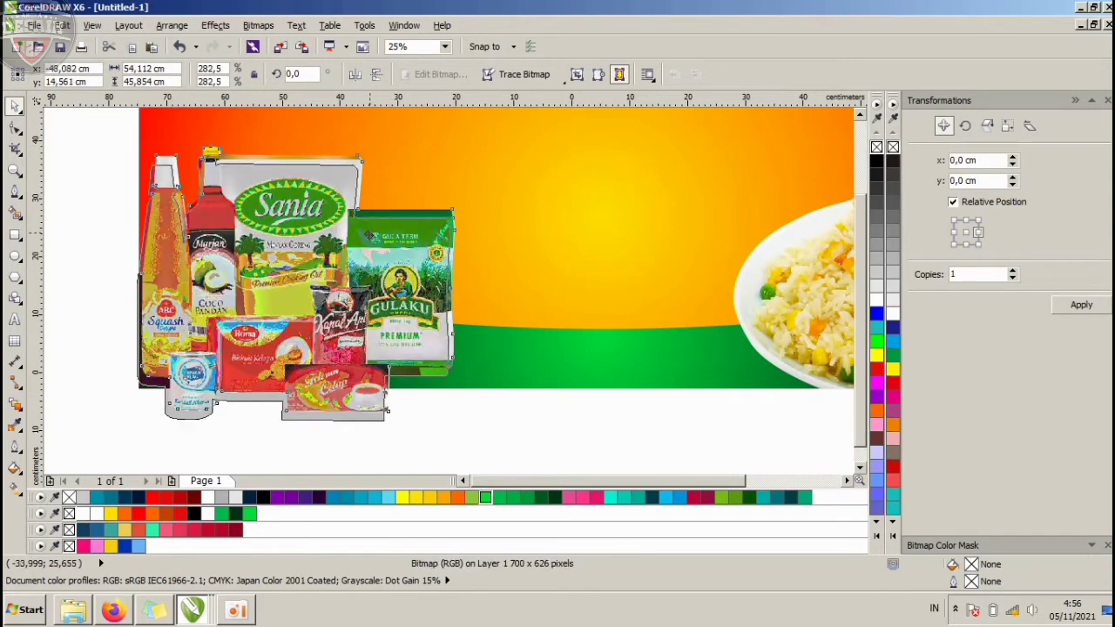
pyautogui.moveTo(369, 235); pyautogui.dragTo(364, 246)
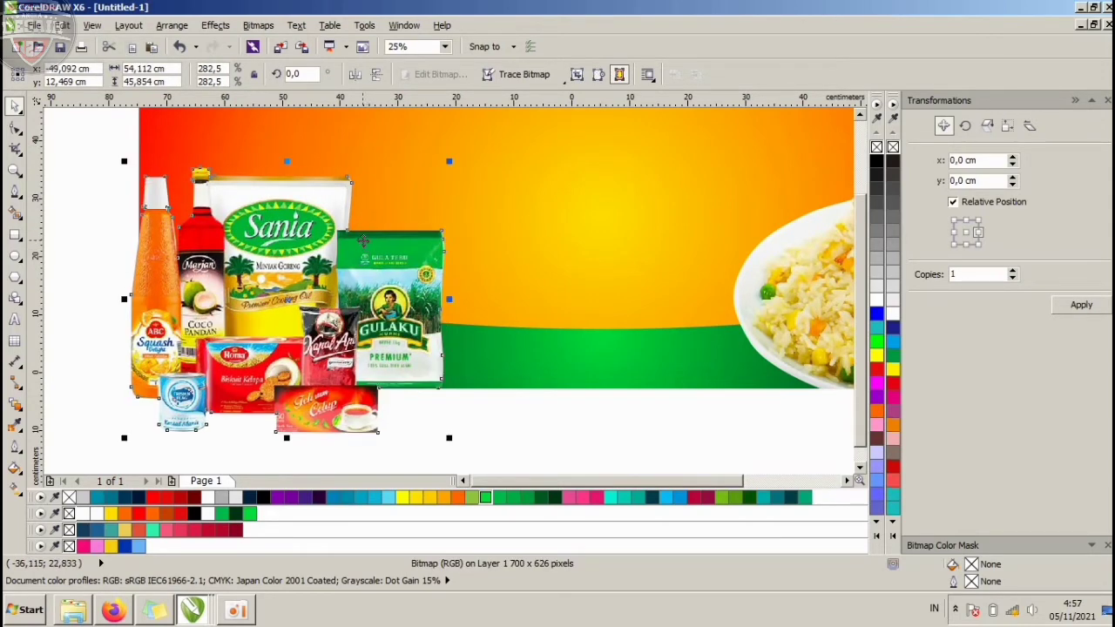
pyautogui.scroll(-1, 364, 241)
pyautogui.scroll(1, 366, 239)
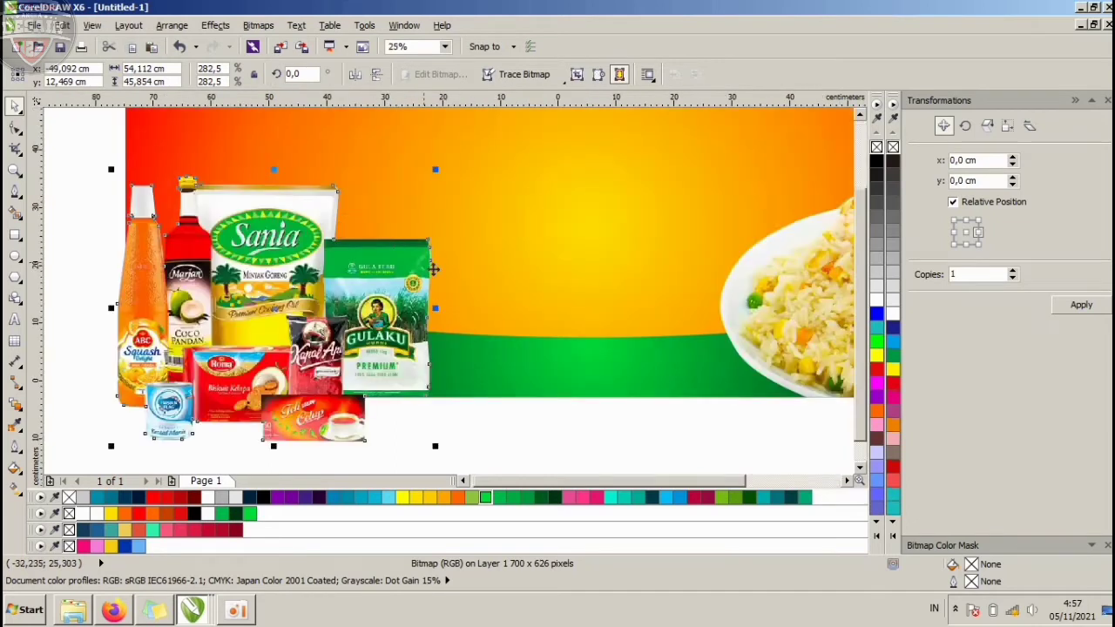
# - Select the gradient rectangle and the grocery products image and intersect them to crop the image to the banner
pyautogui.click(483, 252)
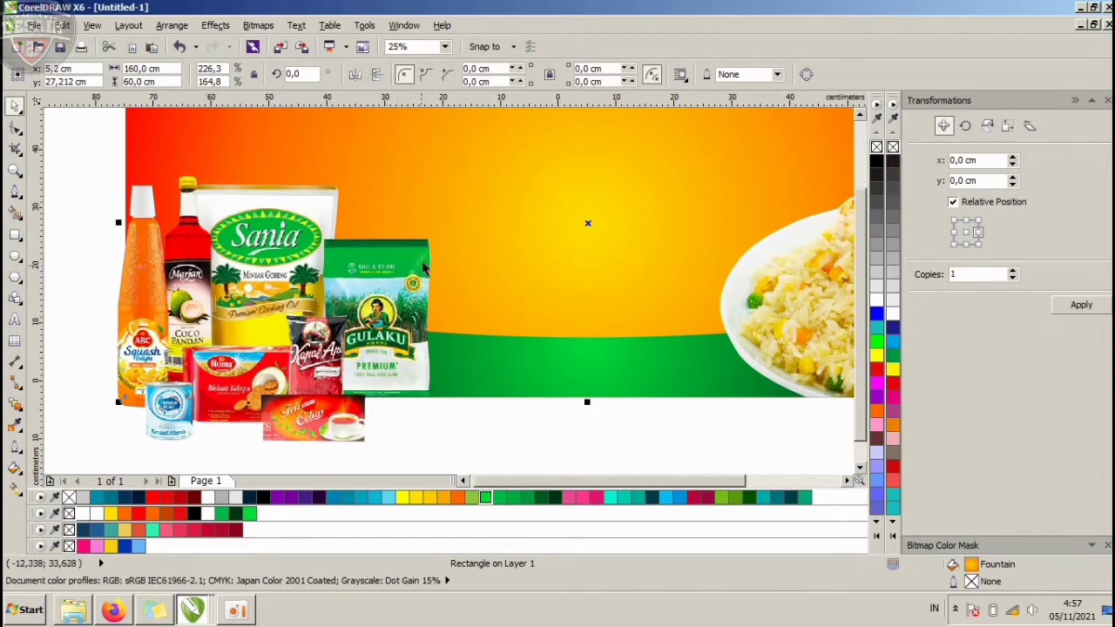
pyautogui.keyDown('shift'); pyautogui.click(313, 420); pyautogui.keyUp('shift')
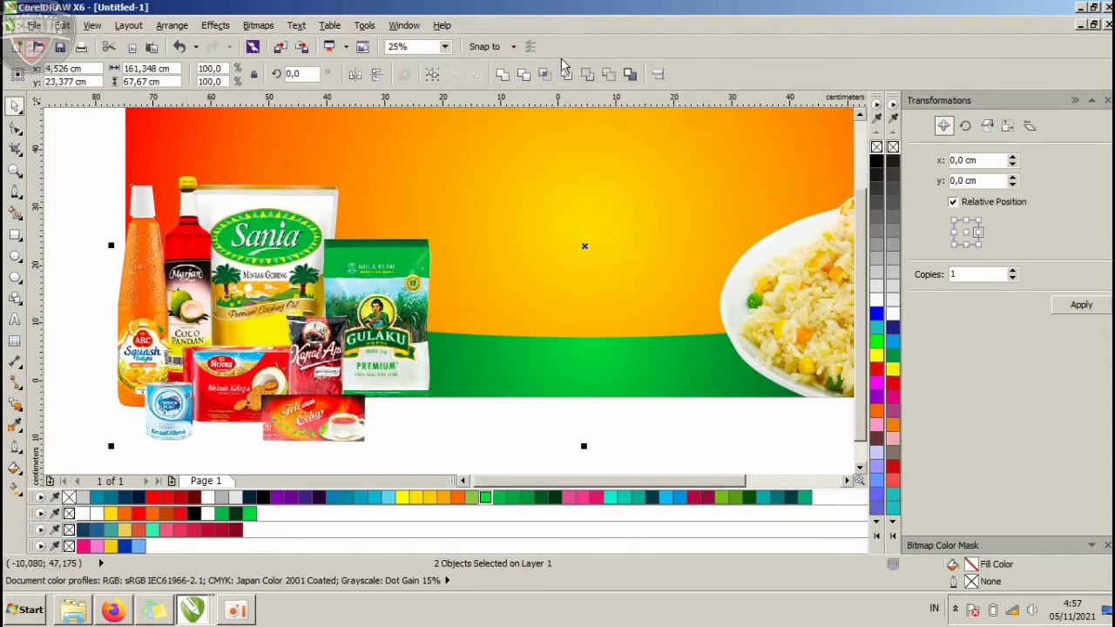
pyautogui.click(544, 76)
pyautogui.scroll(-1, 369, 334)
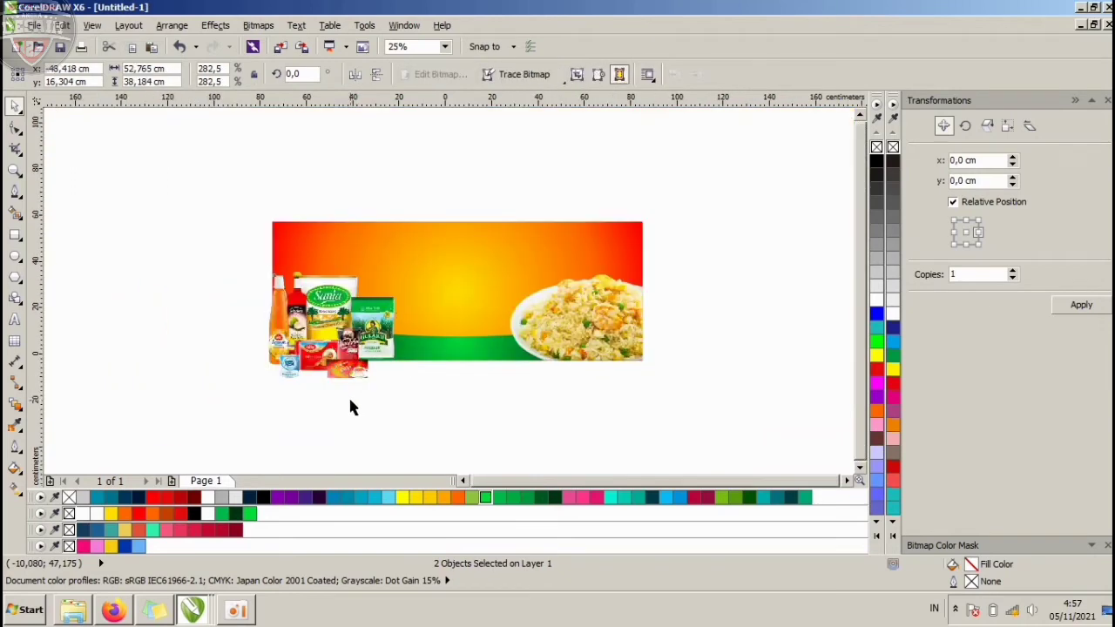
# - Move the original uncropped grocery products image out of the banner and delete it
pyautogui.click(349, 397)
pyautogui.moveTo(349, 385); pyautogui.dragTo(178, 383)
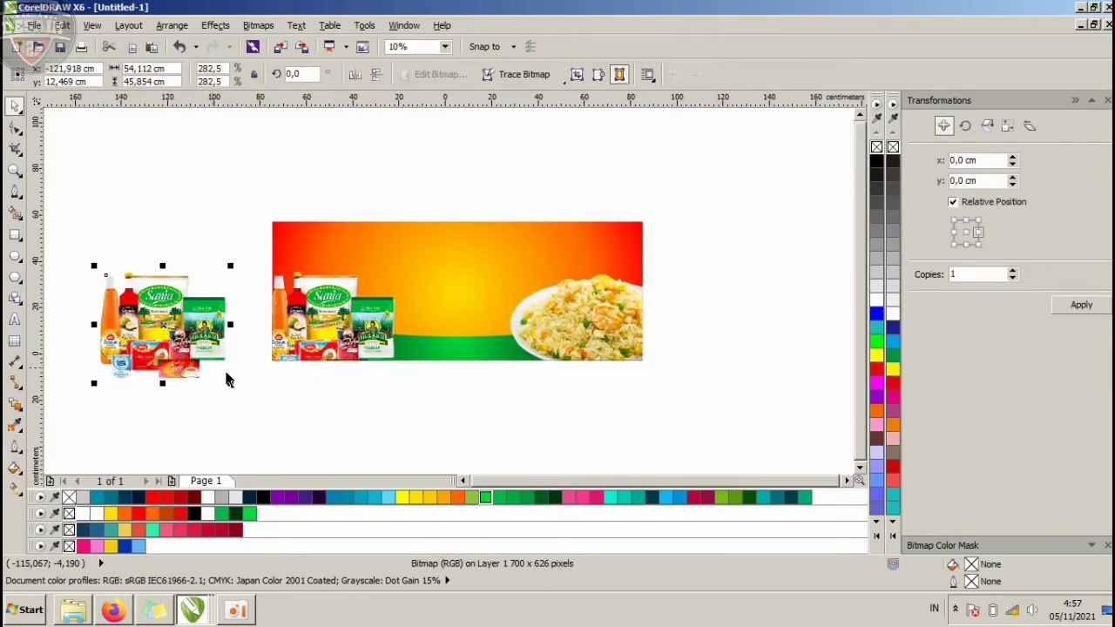
pyautogui.click(274, 387)
pyautogui.click(196, 341)
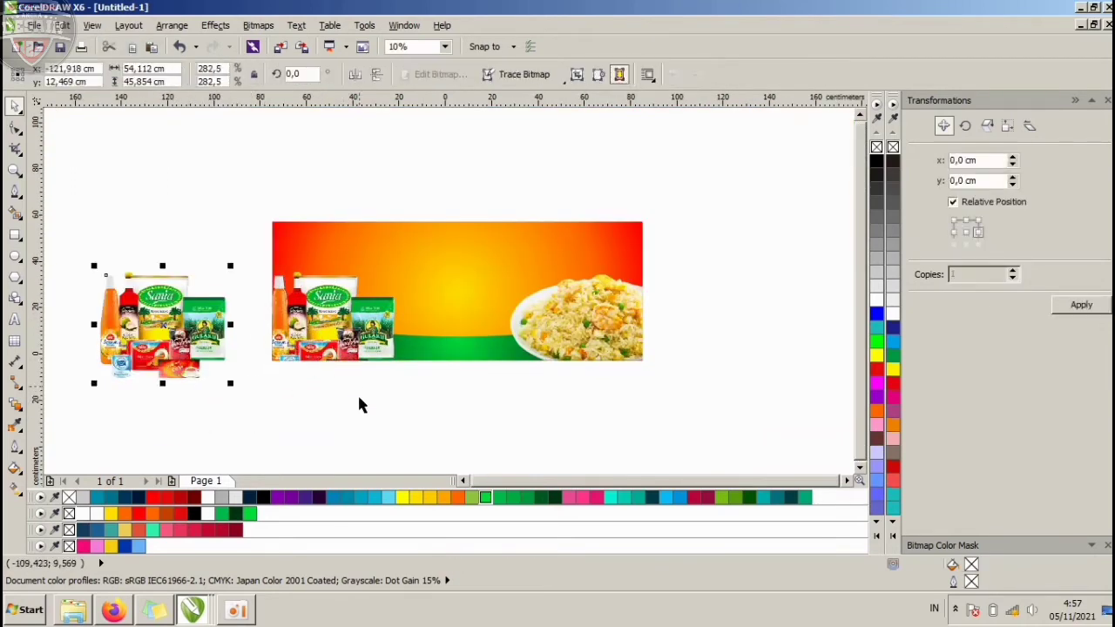
pyautogui.press('Delete')
pyautogui.scroll(-1, 445, 252)
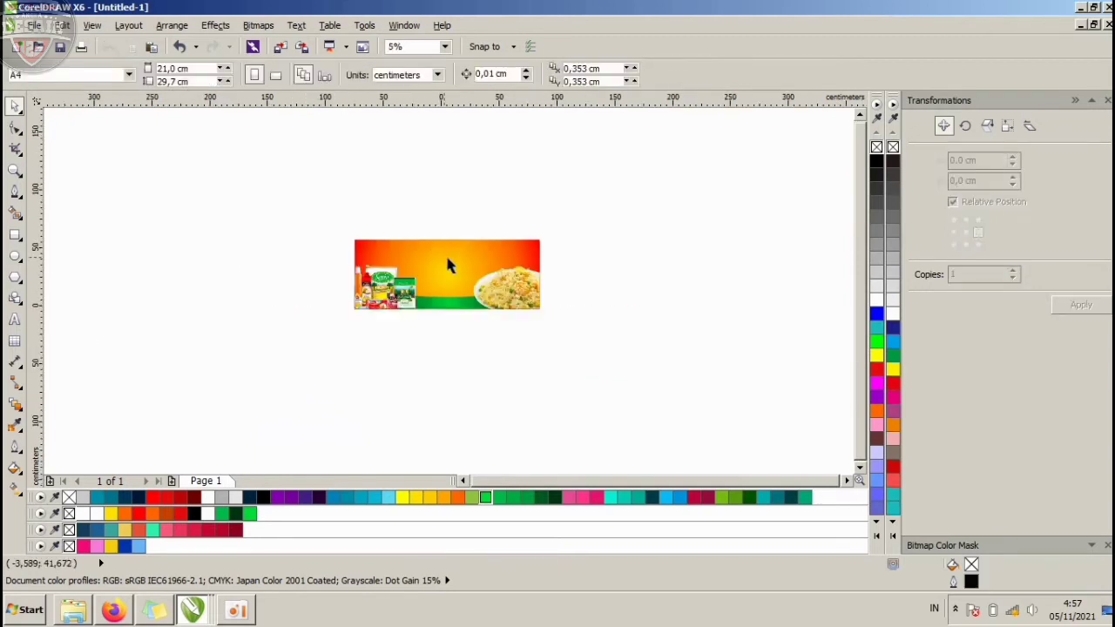
pyautogui.scroll(1, 453, 259)
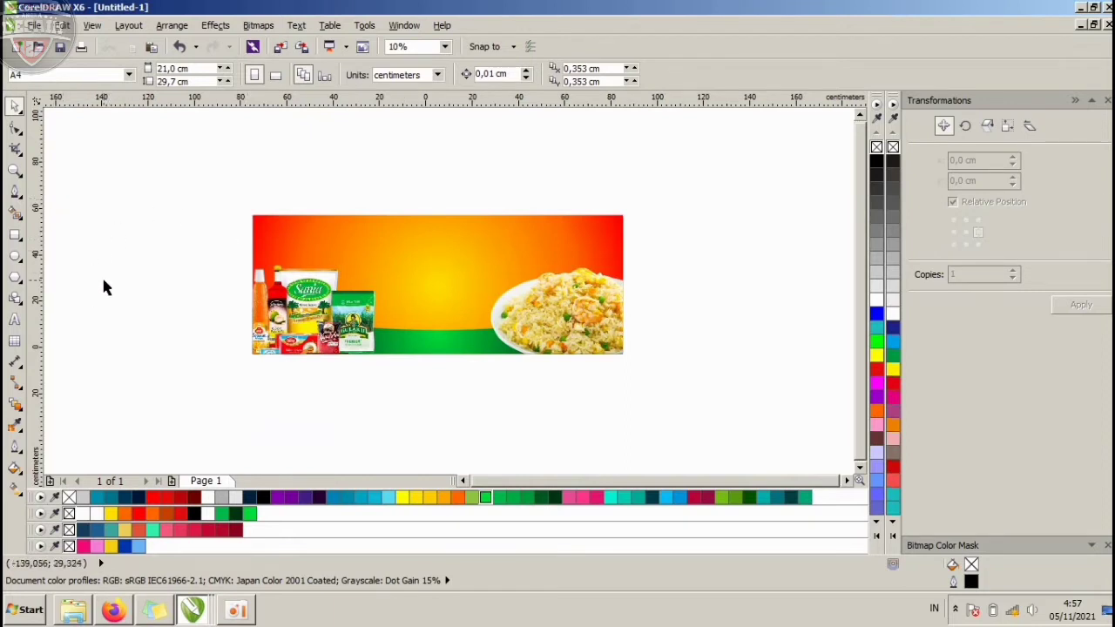
pyautogui.click(14, 319)
pyautogui.click(282, 380)
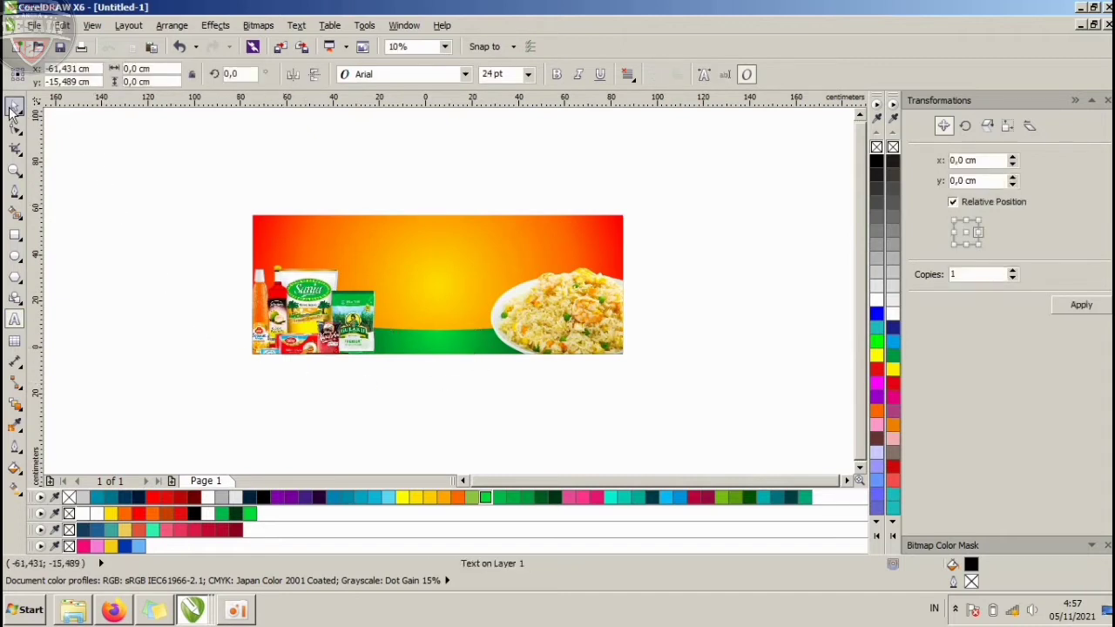
pyautogui.click(13, 106)
# - Shrink the green curved shape's radial gradient by moving its dark green outer colour closer to the centre
pyautogui.click(437, 356)
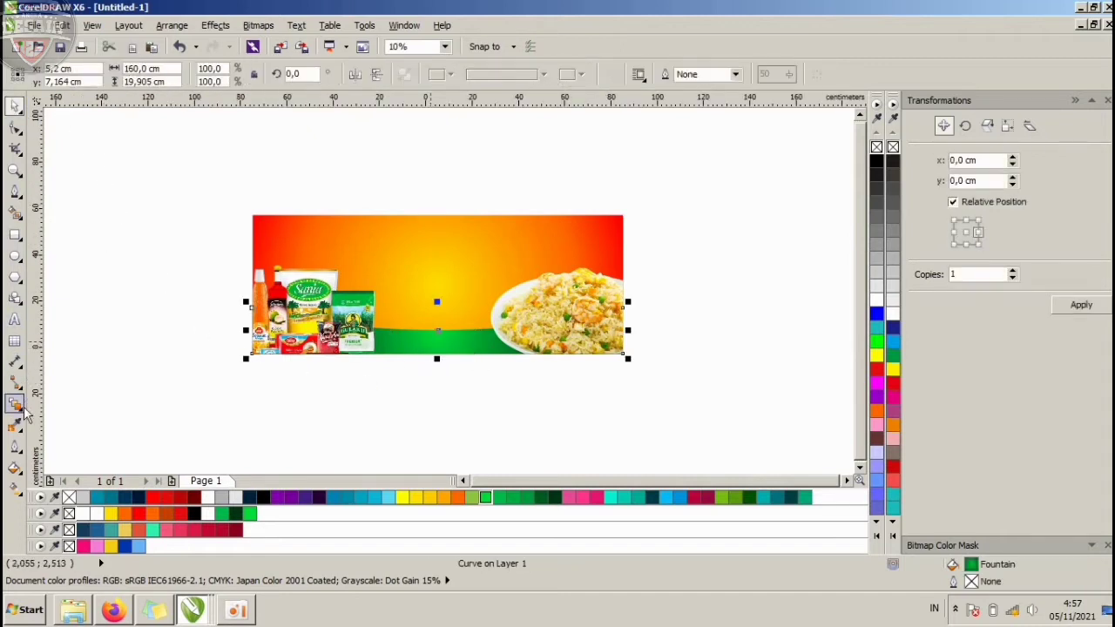
pyautogui.click(14, 488)
pyautogui.scroll(2, 487, 342)
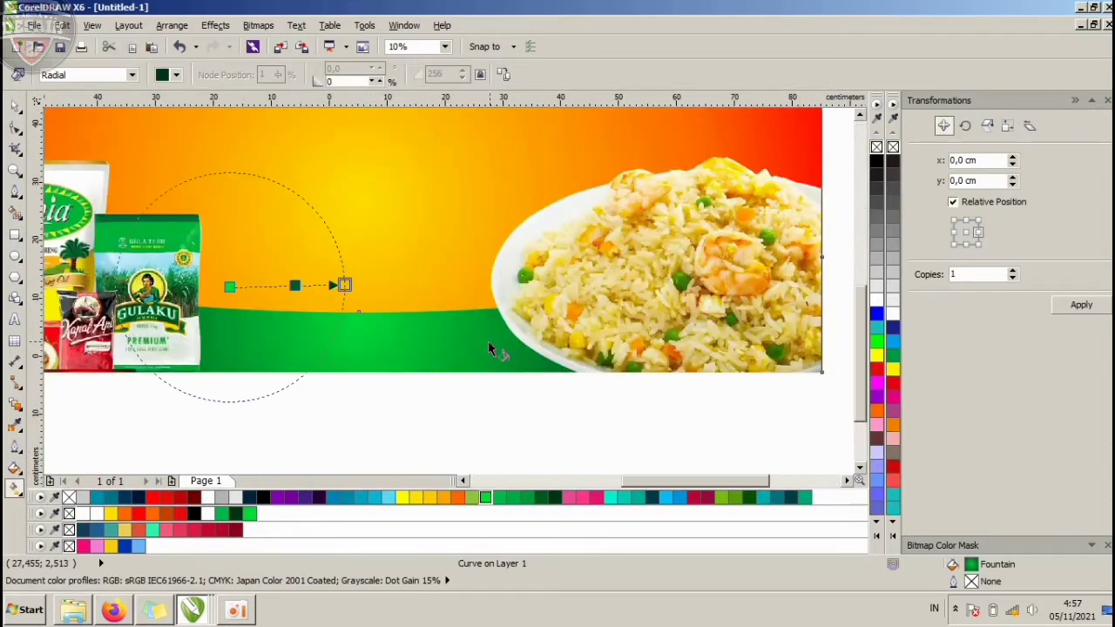
pyautogui.scroll(2, 488, 346)
pyautogui.moveTo(343, 285); pyautogui.dragTo(296, 281)
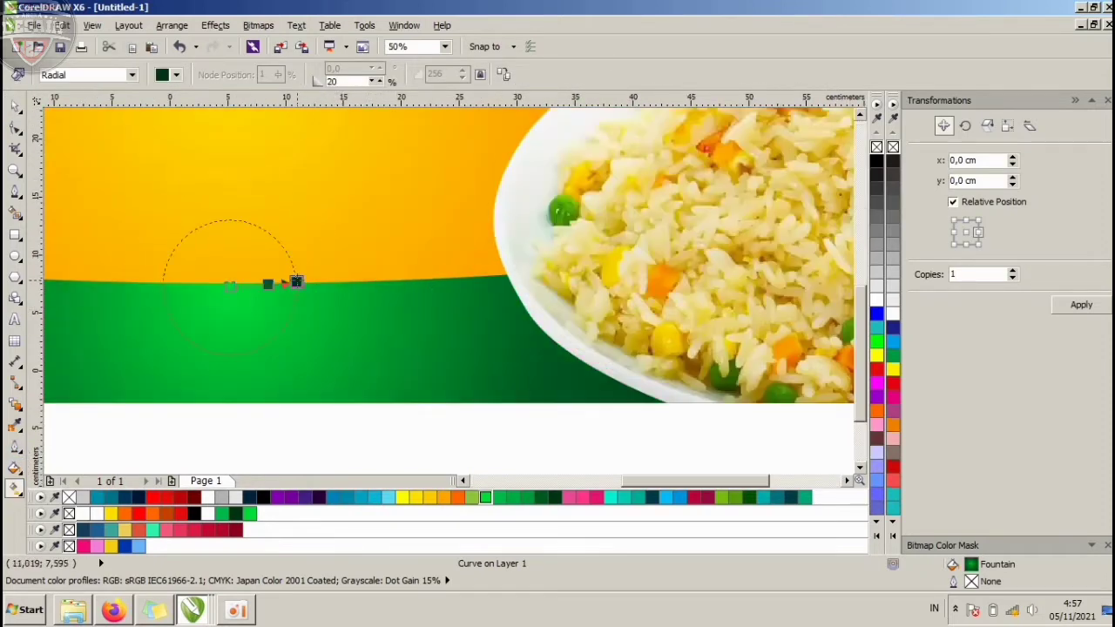
pyautogui.scroll(-2, 455, 283)
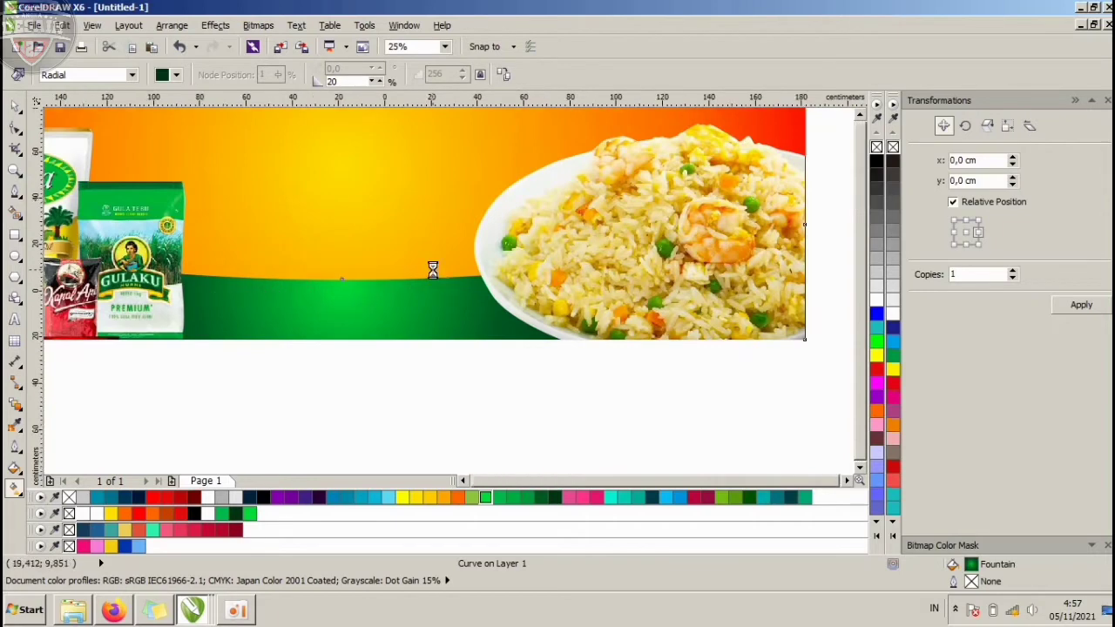
pyautogui.scroll(-2, 407, 257)
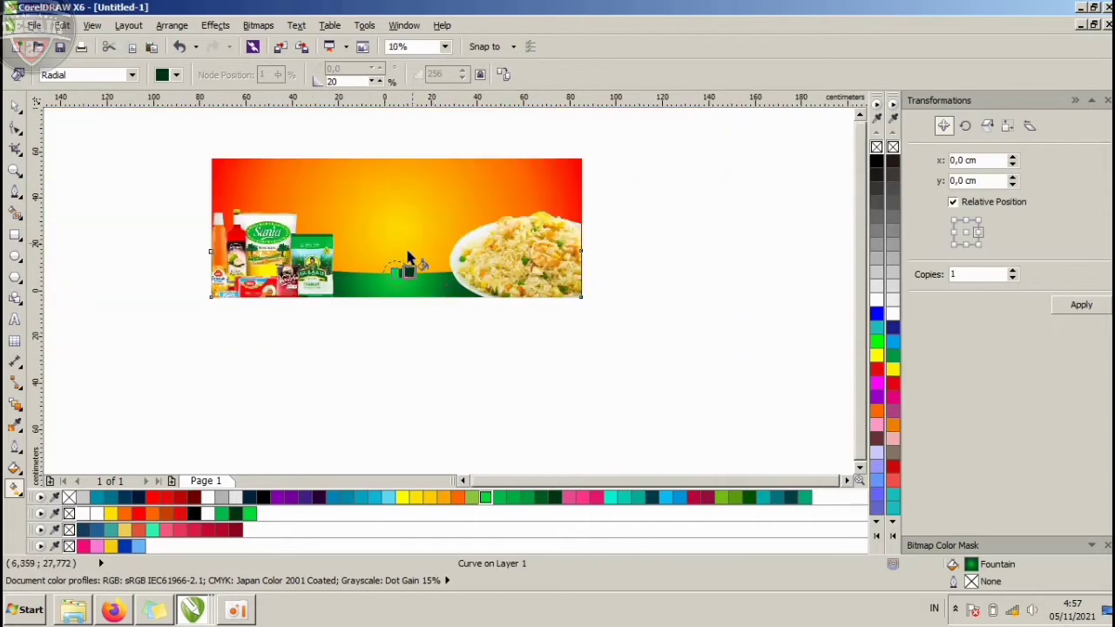
pyautogui.click(16, 106)
pyautogui.click(367, 347)
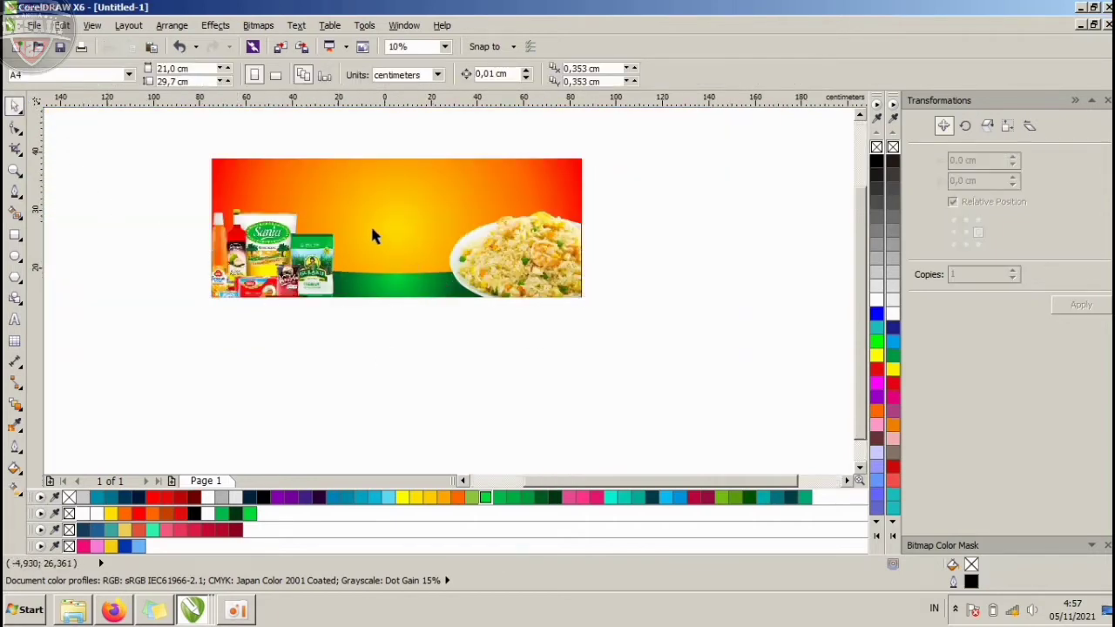
# - Add the artistic text "tokoku" below the banner and enlarge it to about 95 by 24 cm
pyautogui.scroll(2, 370, 224)
pyautogui.scroll(-2, 370, 224)
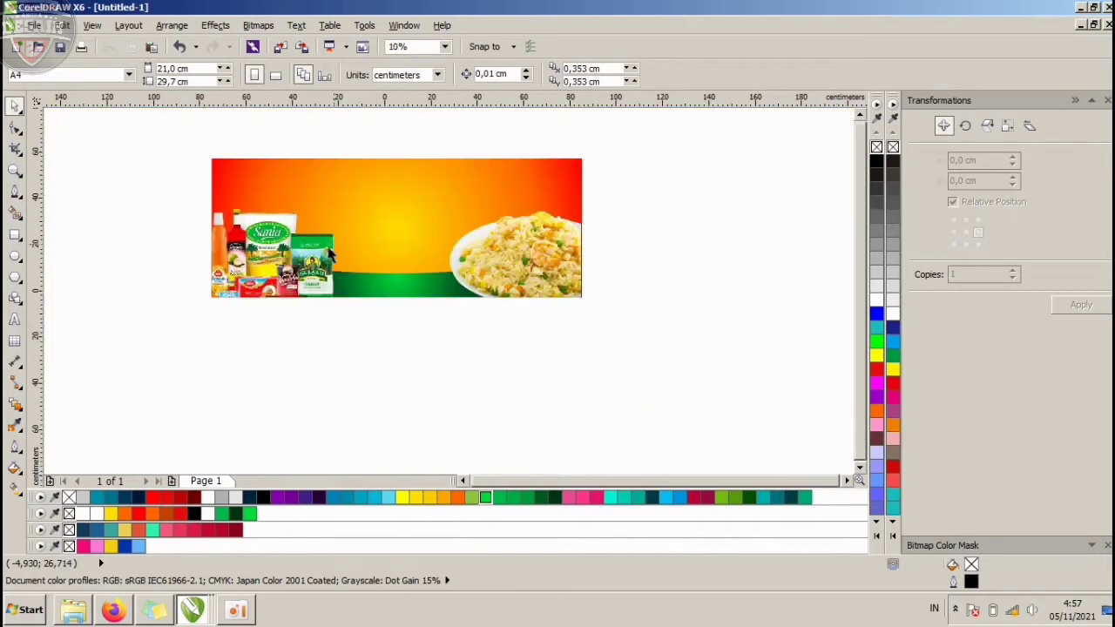
pyautogui.click(16, 324)
pyautogui.click(316, 381)
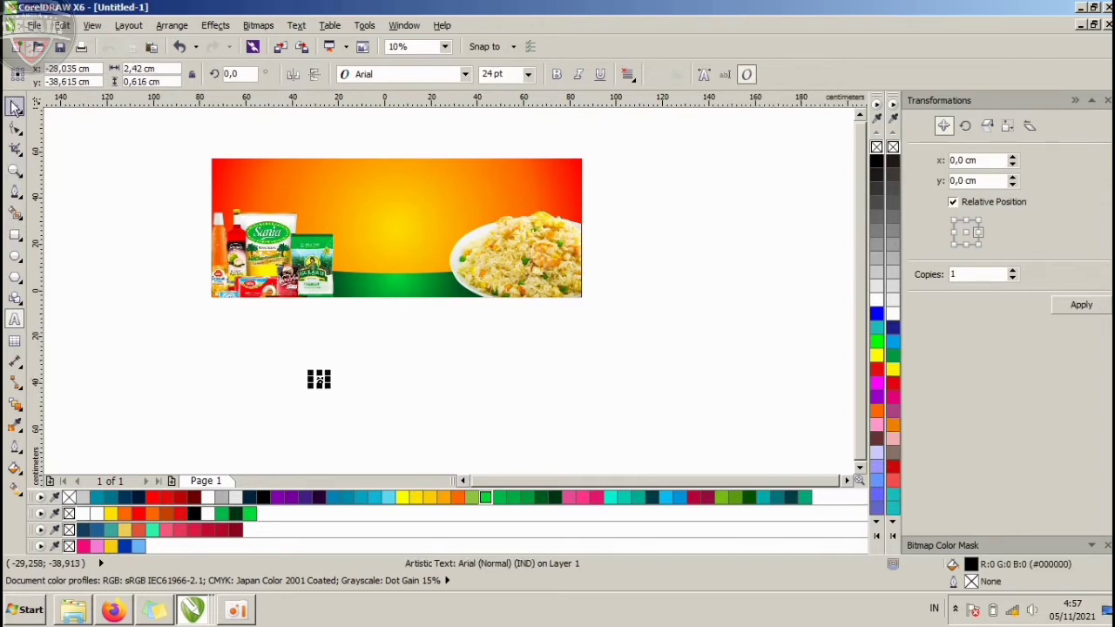
pyautogui.click(14, 106)
pyautogui.moveTo(322, 377); pyautogui.dragTo(438, 336)
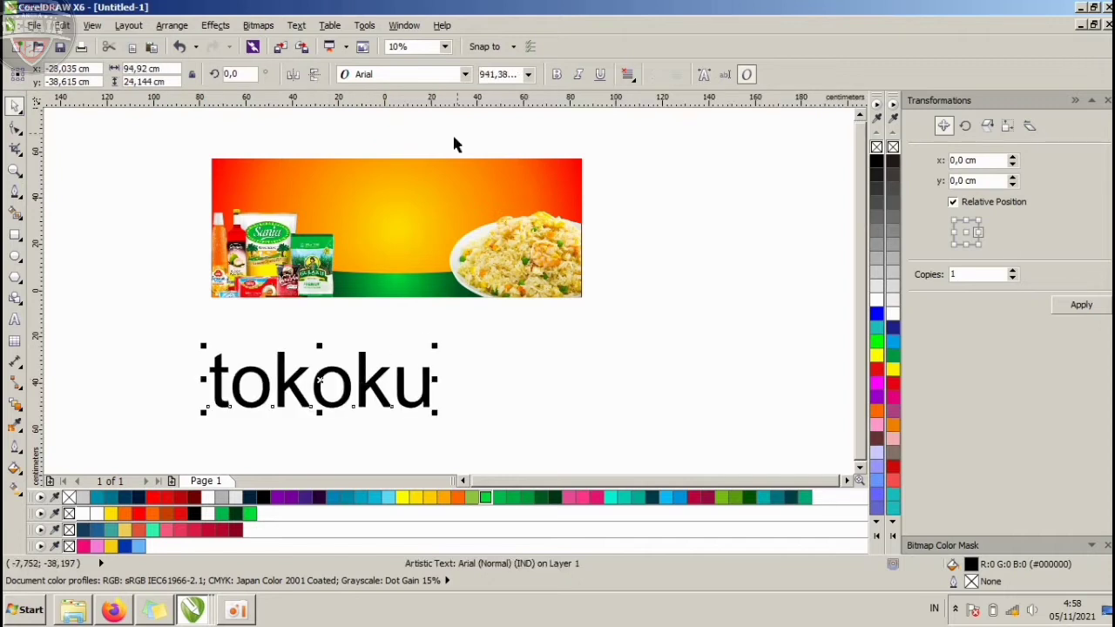
# - Try the Comix Loud font on the lowercase "tokoku" text and undo the font change
pyautogui.click(416, 76)
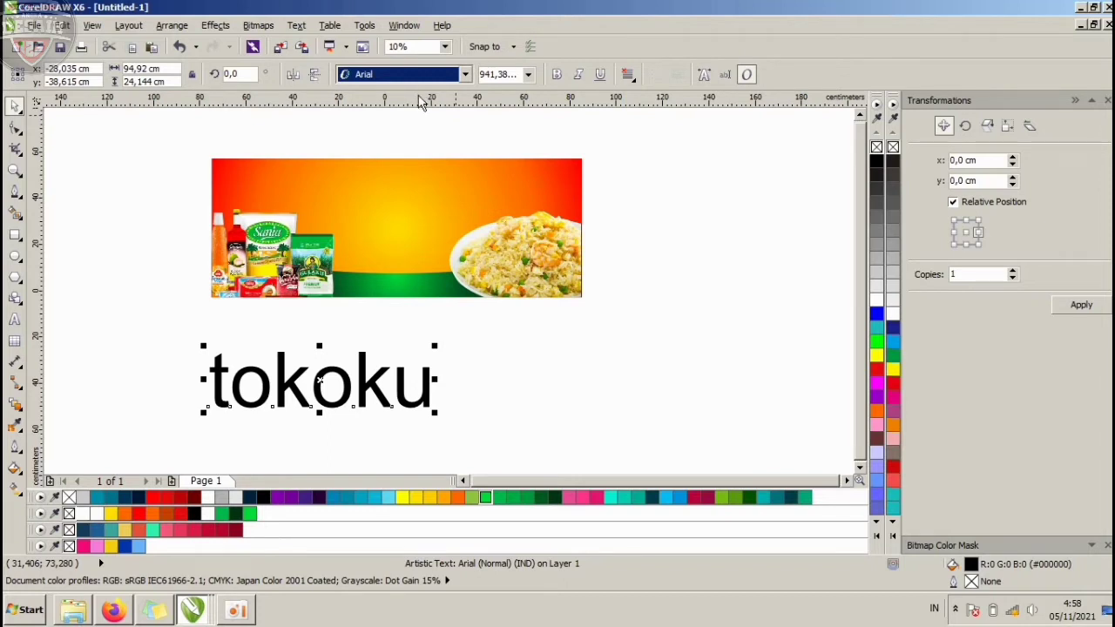
pyautogui.click(466, 75)
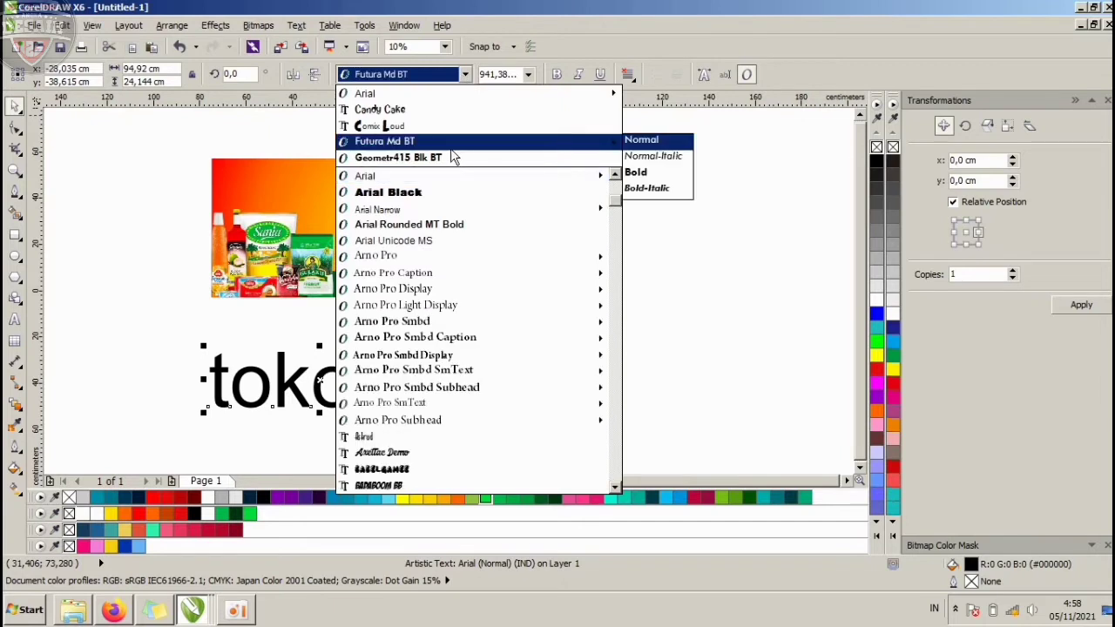
pyautogui.click(407, 126)
pyautogui.hotkey('ctrl', 'z')
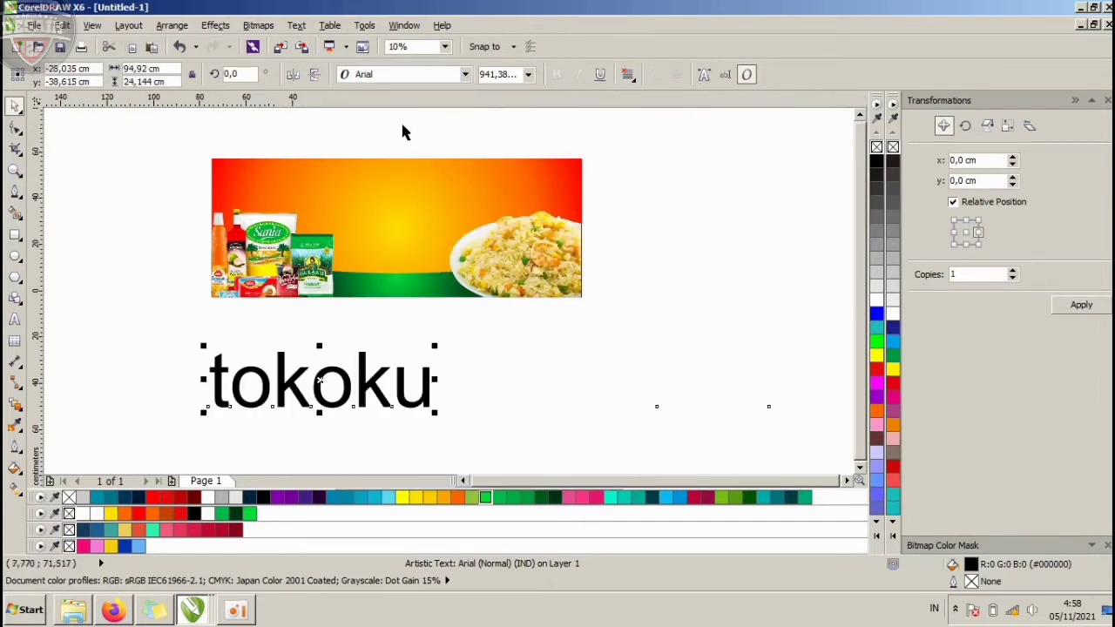
# - Change the "tokoku" text to uppercase and set its font to Comix Loud
pyautogui.doubleClick(319, 380)
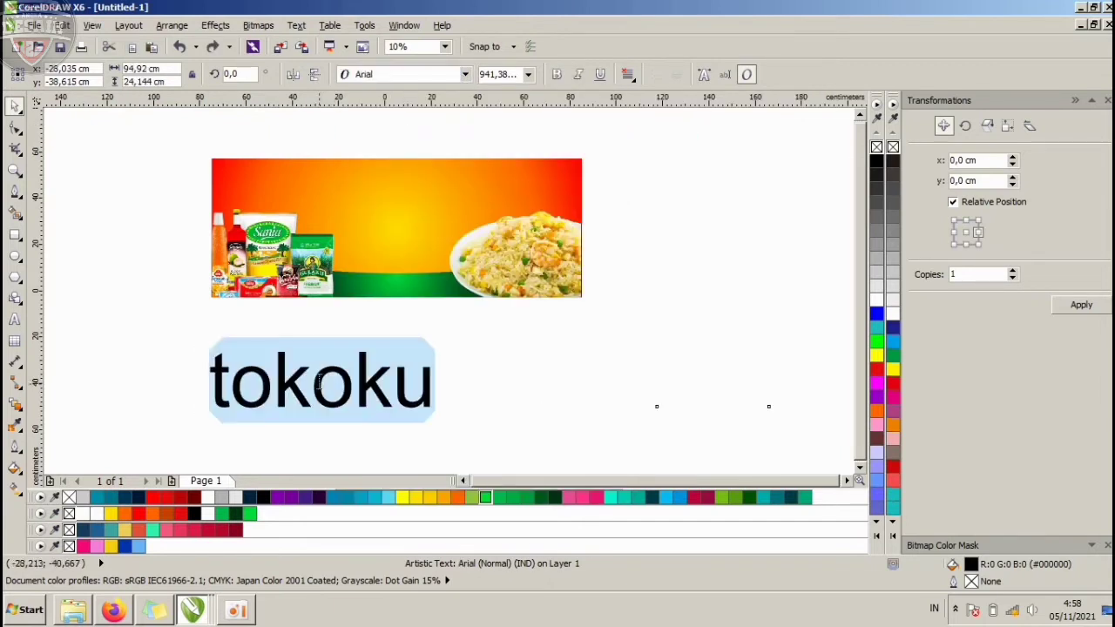
pyautogui.hotkey('shift', 'F3')
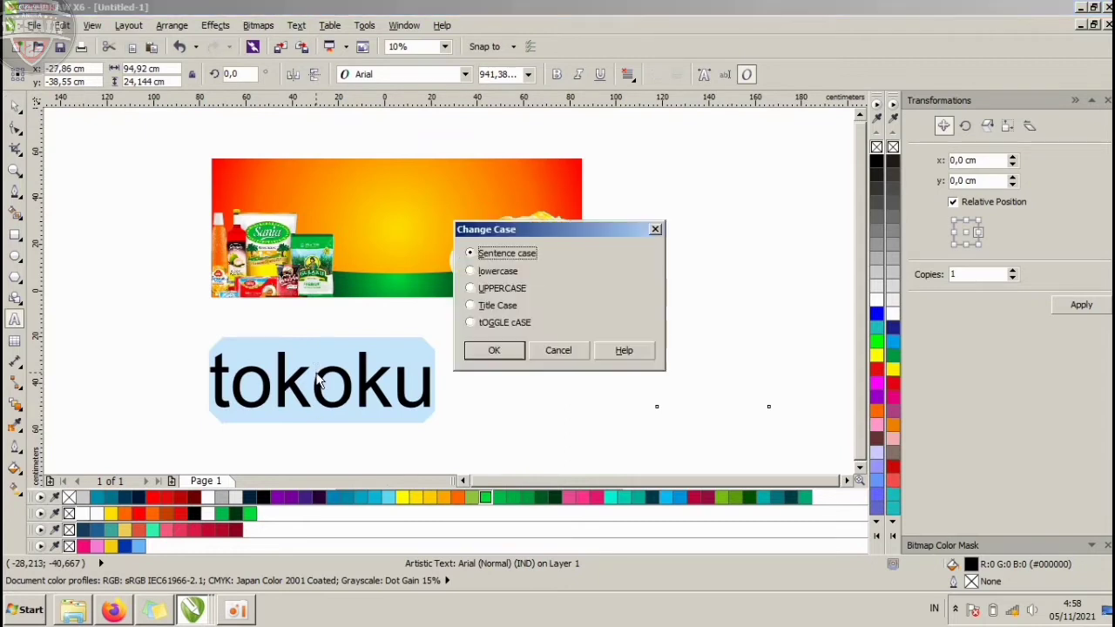
pyautogui.click(493, 350)
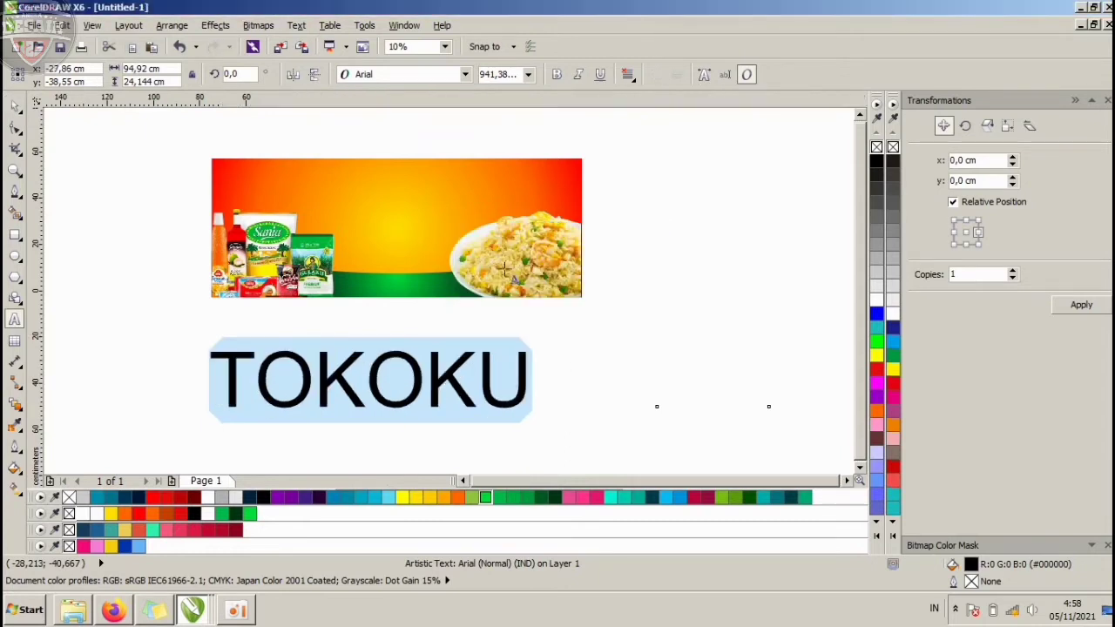
pyautogui.click(465, 74)
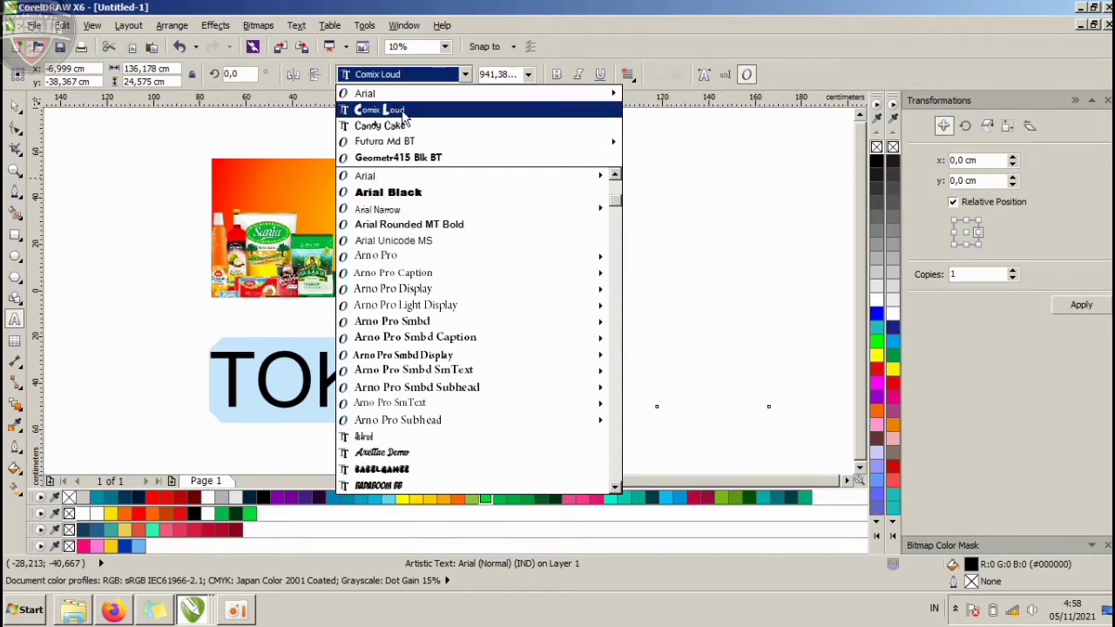
pyautogui.click(411, 109)
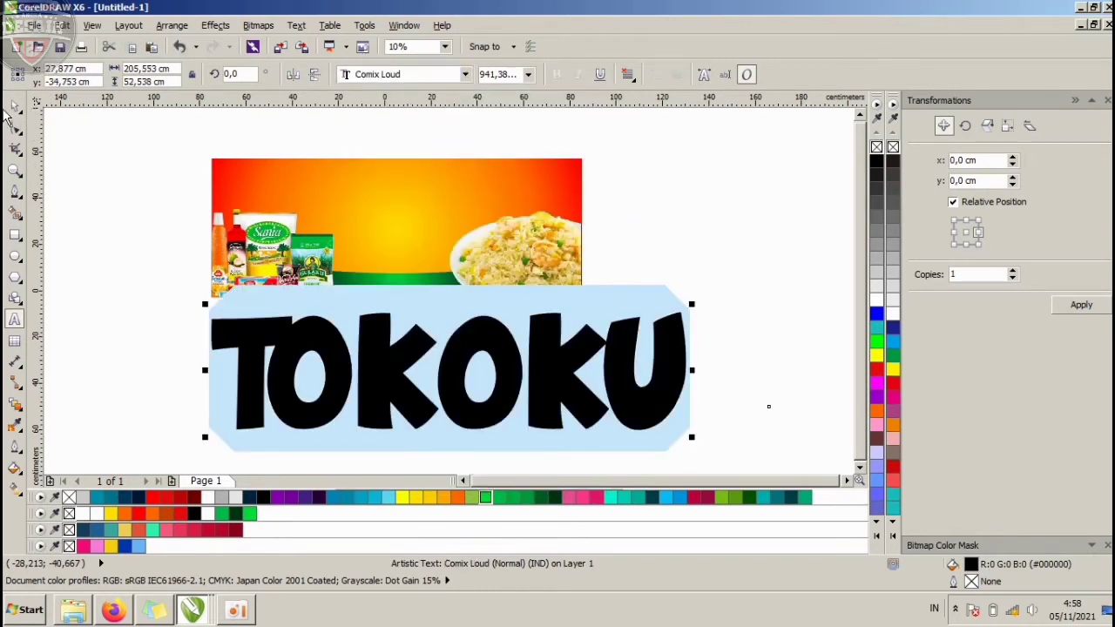
pyautogui.click(13, 111)
pyautogui.click(87, 276)
# - Scale the TOKOKU text down to about 75 by 19 cm and place it at the banner's upper centre
pyautogui.click(361, 386)
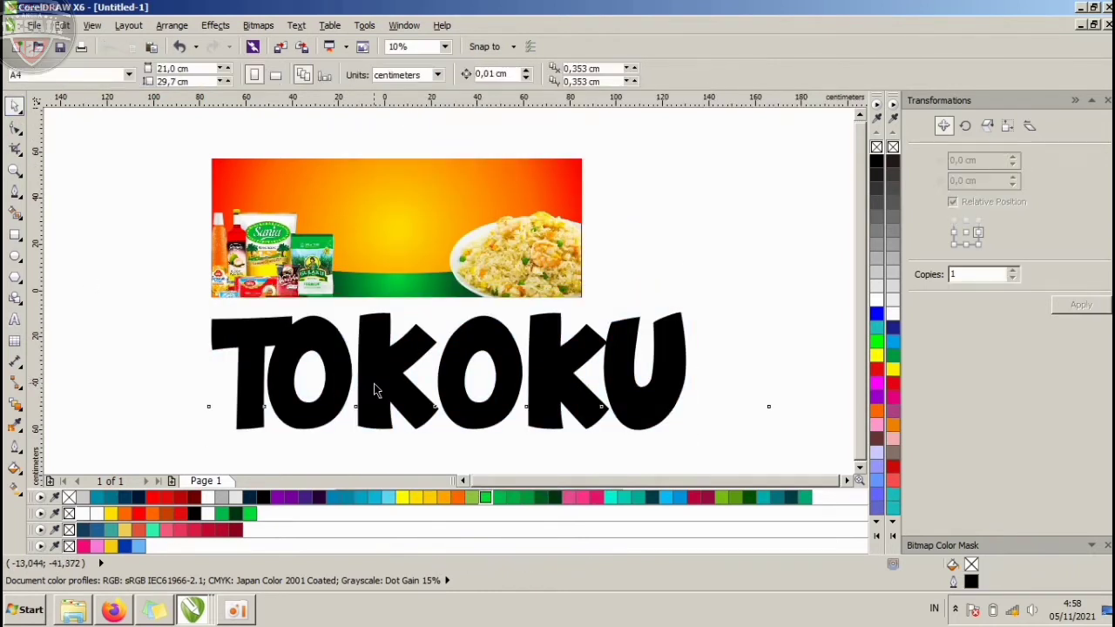
pyautogui.moveTo(691, 304); pyautogui.dragTo(428, 231)
pyautogui.moveTo(473, 377); pyautogui.dragTo(492, 169)
pyautogui.scroll(2, 438, 183)
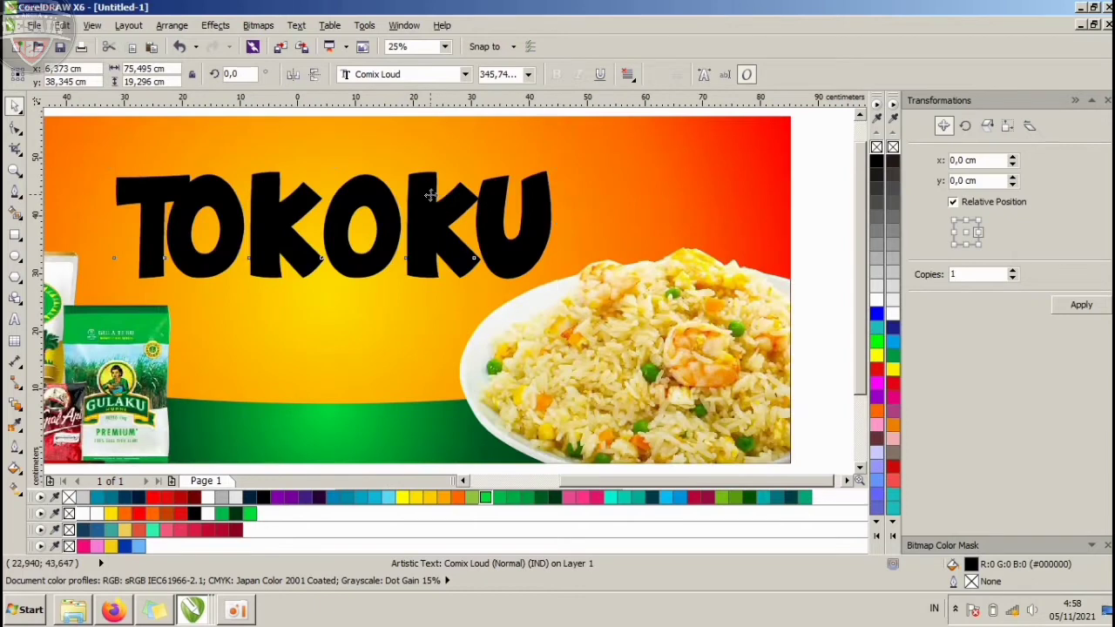
pyautogui.scroll(-2, 430, 179)
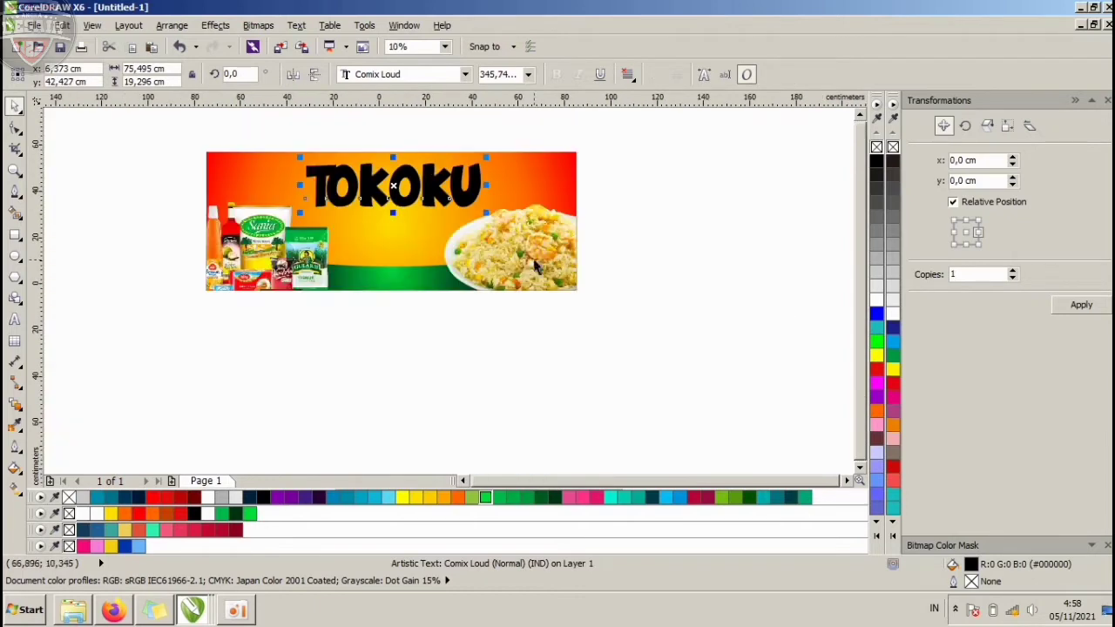
# - Shrink the cropped fried rice image to about 52 by 34 cm, keeping it in the banner's lower-right corner
pyautogui.click(450, 214)
pyautogui.moveTo(449, 214); pyautogui.dragTo(463, 222)
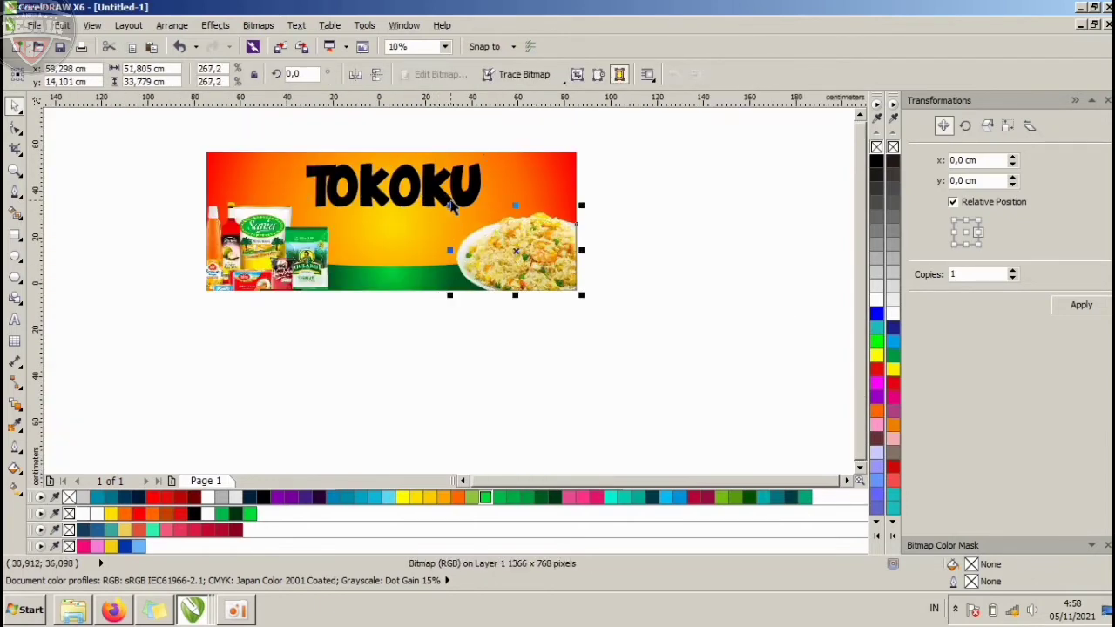
pyautogui.click(444, 195)
pyautogui.scroll(2, 468, 177)
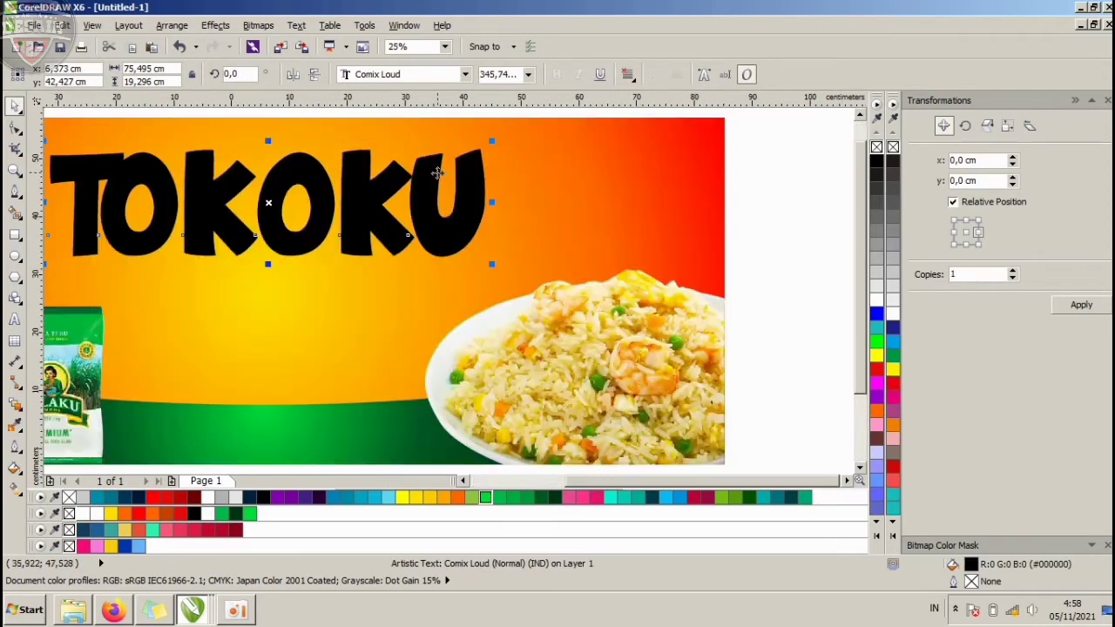
# - Centre the TOKOKU text horizontally on the banner background
pyautogui.keyDown('shift'); pyautogui.click(517, 170); pyautogui.keyUp('shift')
pyautogui.press('e')
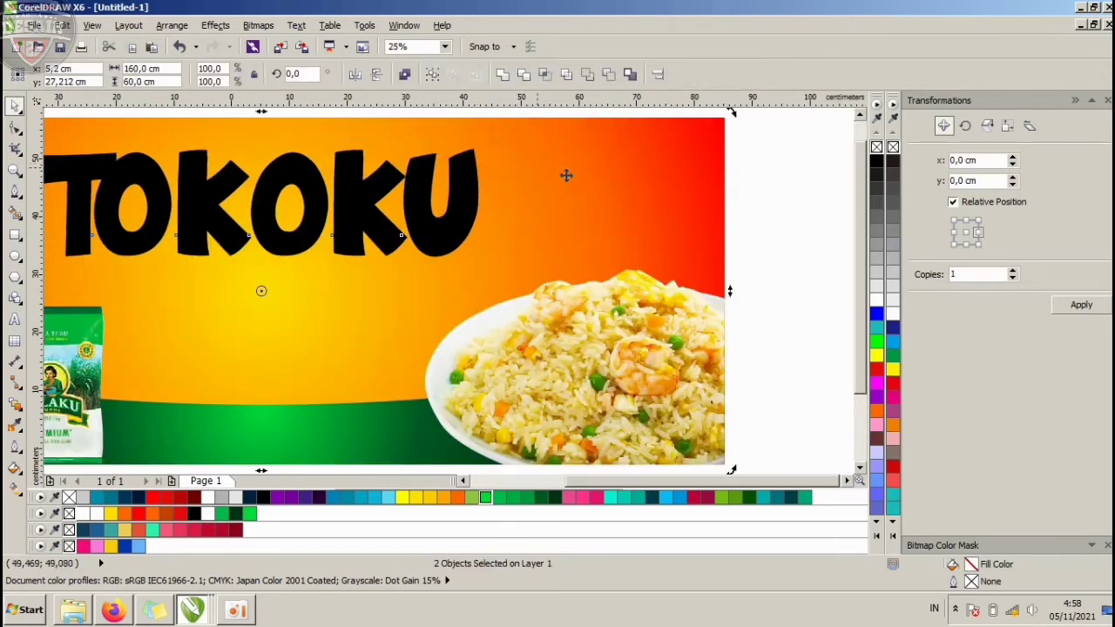
pyautogui.click(746, 215)
# - Fill the TOKOKU text with solid green #00993D
pyautogui.click(474, 211)
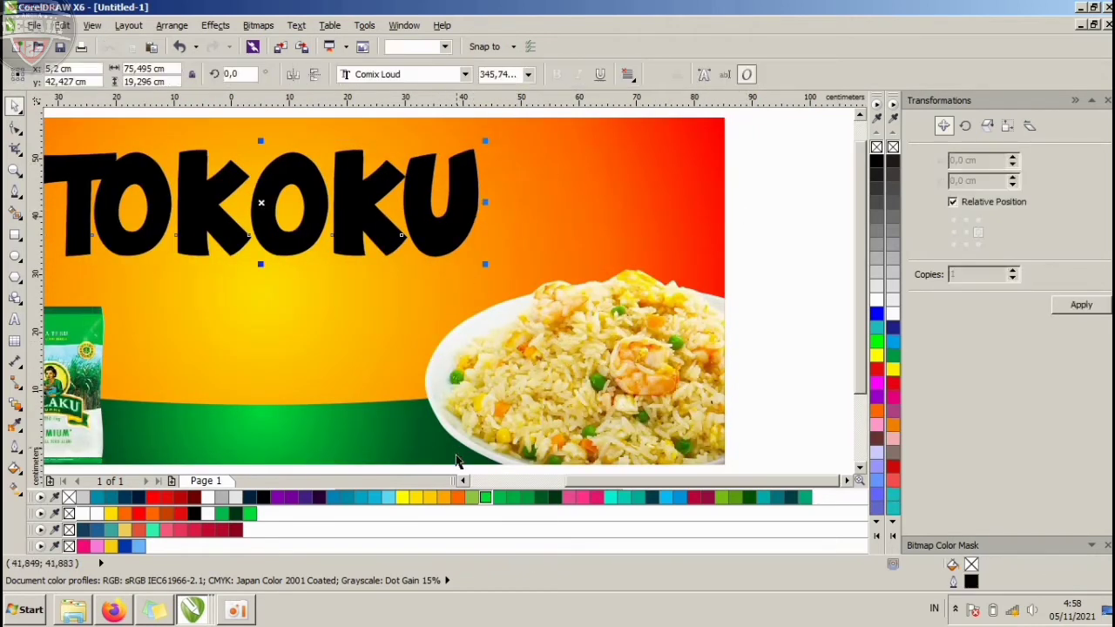
pyautogui.click(520, 500)
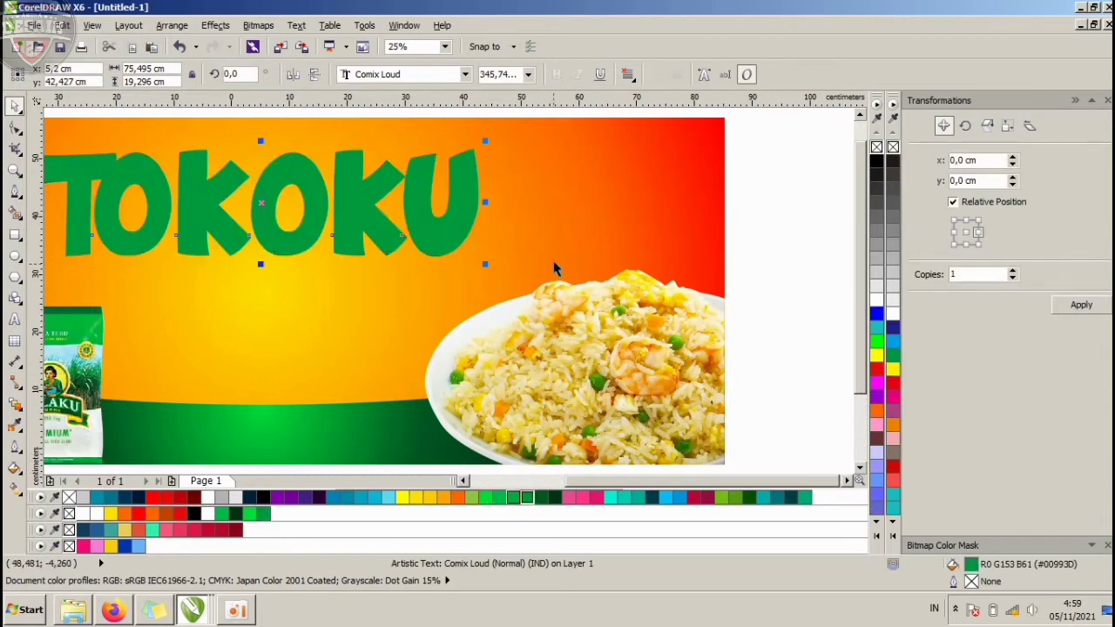
pyautogui.scroll(-4, 552, 265)
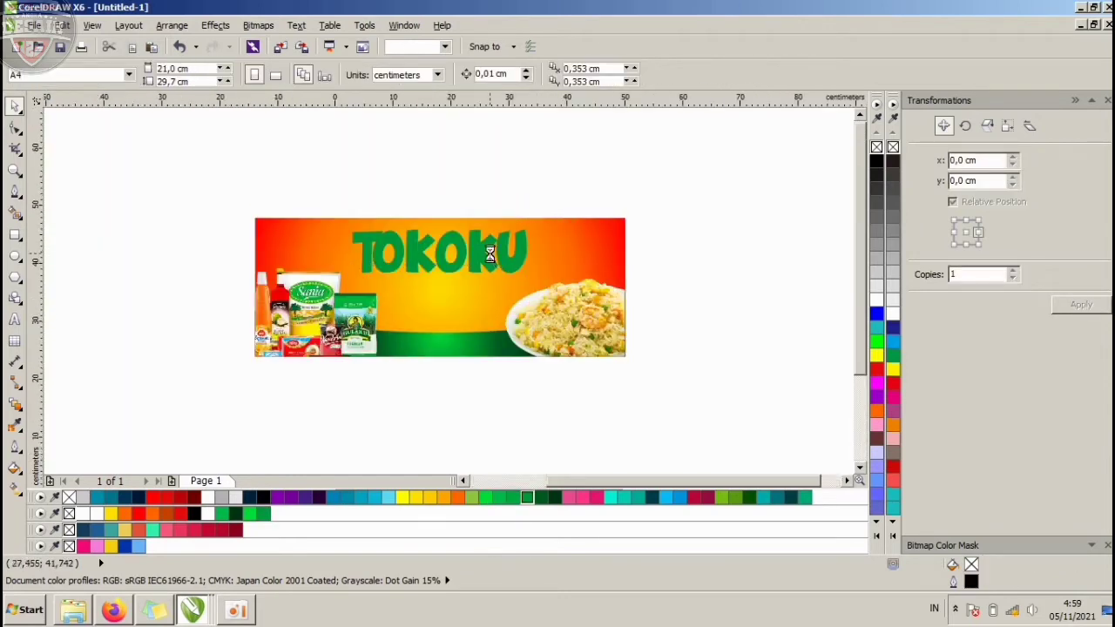
# - Apply a vertical linear gradient to the TOKOKU text, from green at the top of the letters to dark green at their base
pyautogui.scroll(4, 466, 254)
pyautogui.click(472, 254)
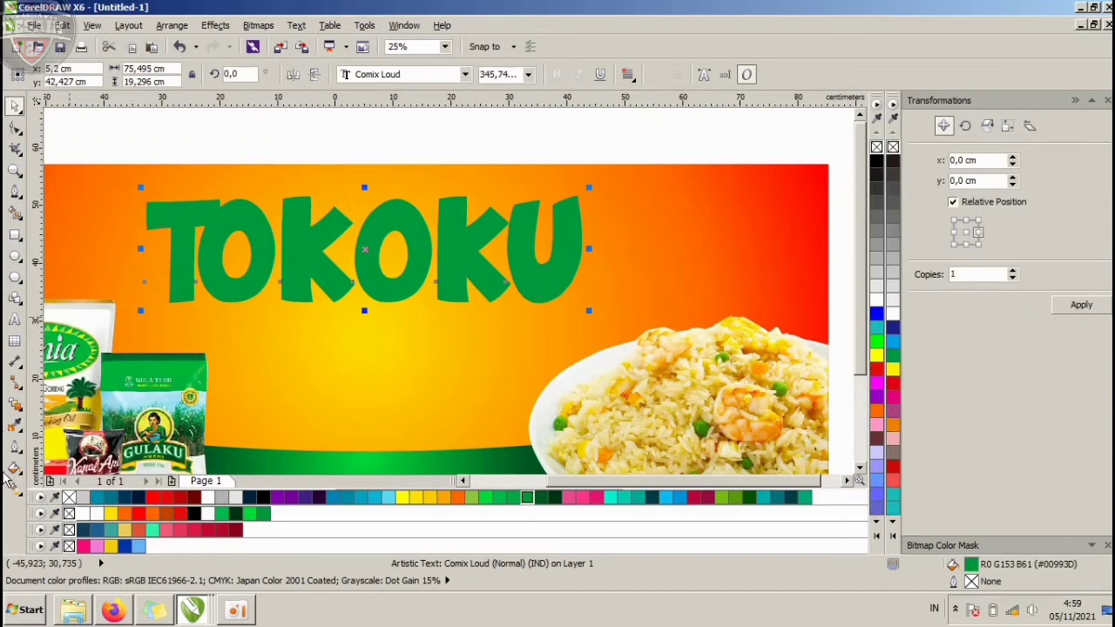
pyautogui.click(14, 489)
pyautogui.moveTo(393, 201); pyautogui.dragTo(392, 292)
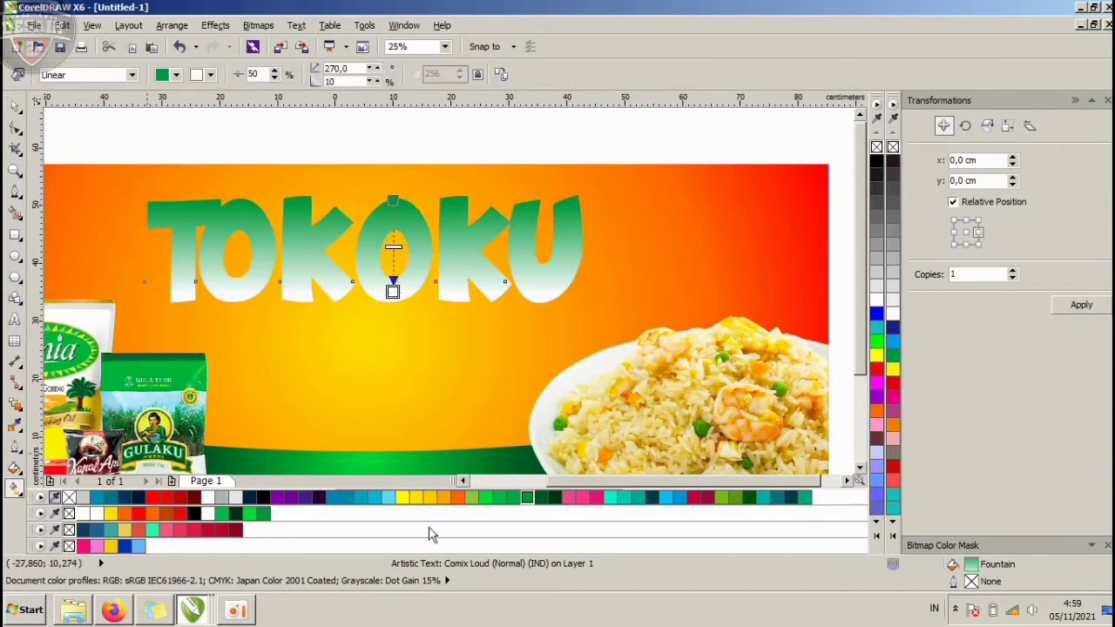
pyautogui.moveTo(540, 498); pyautogui.dragTo(422, 273)
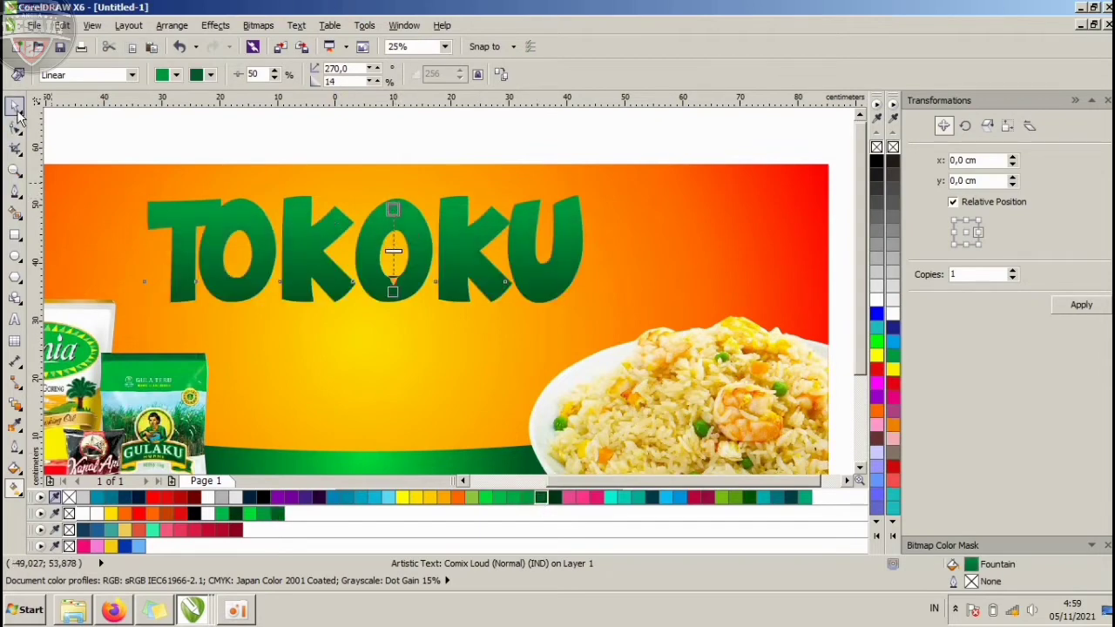
pyautogui.click(14, 105)
pyautogui.scroll(-4, 223, 199)
pyautogui.click(447, 197)
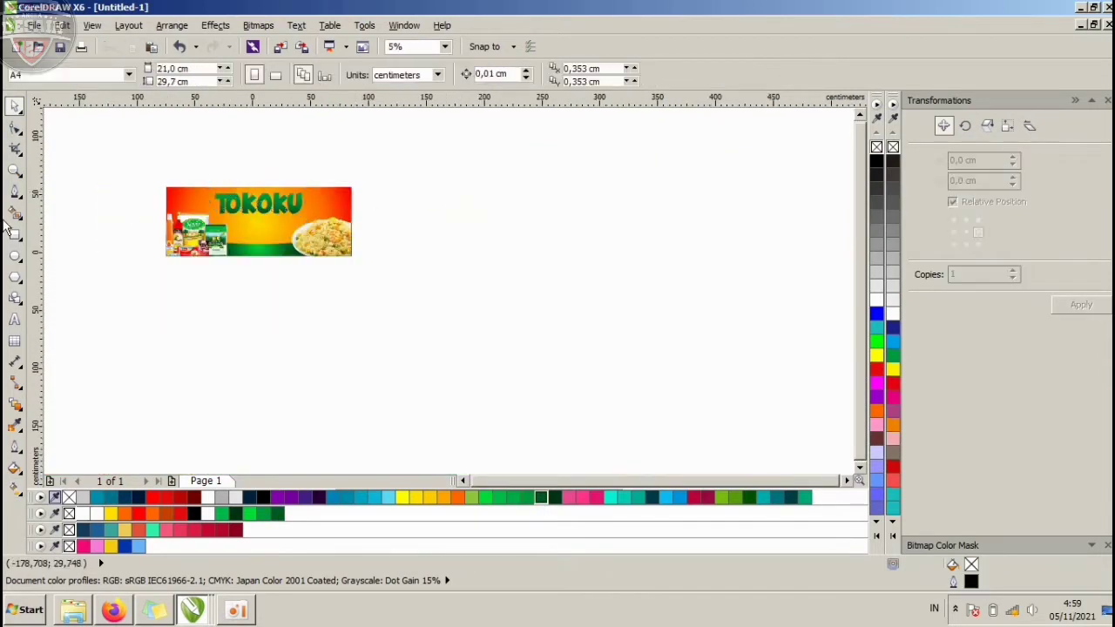
pyautogui.click(14, 235)
pyautogui.moveTo(470, 157); pyautogui.dragTo(509, 383)
pyautogui.click(14, 106)
pyautogui.scroll(2, 493, 243)
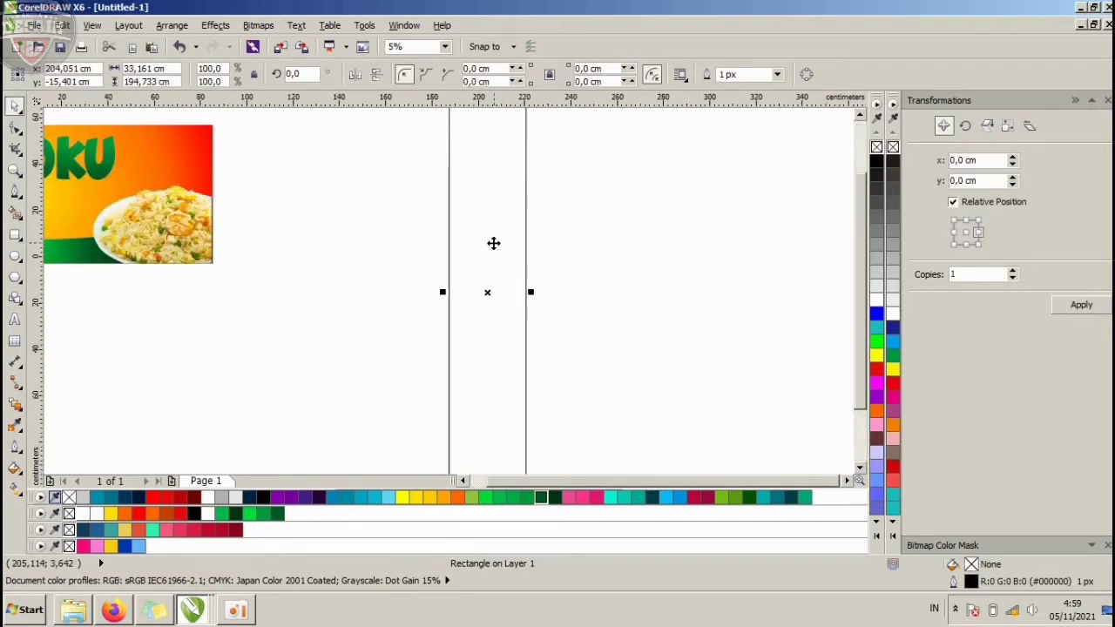
pyautogui.moveTo(493, 242); pyautogui.dragTo(574, 254)
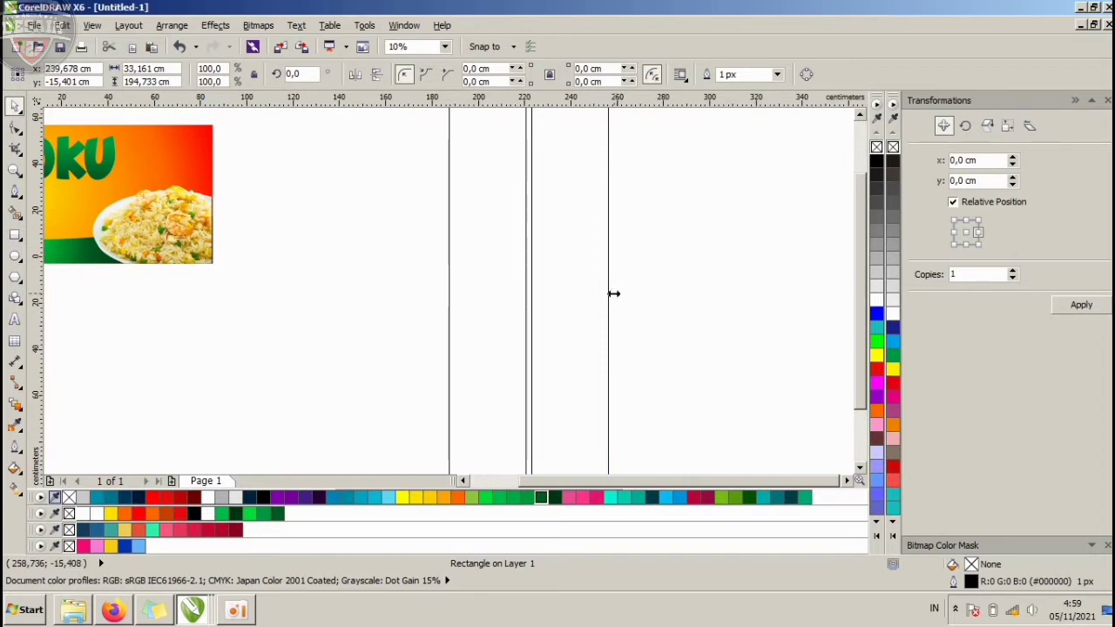
pyautogui.moveTo(612, 293); pyautogui.dragTo(555, 285)
pyautogui.scroll(-2, 555, 287)
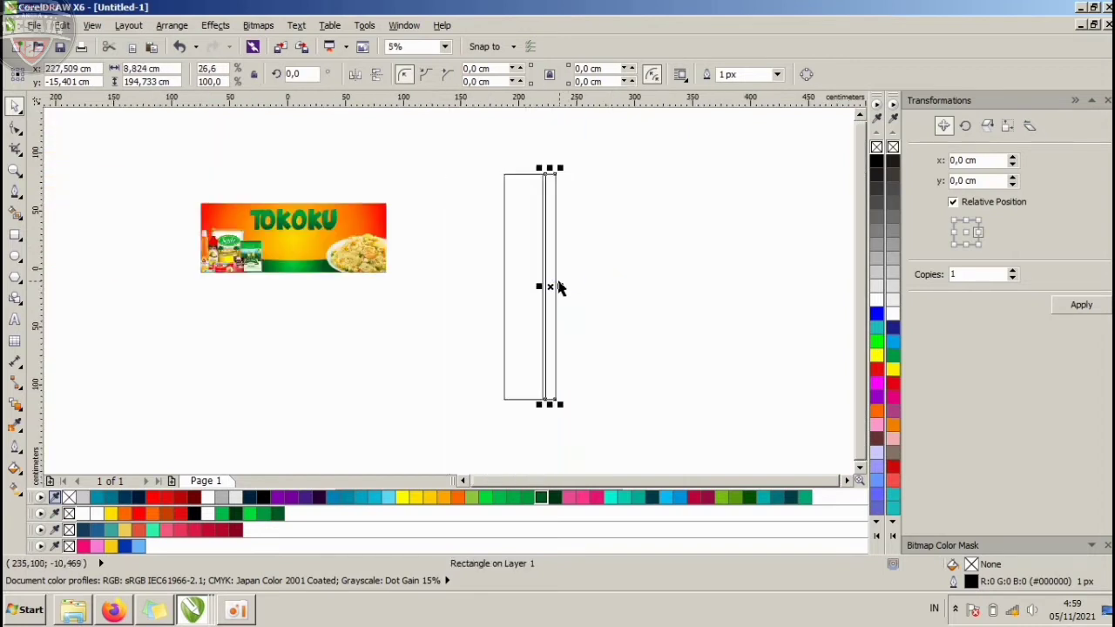
pyautogui.scroll(2, 558, 254)
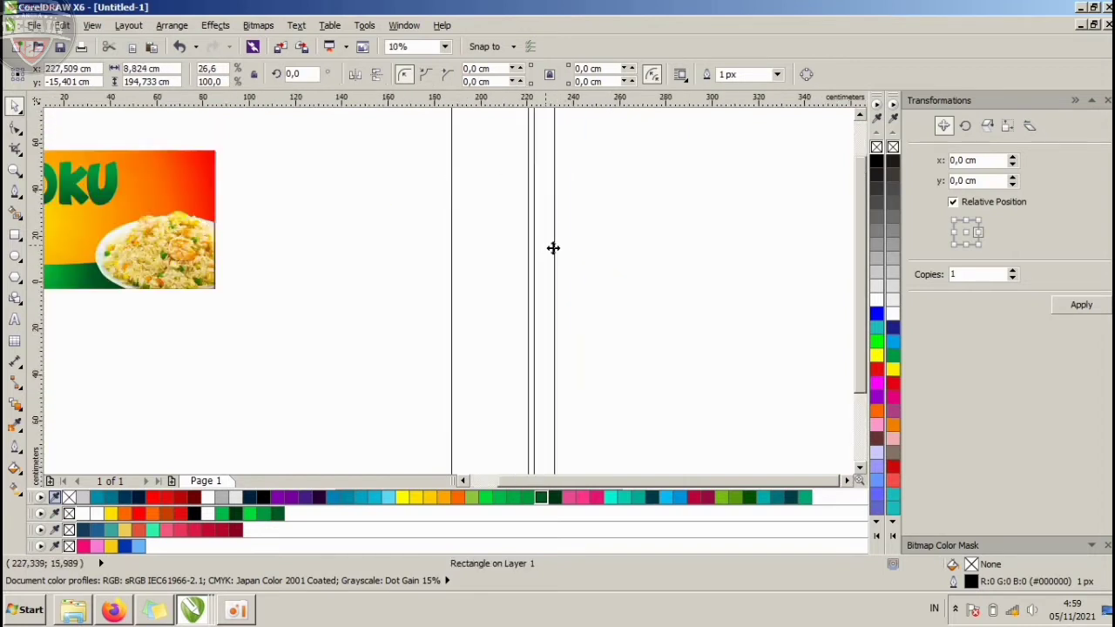
pyautogui.moveTo(552, 249); pyautogui.dragTo(571, 253)
pyautogui.hotkey('ctrl', 'z')
pyautogui.hotkey('ctrl', 'z')
pyautogui.hotkey('ctrl', 'z')
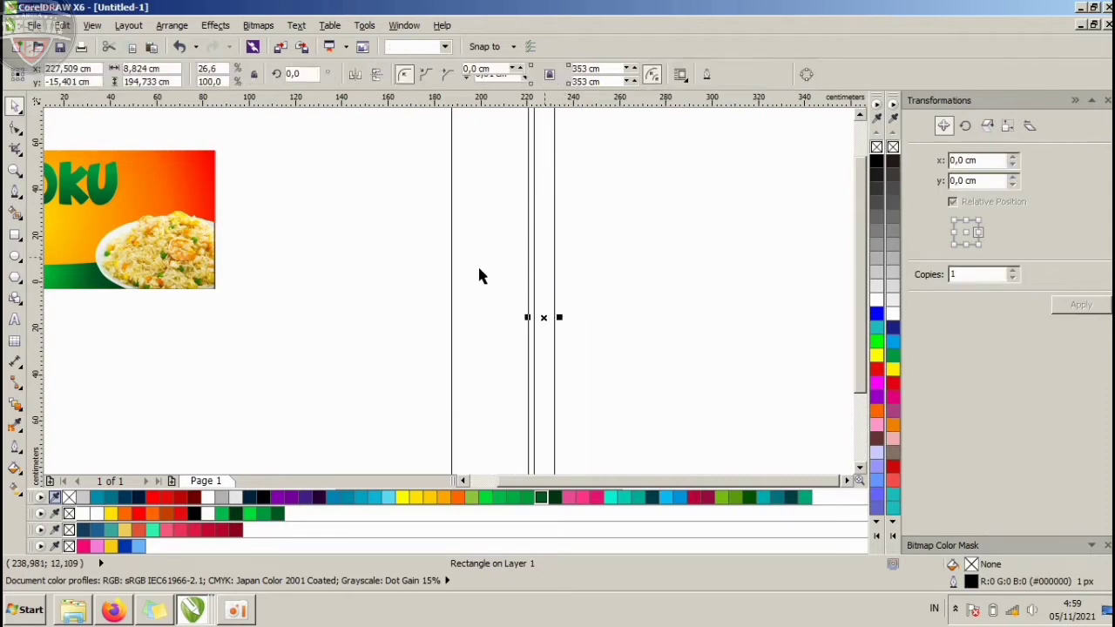
pyautogui.hotkey('ctrl', 'z')
# - Draw a closed shape about 88 by 20 cm with a wavy top edge, covering the lower part of the TOKOKU text
pyautogui.scroll(-1, 395, 277)
pyautogui.scroll(1, 148, 238)
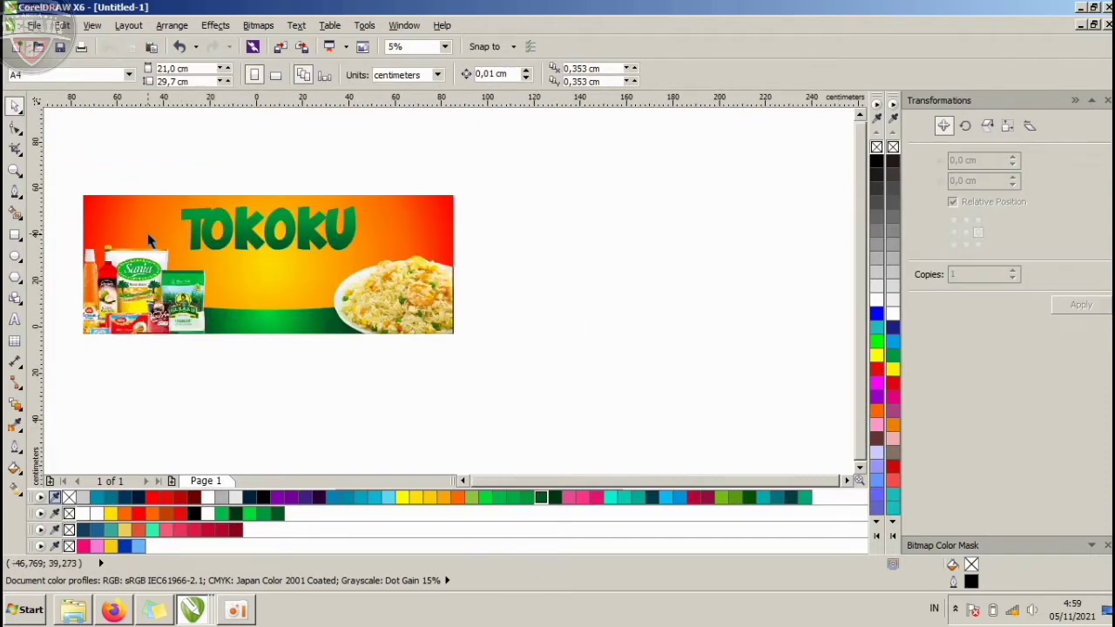
pyautogui.click(15, 190)
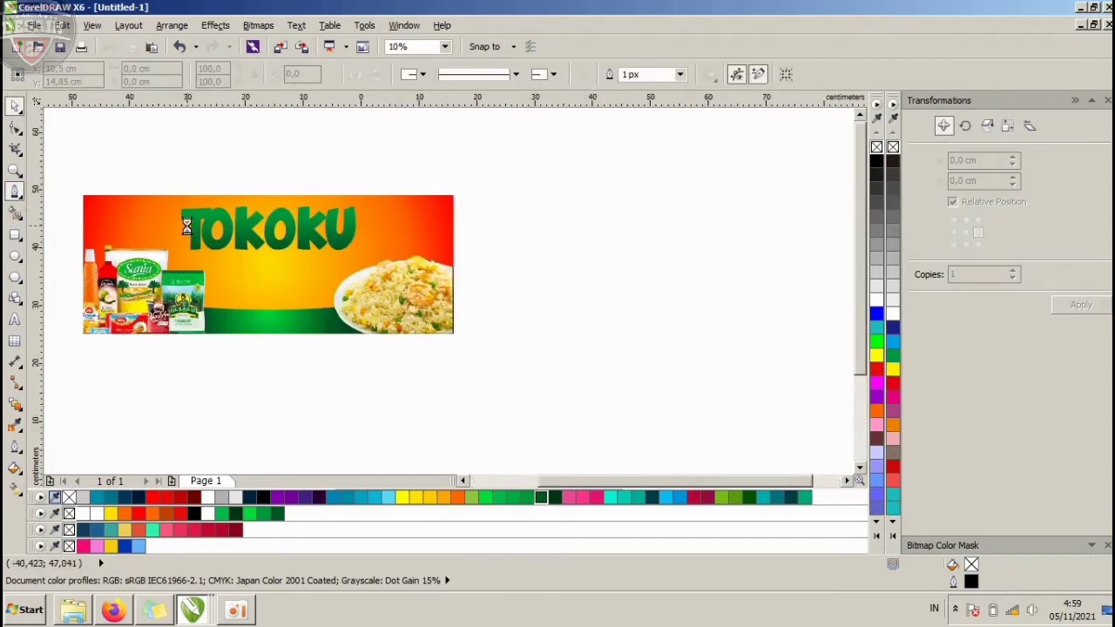
pyautogui.scroll(2, 166, 249)
pyautogui.click(159, 260)
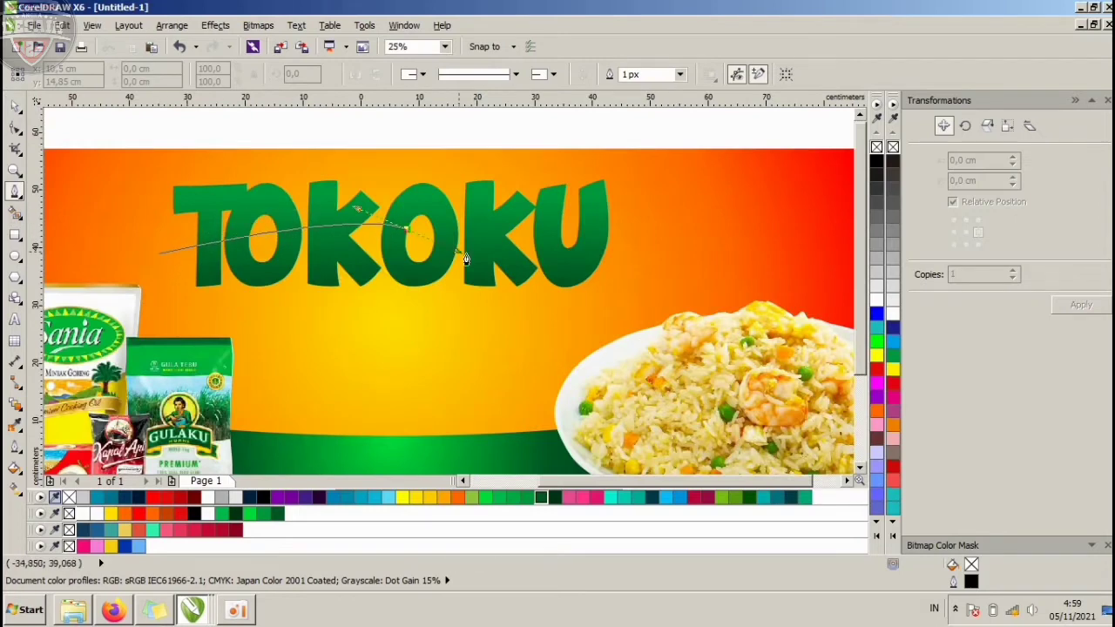
pyautogui.moveTo(406, 229); pyautogui.dragTo(582, 281)
pyautogui.click(671, 207)
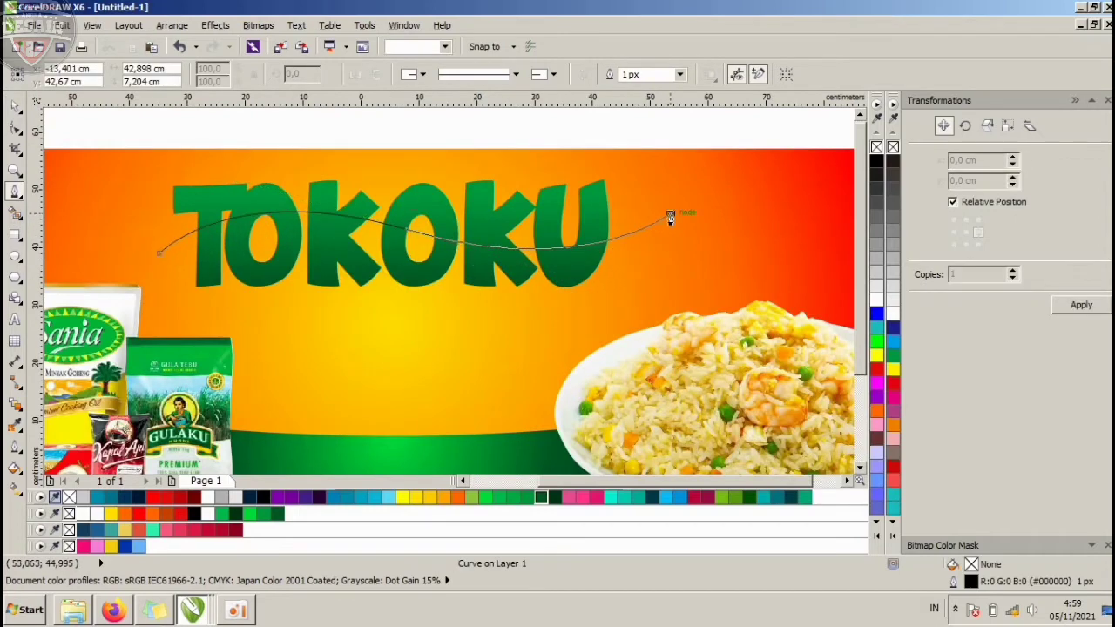
pyautogui.click(671, 318)
pyautogui.click(176, 330)
pyautogui.click(159, 255)
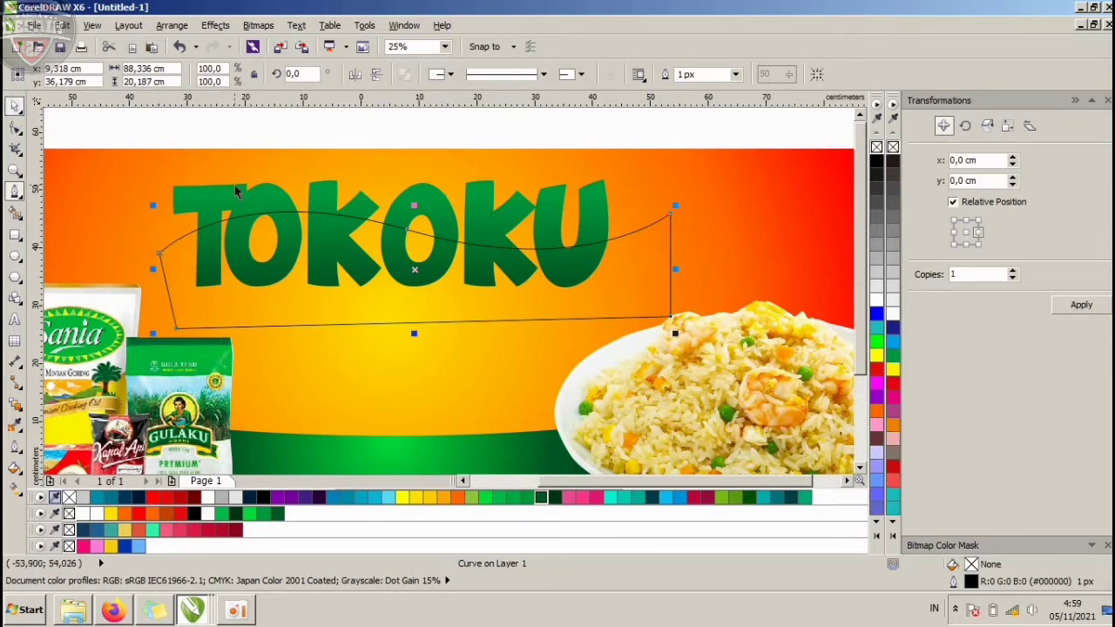
pyautogui.click(15, 106)
# - Apply a one-step inside contour to the TOKOKU text with an offset of 0,88 cm
pyautogui.click(261, 200)
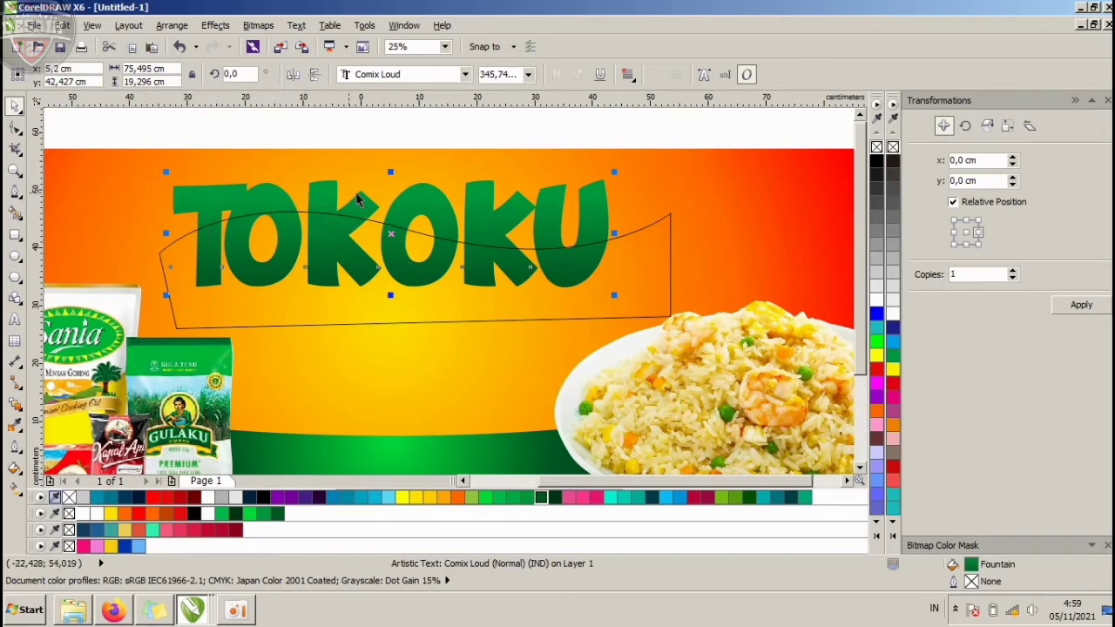
pyautogui.click(19, 408)
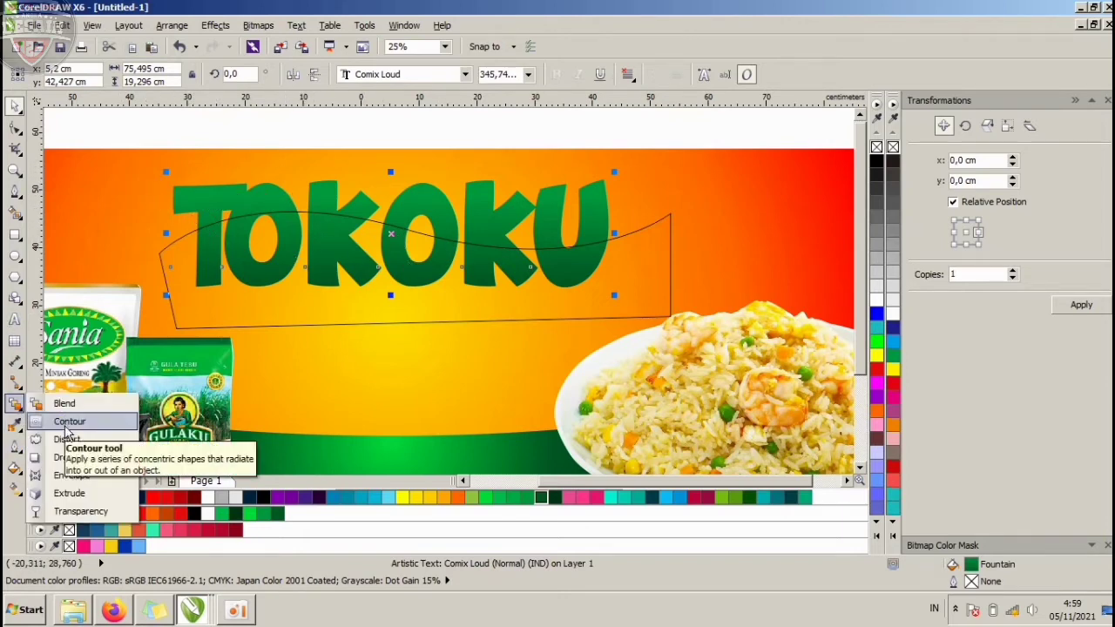
pyautogui.click(70, 421)
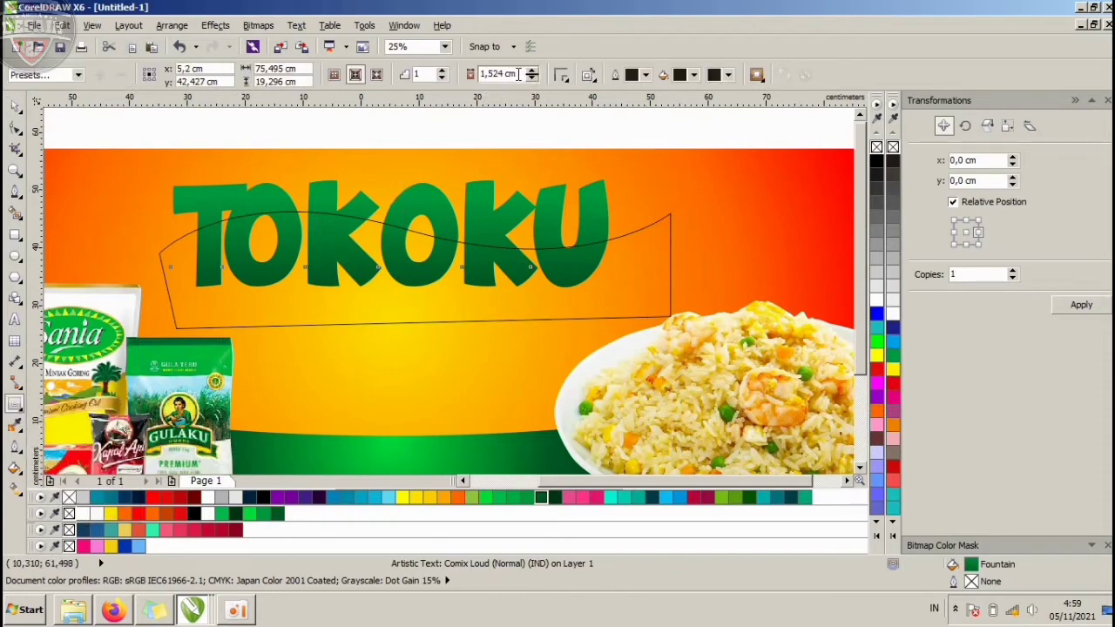
pyautogui.click(356, 74)
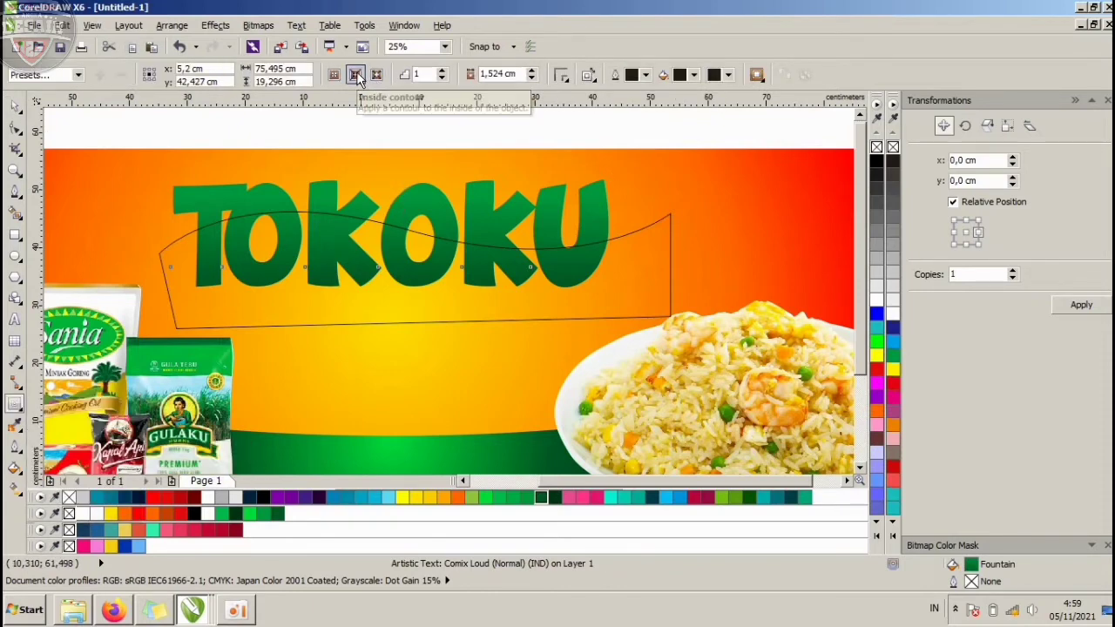
pyautogui.click(532, 79)
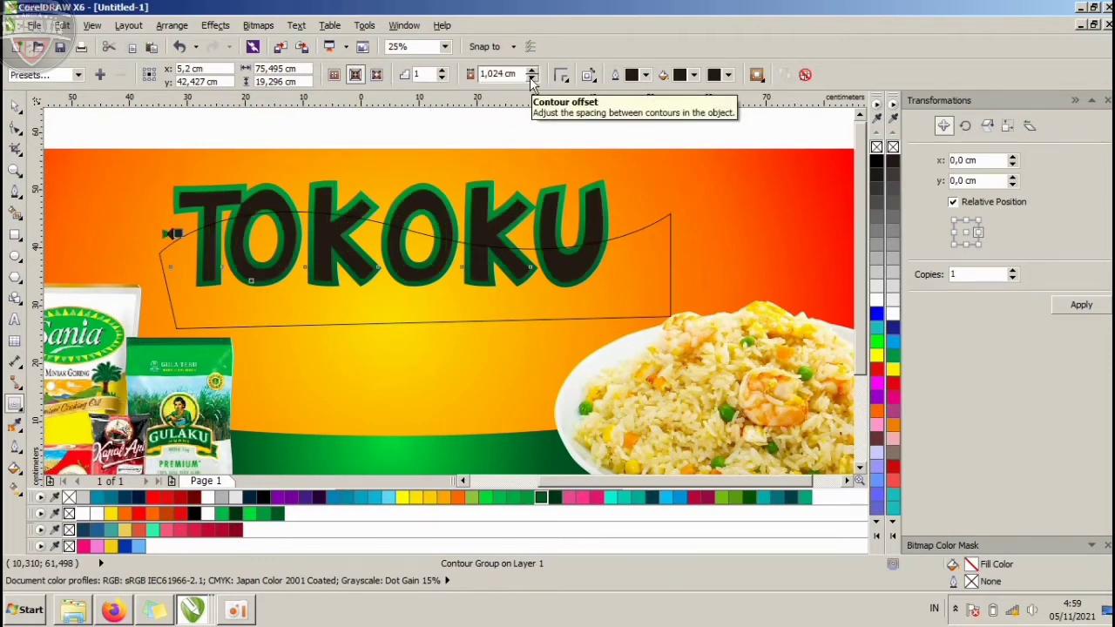
pyautogui.click(533, 78)
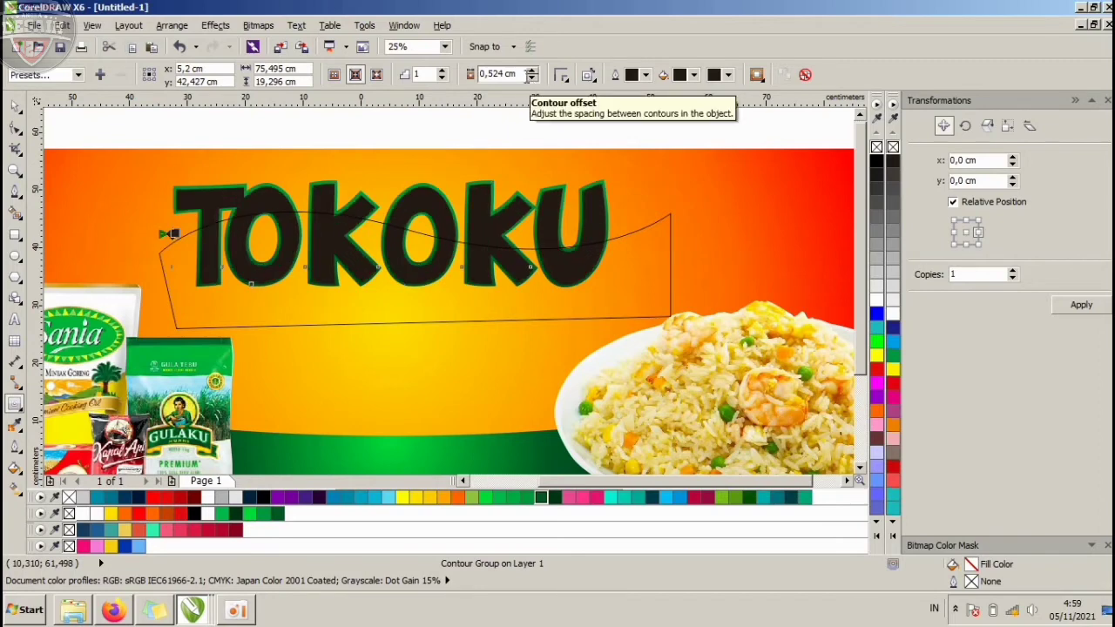
pyautogui.moveTo(520, 74); pyautogui.dragTo(484, 73)
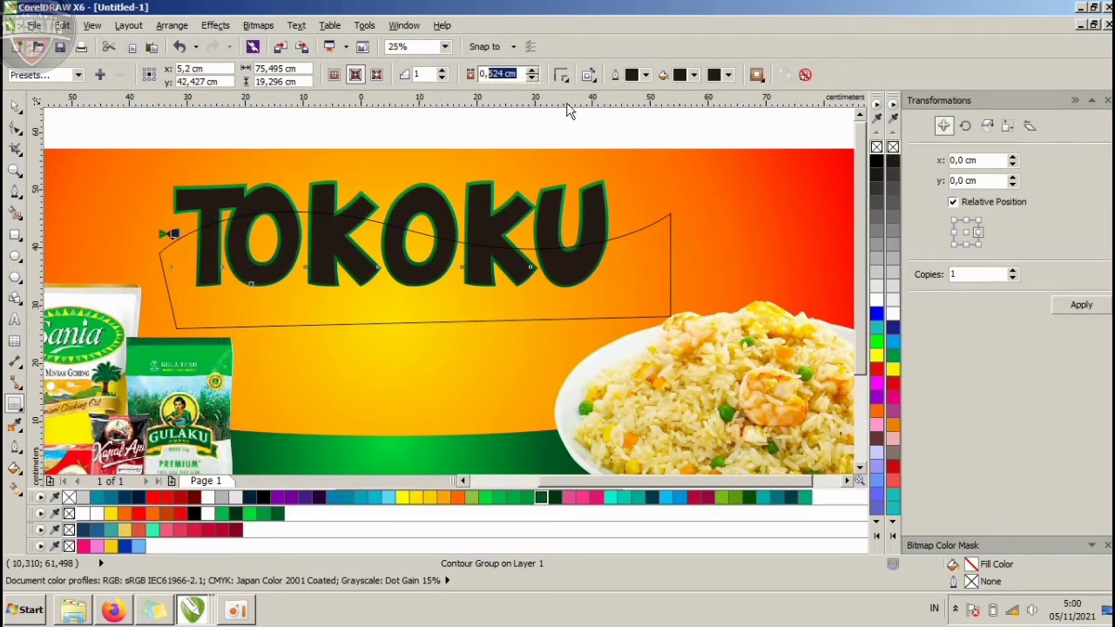
pyautogui.write('0,6')
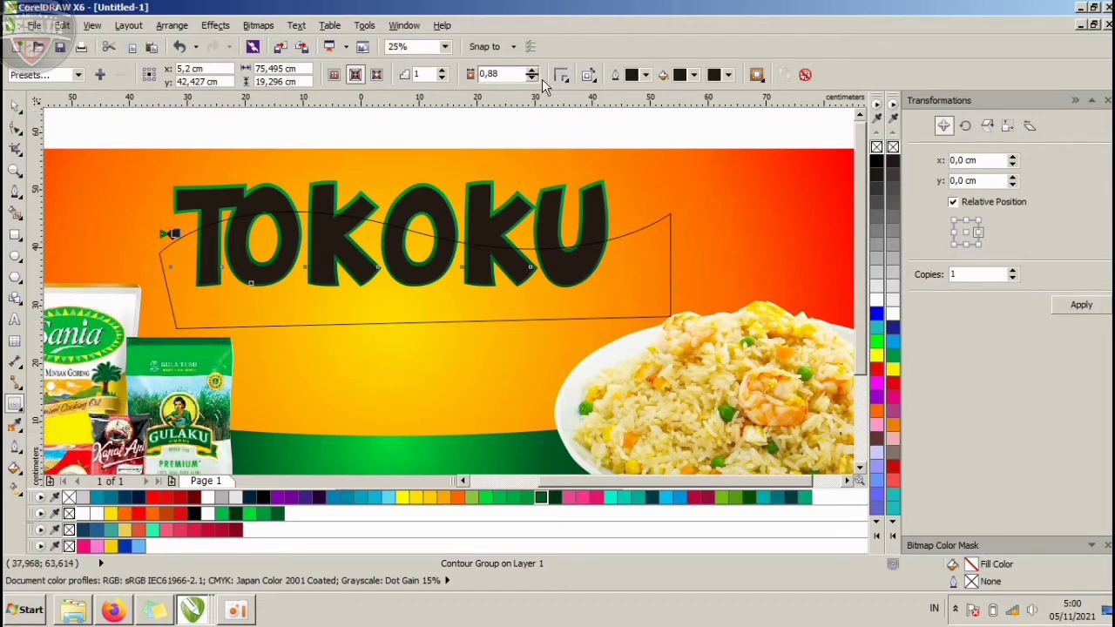
pyautogui.press('Return')
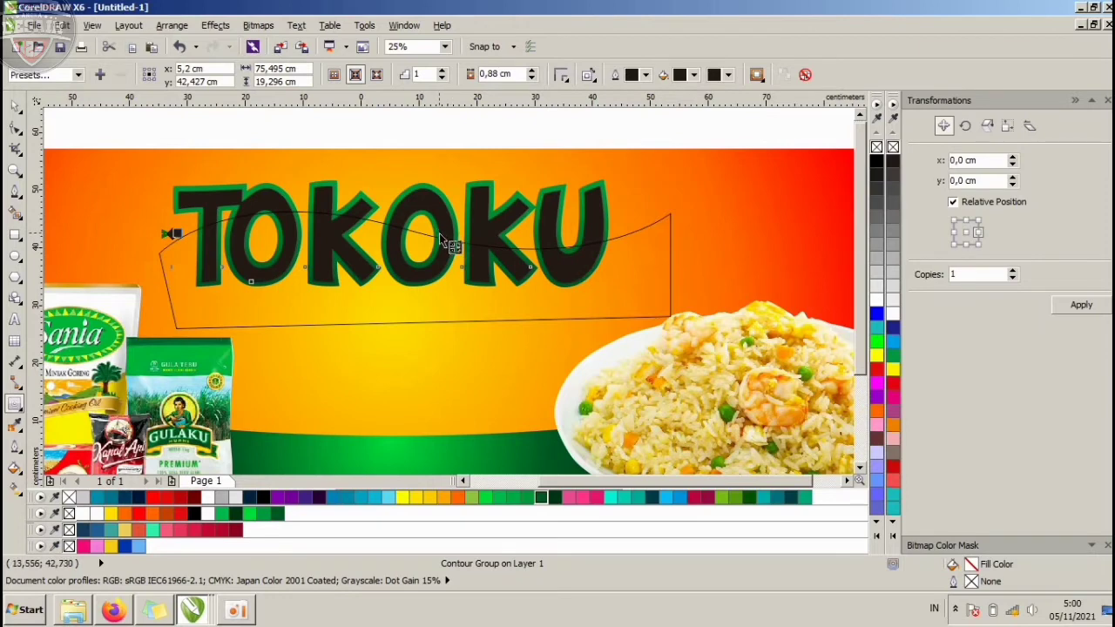
# - Break the contour group apart and select the dark inner letters as a separate curve
pyautogui.click(14, 106)
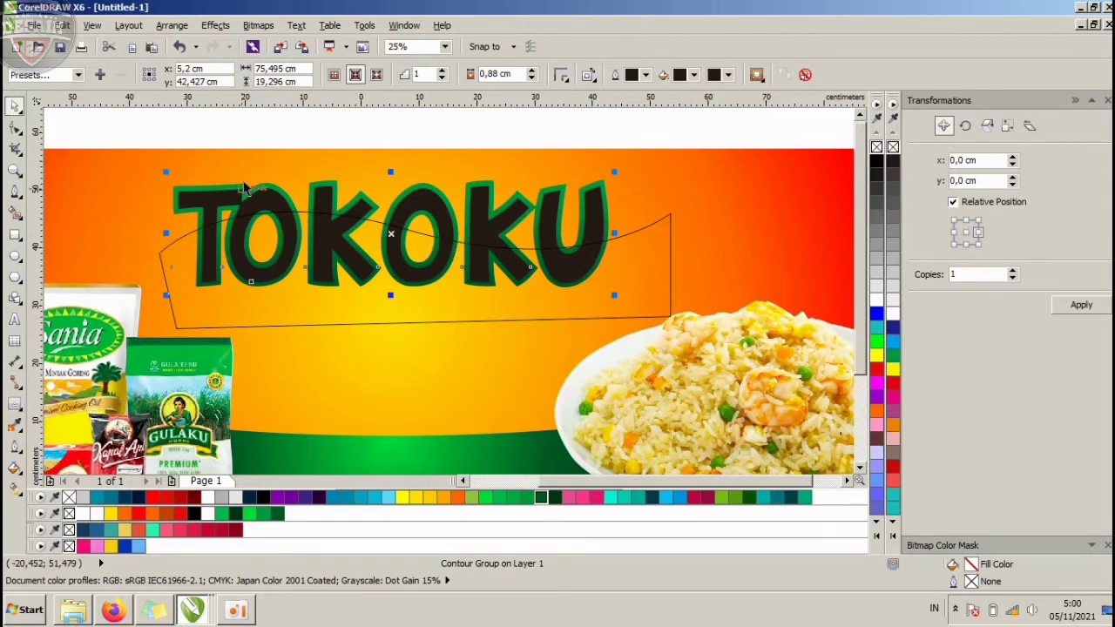
pyautogui.click(363, 116)
pyautogui.click(418, 202)
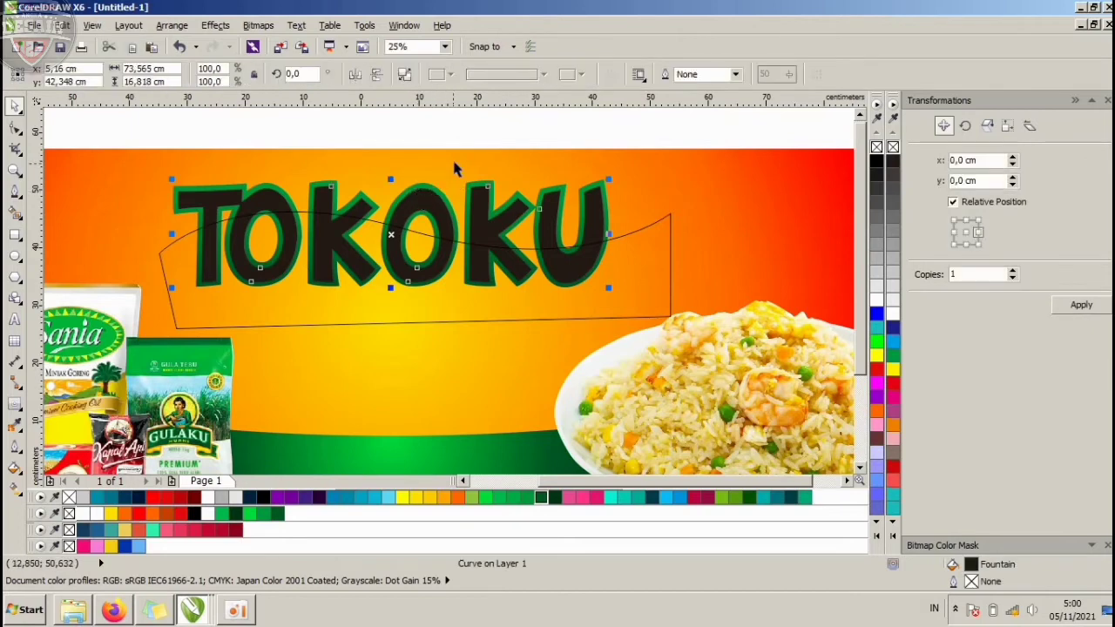
# - Intersect the wavy-topped closed shape with the dark inner TOKOKU letters to create a separate piece from their overlap
pyautogui.click(648, 251)
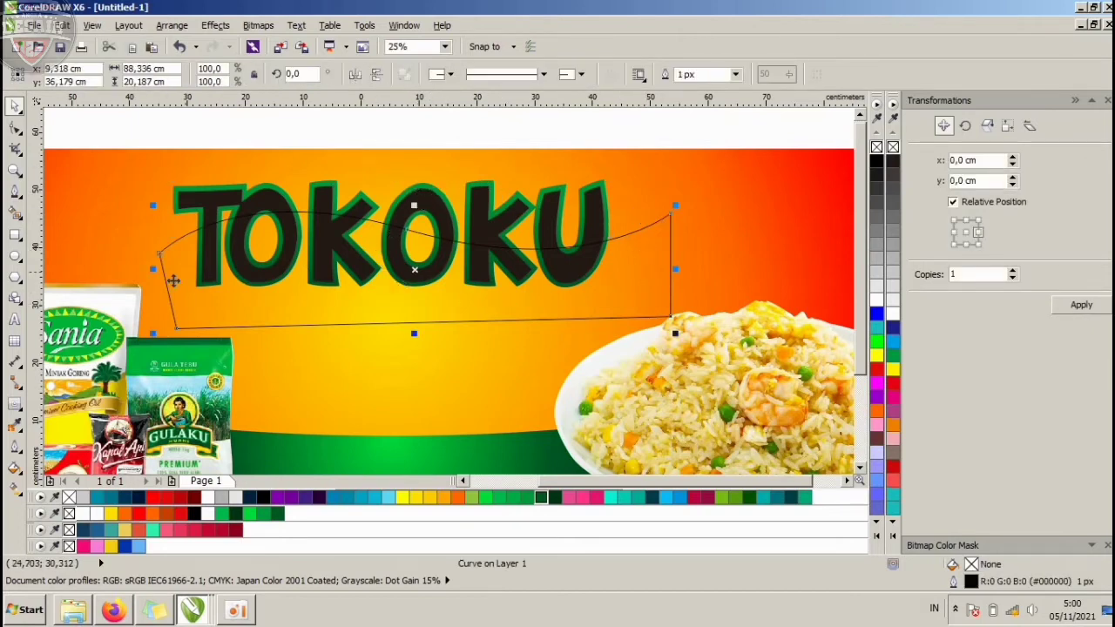
pyautogui.scroll(2, 575, 202)
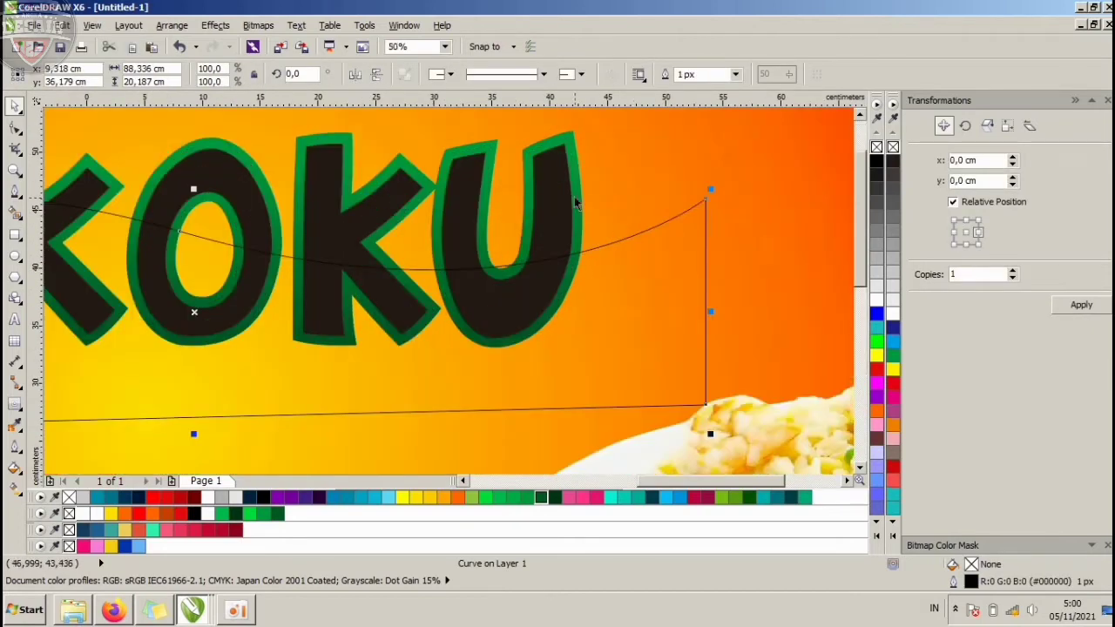
pyautogui.keyDown('shift'); pyautogui.click(553, 185); pyautogui.keyUp('shift')
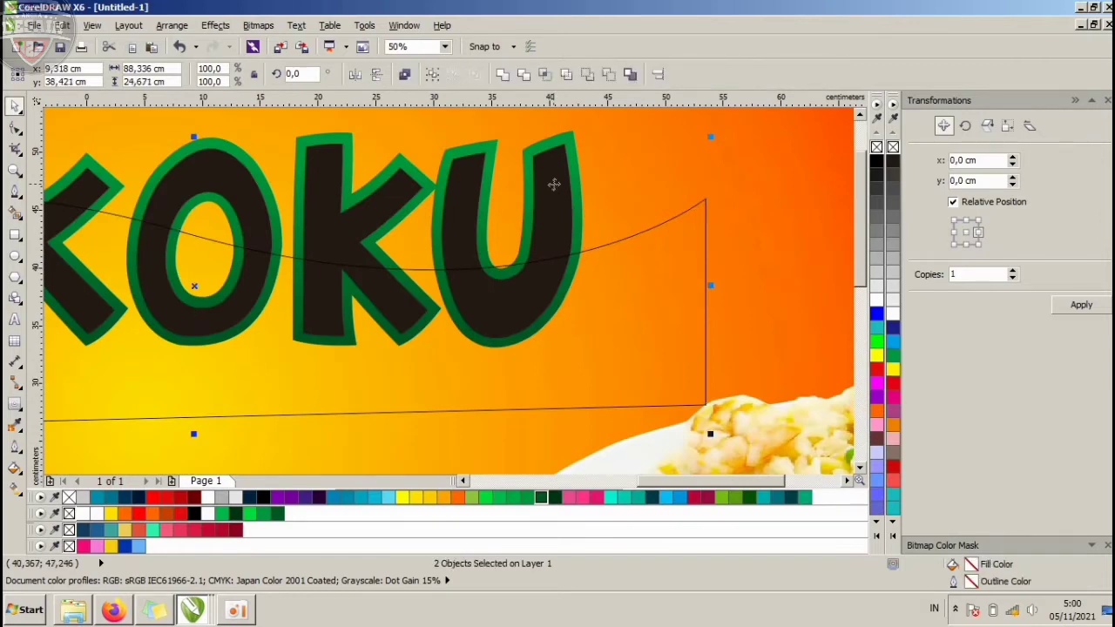
pyautogui.click(639, 180)
pyautogui.click(652, 250)
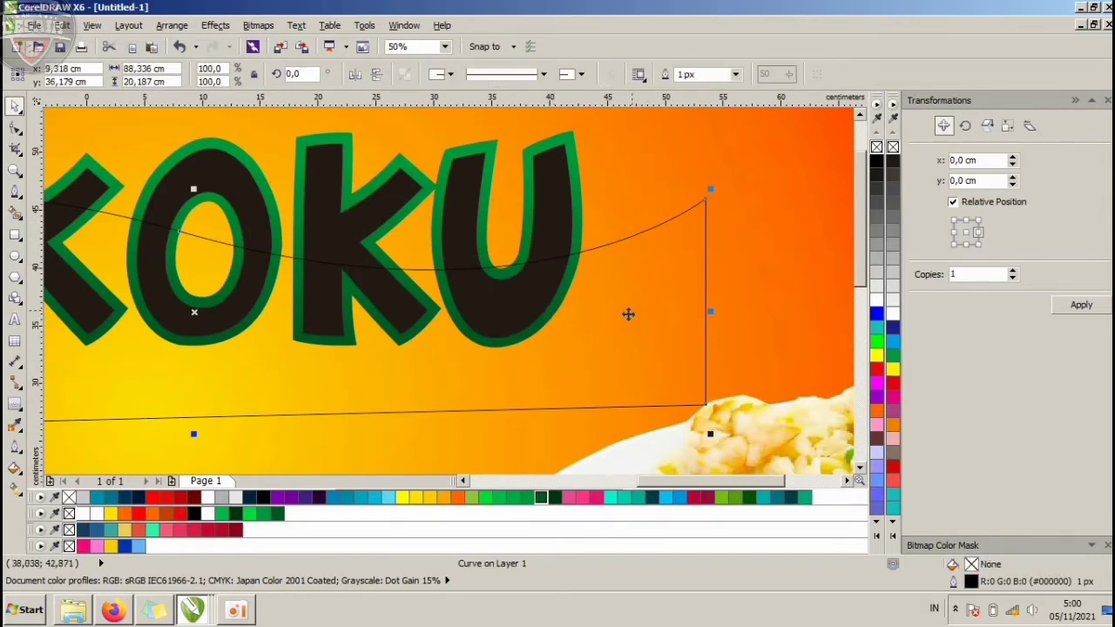
pyautogui.scroll(-2, 544, 253)
pyautogui.scroll(2, 556, 235)
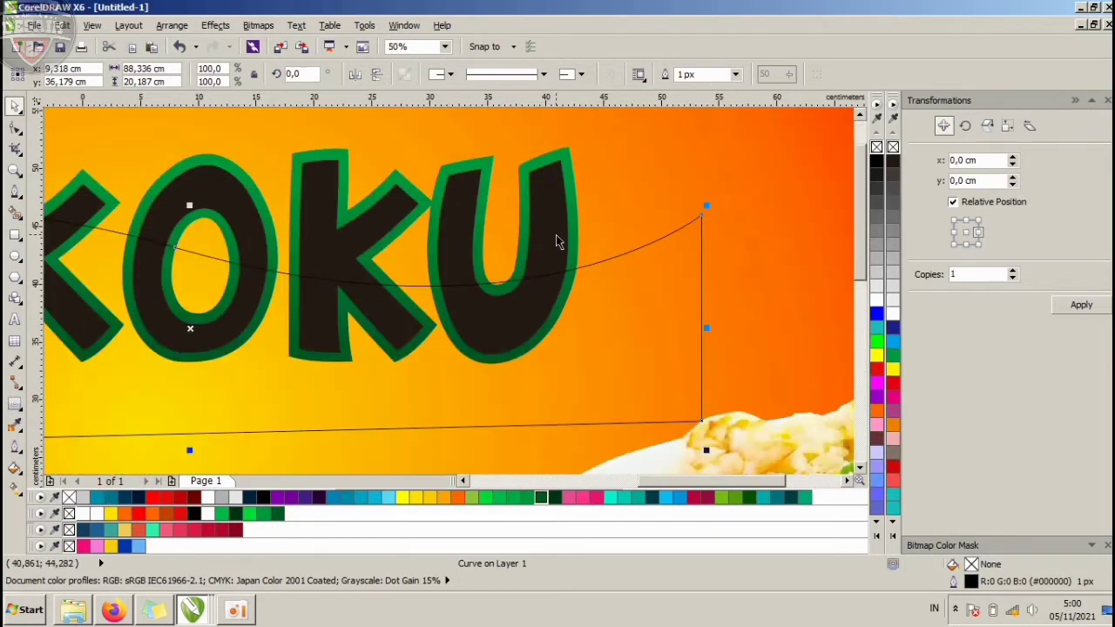
pyautogui.keyDown('shift'); pyautogui.click(555, 176); pyautogui.keyUp('shift')
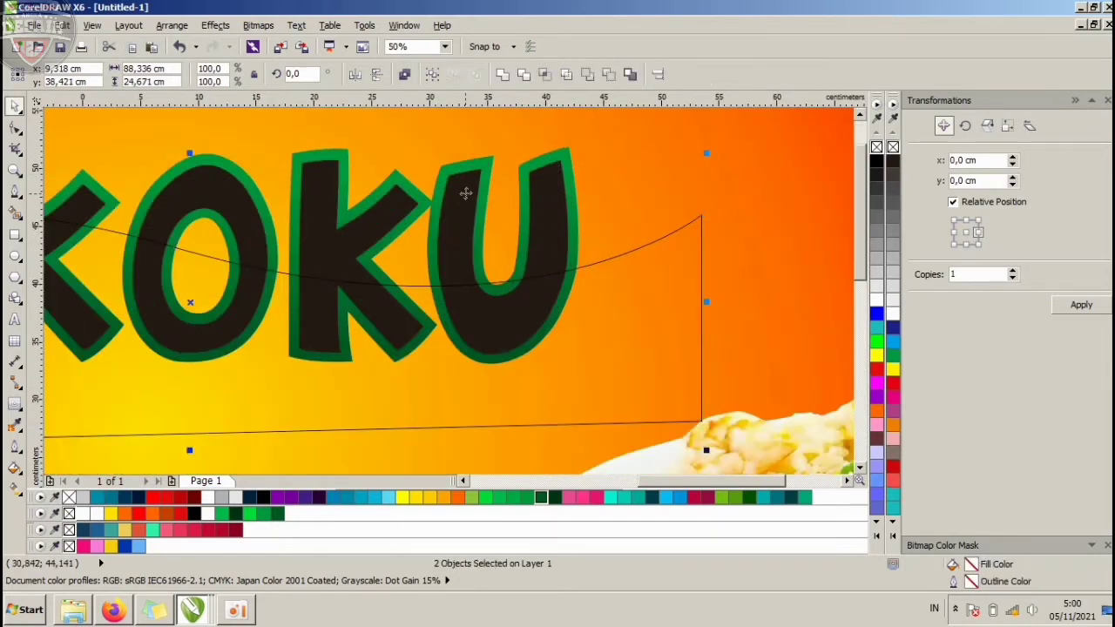
pyautogui.click(545, 75)
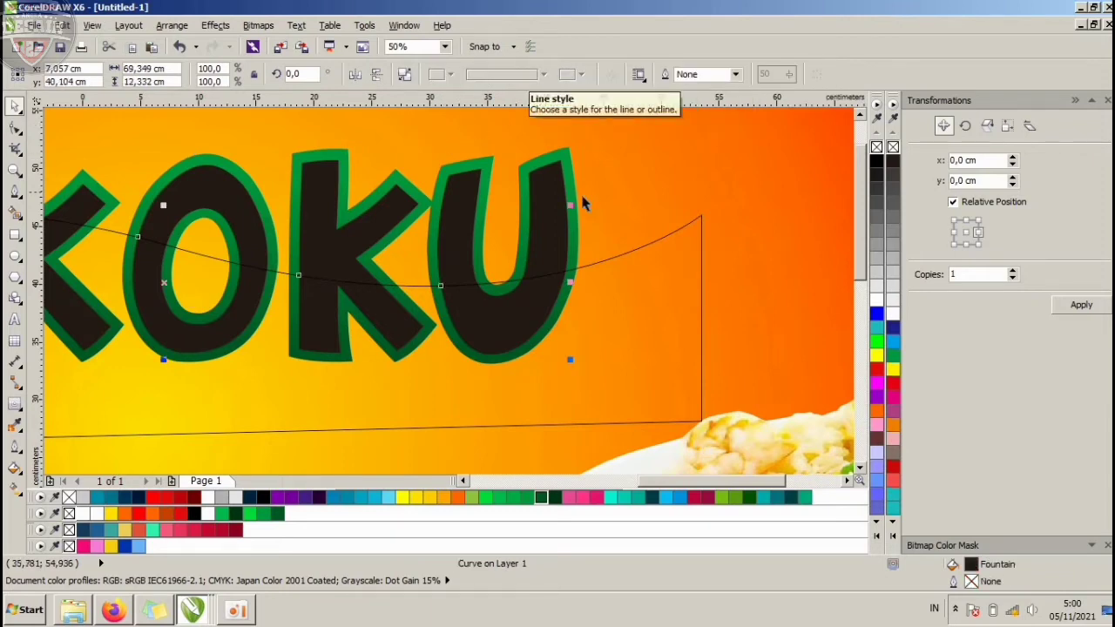
# - Delete the wavy outline shape and the full dark inner letters, keeping only the intersected lower letter parts
pyautogui.click(650, 283)
pyautogui.press('Delete')
pyautogui.click(560, 219)
pyautogui.press('Delete')
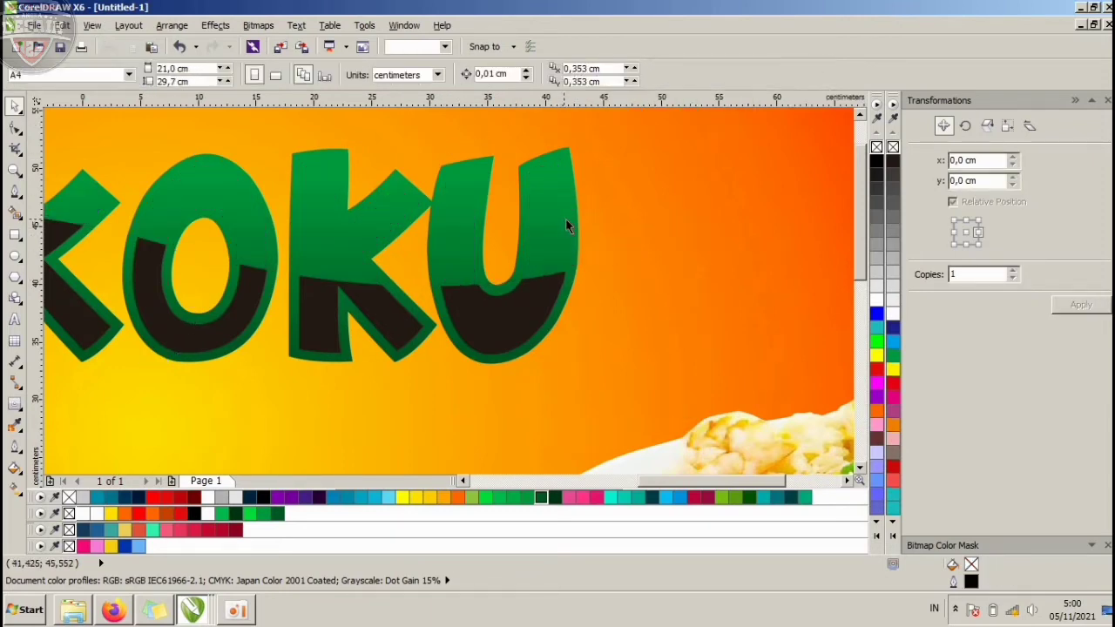
# - Recolor the dark lower letter parts, trying white and yellow before filling them with bright green (R0 G220 B58)
pyautogui.scroll(-3, 568, 221)
pyautogui.scroll(1, 512, 209)
pyautogui.scroll(2, 560, 218)
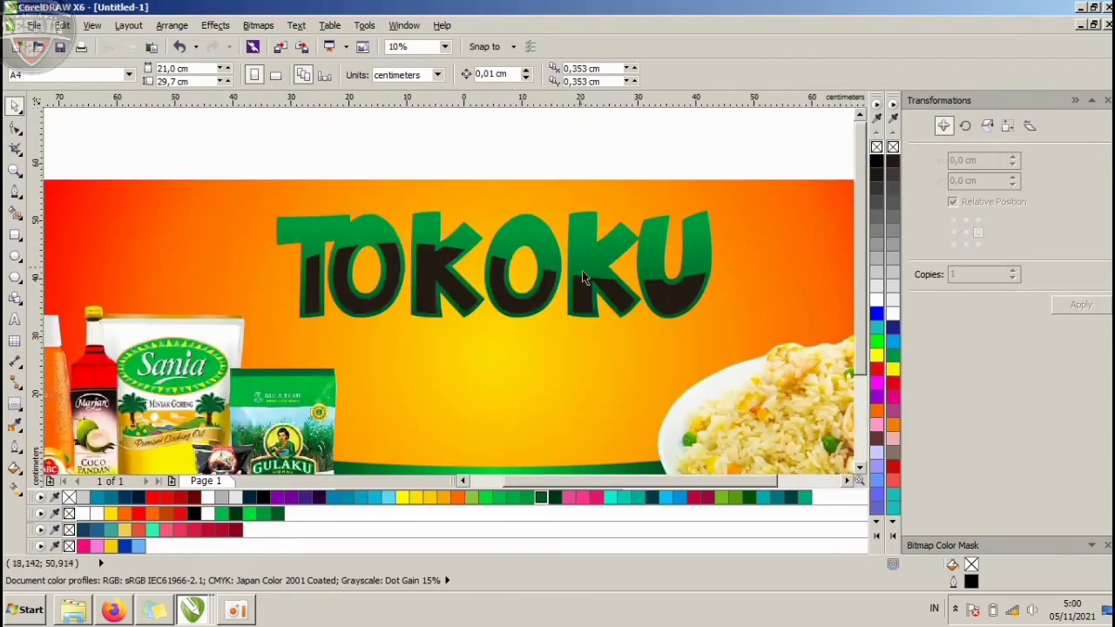
pyautogui.click(577, 291)
pyautogui.click(877, 298)
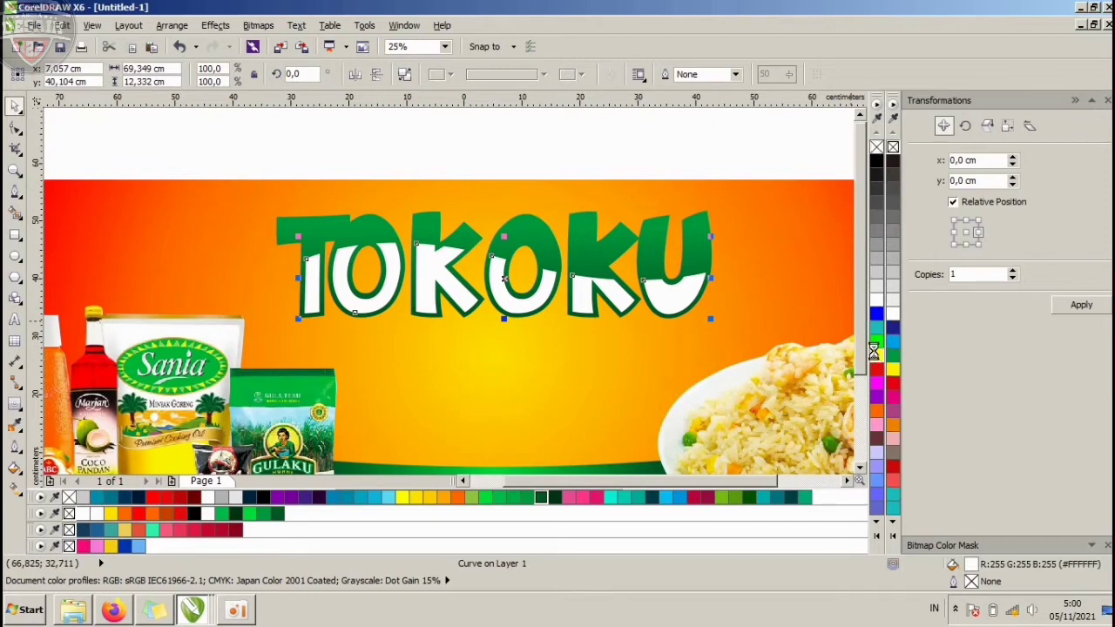
pyautogui.click(875, 354)
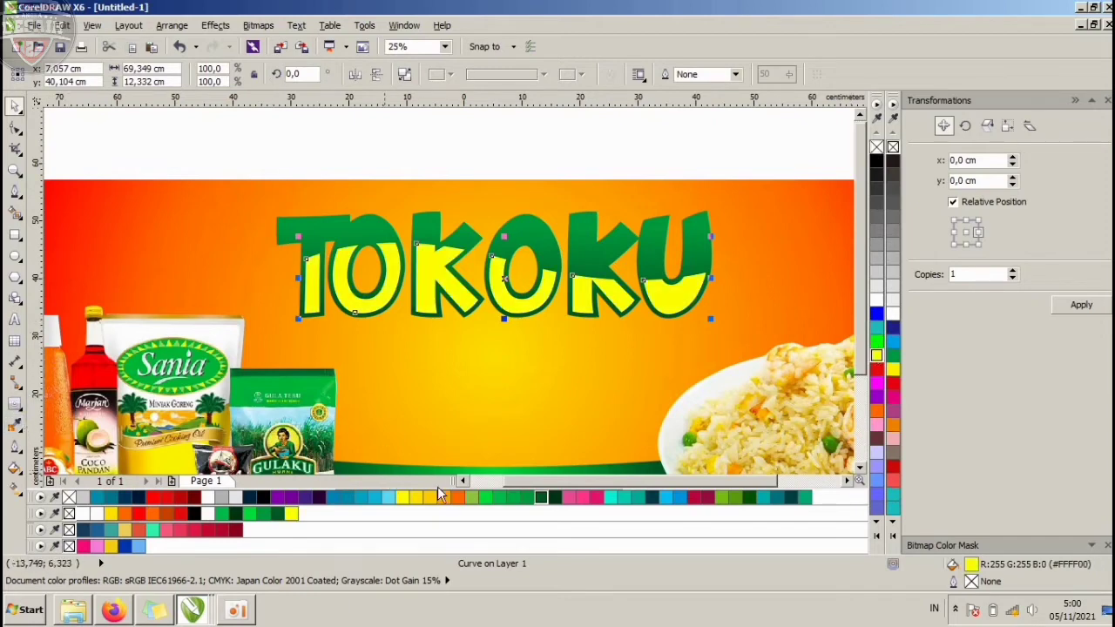
pyautogui.click(546, 498)
pyautogui.click(488, 497)
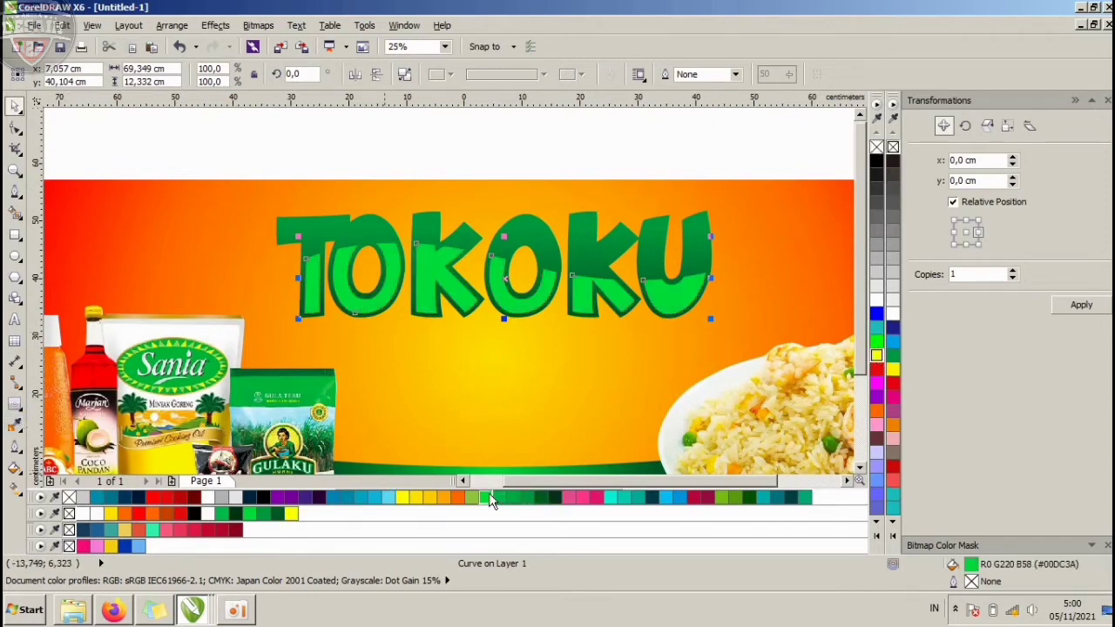
# - Apply a linear transparency to the lower letter parts, fading downward from opaque to fully transparent
pyautogui.click(18, 408)
pyautogui.click(73, 512)
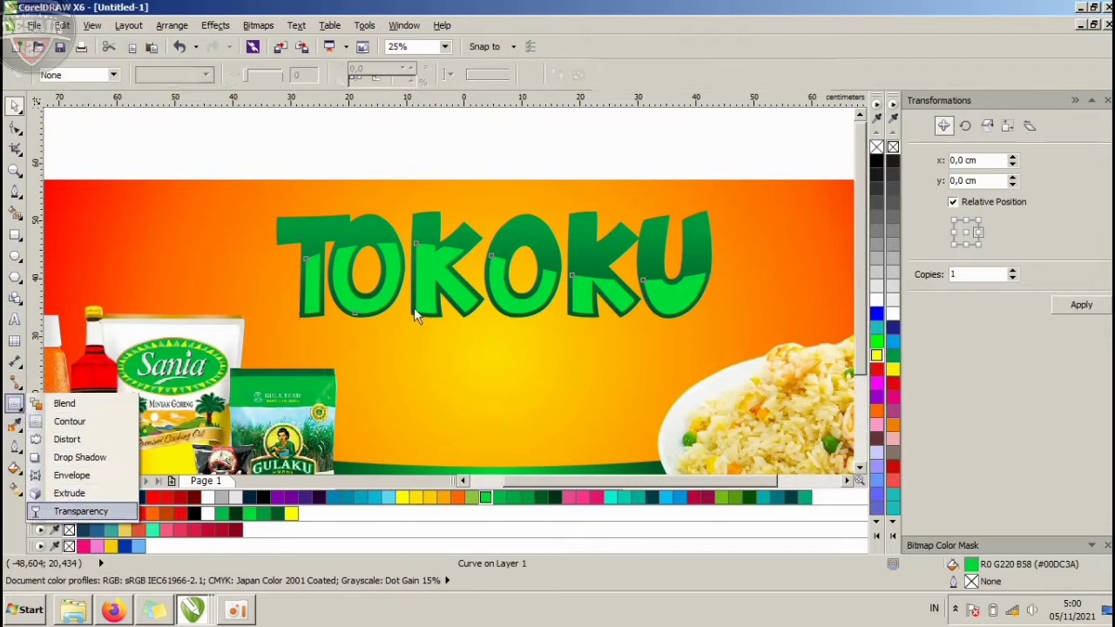
pyautogui.moveTo(495, 235); pyautogui.dragTo(490, 289)
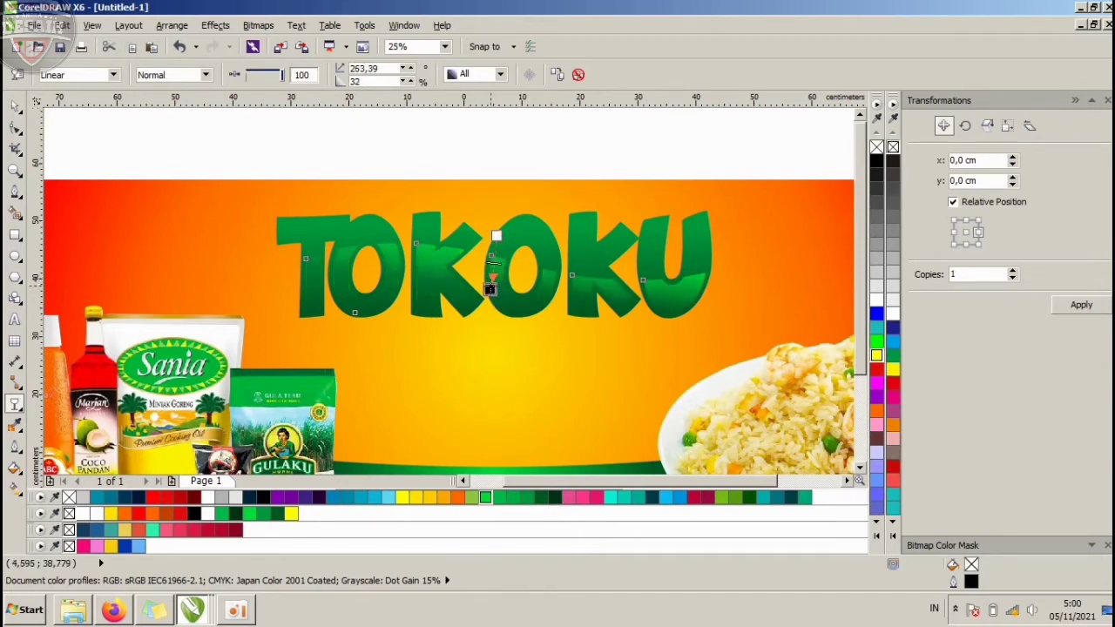
pyautogui.click(14, 105)
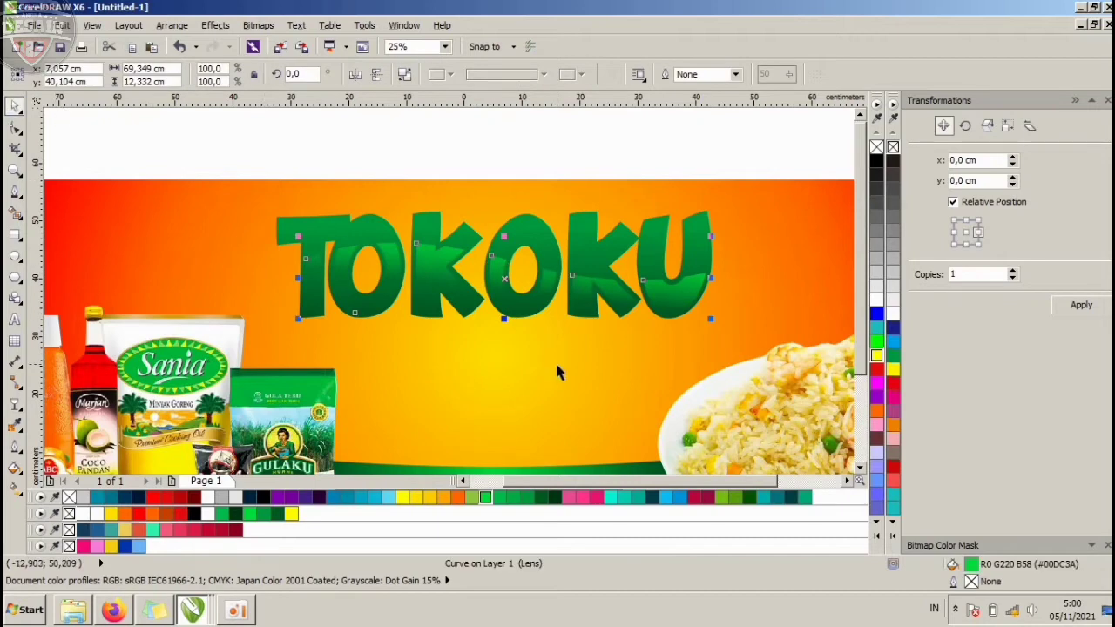
# - Try a white fill on the transparent letter parts, undo it, and fill them with yellow (R255 G255 B0)
pyautogui.click(876, 299)
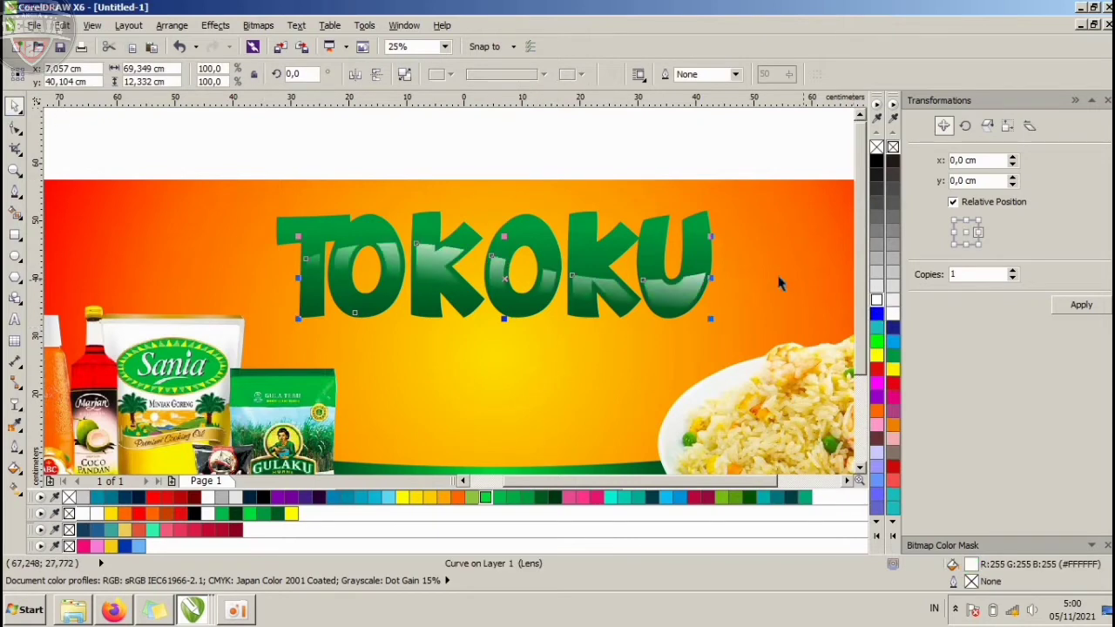
pyautogui.hotkey('ctrl', 'z')
pyautogui.click(403, 498)
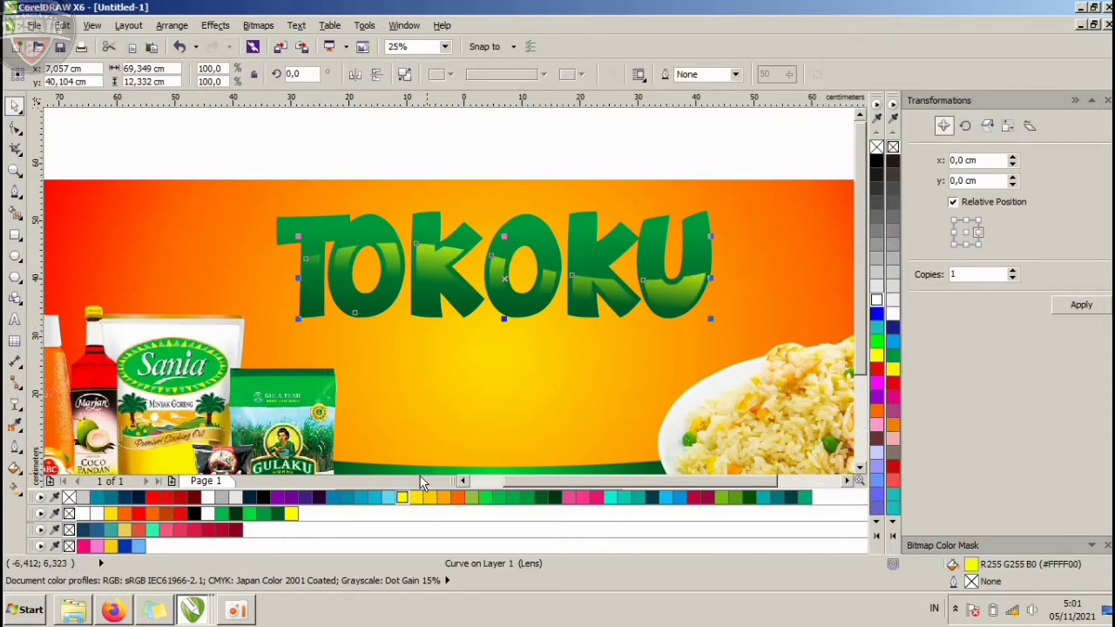
pyautogui.scroll(-2, 423, 470)
pyautogui.scroll(1, 446, 461)
pyautogui.click(494, 302)
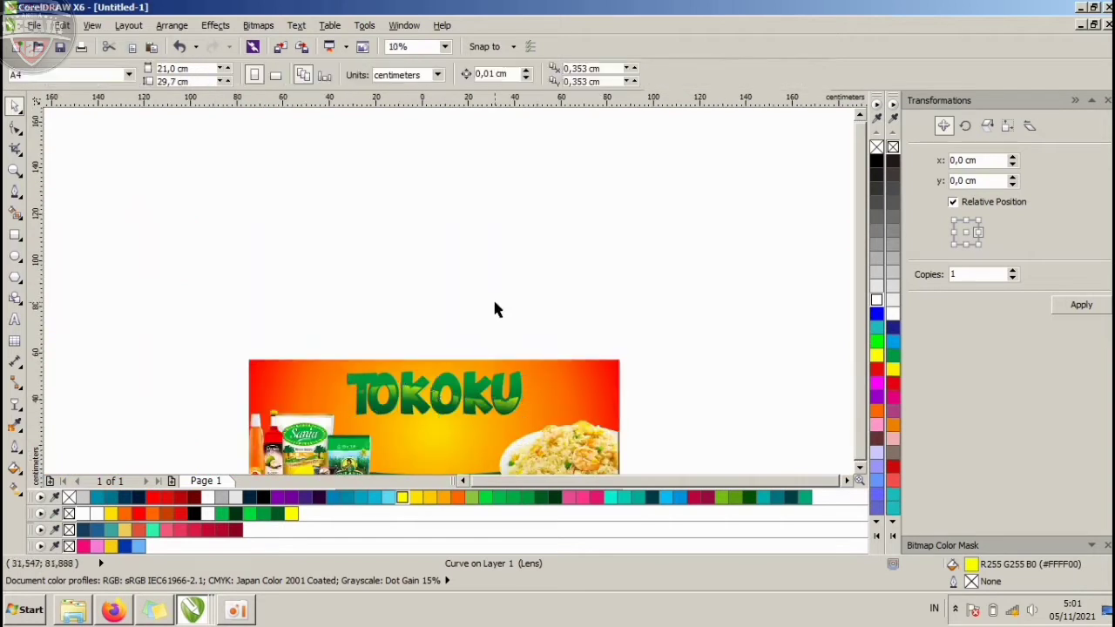
pyautogui.scroll(1, 423, 465)
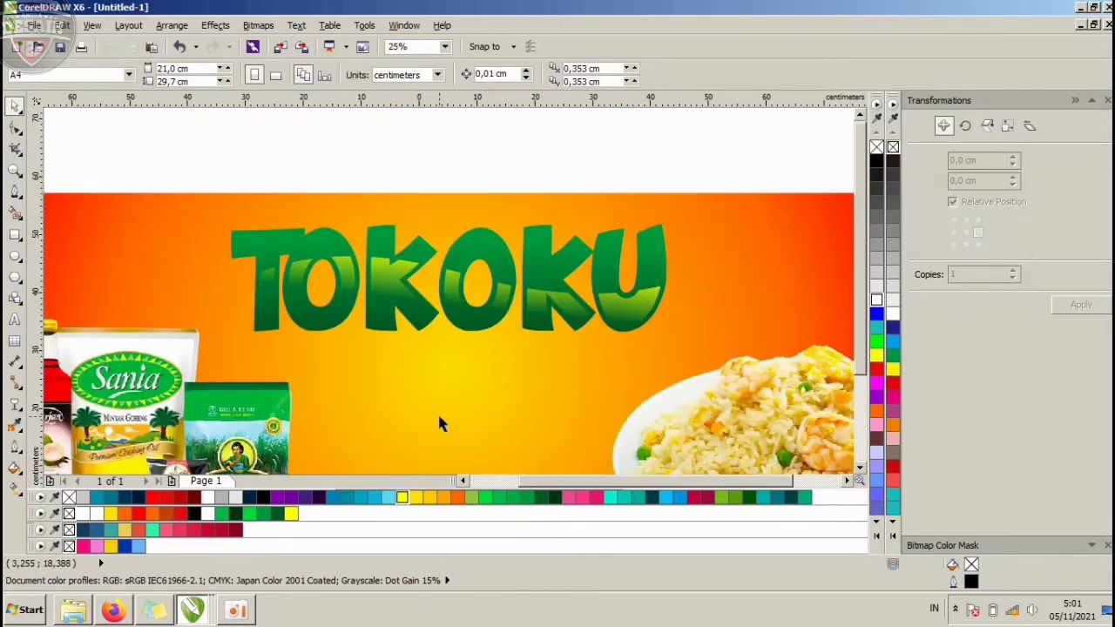
# - Select the TOKOKU artistic text and give it a white outline
pyautogui.click(496, 268)
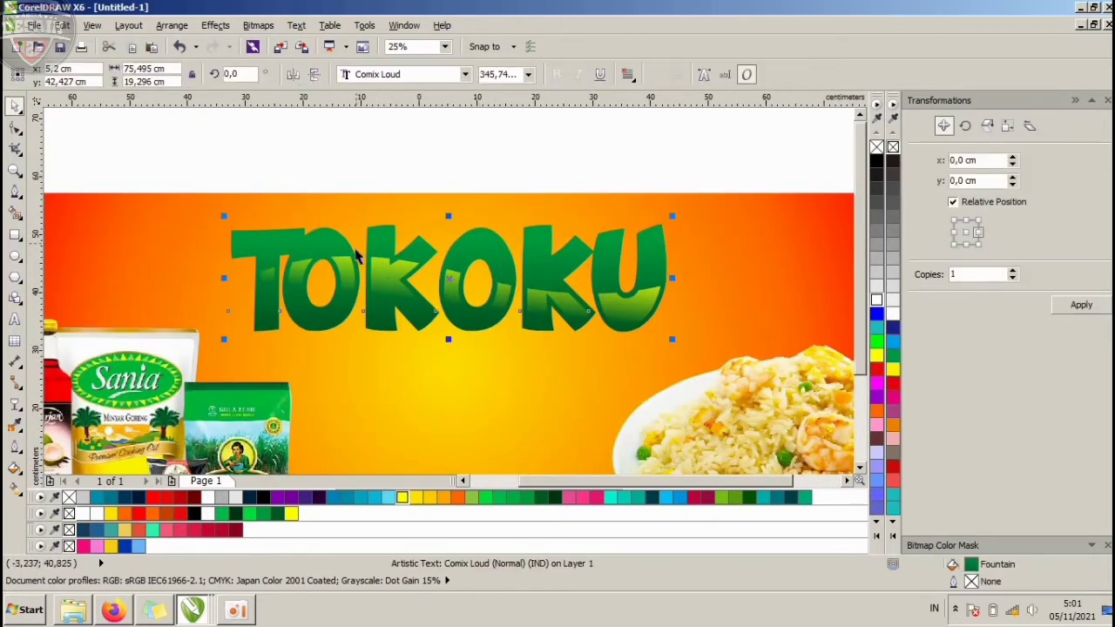
pyautogui.click(347, 161)
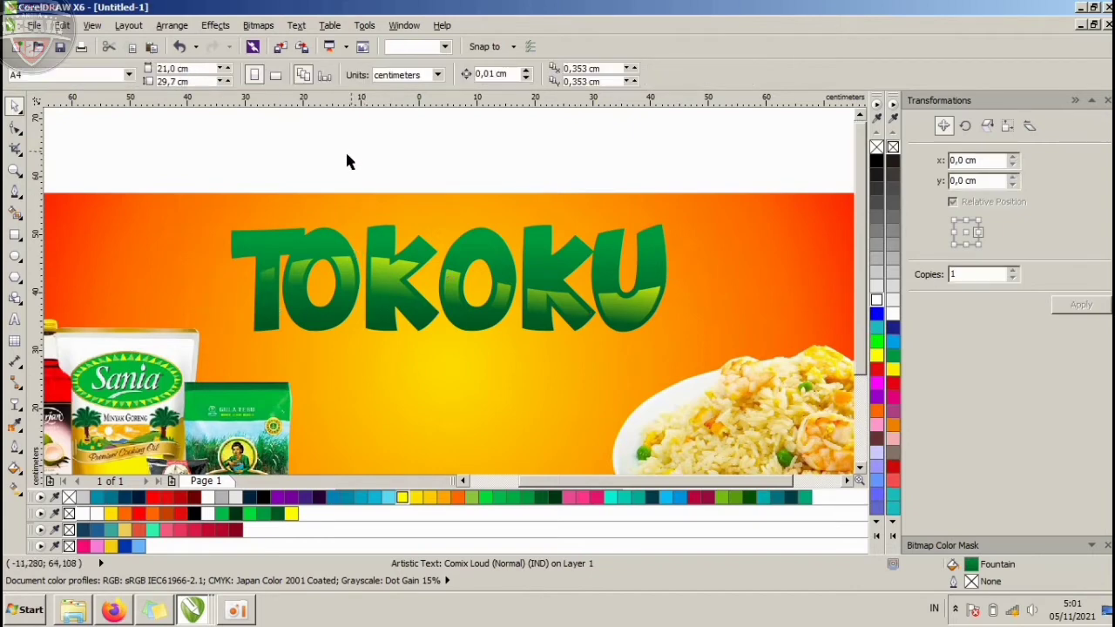
pyautogui.click(338, 235)
pyautogui.rightClick(876, 305)
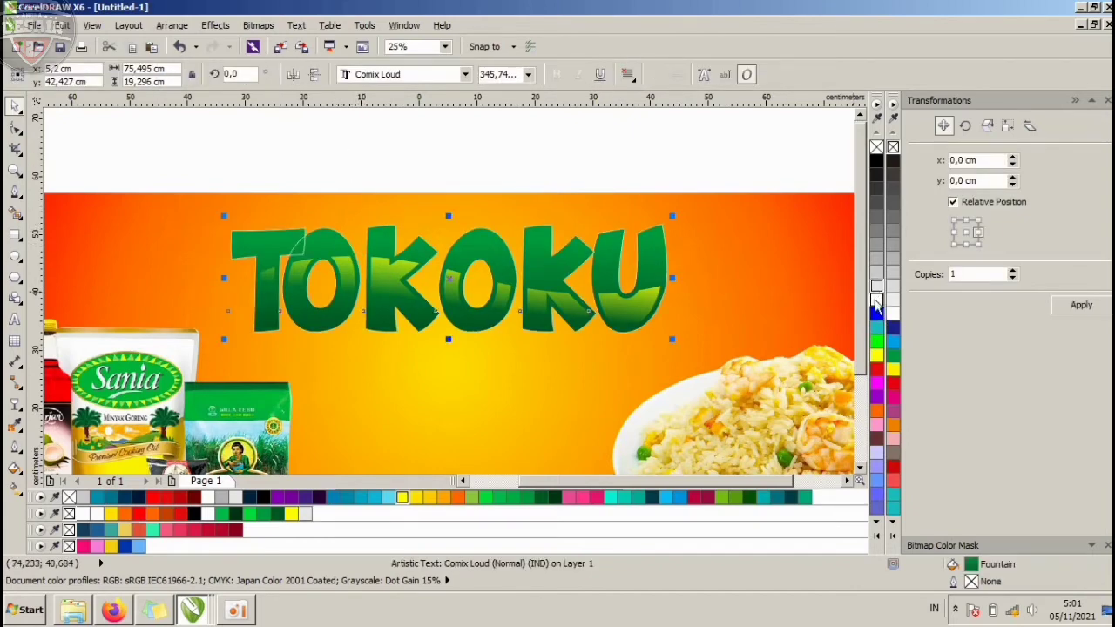
# - Set the TOKOKU outline to 16 px, behind the fill and scaling with the image, with rounded corners and line caps
pyautogui.doubleClick(972, 583)
pyautogui.click(468, 210)
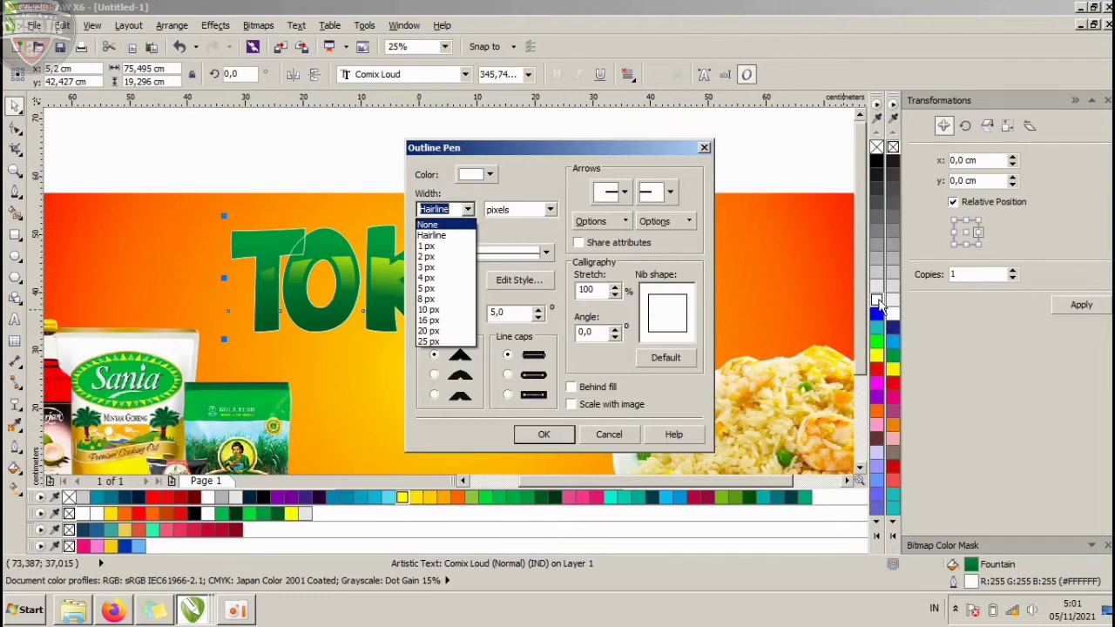
pyautogui.click(432, 321)
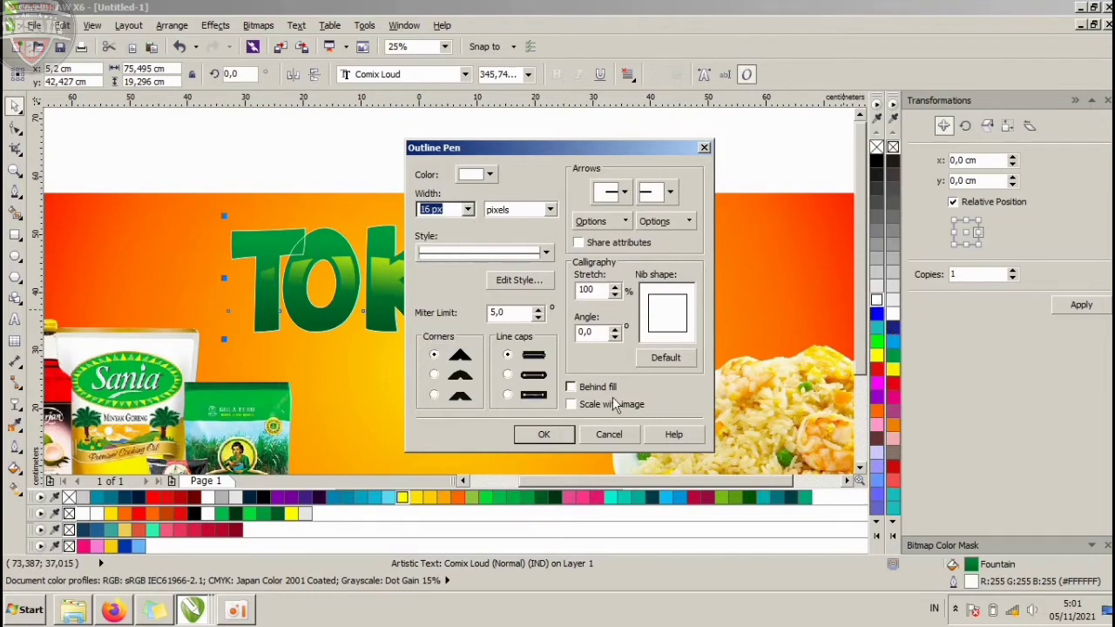
pyautogui.click(616, 406)
pyautogui.click(587, 387)
pyautogui.click(507, 375)
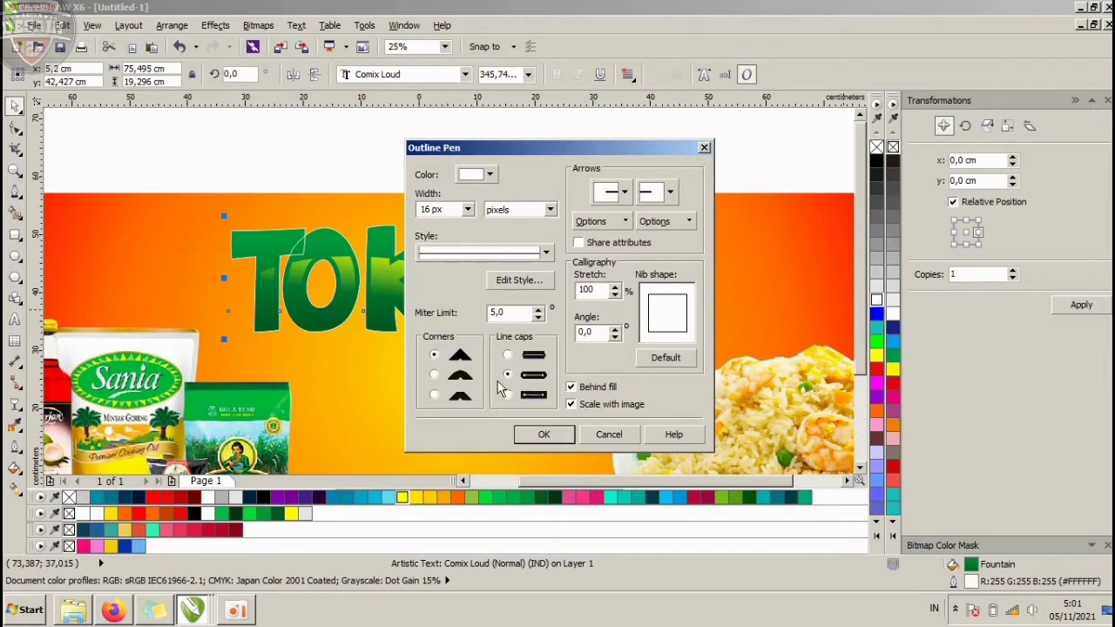
pyautogui.click(433, 375)
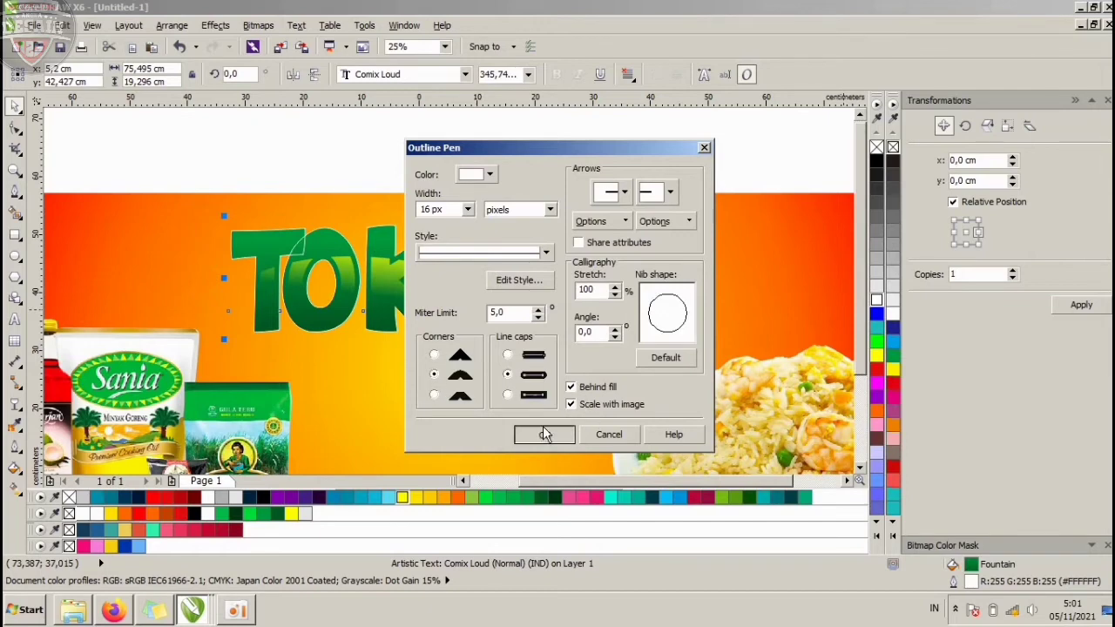
pyautogui.click(545, 434)
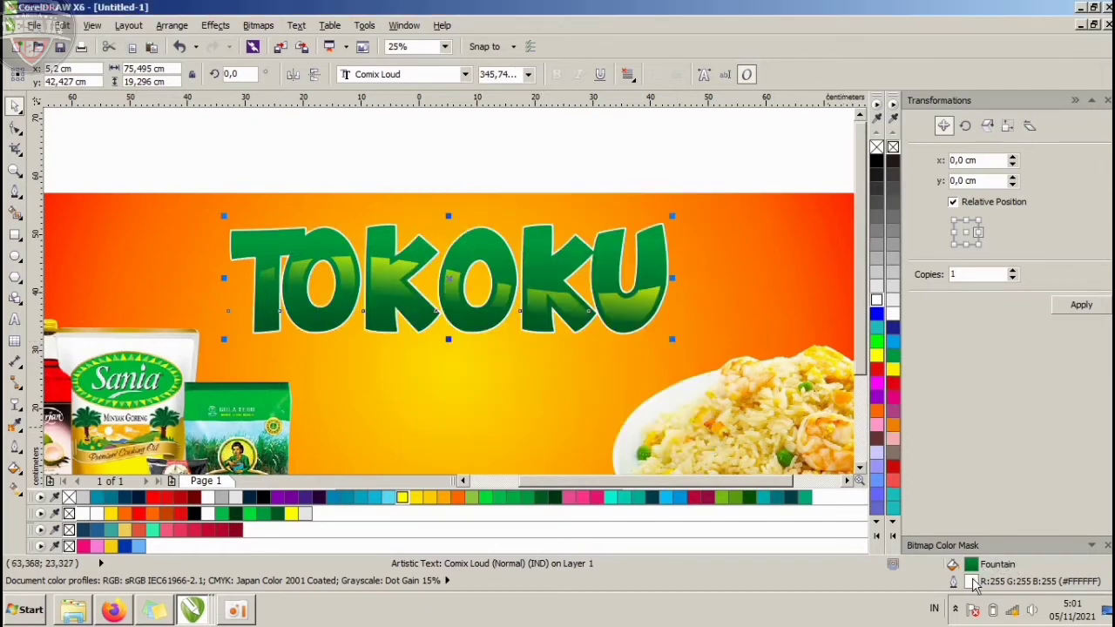
# - Switch the TOKOKU outline width unit to centimeters and set the width to 1.0 cm
pyautogui.doubleClick(972, 582)
pyautogui.click(523, 210)
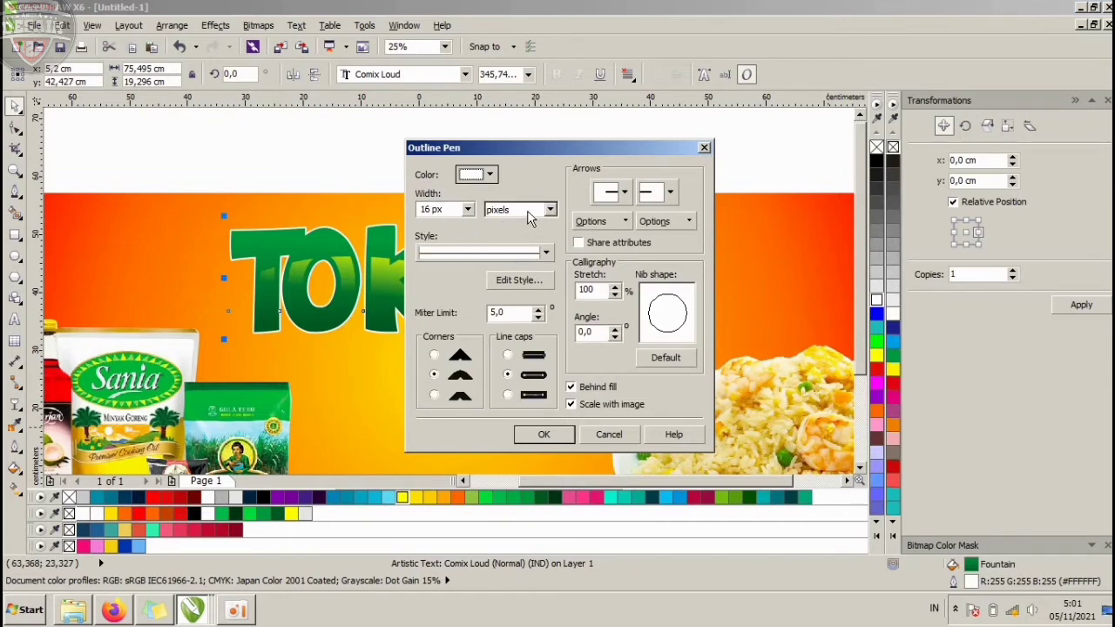
pyautogui.click(516, 332)
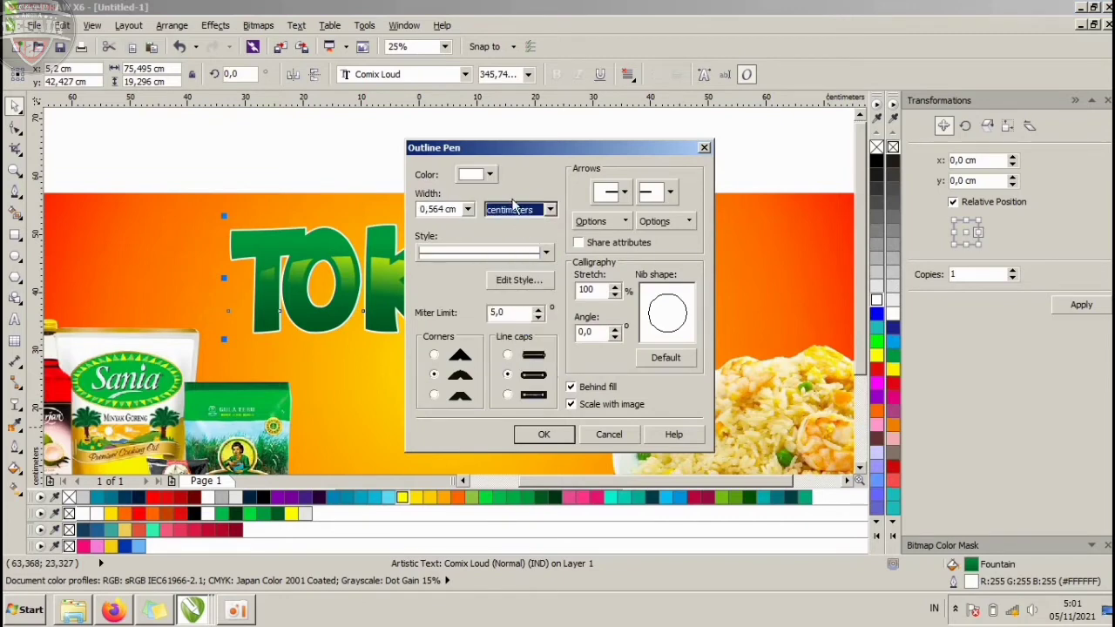
pyautogui.click(468, 210)
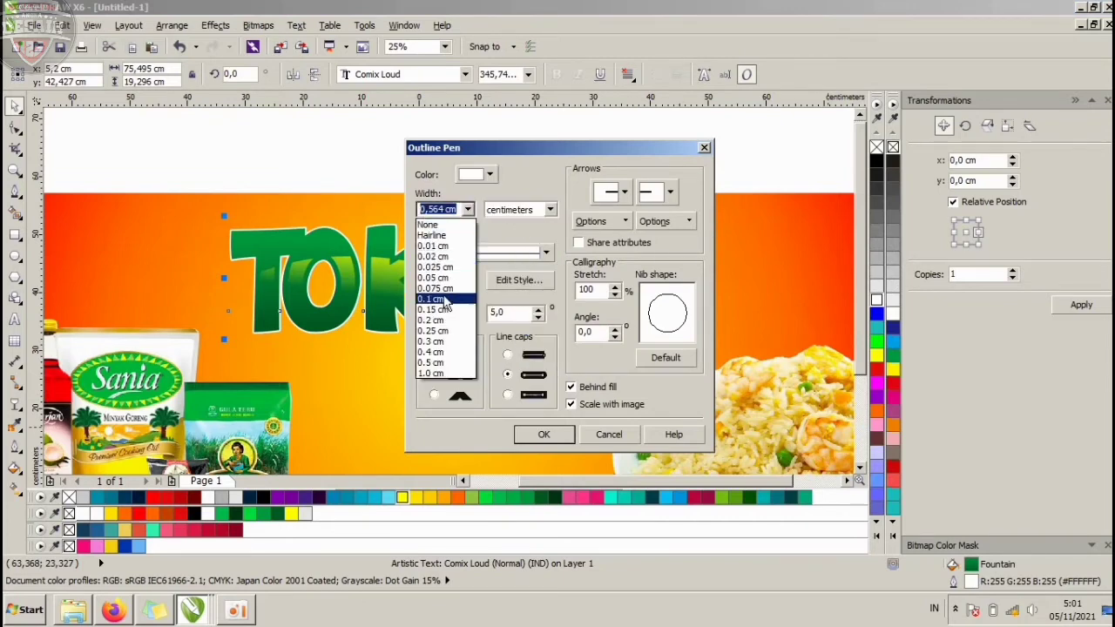
pyautogui.click(431, 365)
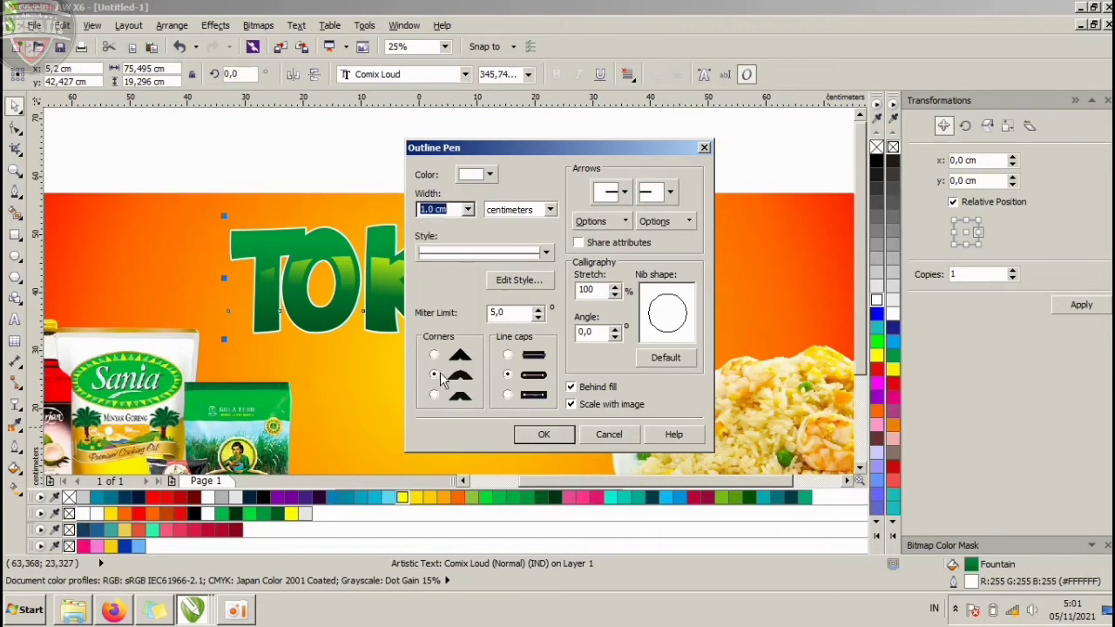
pyautogui.click(542, 434)
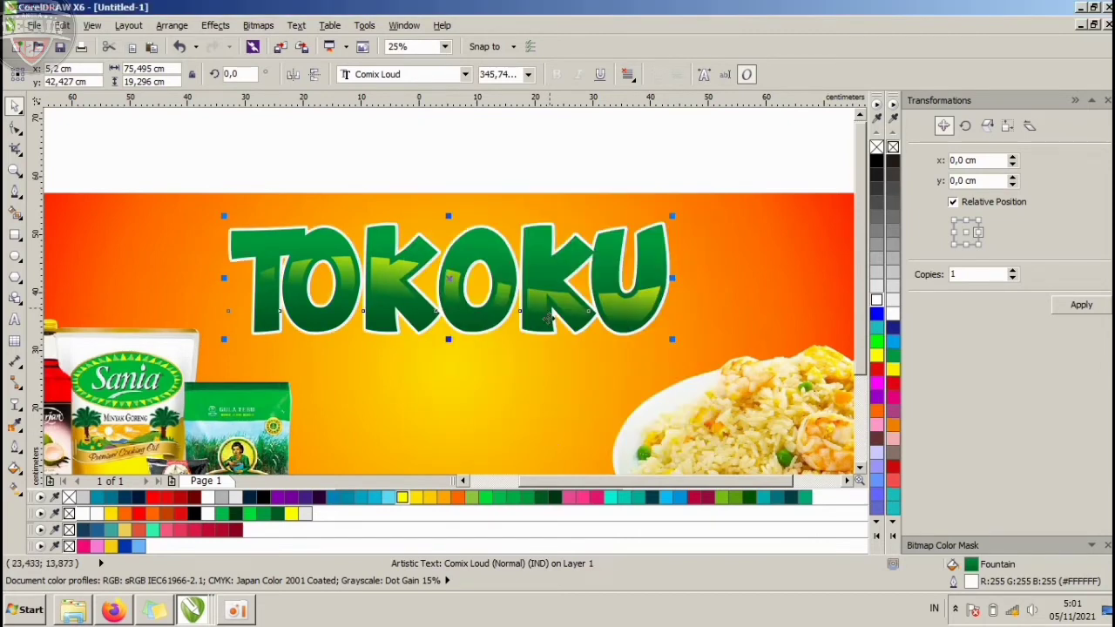
pyautogui.click(559, 162)
# - Set the TOKOKU title's white outline width to 3 cm
pyautogui.click(649, 251)
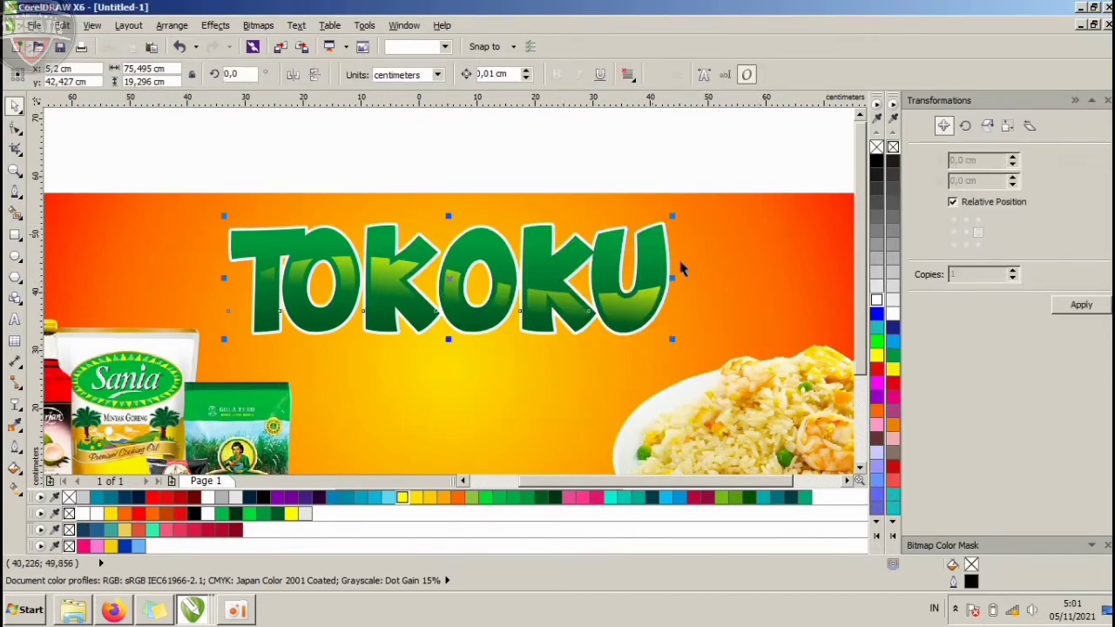
pyautogui.doubleClick(971, 583)
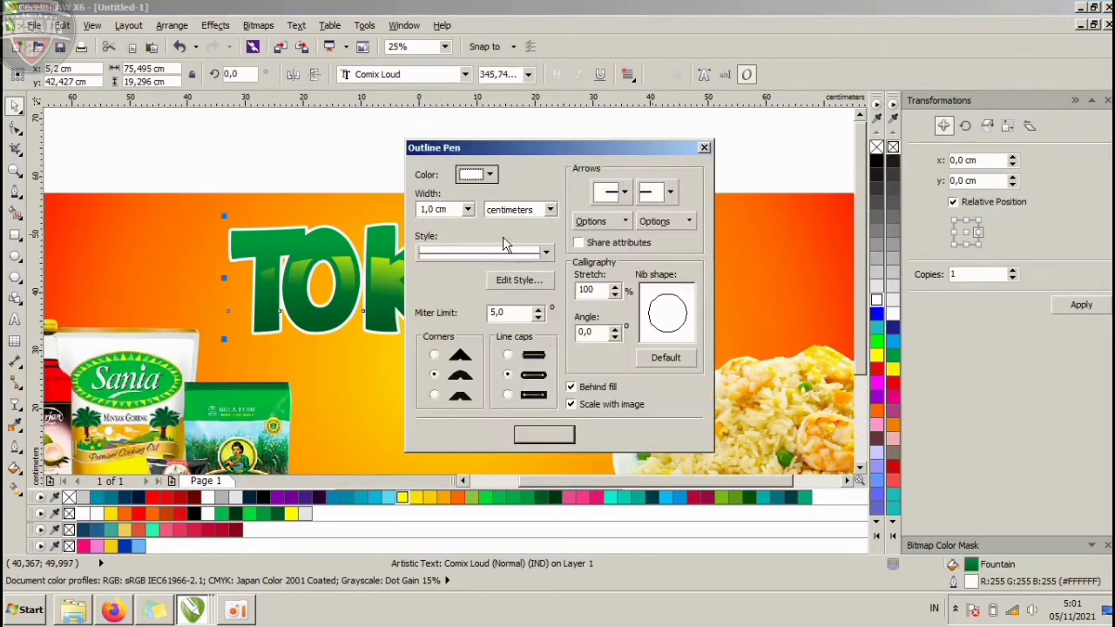
pyautogui.tripleClick(440, 209)
pyautogui.write('3')
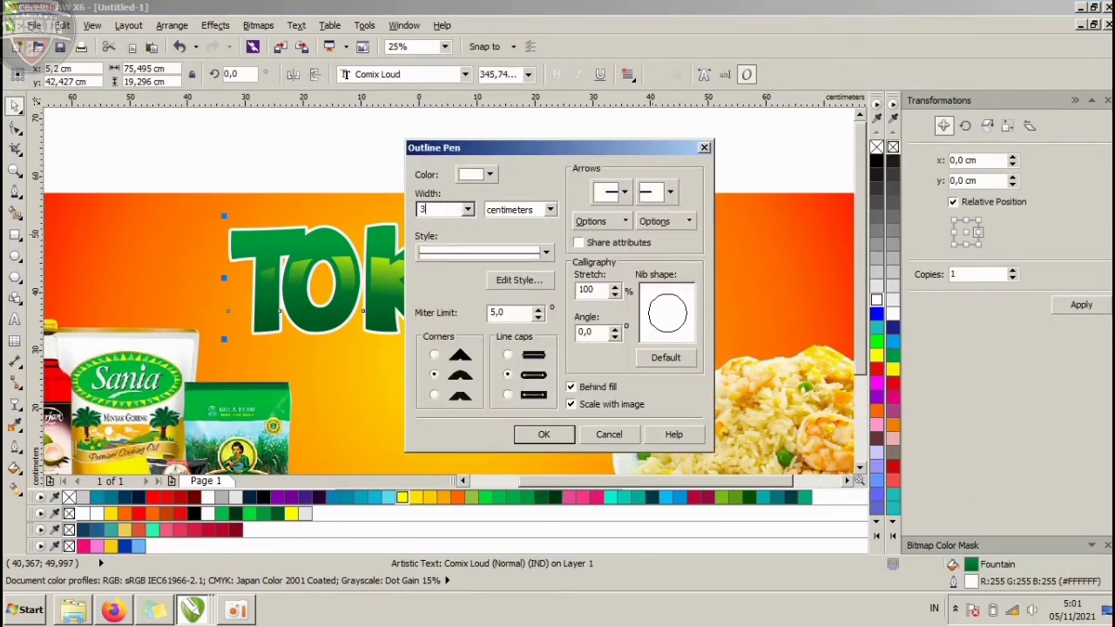
pyautogui.click(544, 433)
pyautogui.click(395, 149)
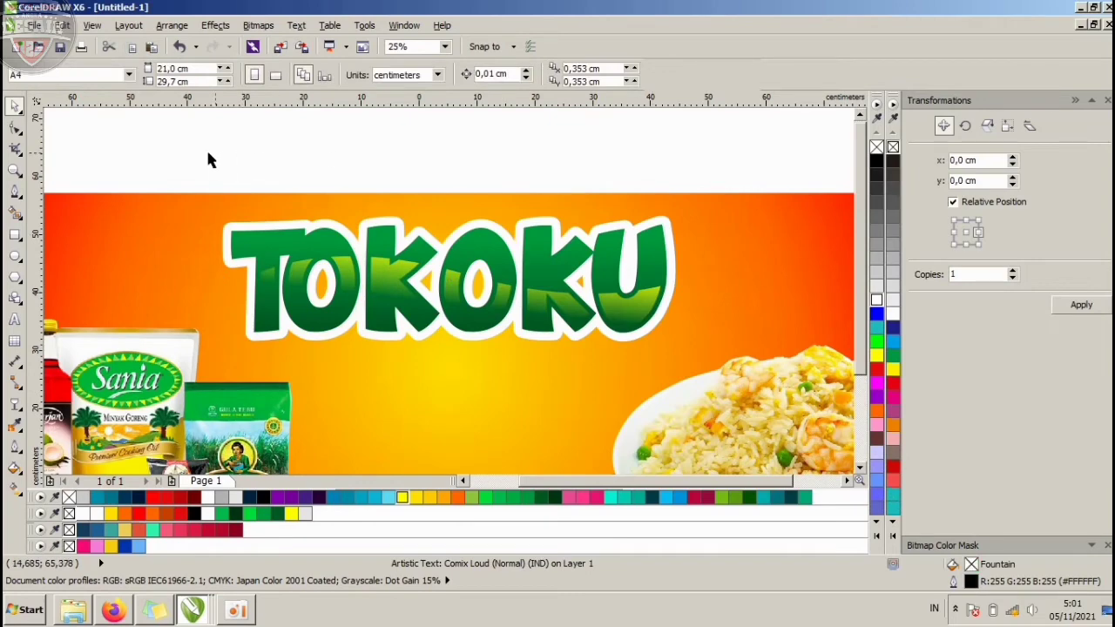
# - Select the TOKOKU title together with its gloss shapes and move them about 1.7 cm down
pyautogui.moveTo(206, 147); pyautogui.dragTo(741, 391)
pyautogui.moveTo(627, 299); pyautogui.dragTo(627, 309)
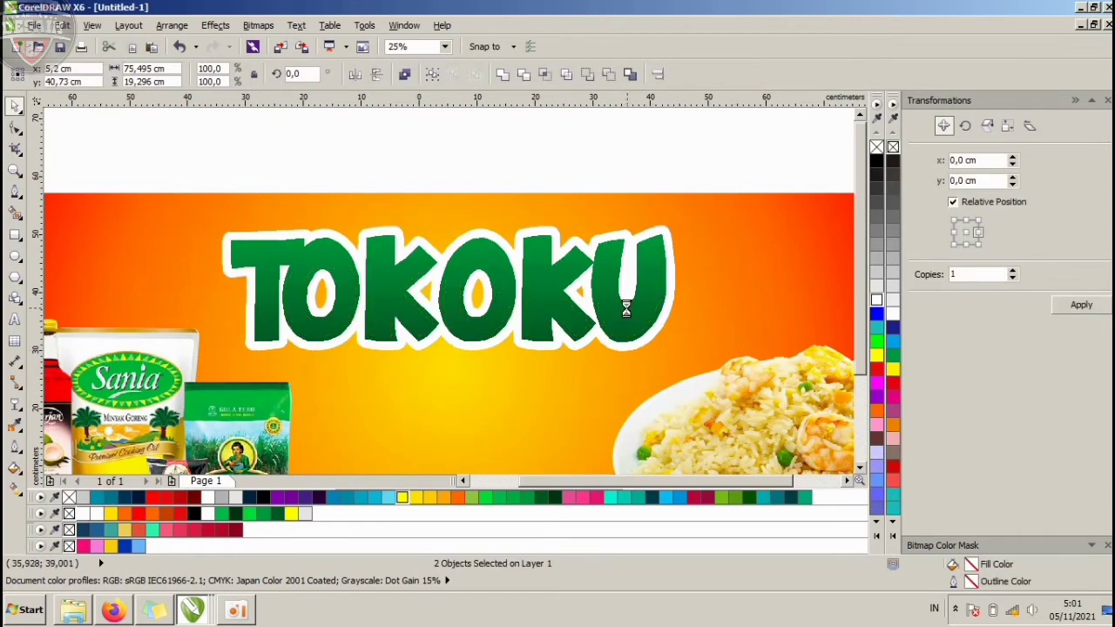
pyautogui.click(493, 175)
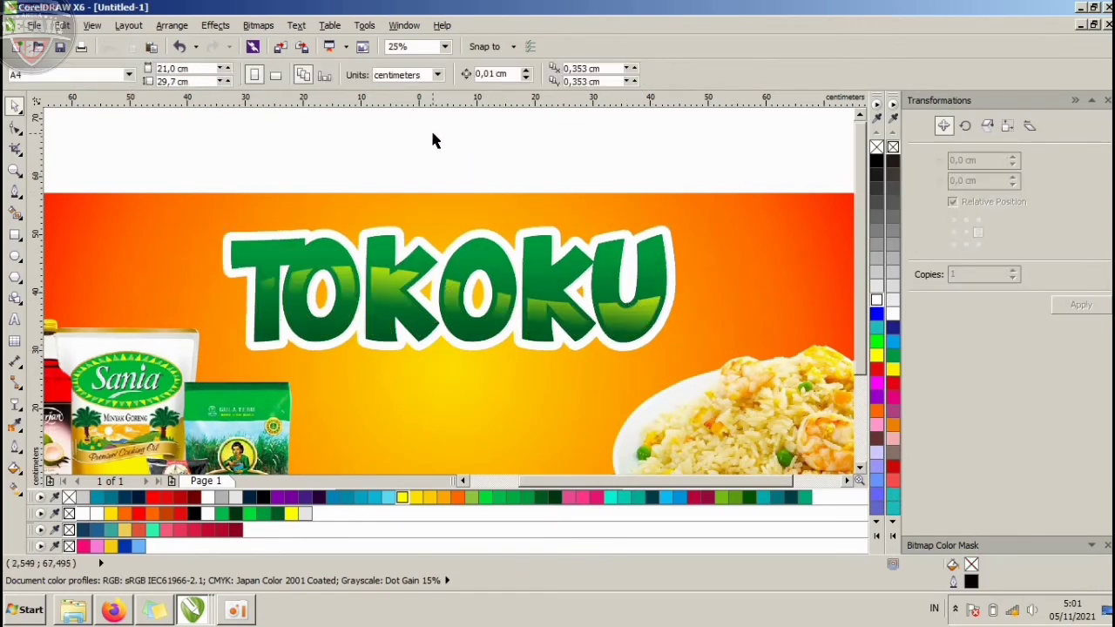
# - Draw a closed, smooth freeform curve around the TOKOKU title, about 92 by 32 cm
pyautogui.click(15, 191)
pyautogui.click(281, 365)
pyautogui.moveTo(233, 351); pyautogui.dragTo(219, 320)
pyautogui.moveTo(210, 280); pyautogui.dragTo(198, 265)
pyautogui.moveTo(240, 206); pyautogui.dragTo(303, 201)
pyautogui.moveTo(390, 199); pyautogui.dragTo(450, 202)
pyautogui.moveTo(521, 208); pyautogui.dragTo(600, 202)
pyautogui.moveTo(681, 210); pyautogui.dragTo(709, 232)
pyautogui.moveTo(728, 264); pyautogui.dragTo(727, 300)
pyautogui.moveTo(651, 376); pyautogui.dragTo(590, 387)
pyautogui.moveTo(471, 378); pyautogui.dragTo(427, 386)
pyautogui.moveTo(336, 384)
pyautogui.mouseDown()
pyautogui.moveTo(310, 375)
pyautogui.moveTo(327, 367)
pyautogui.mouseUp()
pyautogui.hotkey('ctrl', 'z')
pyautogui.hotkey('ctrl', 'z')
pyautogui.click(280, 366)
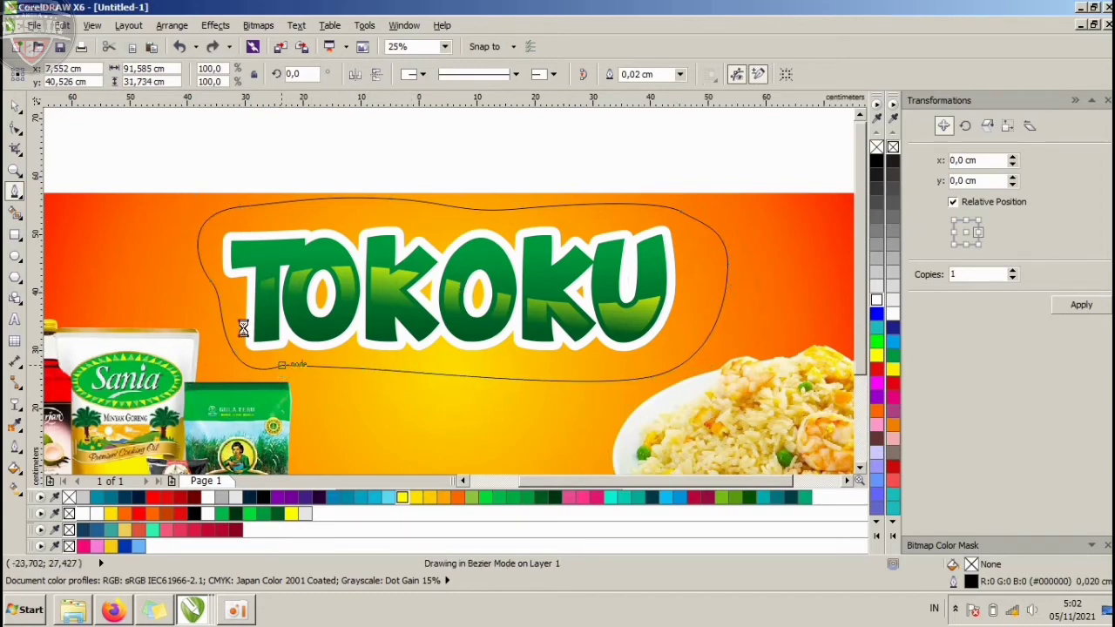
# - Fill the freeform curve with white, remove its outline, and shift it about 1 cm to the left
pyautogui.click(14, 106)
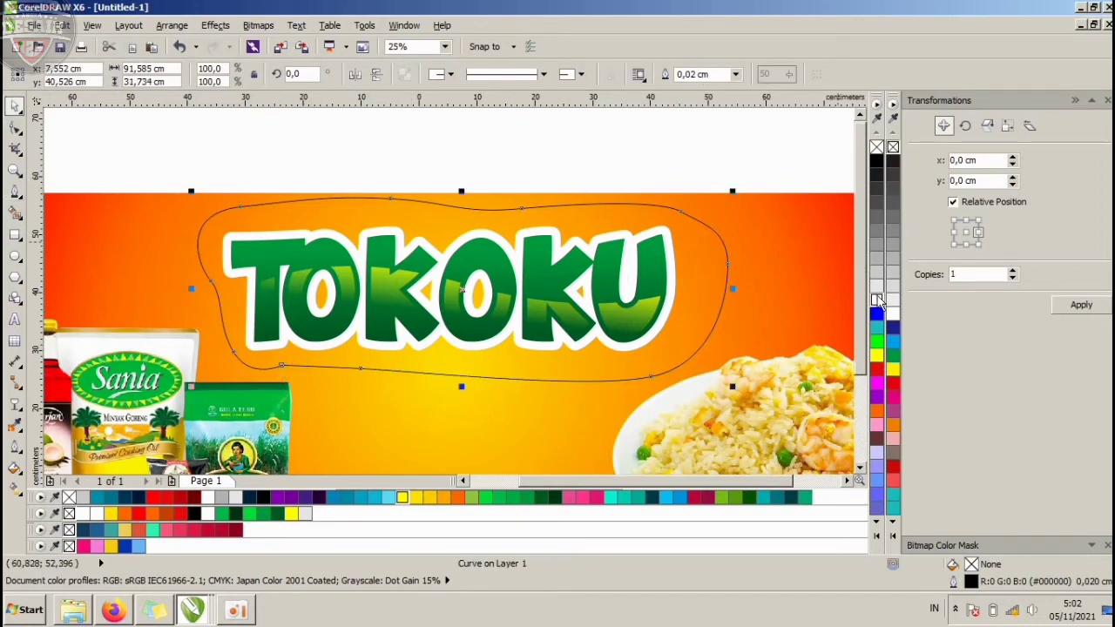
pyautogui.click(876, 300)
pyautogui.rightClick(877, 147)
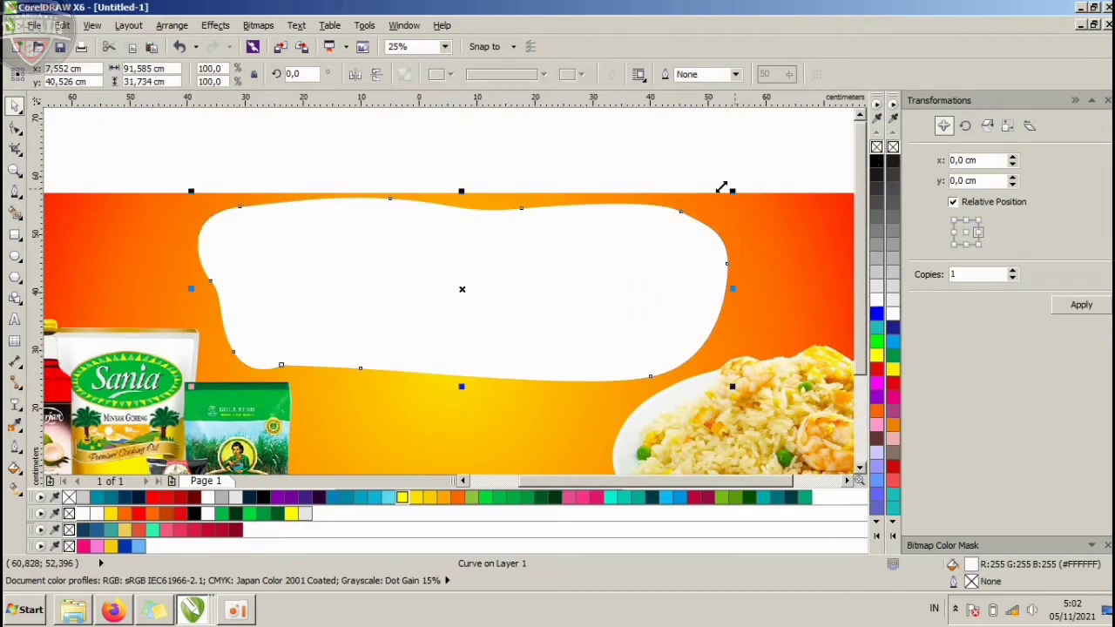
pyautogui.click(540, 158)
pyautogui.moveTo(546, 244); pyautogui.dragTo(541, 244)
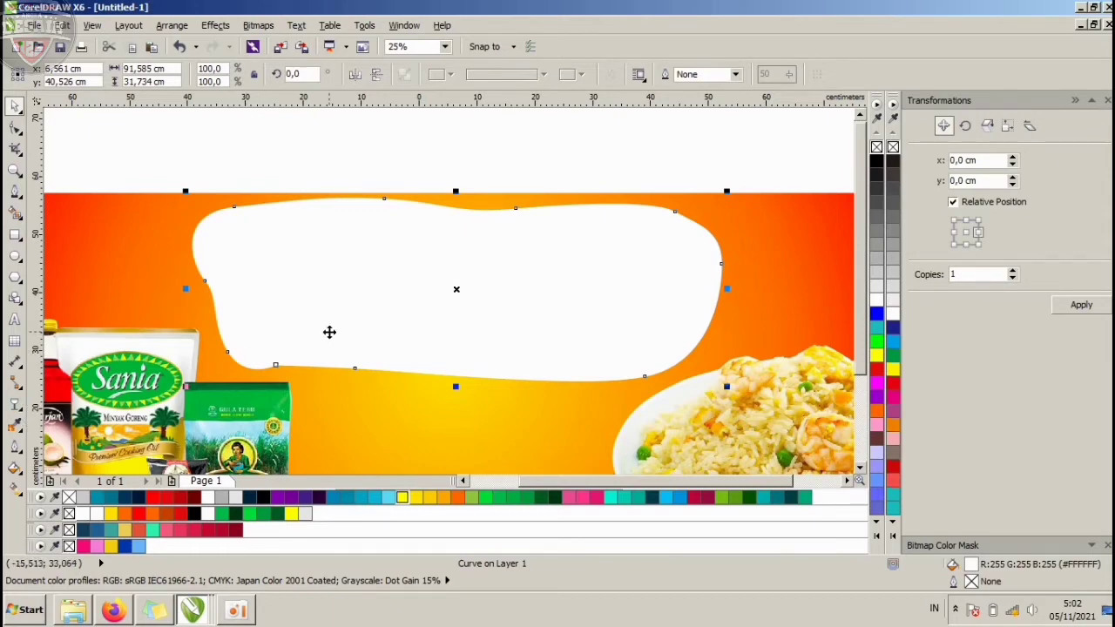
pyautogui.hotkey('alt', 'b')
pyautogui.press('c')
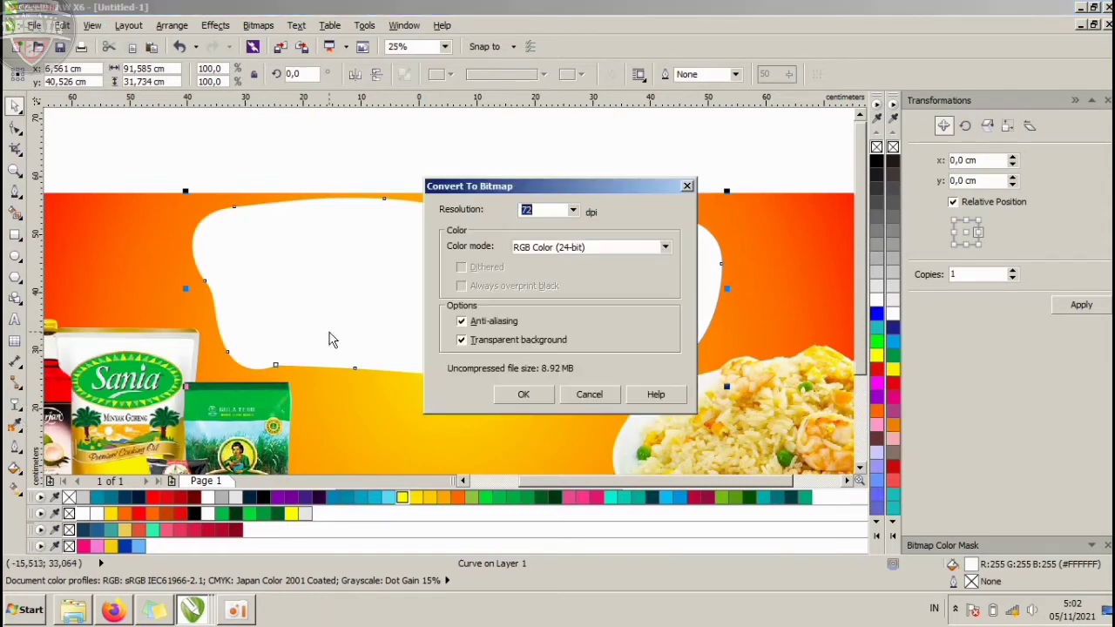
pyautogui.click(686, 186)
# - Convert the white shape to a 72 dpi, RGB Color (24-bit) bitmap with anti-aliasing and a transparent background
pyautogui.click(260, 27)
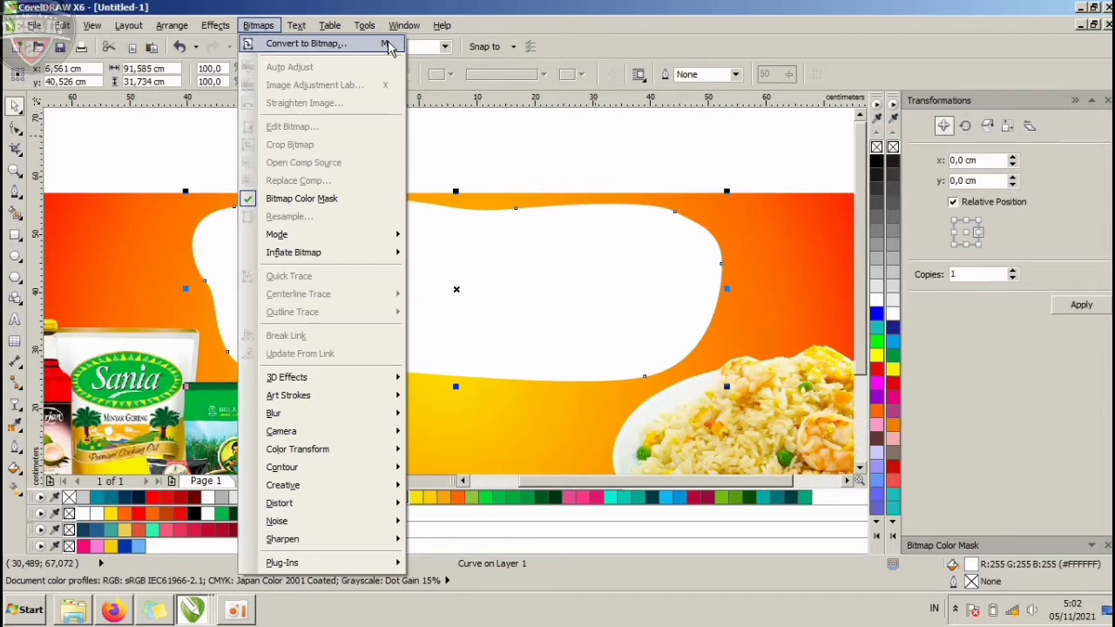
pyautogui.click(328, 44)
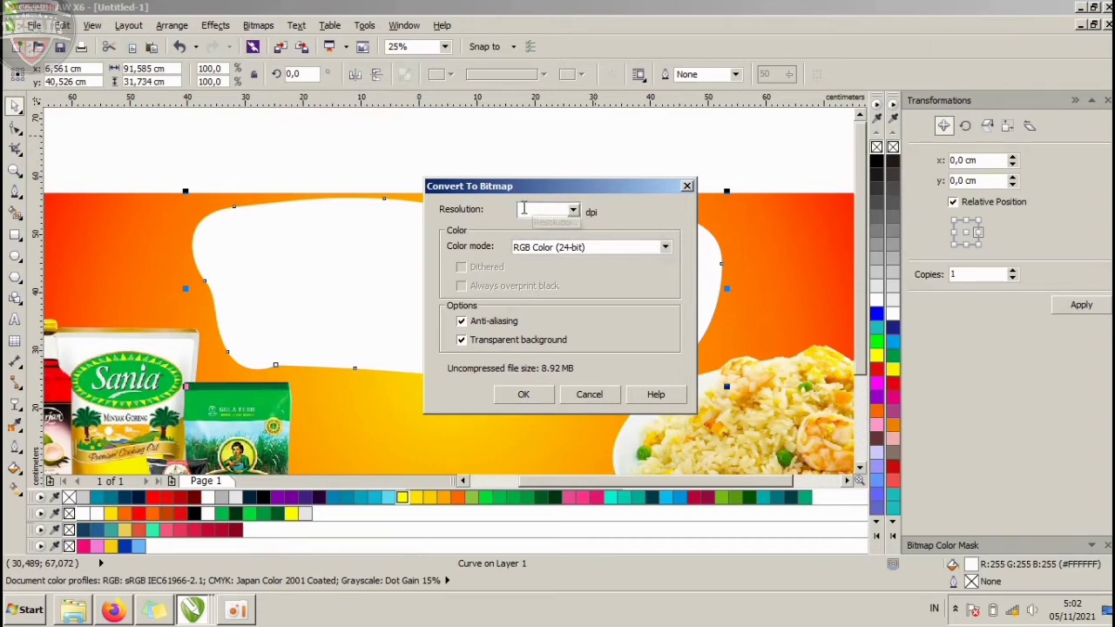
pyautogui.click(523, 397)
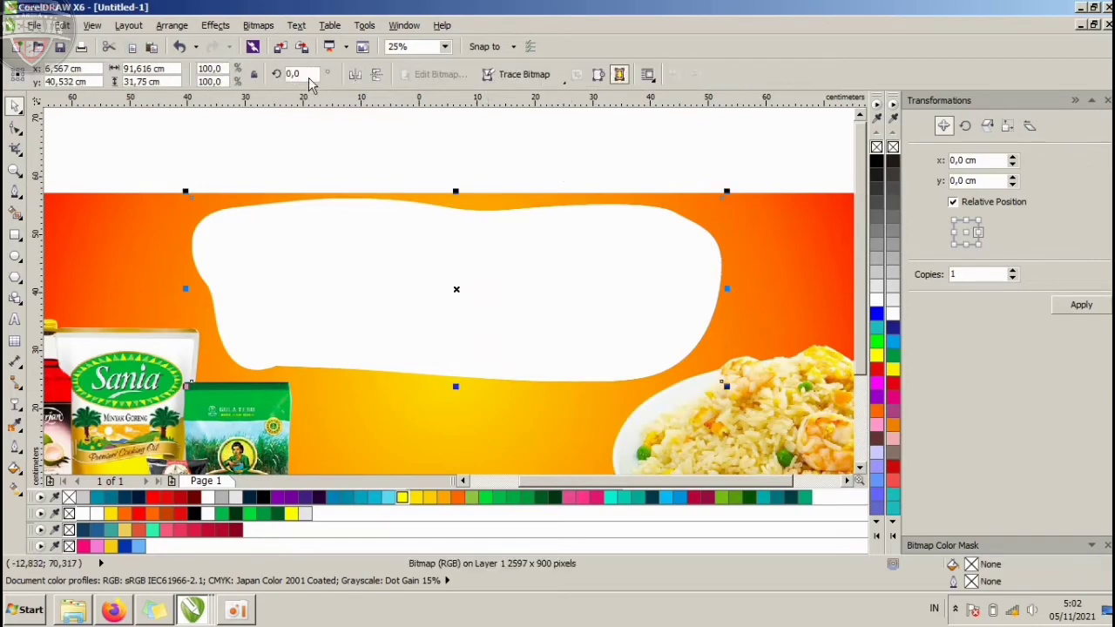
# - Open Gaussian Blur for the white bitmap and preview radii of 8, 35 and 72 pixels
pyautogui.click(223, 26)
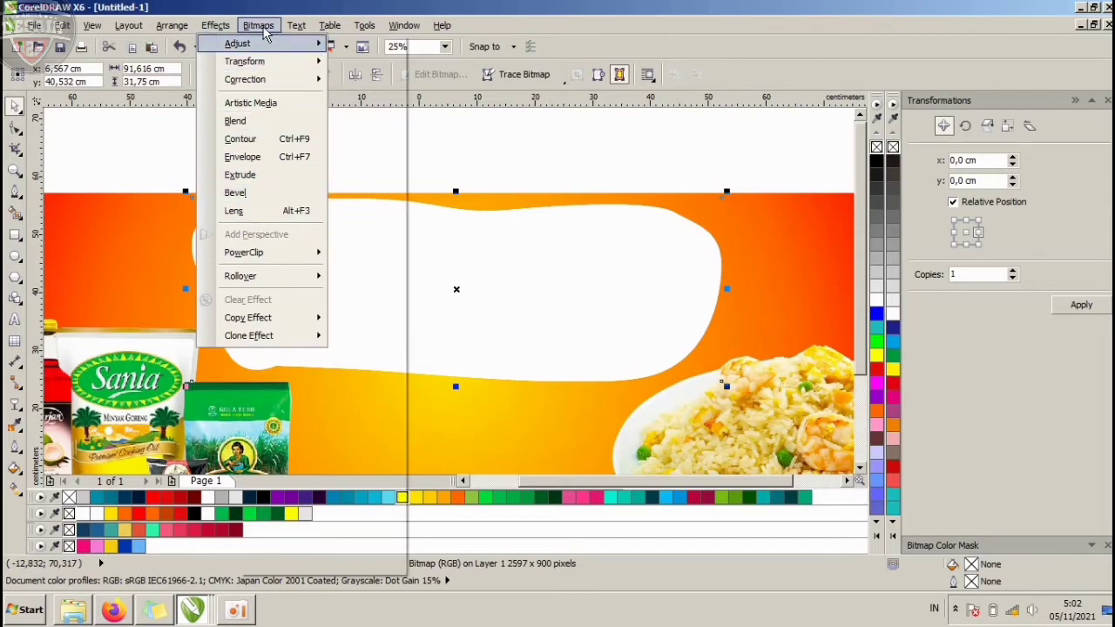
pyautogui.moveTo(261, 28)
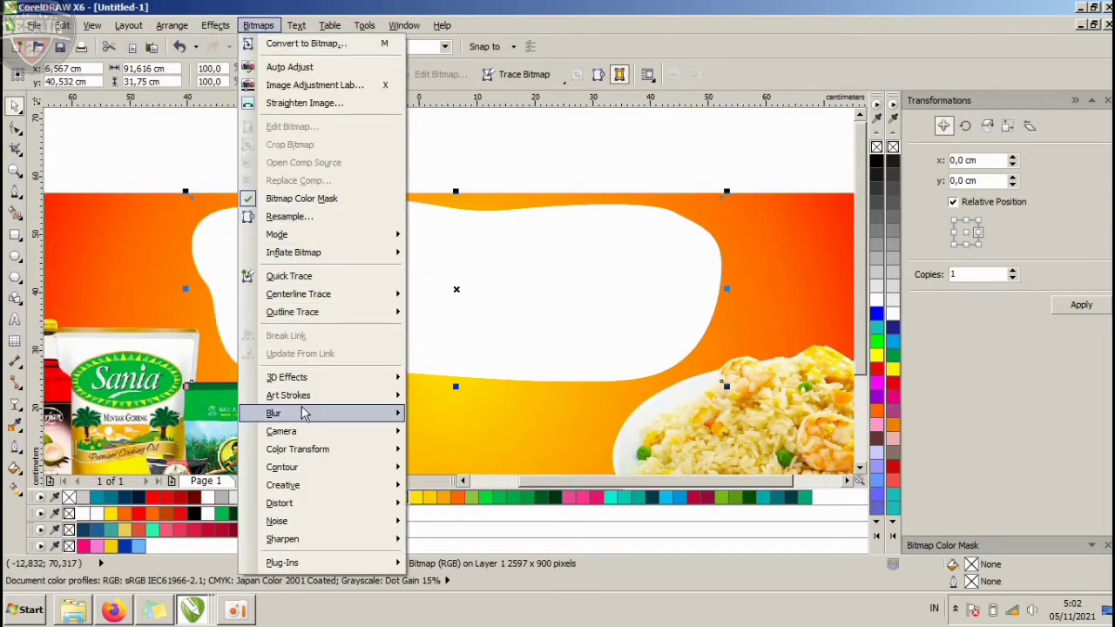
pyautogui.moveTo(303, 415)
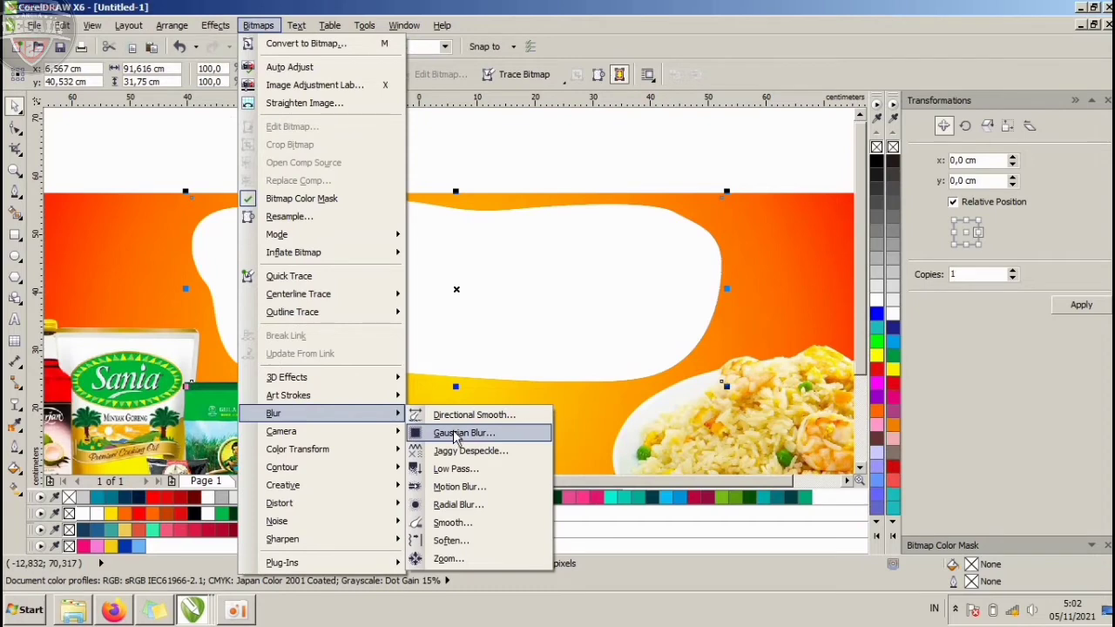
pyautogui.click(462, 433)
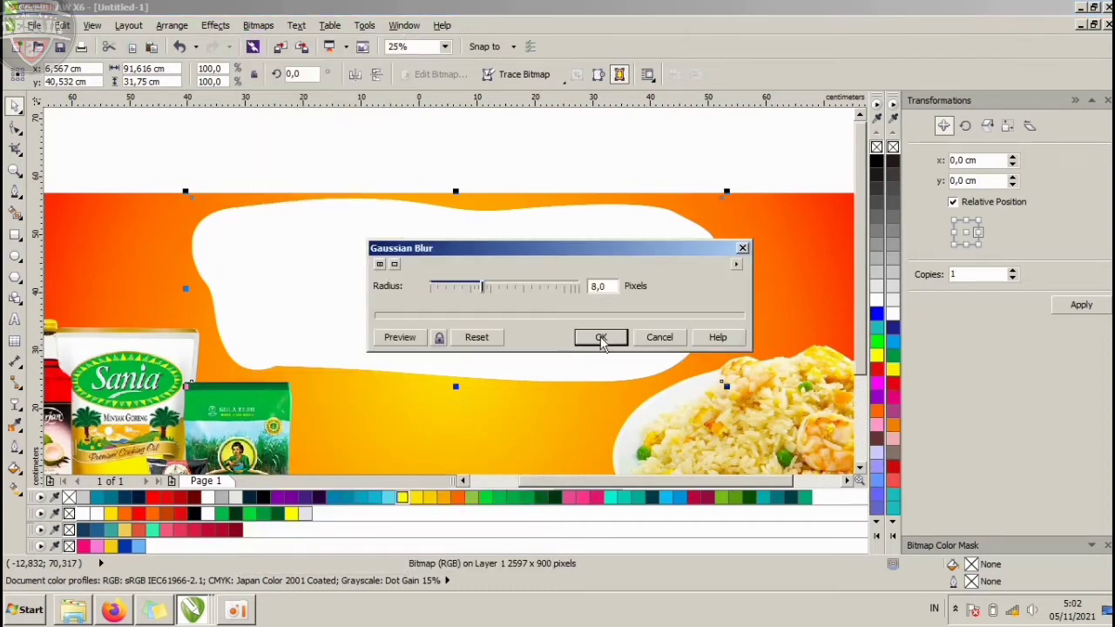
pyautogui.click(393, 343)
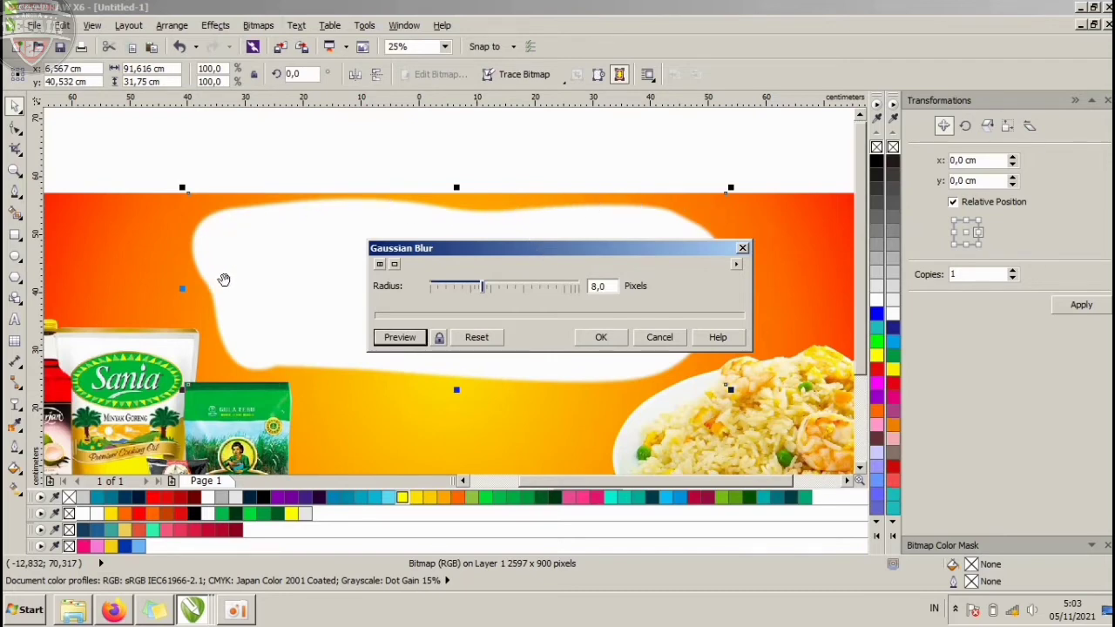
pyautogui.click(525, 287)
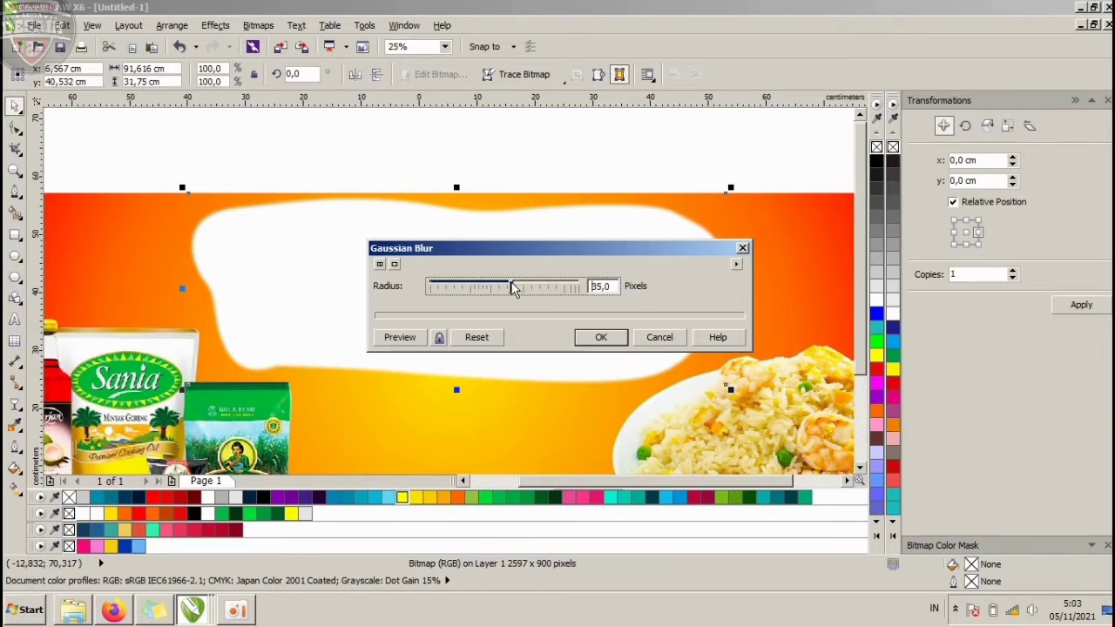
pyautogui.click(413, 341)
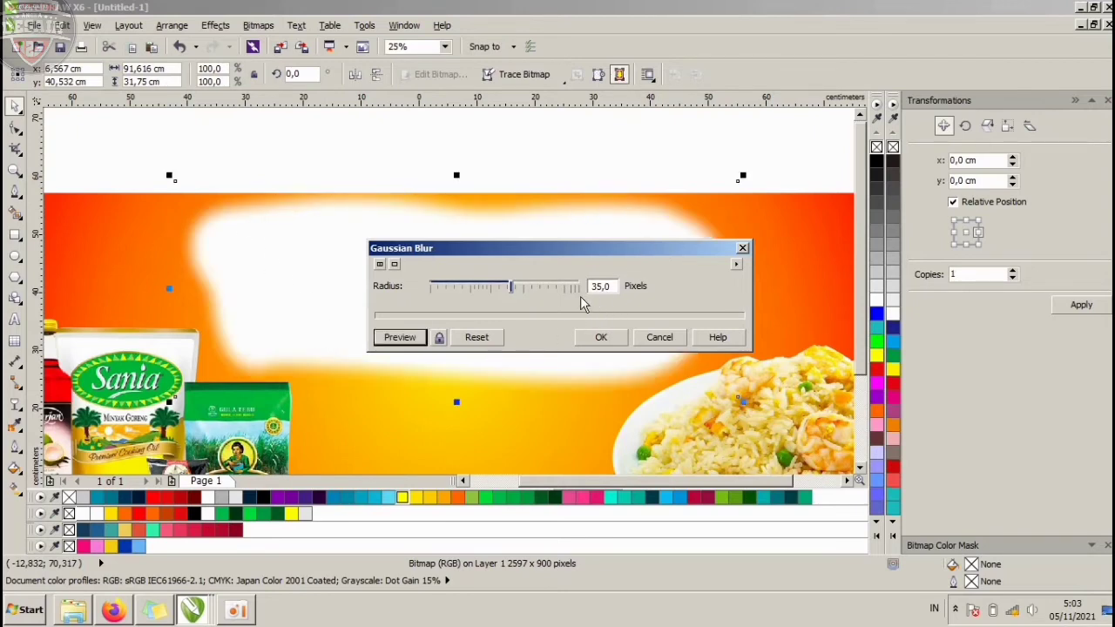
pyautogui.click(542, 287)
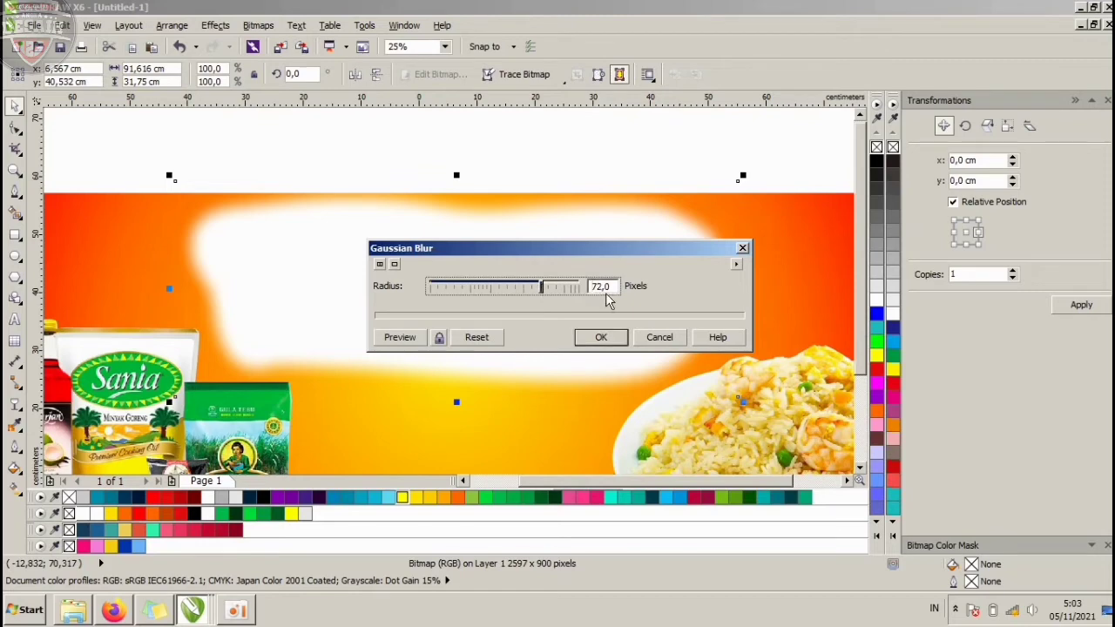
pyautogui.click(402, 345)
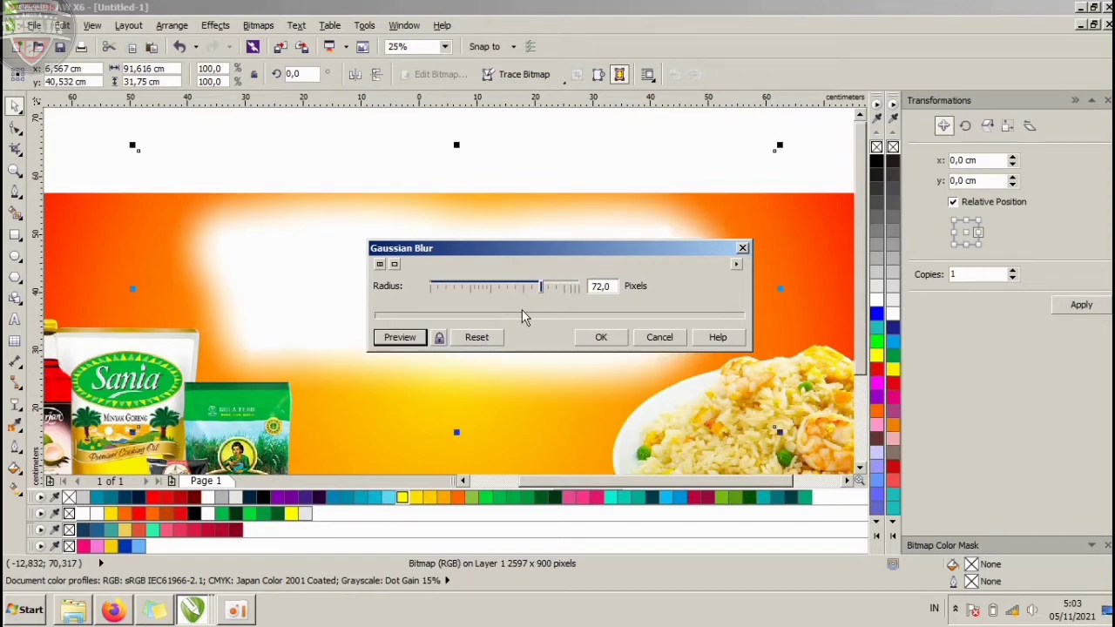
# - Raise the Gaussian Blur radius to 110 pixels, preview it, and apply the blur to the white bitmap
pyautogui.moveTo(560, 286); pyautogui.dragTo(567, 290)
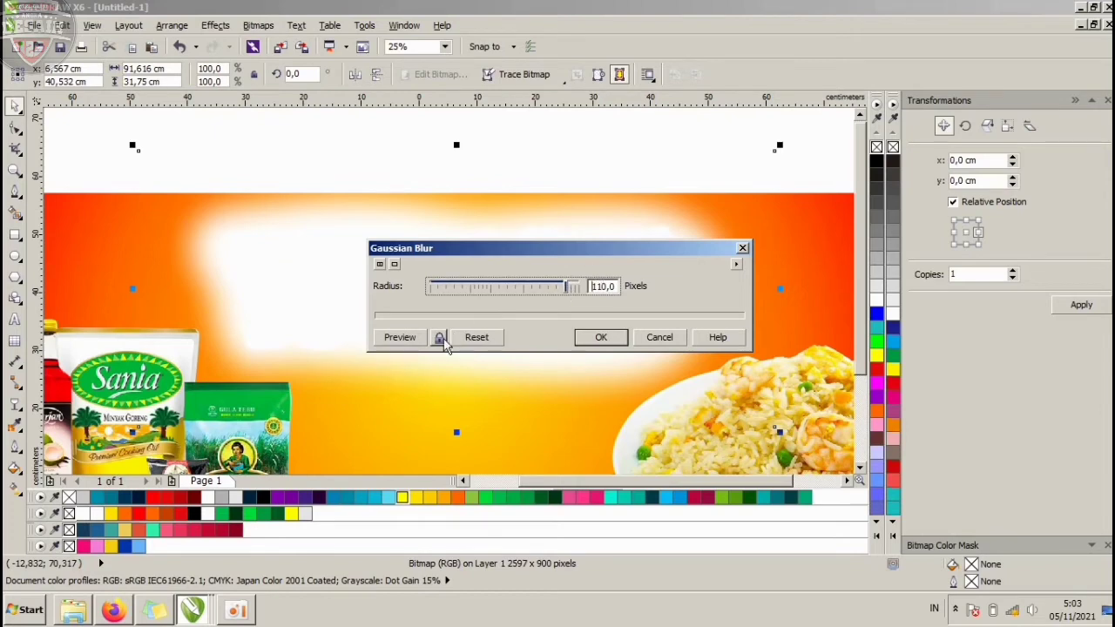
pyautogui.click(405, 344)
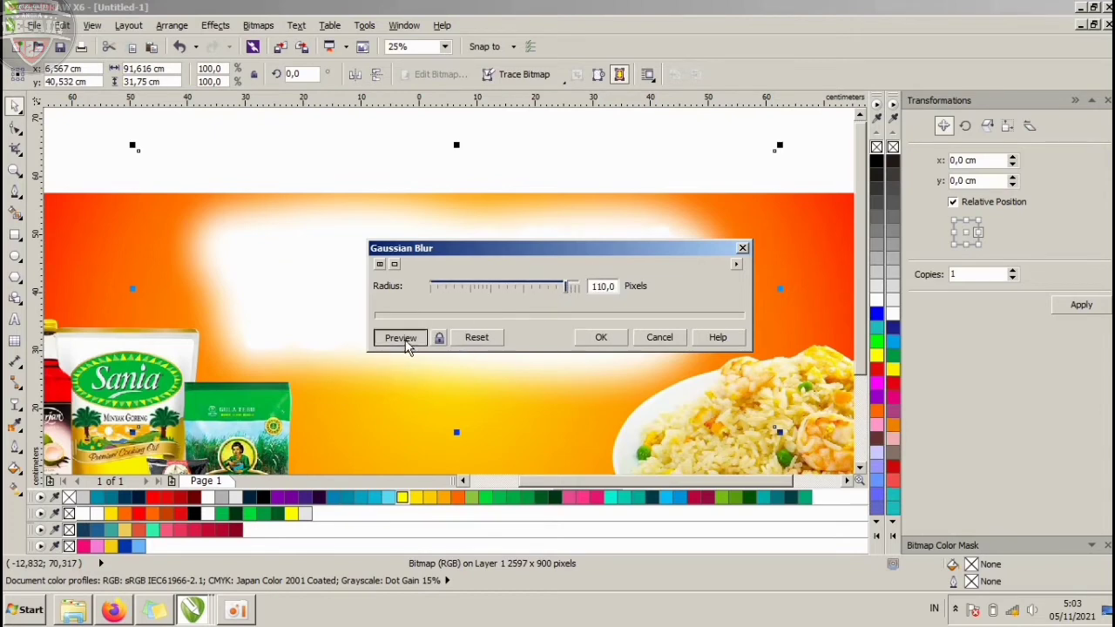
pyautogui.click(557, 290)
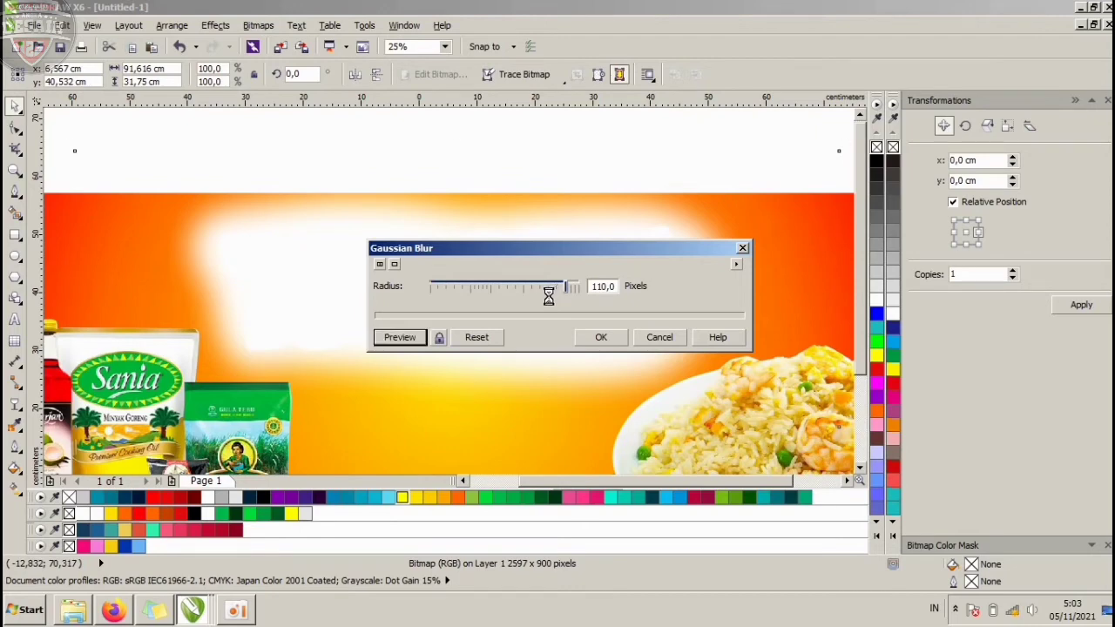
pyautogui.click(592, 343)
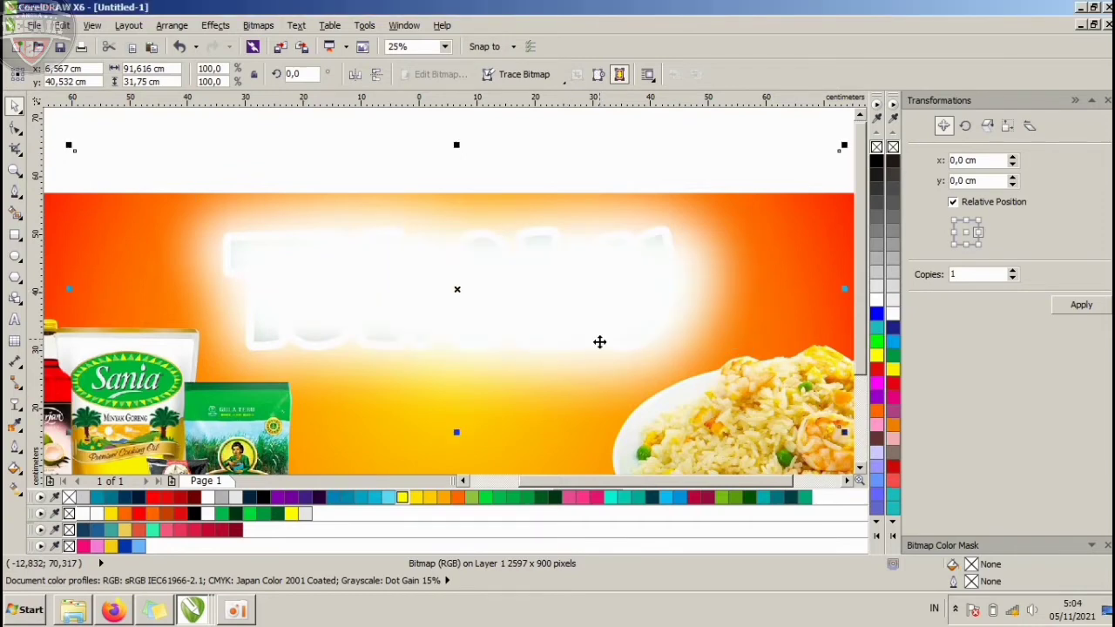
# - PowerClip the blurred white bitmap inside the orange-red gradient background so it glows behind the TOKOKU title
pyautogui.scroll(-2, 575, 256)
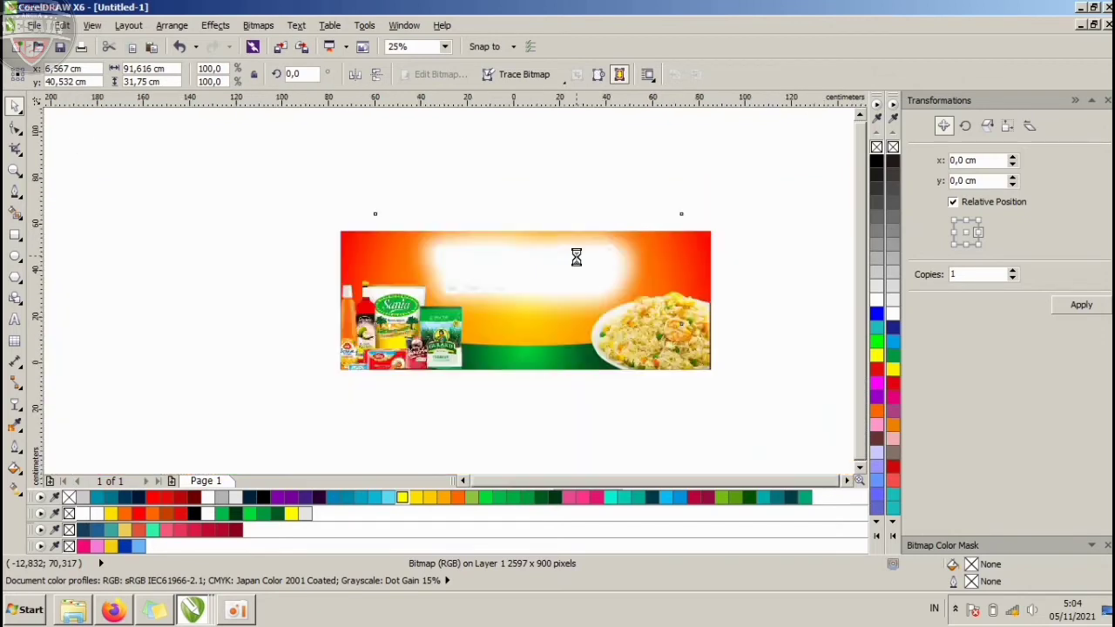
pyautogui.scroll(1, 585, 259)
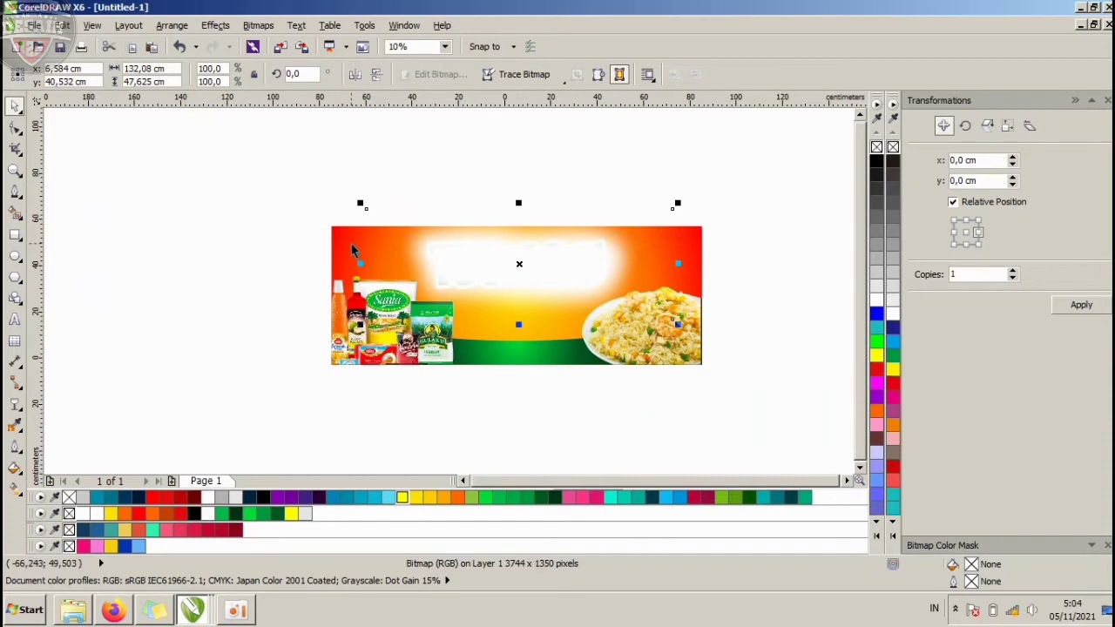
pyautogui.scroll(2, 353, 251)
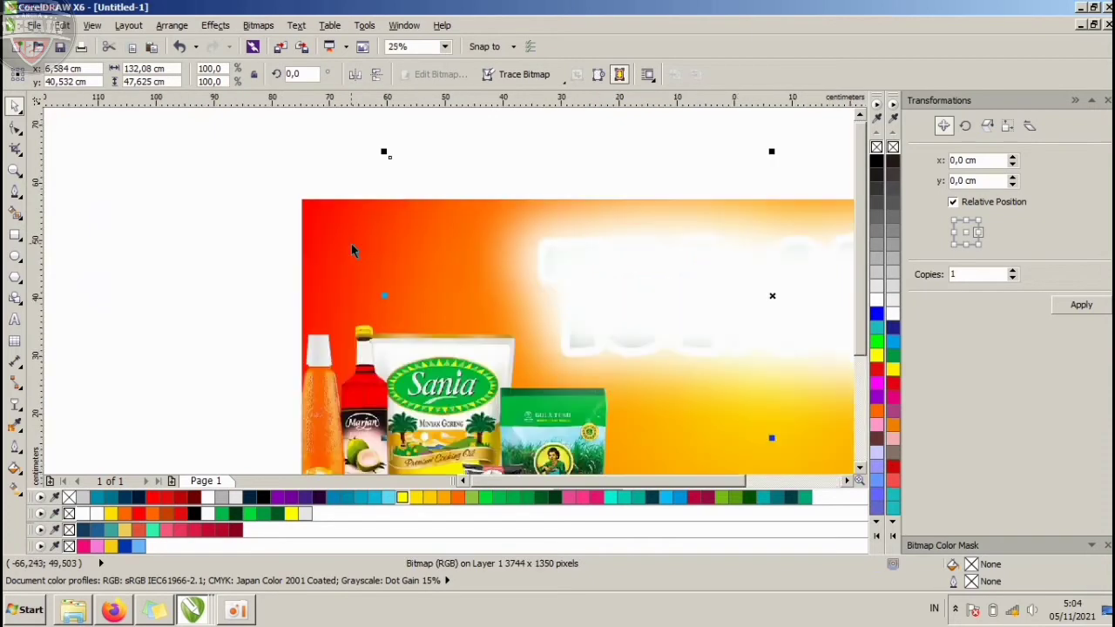
pyautogui.click(215, 26)
pyautogui.moveTo(253, 252)
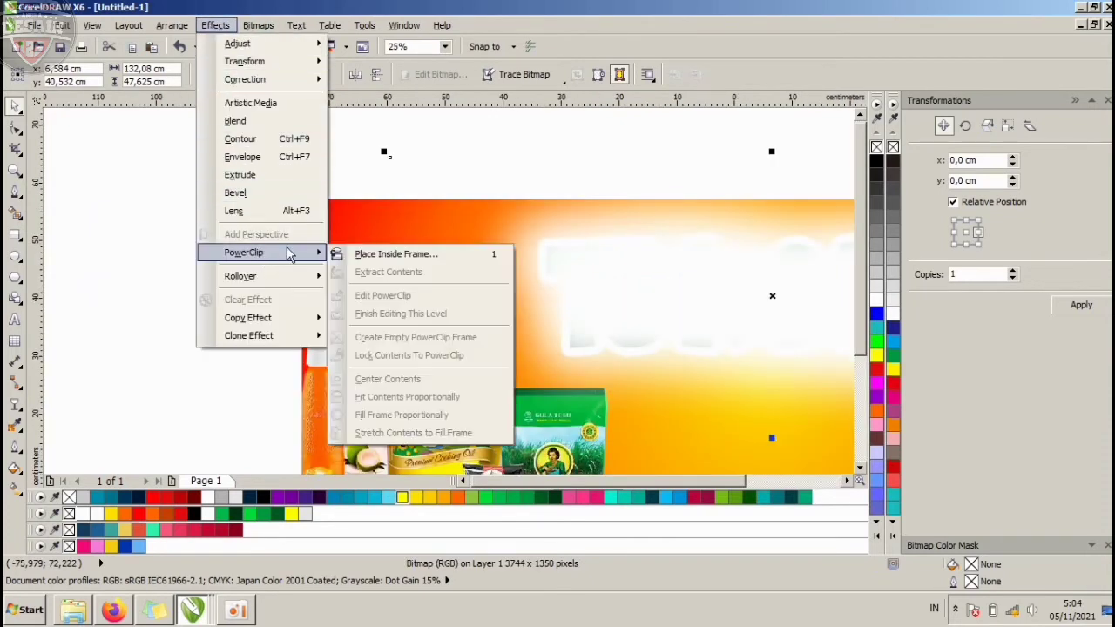
pyautogui.click(374, 257)
pyautogui.click(313, 245)
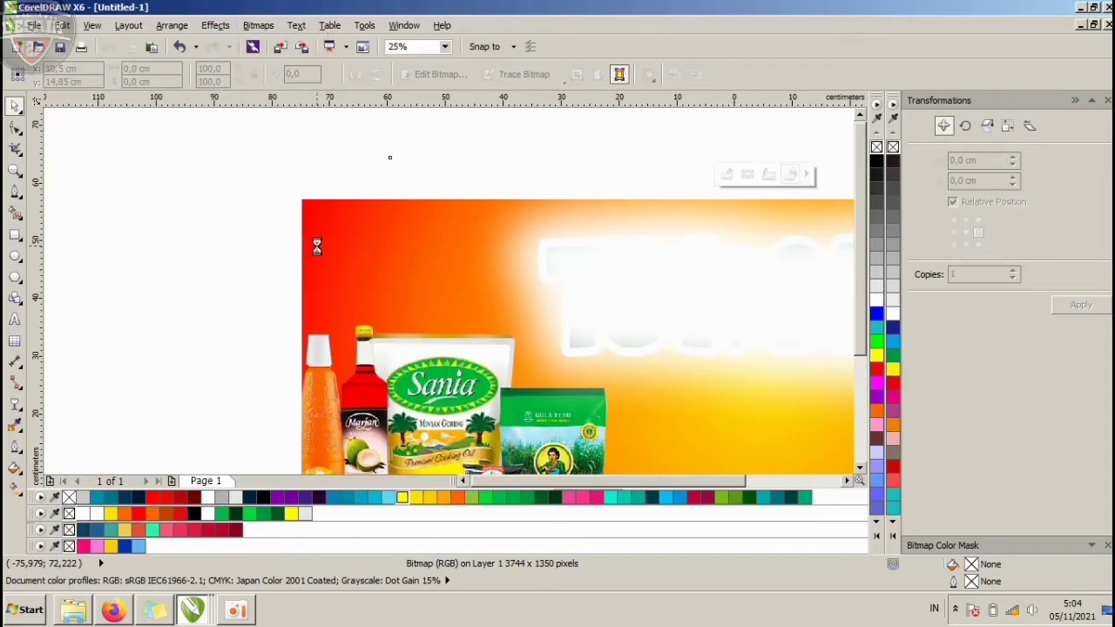
pyautogui.click(265, 212)
pyautogui.scroll(-2, 268, 211)
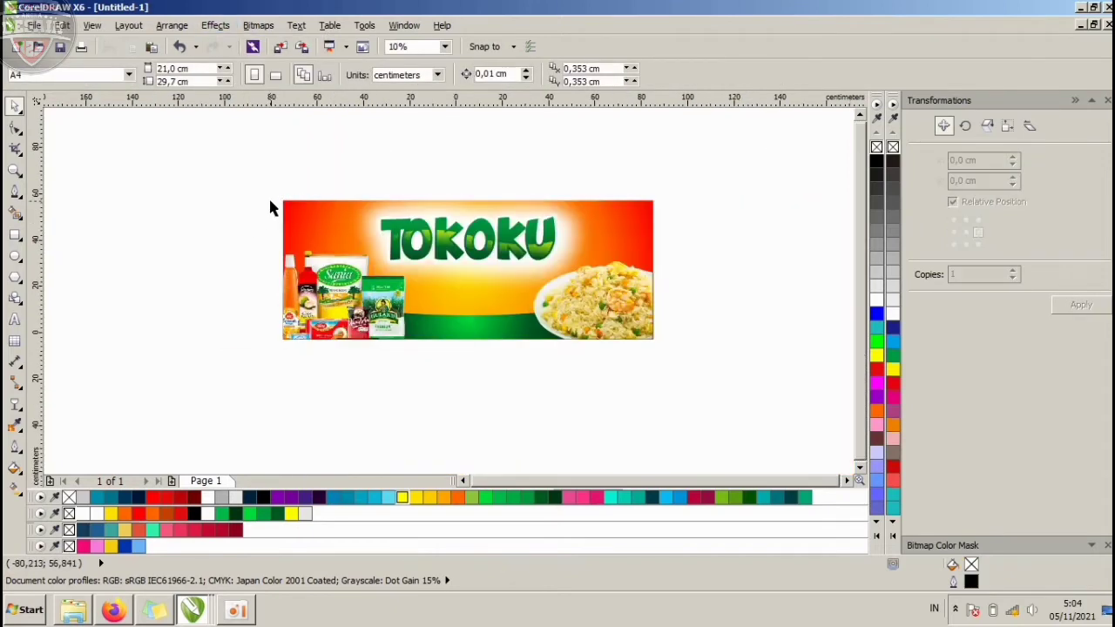
pyautogui.scroll(-1, 466, 213)
pyautogui.scroll(1, 477, 216)
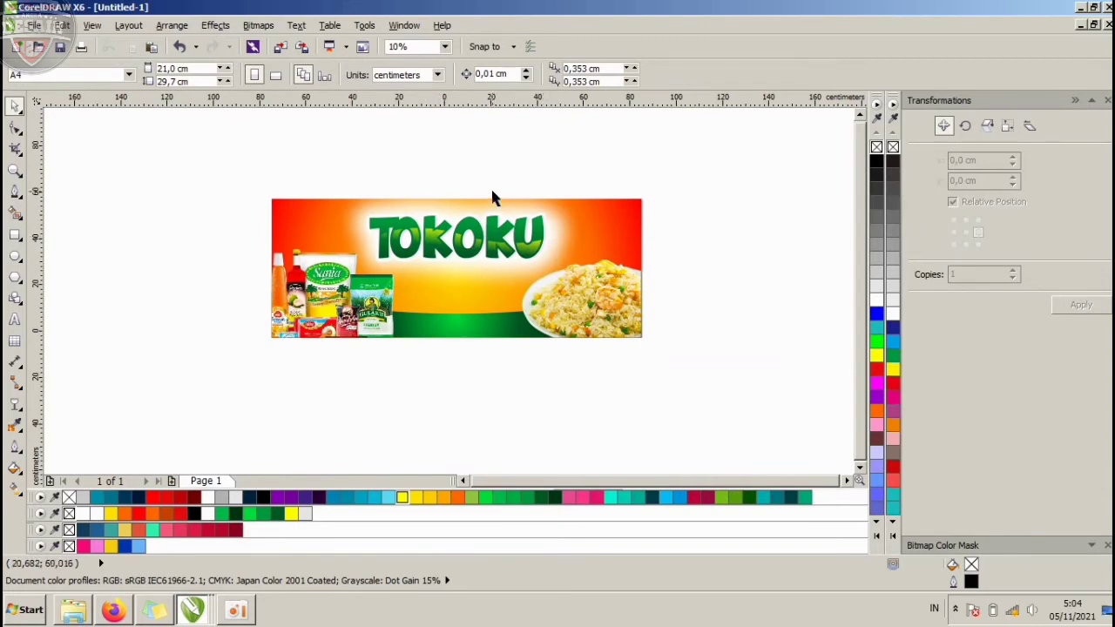
pyautogui.scroll(1, 491, 193)
pyautogui.scroll(-1, 491, 194)
pyautogui.click(14, 319)
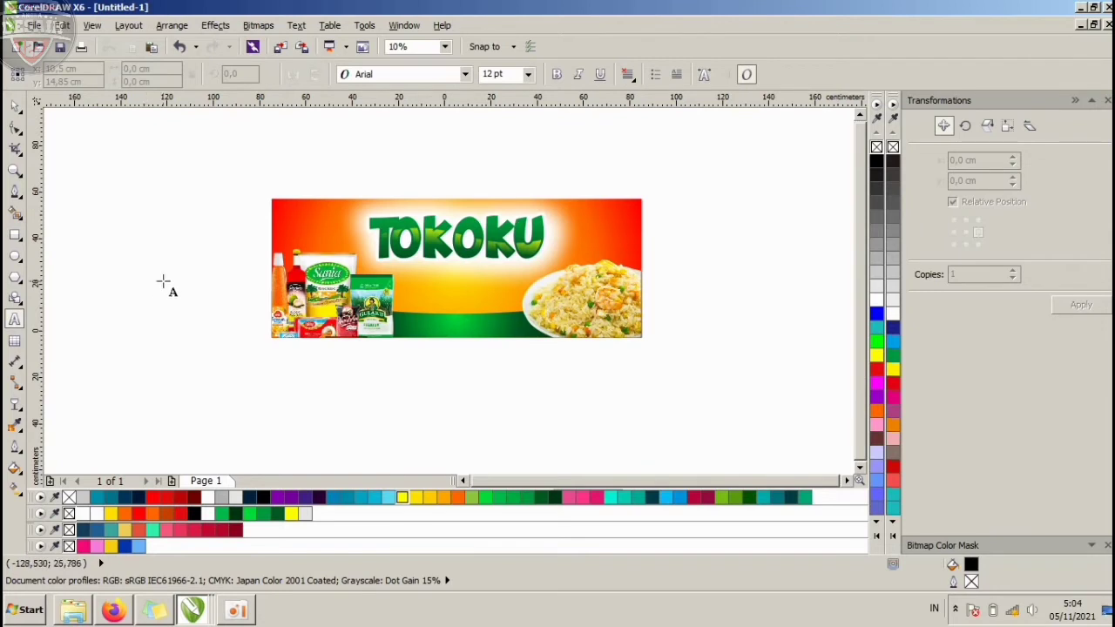
pyautogui.click(14, 105)
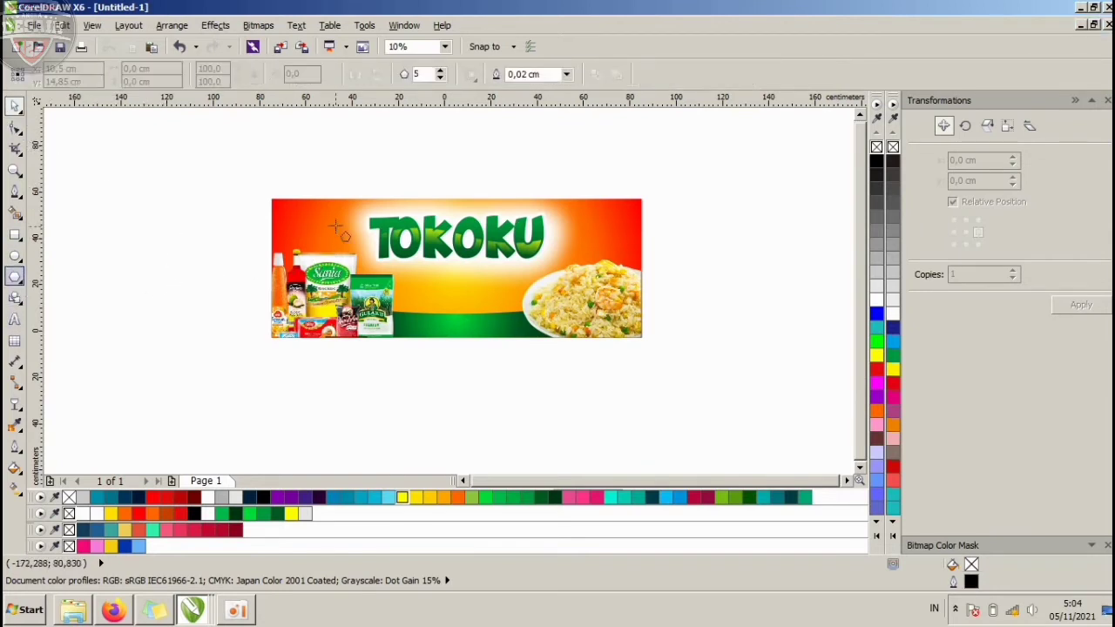
pyautogui.scroll(2, 336, 226)
pyautogui.moveTo(328, 231); pyautogui.dragTo(376, 279)
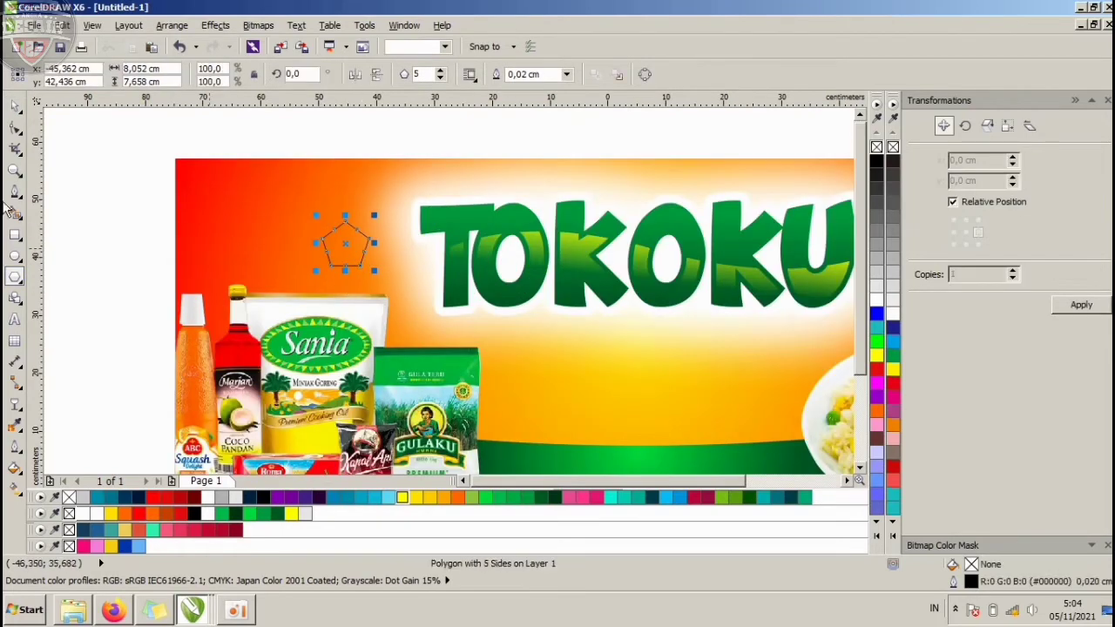
pyautogui.press('Delete')
# - Draw a circle about 6.9 cm in diameter above the Sania pack, filled white with no outline
pyautogui.click(15, 255)
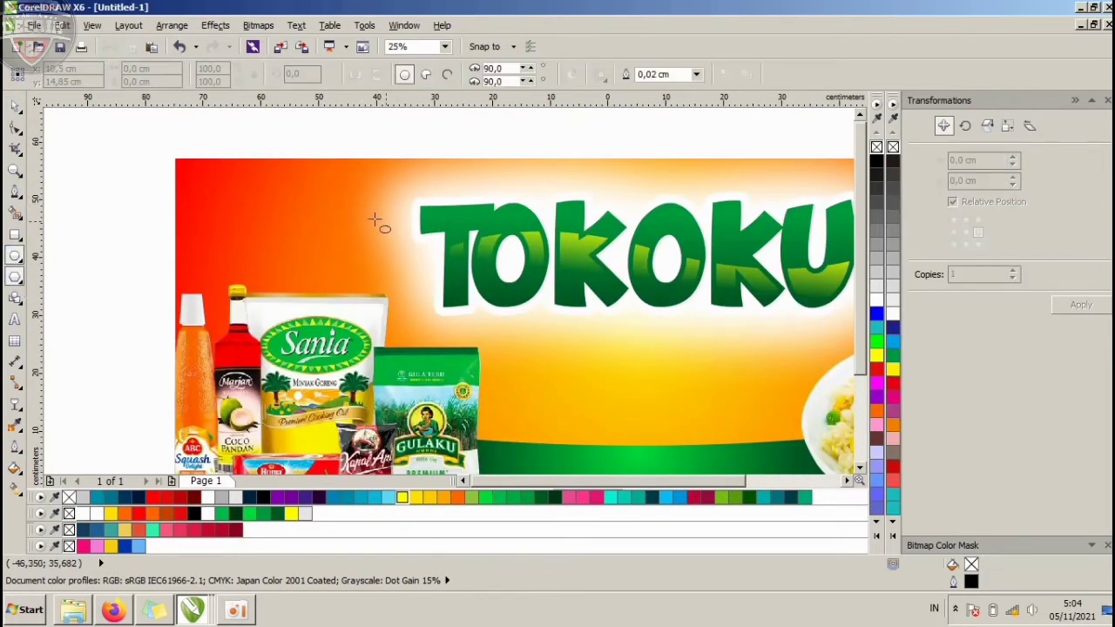
pyautogui.moveTo(302, 194); pyautogui.dragTo(354, 245)
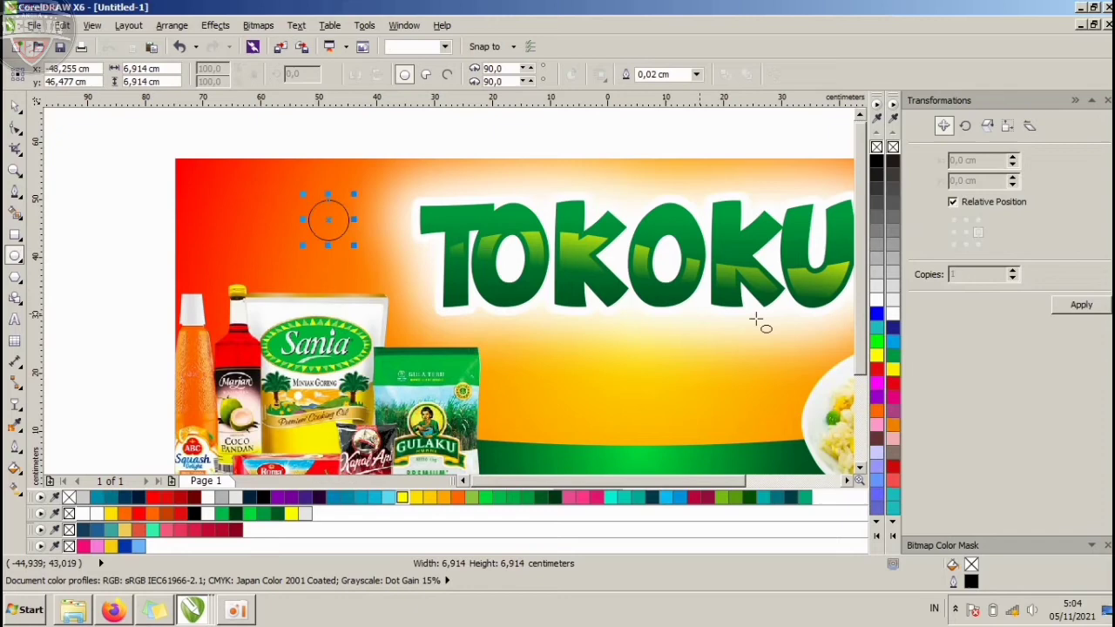
pyautogui.click(876, 299)
pyautogui.rightClick(876, 148)
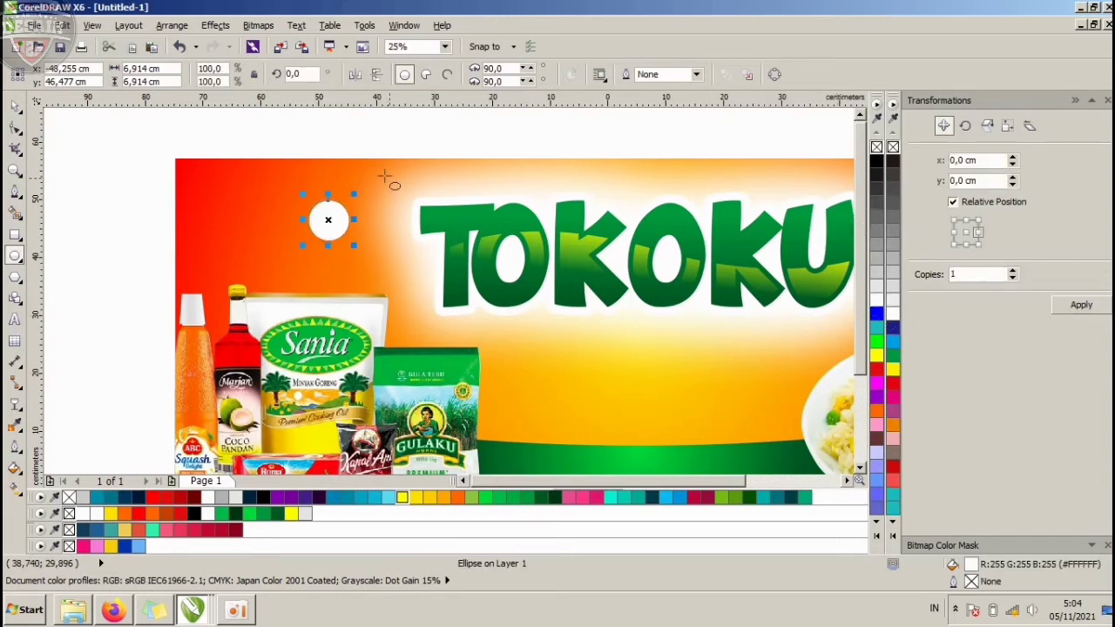
# - Convert the white circle to a 72 dpi, RGB Color (24-bit) bitmap with anti-aliasing and a transparent background
pyautogui.click(259, 25)
pyautogui.click(273, 41)
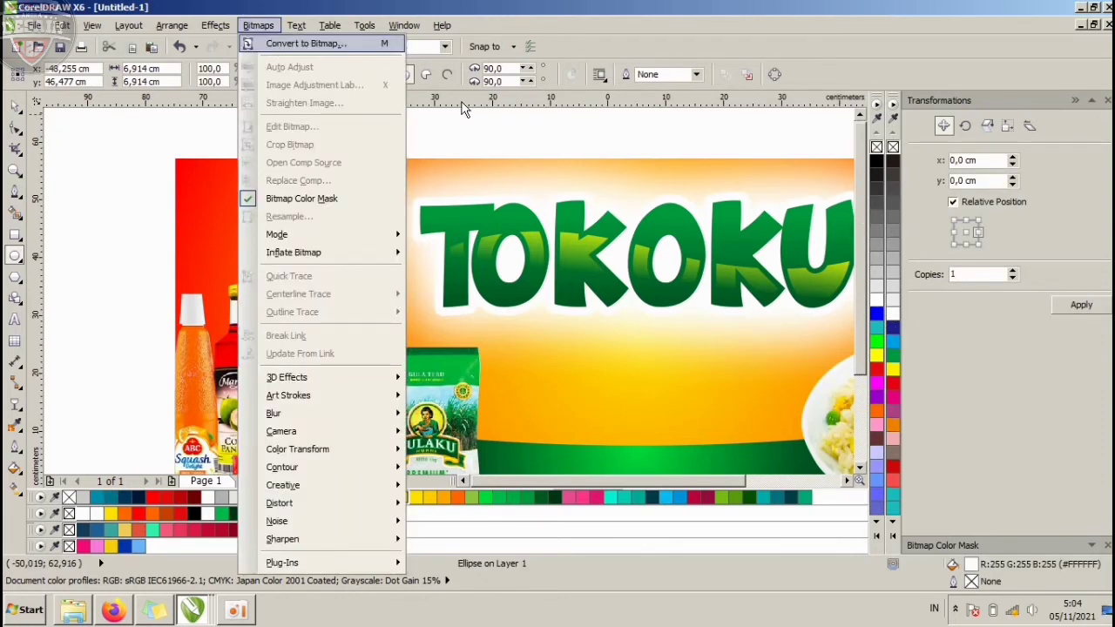
pyautogui.click(539, 398)
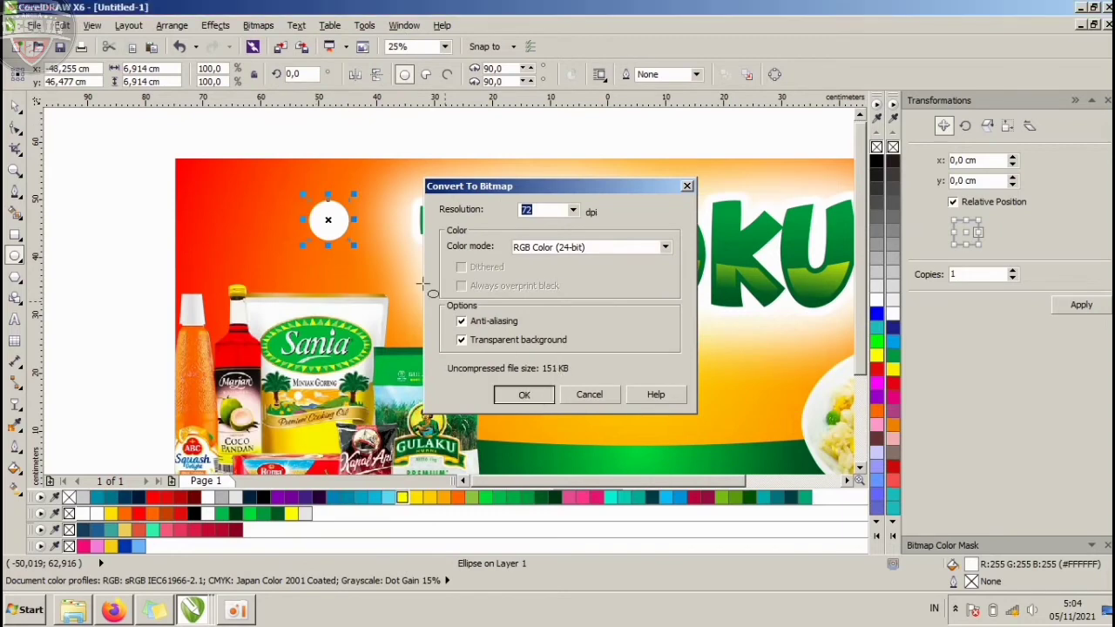
# - Preview a 64-pixel Gaussian Blur on the white circle bitmap and apply it with a radius of 38 pixels
pyautogui.click(216, 27)
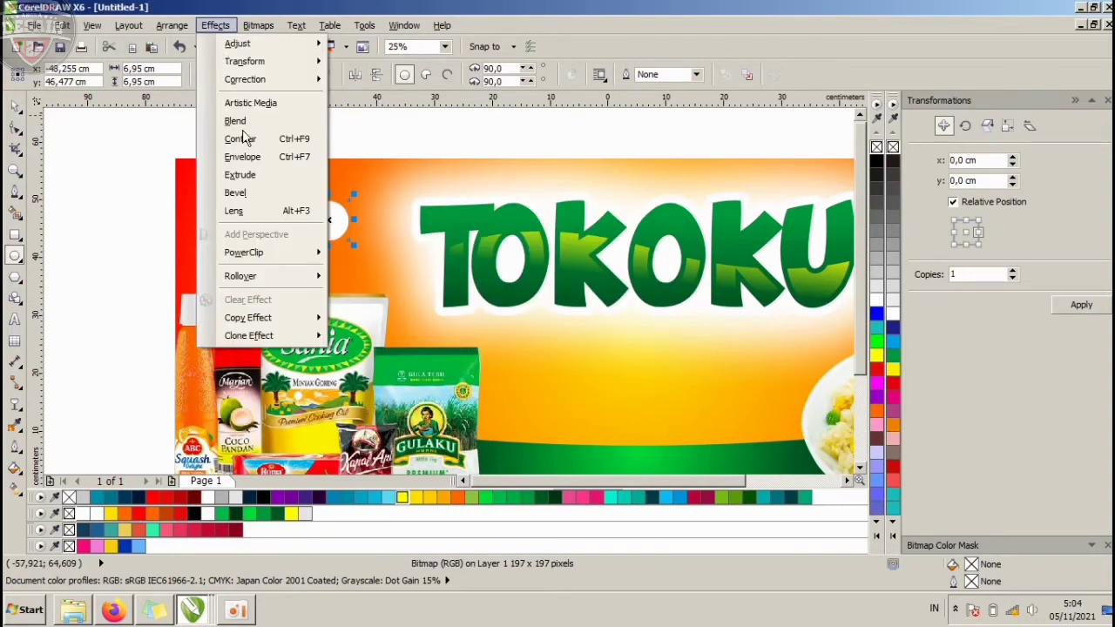
pyautogui.click(257, 28)
pyautogui.moveTo(285, 415)
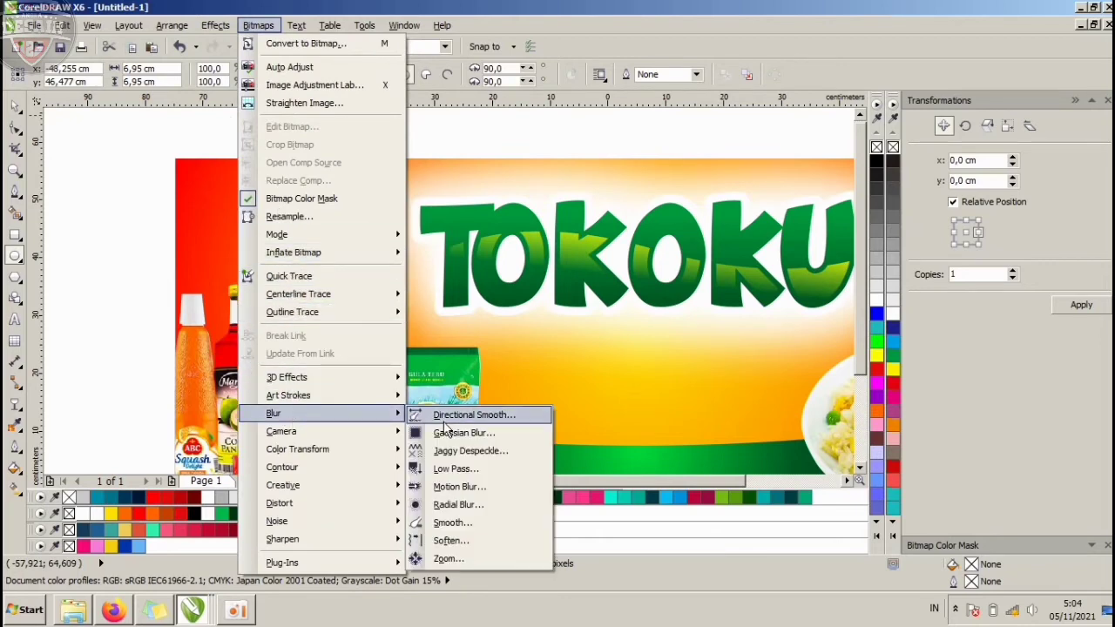
pyautogui.click(431, 429)
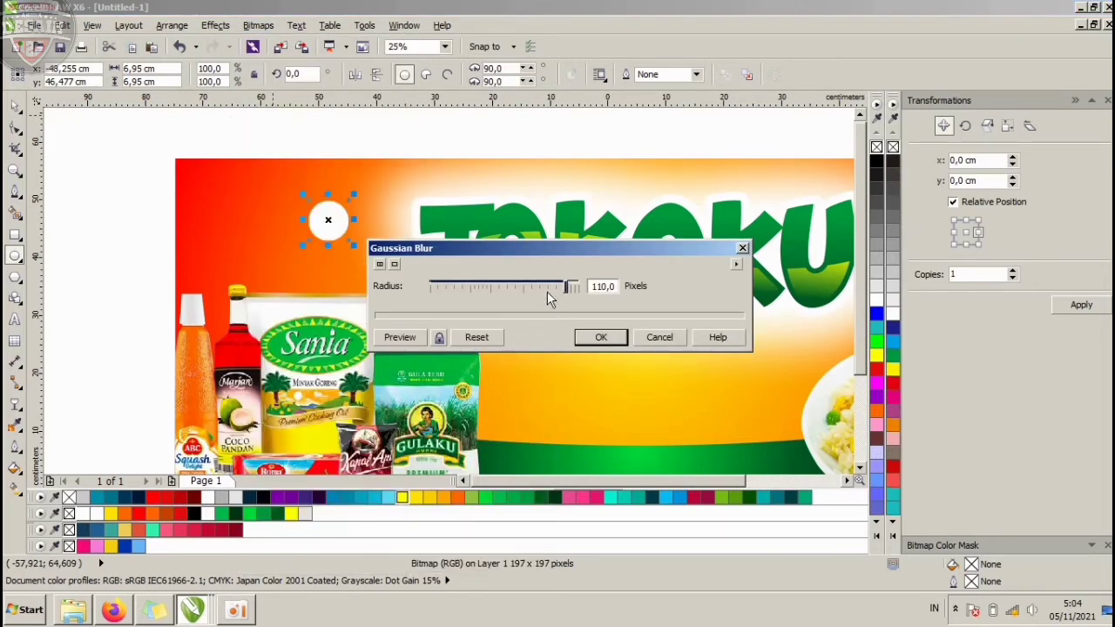
pyautogui.moveTo(571, 287); pyautogui.dragTo(535, 290)
pyautogui.click(400, 338)
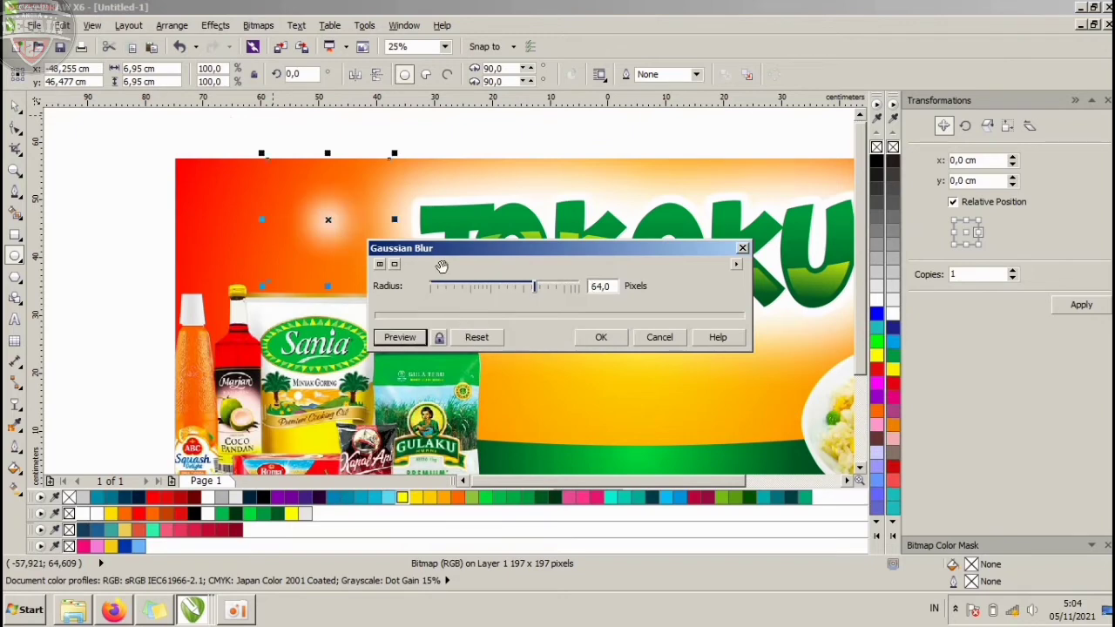
pyautogui.moveTo(534, 287); pyautogui.dragTo(514, 288)
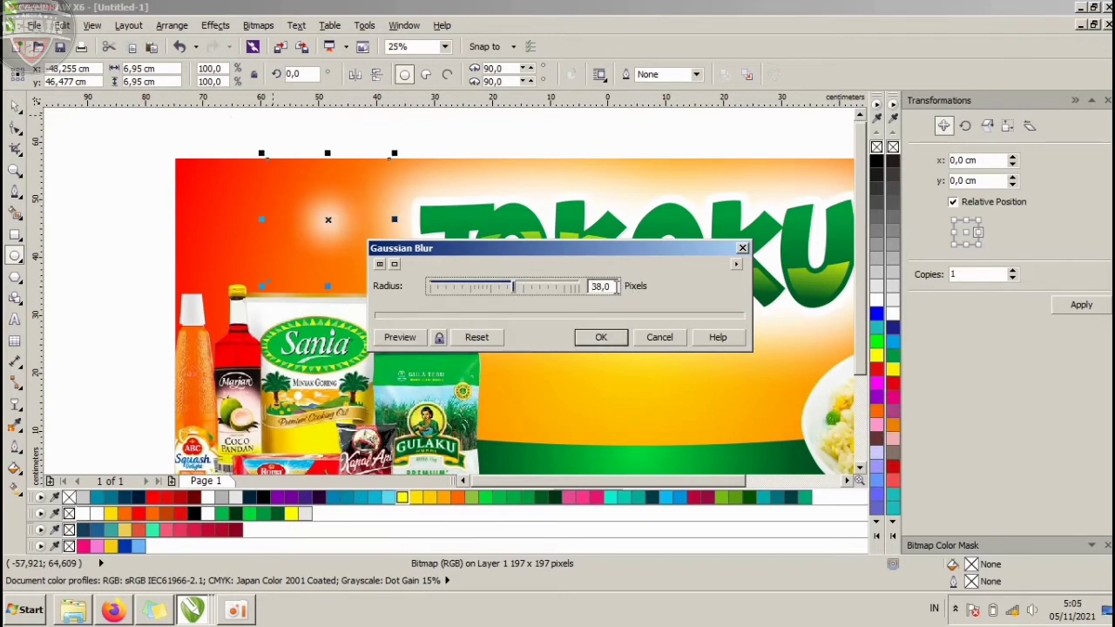
pyautogui.click(383, 340)
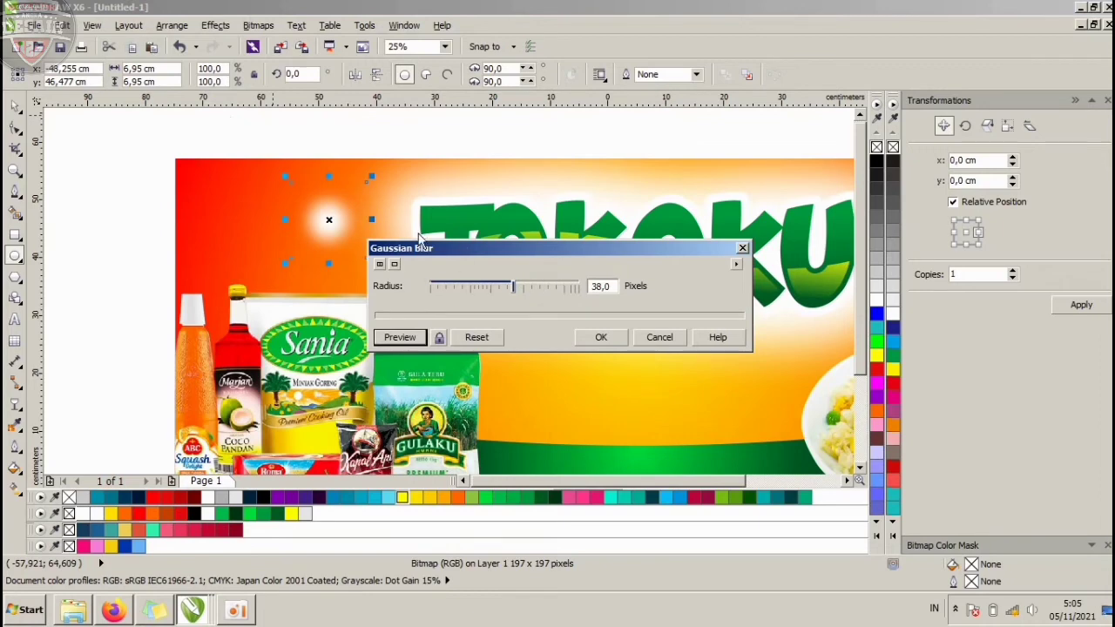
pyautogui.click(604, 337)
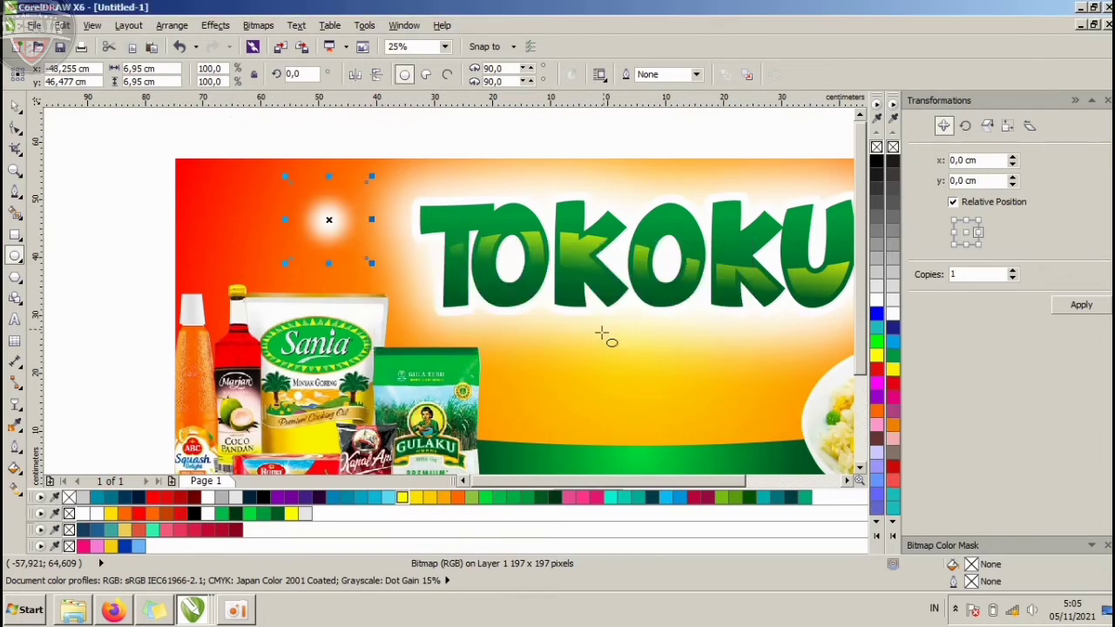
# - Copy the blurred white dot below the TOKOKU title, scale it to 78.9%, and place another copy beside the letter T
pyautogui.click(67, 196)
pyautogui.scroll(-2, 287, 211)
pyautogui.moveTo(298, 209); pyautogui.dragTo(399, 260)
pyautogui.scroll(2, 400, 259)
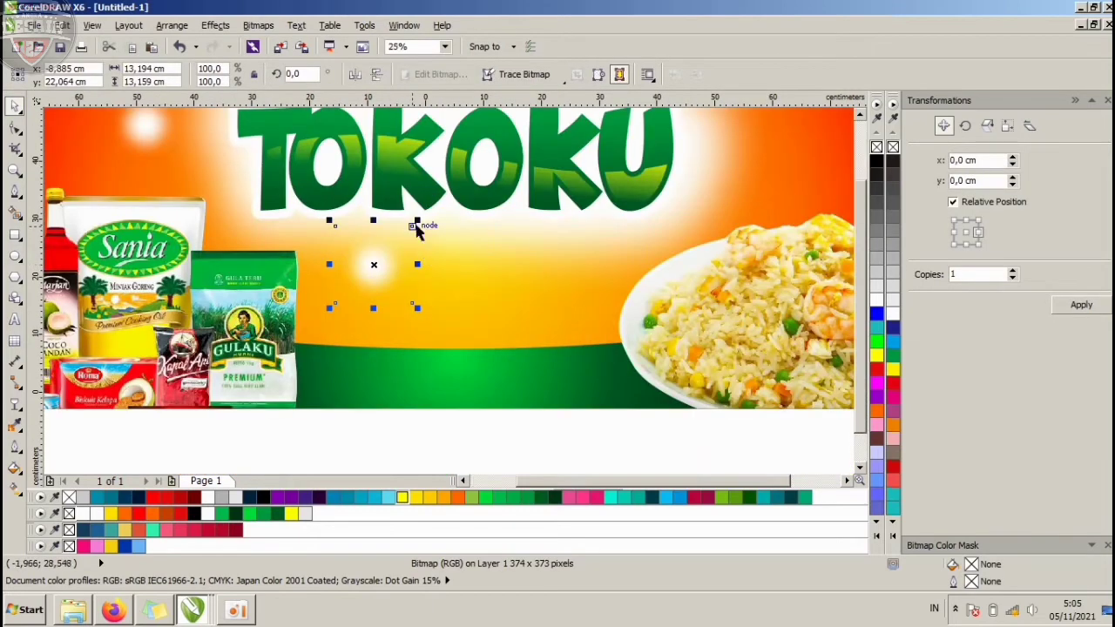
pyautogui.moveTo(415, 223); pyautogui.dragTo(217, 172)
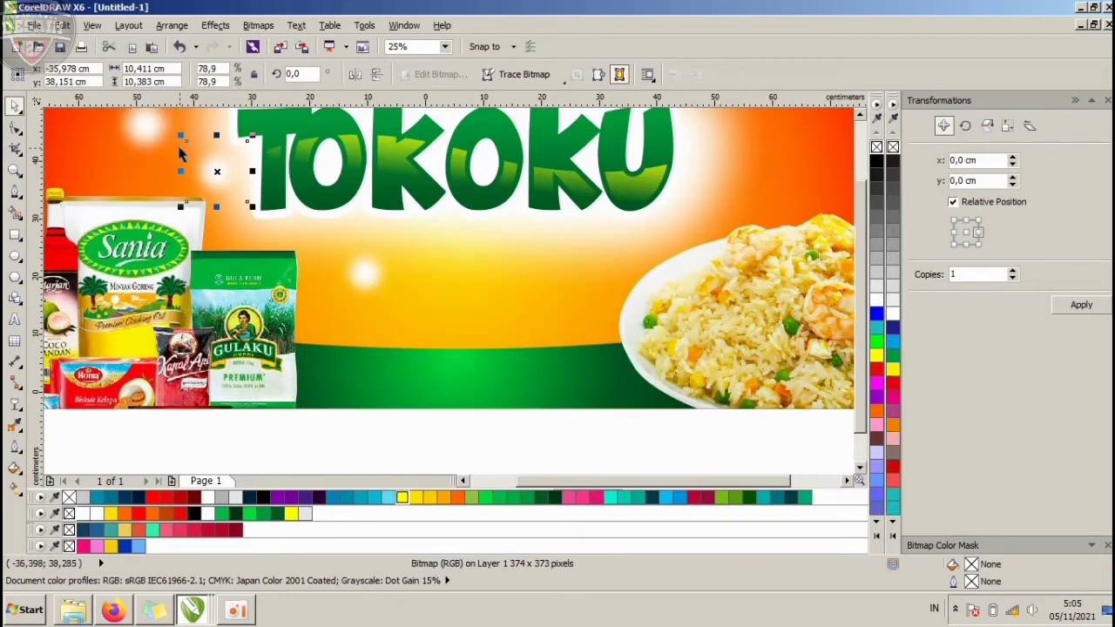
# - Scatter copies of the blurred white dot above the fried rice plate in varied sizes, down to about 2 cm
pyautogui.moveTo(180, 138); pyautogui.dragTo(468, 141)
pyautogui.scroll(-1, 252, 150)
pyautogui.rightClick(481, 133)
pyautogui.click(526, 148)
pyautogui.click(453, 137)
pyautogui.scroll(5, 467, 141)
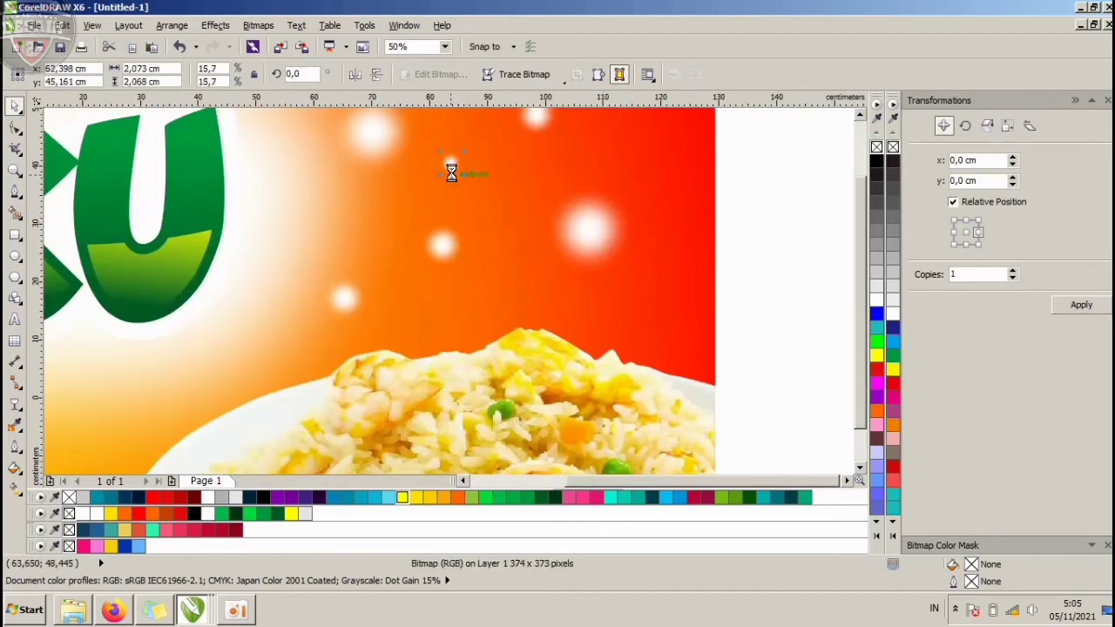
pyautogui.scroll(-2, 440, 168)
pyautogui.moveTo(327, 137); pyautogui.dragTo(218, 236)
pyautogui.rightClick(218, 236)
pyautogui.click(545, 188)
pyautogui.scroll(-1, 512, 215)
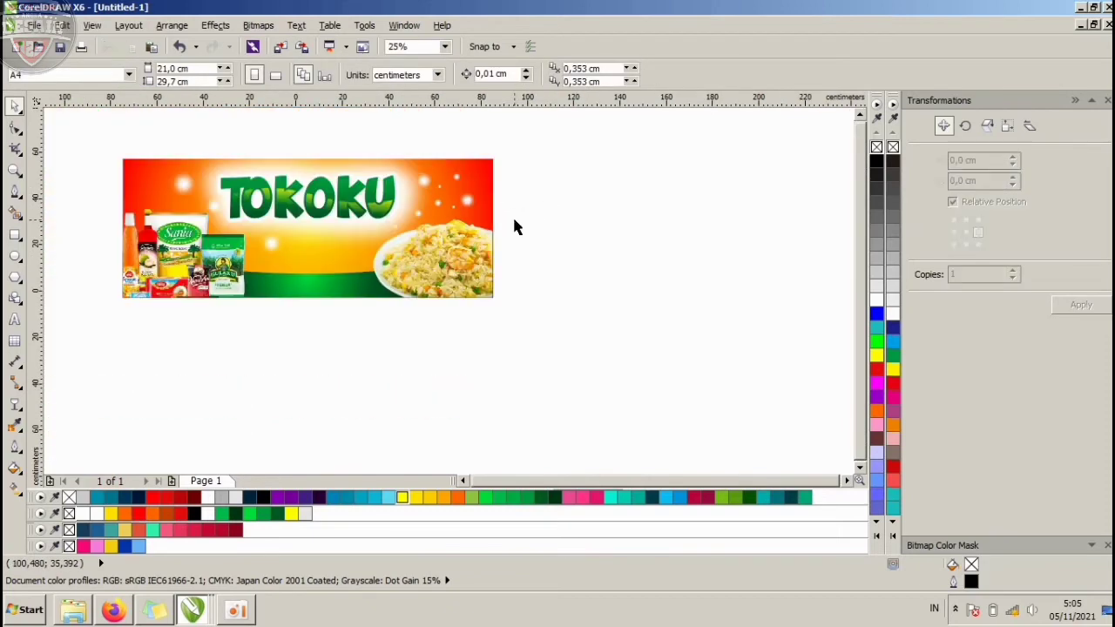
pyautogui.scroll(1, 287, 177)
pyautogui.scroll(-2, 704, 213)
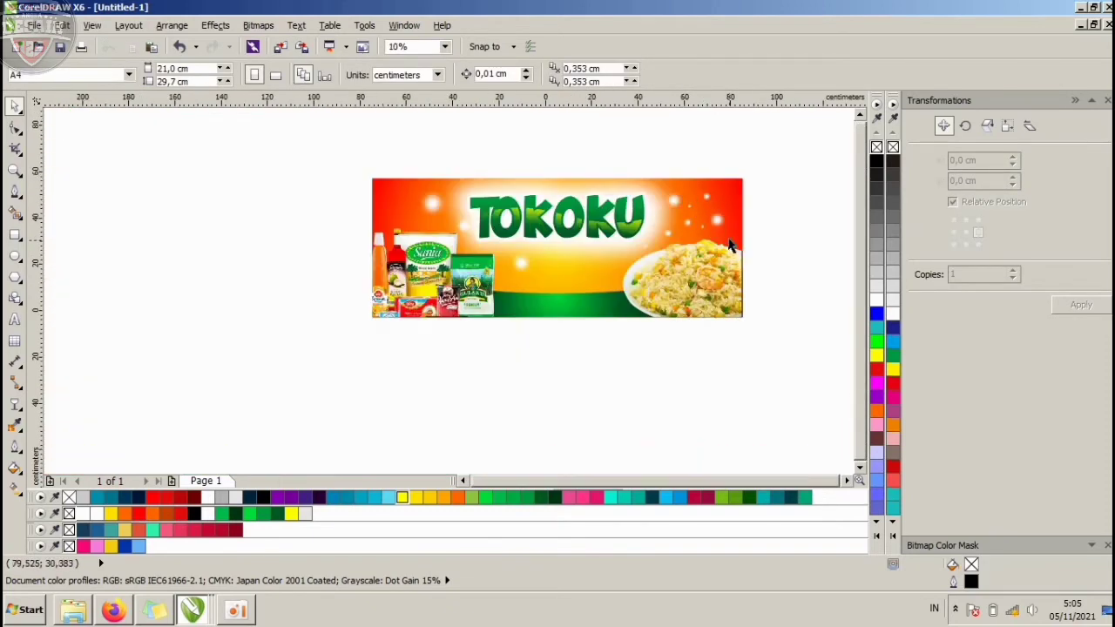
# - Copy two blurred dots from elsewhere on the banner into the space between the large left dot and the letter T
pyautogui.moveTo(710, 221); pyautogui.dragTo(539, 209)
pyautogui.scroll(3, 446, 191)
pyautogui.scroll(-2, 540, 209)
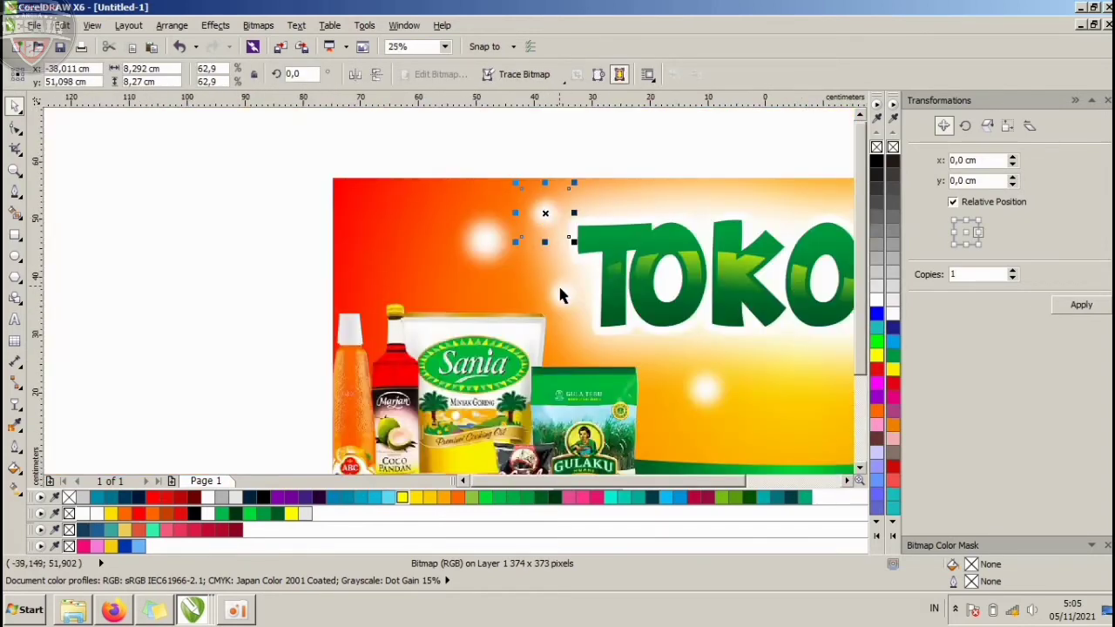
pyautogui.moveTo(698, 402); pyautogui.dragTo(526, 277)
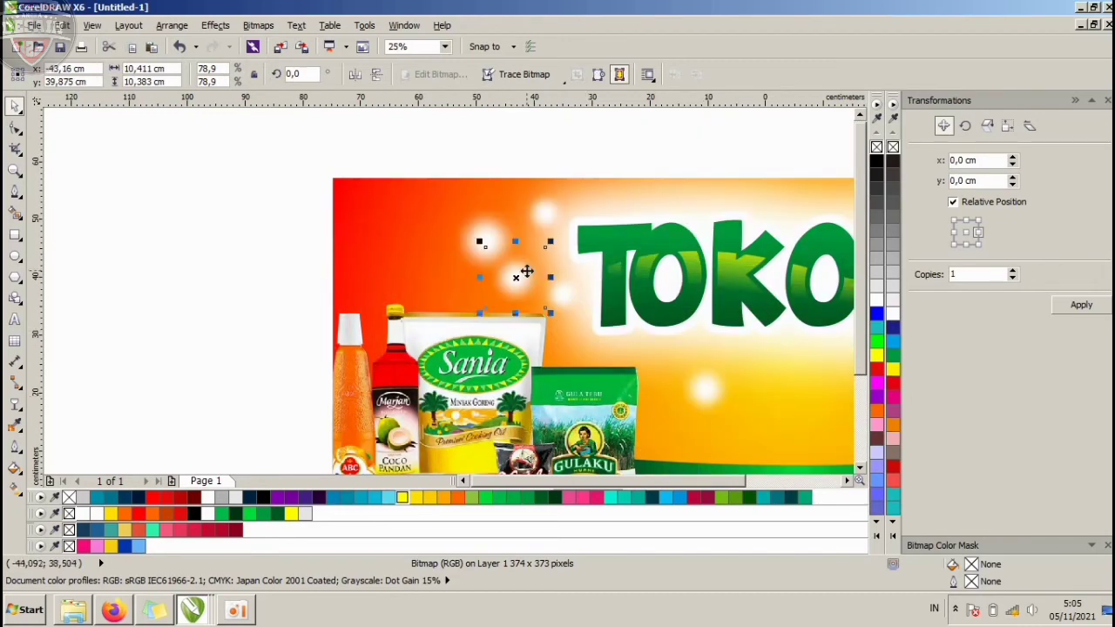
pyautogui.scroll(2, 528, 275)
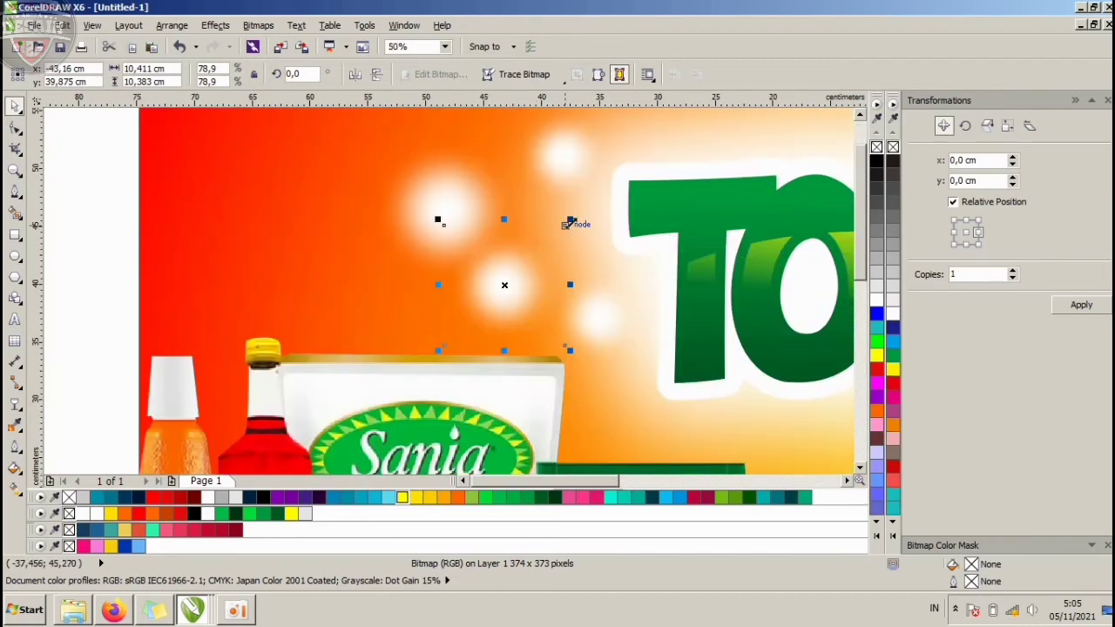
# - Shrink the dot beside the T and scatter smaller copies nearby, with one scaled to 27.8% below the title
pyautogui.moveTo(570, 223); pyautogui.dragTo(793, 333)
pyautogui.scroll(-2, 535, 221)
pyautogui.scroll(-3, 311, 252)
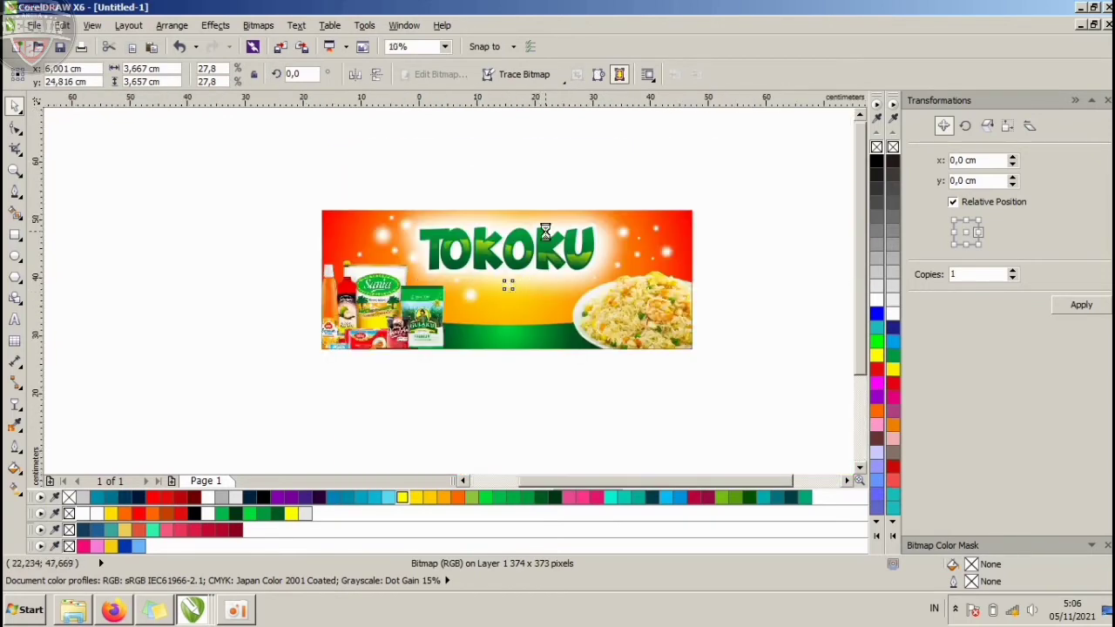
pyautogui.scroll(3, 550, 240)
pyautogui.scroll(-3, 500, 255)
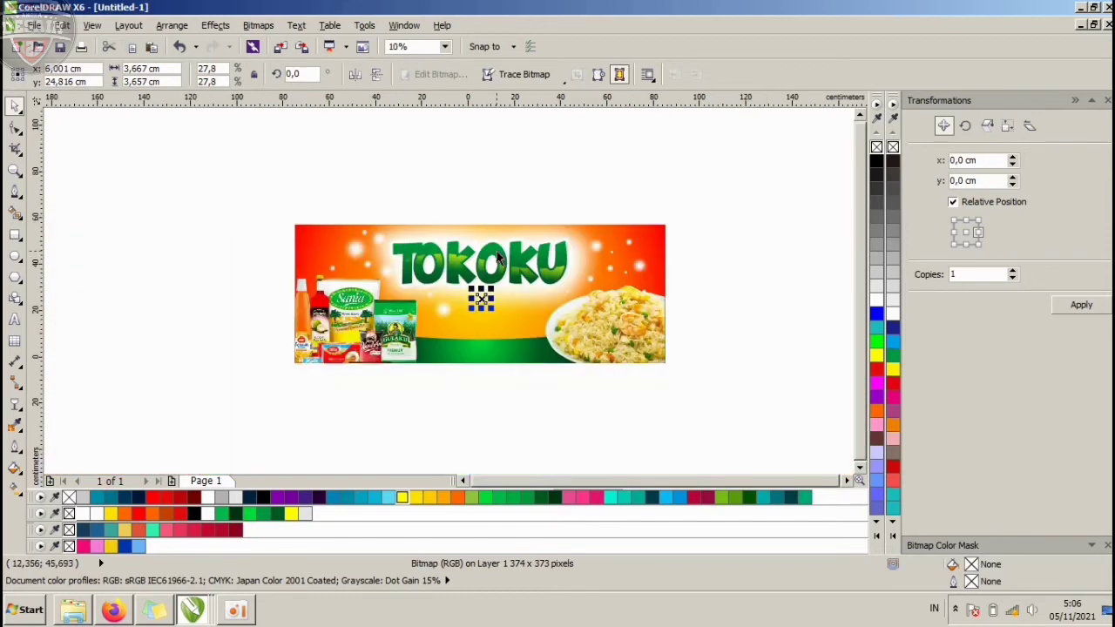
# - Scatter tiny dot copies scaled to 14.3% above the Sania pack and undo the last placement
pyautogui.scroll(4, 424, 271)
pyautogui.moveTo(648, 416); pyautogui.dragTo(328, 251)
pyautogui.scroll(2, 255, 257)
pyautogui.scroll(-2, 269, 247)
pyautogui.moveTo(341, 326); pyautogui.dragTo(461, 246)
pyautogui.hotkey('ctrl', 'z')
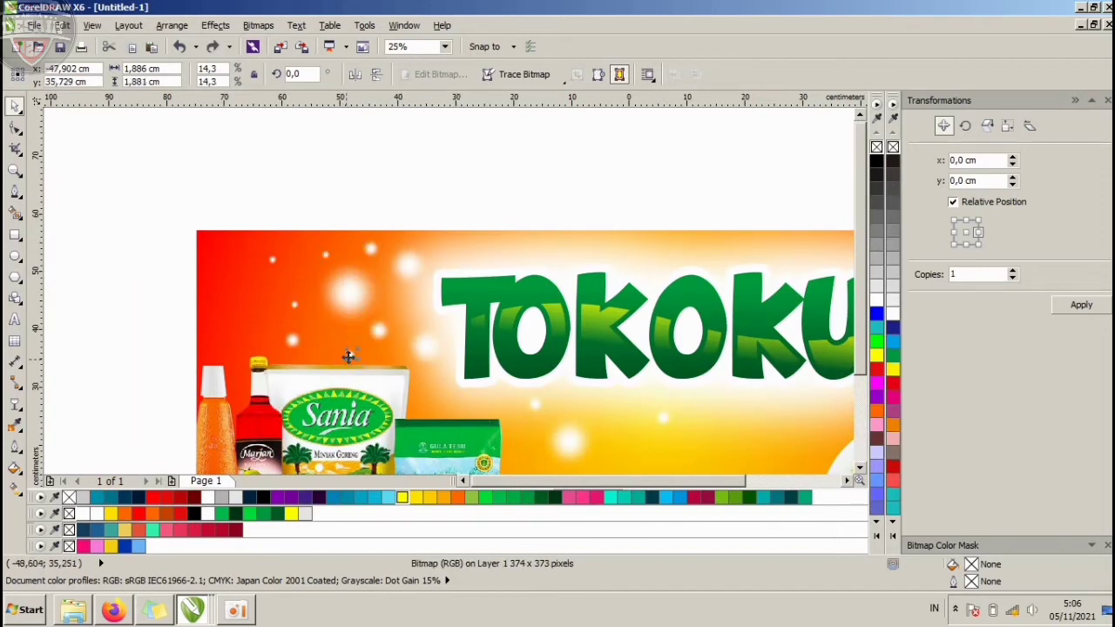
# - Copy the tiny dots below the right half of the title and into the banner's upper-right background
pyautogui.moveTo(351, 356); pyautogui.dragTo(776, 426)
pyautogui.scroll(-1, 260, 207)
pyautogui.click(409, 193)
pyautogui.scroll(1, 507, 248)
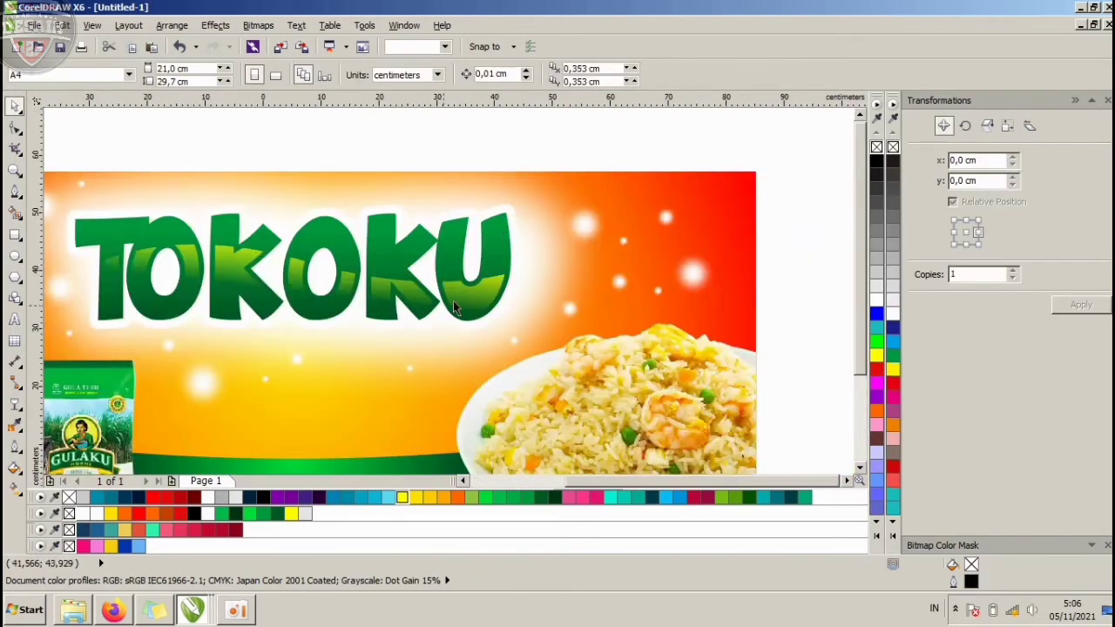
pyautogui.moveTo(418, 370); pyautogui.dragTo(618, 178)
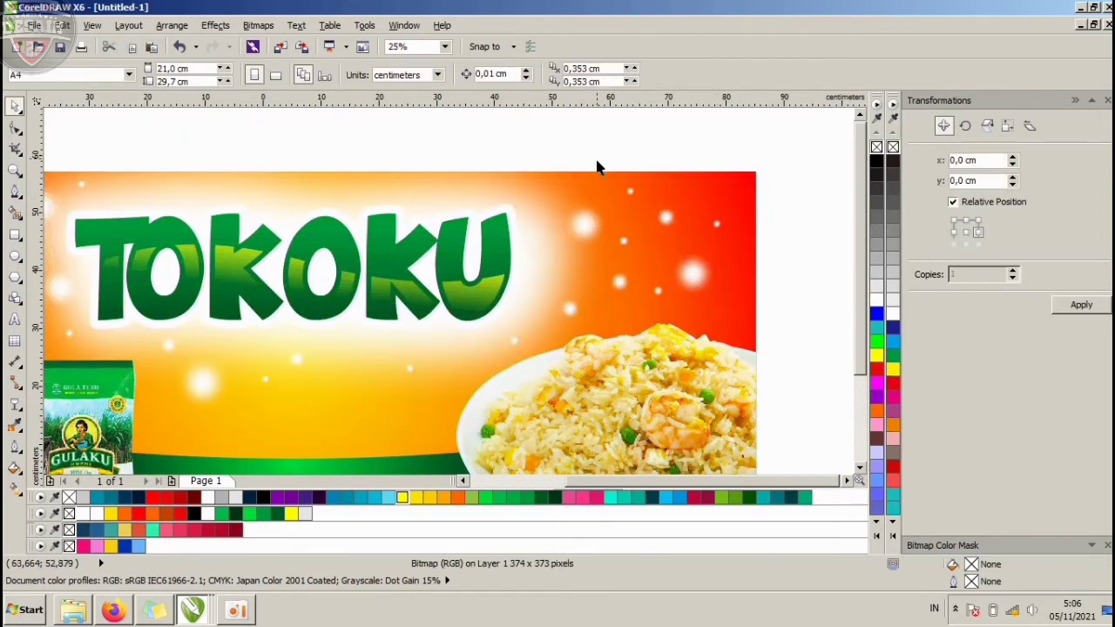
pyautogui.scroll(-1, 569, 159)
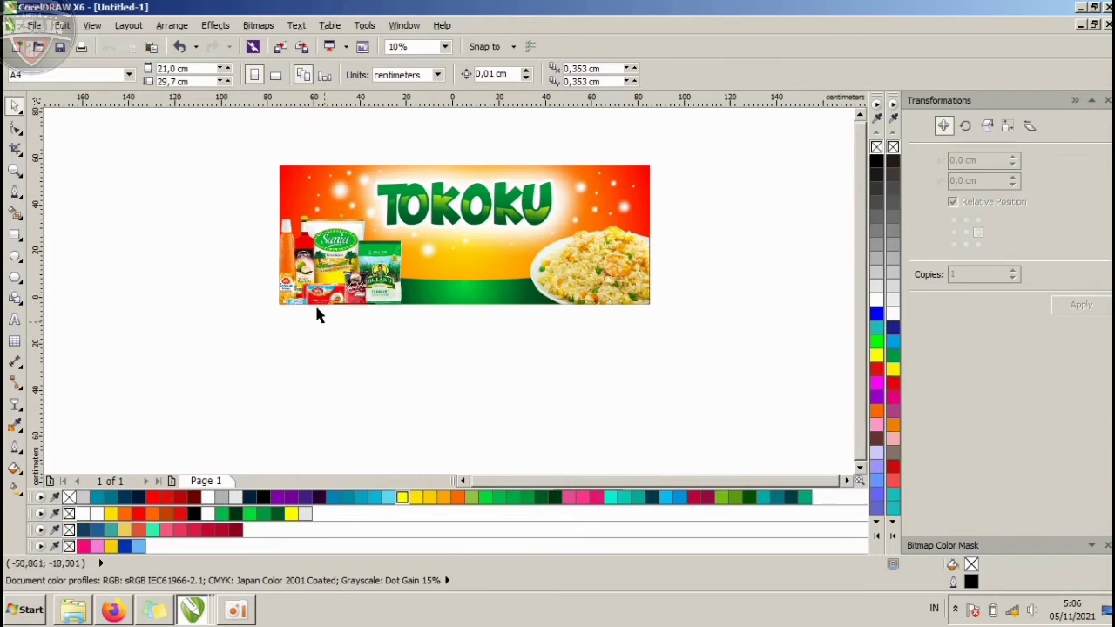
# - Add the text "nasi goreng udang" in Arial, enlarge it to about 44.5 cm wide, and place it below the banner's centre
pyautogui.click(14, 319)
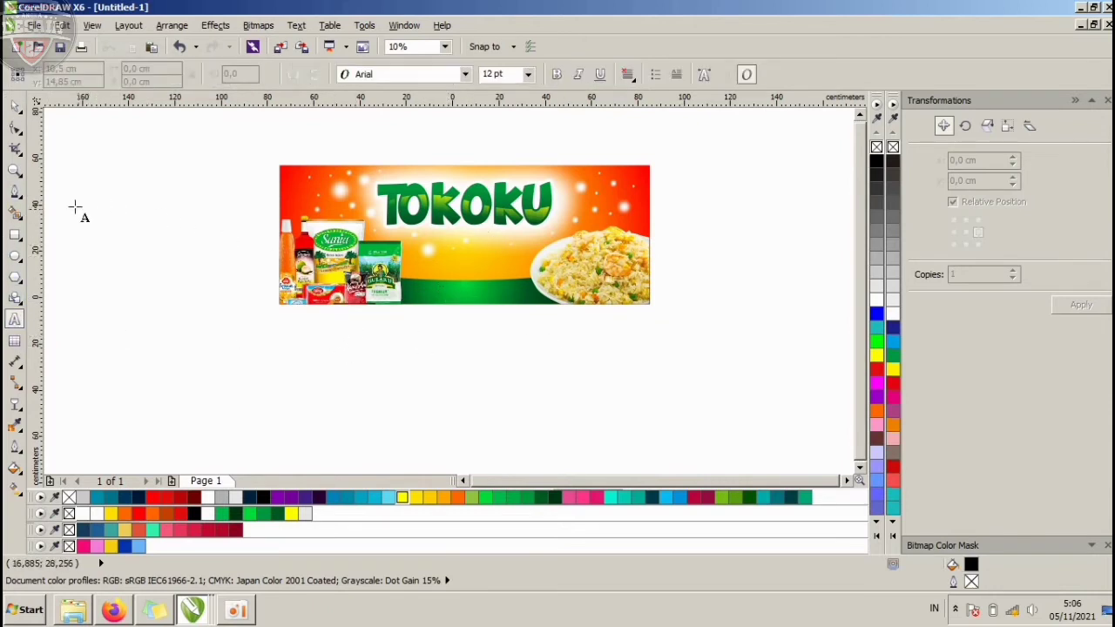
pyautogui.click(384, 372)
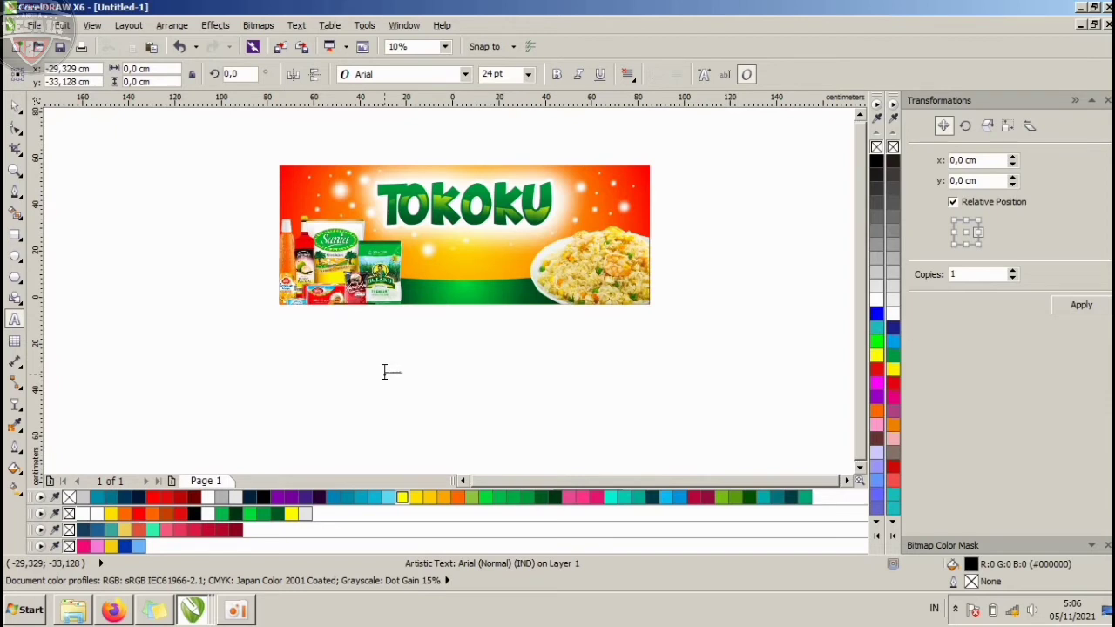
pyautogui.click(14, 104)
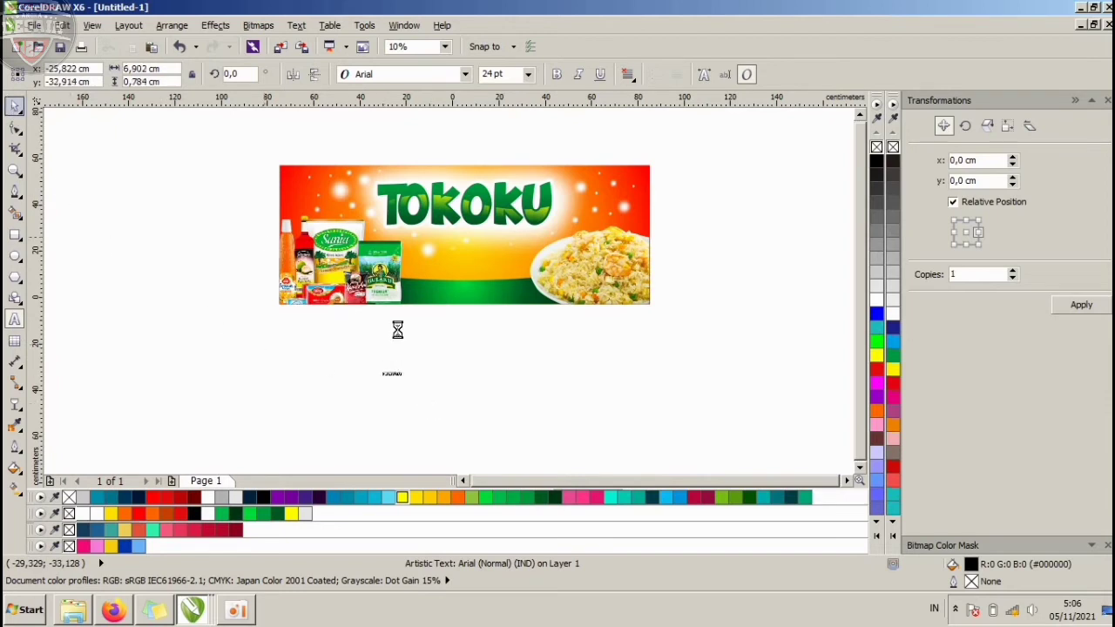
pyautogui.moveTo(406, 364); pyautogui.dragTo(450, 340)
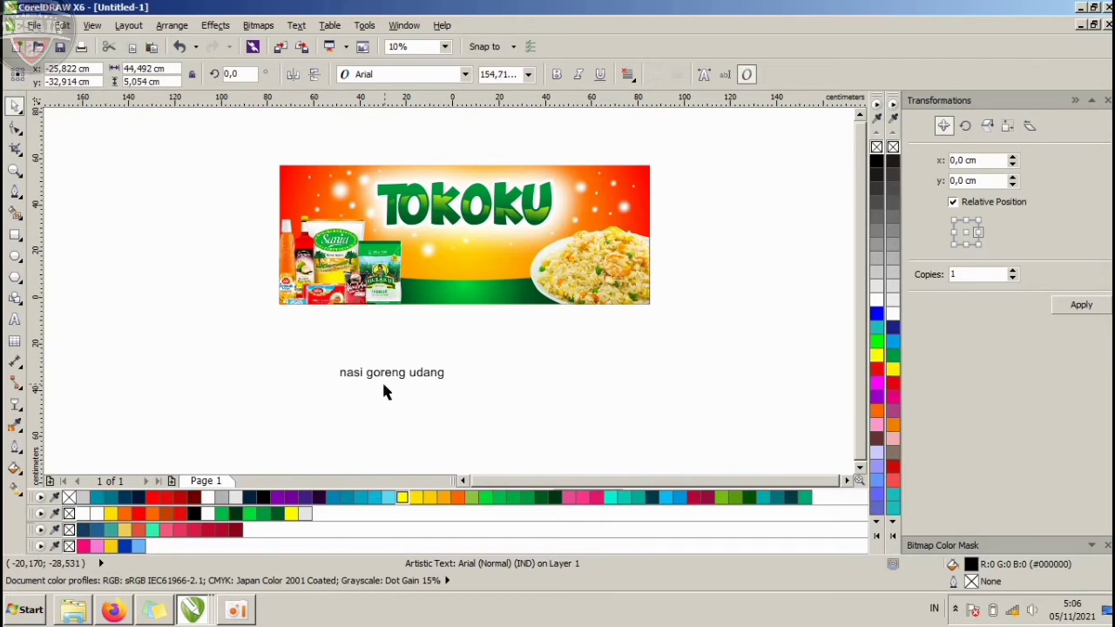
pyautogui.moveTo(385, 375); pyautogui.dragTo(457, 364)
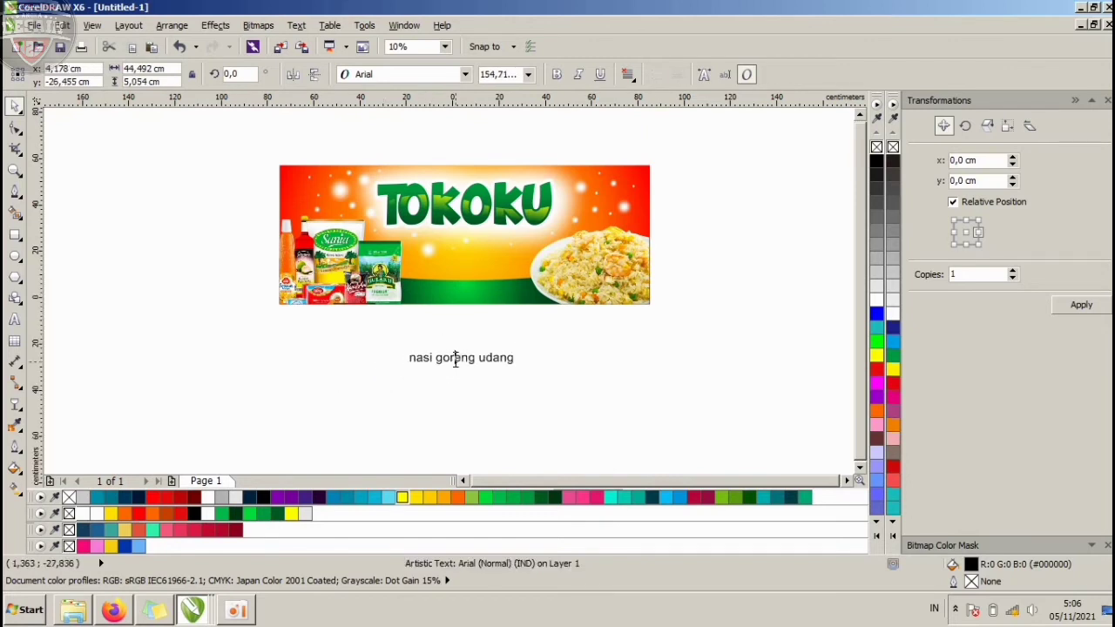
# - Replace the text below the banner with "sedia makanan dan sembako" on two lines and set its font to Geometr415 Blk BT
pyautogui.doubleClick(454, 359)
pyautogui.write('sembako')
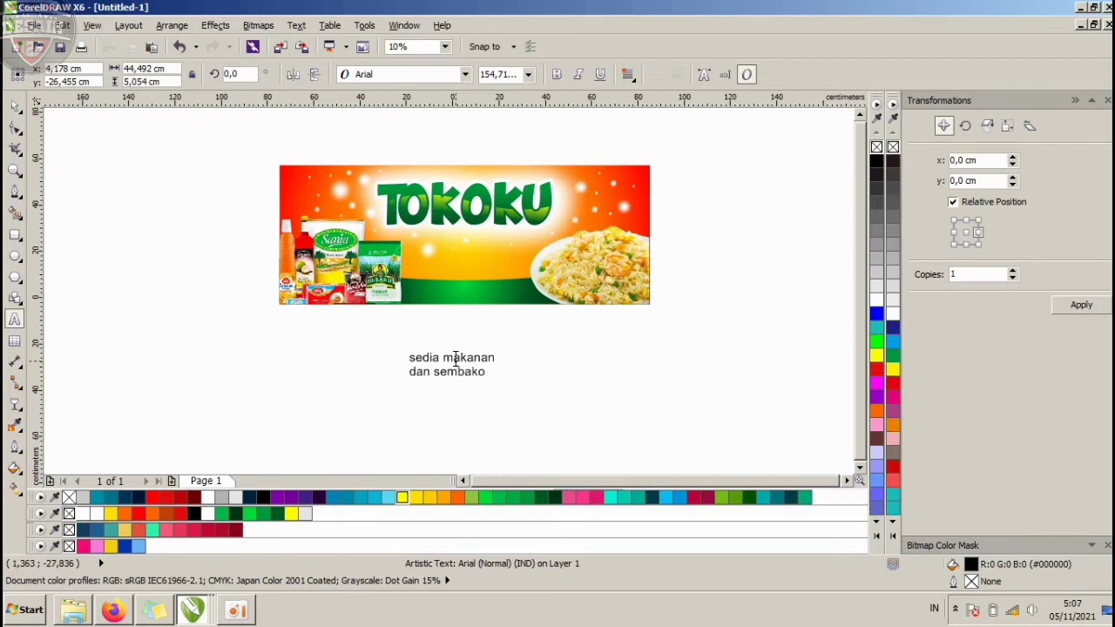
pyautogui.click(15, 106)
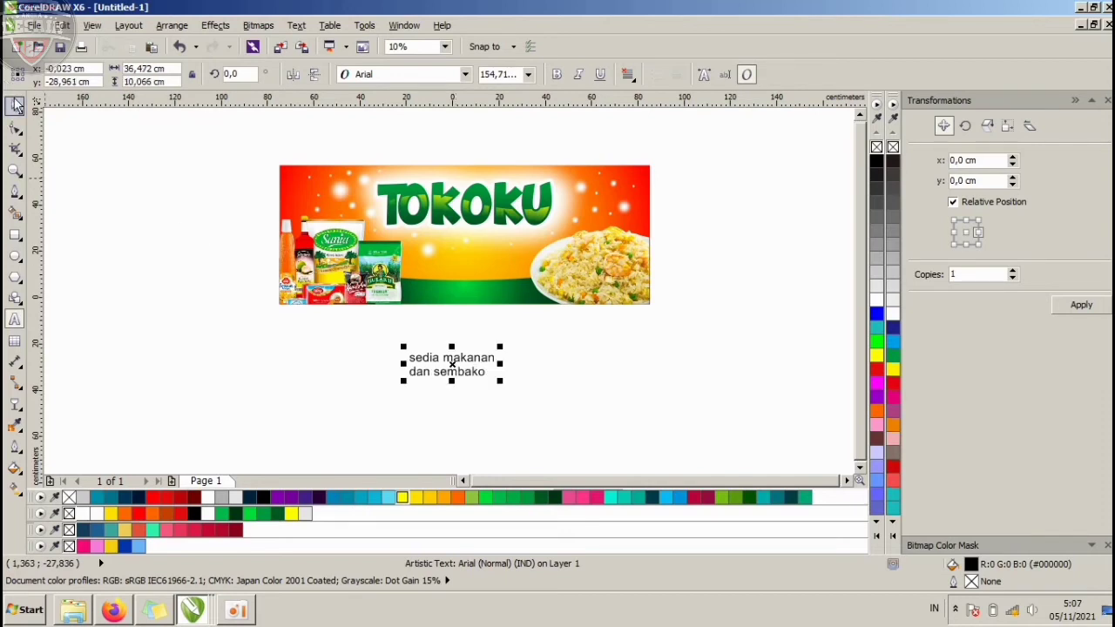
pyautogui.click(382, 75)
pyautogui.click(465, 74)
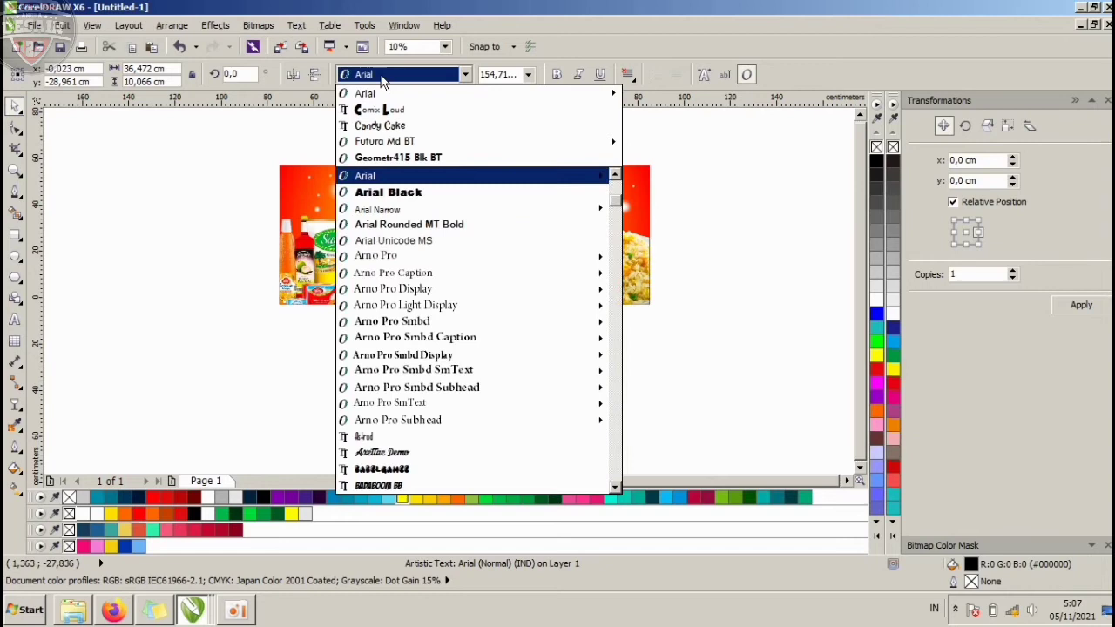
pyautogui.click(412, 162)
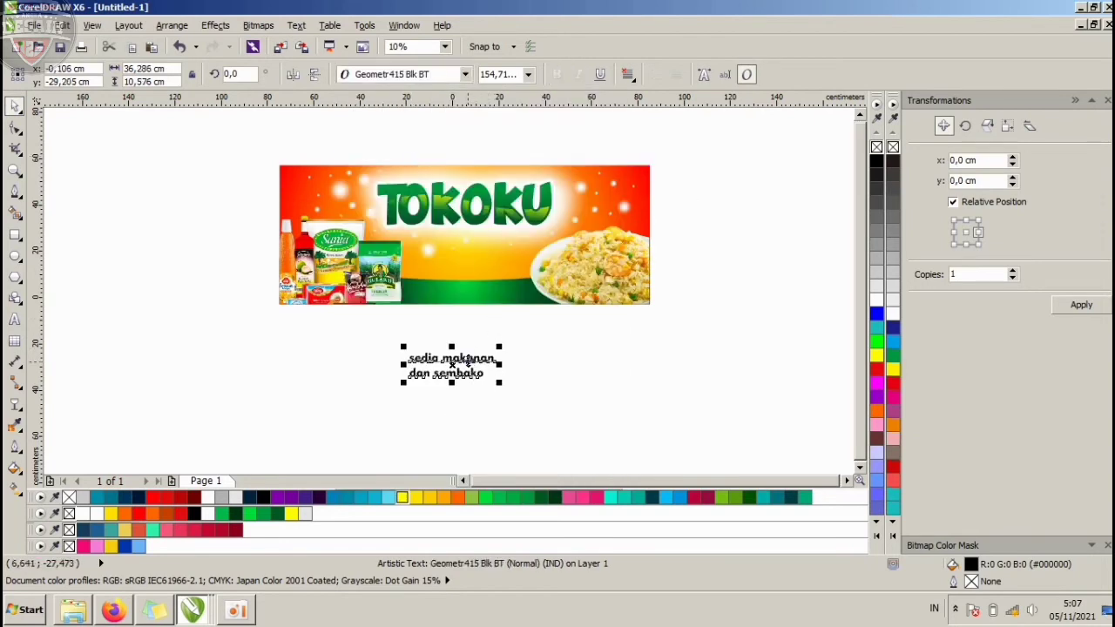
# - Change the case of the whole two-line text to UPPERCASE
pyautogui.doubleClick(467, 358)
pyautogui.hotkey('ctrl', 'a')
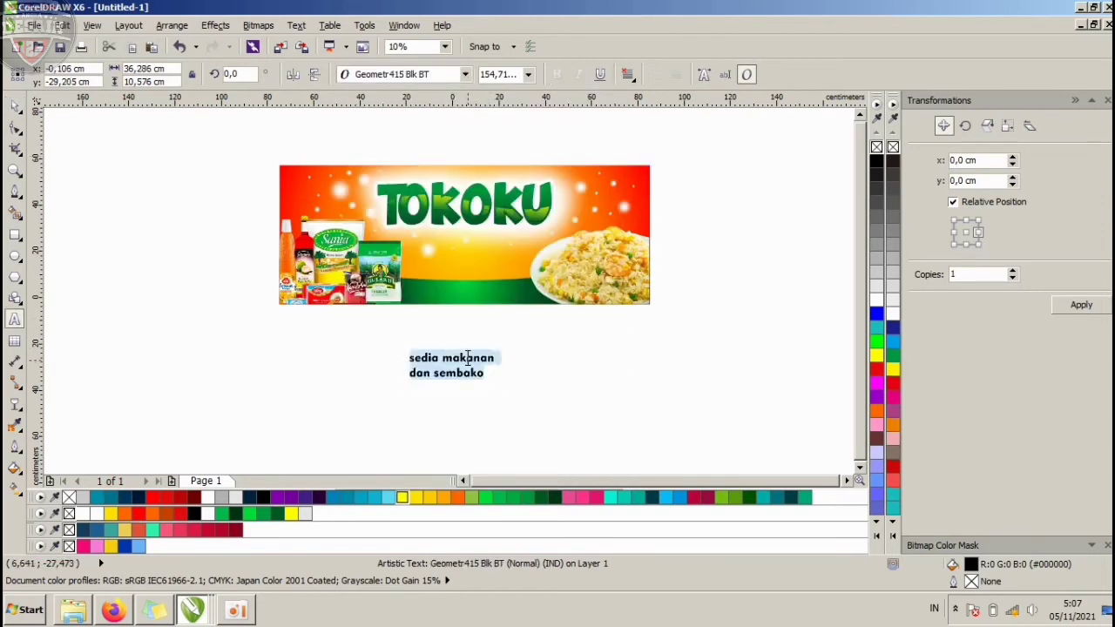
pyautogui.hotkey('shift', 'F3')
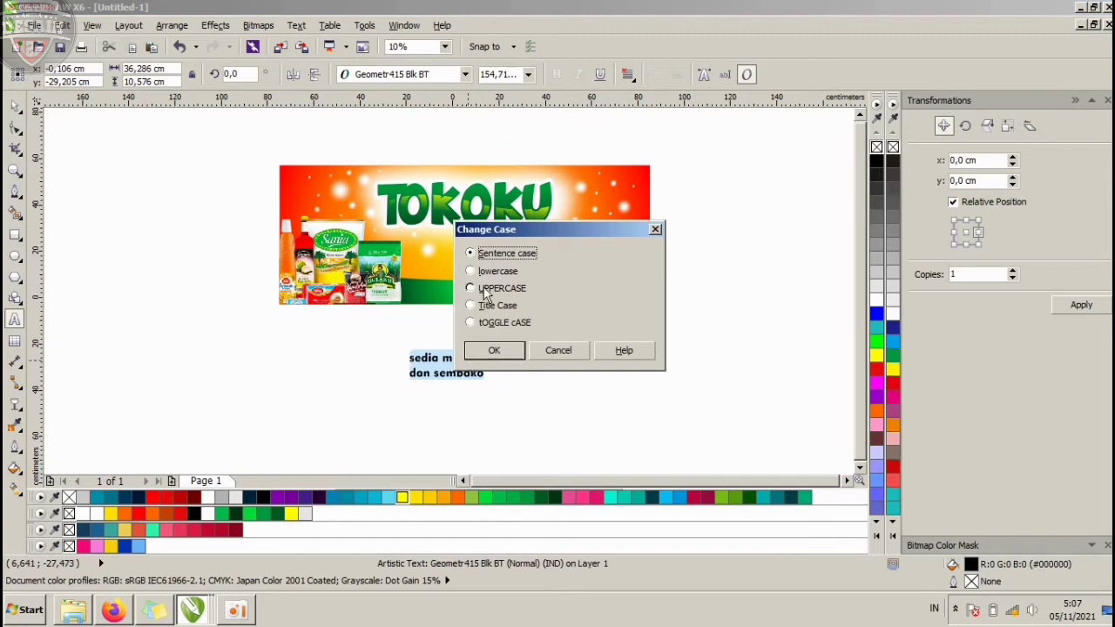
pyautogui.click(496, 348)
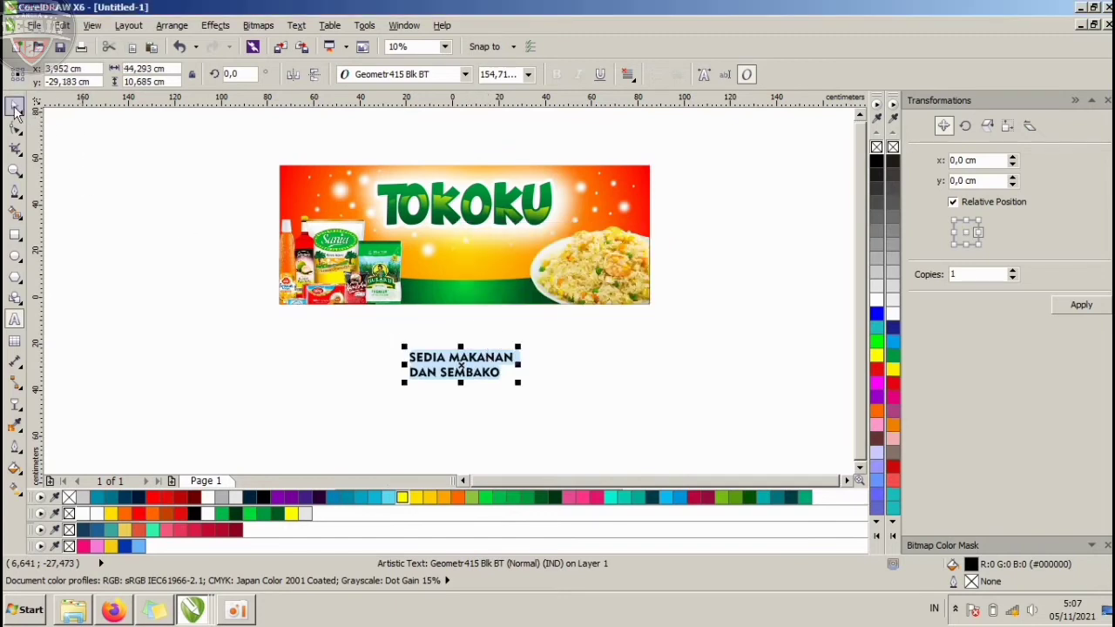
pyautogui.click(582, 383)
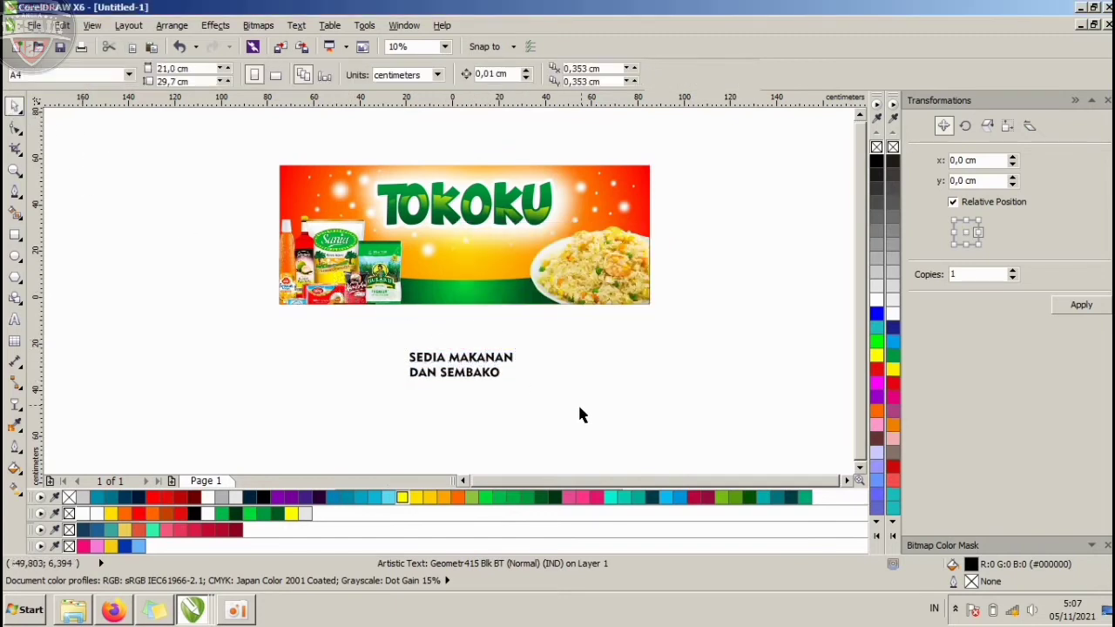
# - Centre the two text lines, split them into separate objects, and move both beneath the TOKOKU title
pyautogui.moveTo(579, 409); pyautogui.dragTo(340, 325)
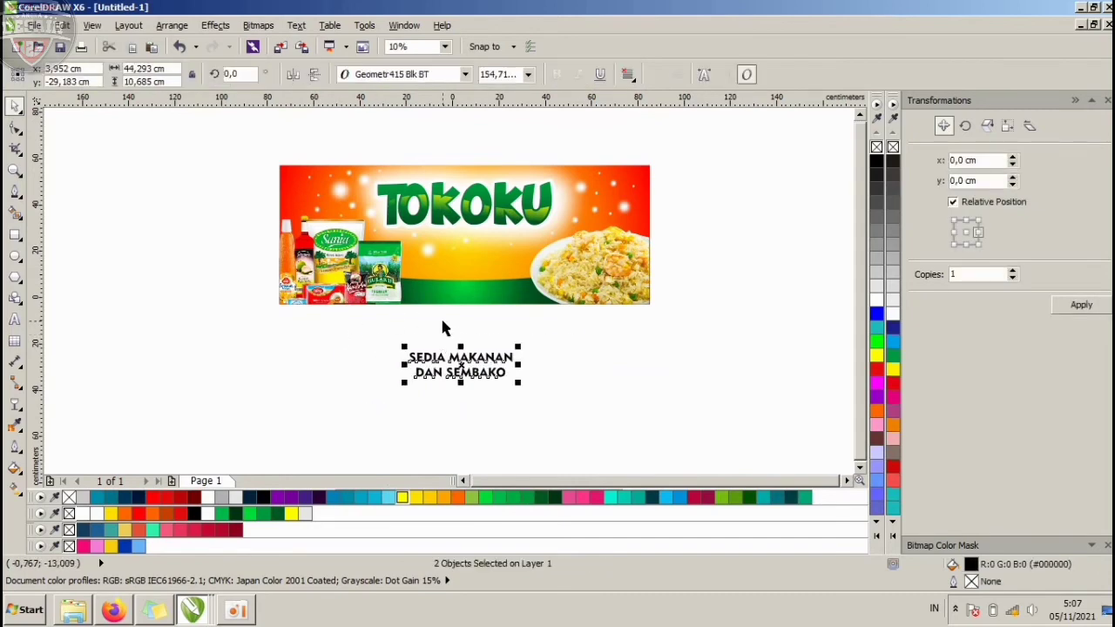
pyautogui.scroll(2, 442, 327)
pyautogui.moveTo(490, 435); pyautogui.dragTo(487, 143)
pyautogui.scroll(-2, 499, 248)
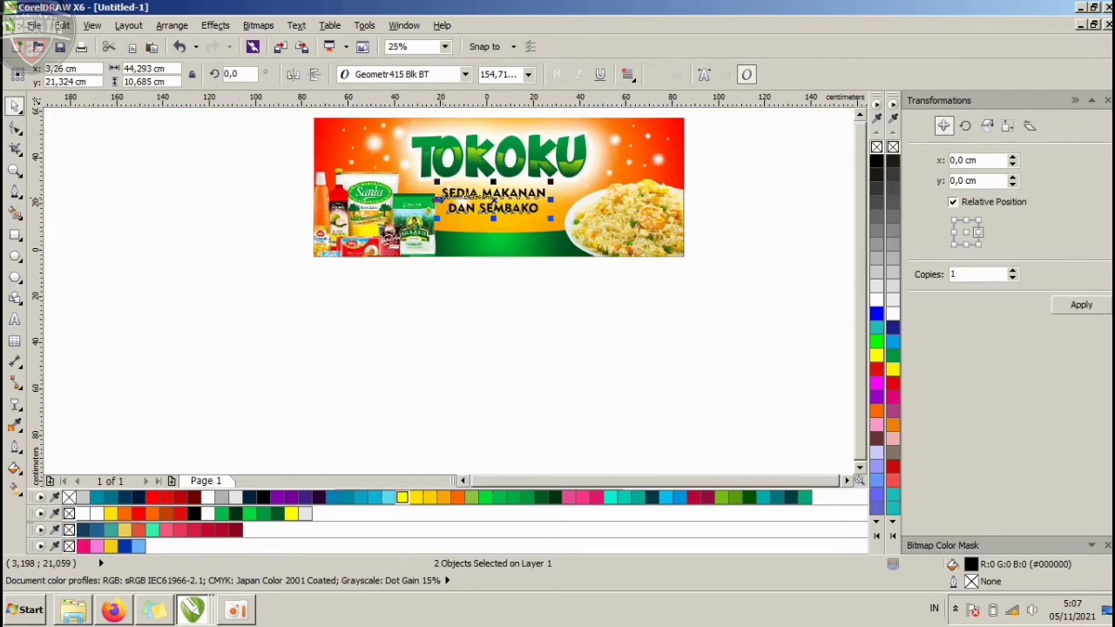
# - Shrink the grocery products image to about 46.2 cm wide, keeping it in the banner's lower-left corner
pyautogui.click(431, 250)
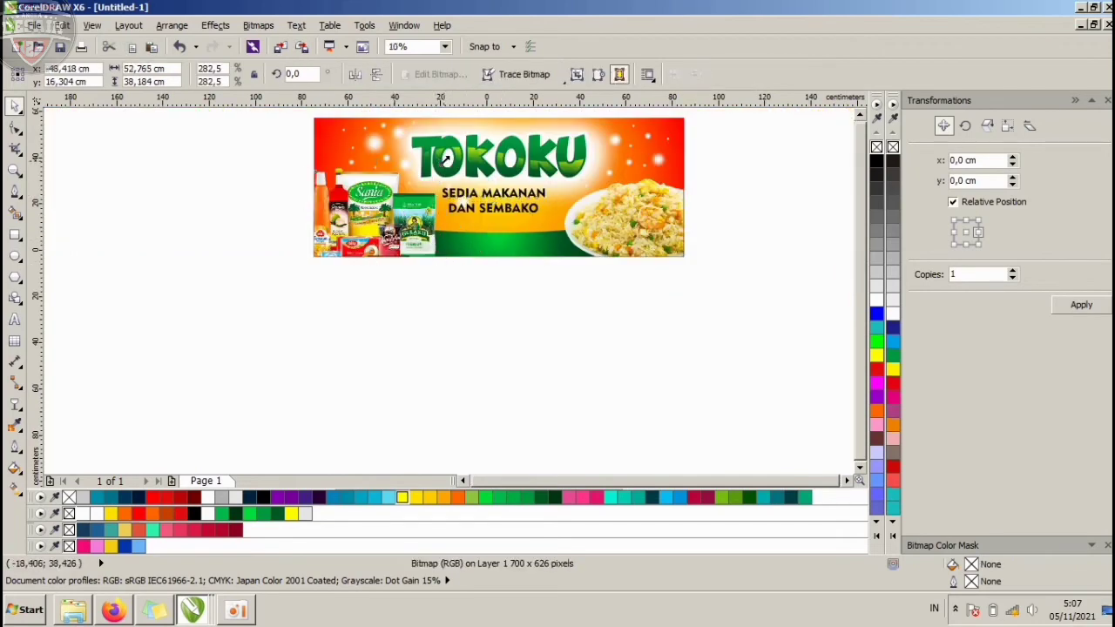
pyautogui.moveTo(444, 158); pyautogui.dragTo(425, 172)
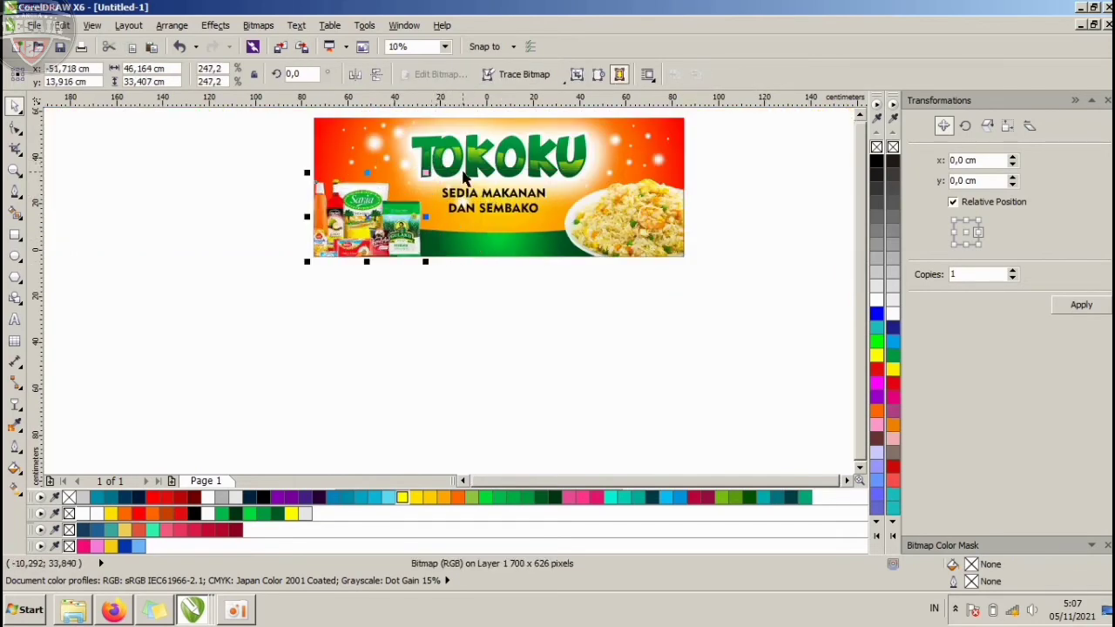
pyautogui.scroll(2, 424, 139)
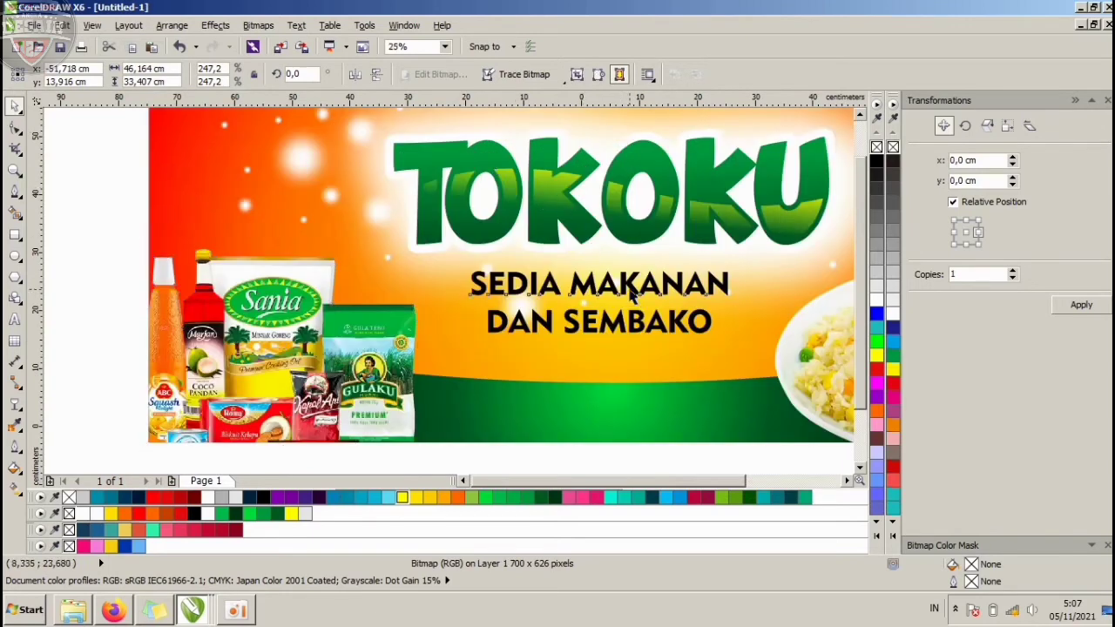
# - Enlarge both text lines together to about 50.3 cm wide and lower them slightly beneath the title
pyautogui.click(634, 298)
pyautogui.keyDown('shift'); pyautogui.click(639, 326); pyautogui.keyUp('shift')
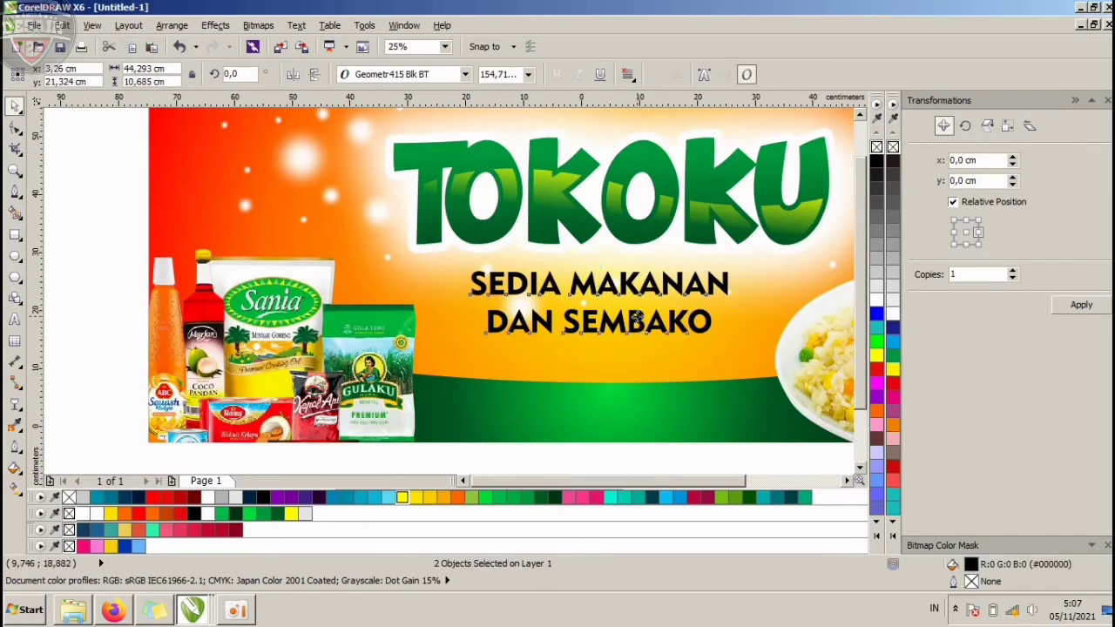
pyautogui.moveTo(638, 318)
pyautogui.mouseDown()
pyautogui.moveTo(662, 315)
pyautogui.moveTo(641, 320)
pyautogui.mouseUp()
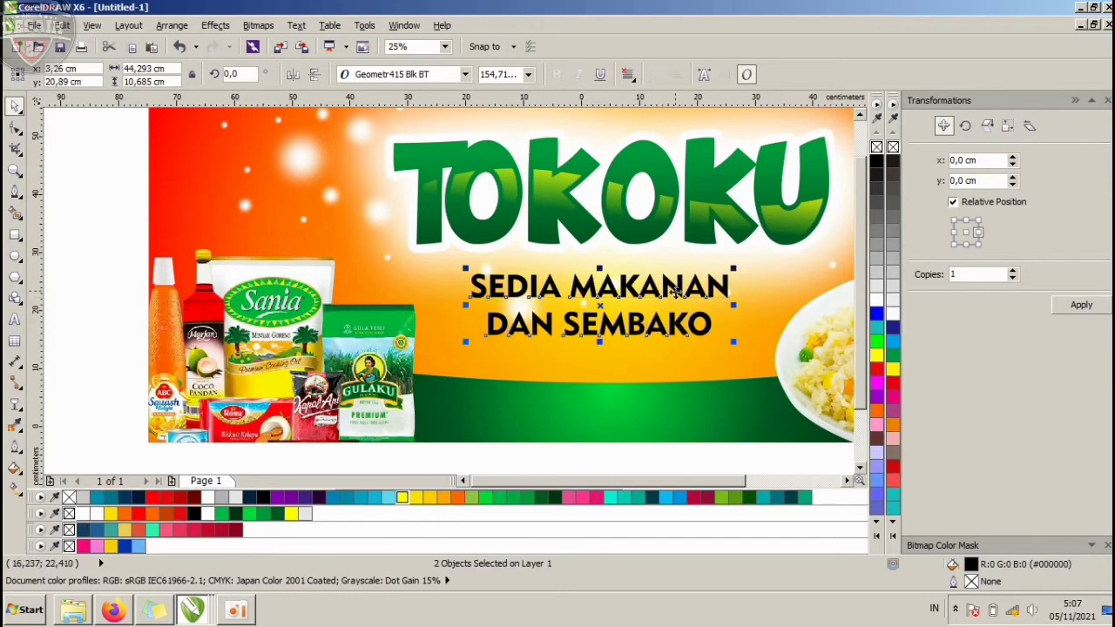
pyautogui.moveTo(733, 270); pyautogui.dragTo(750, 262)
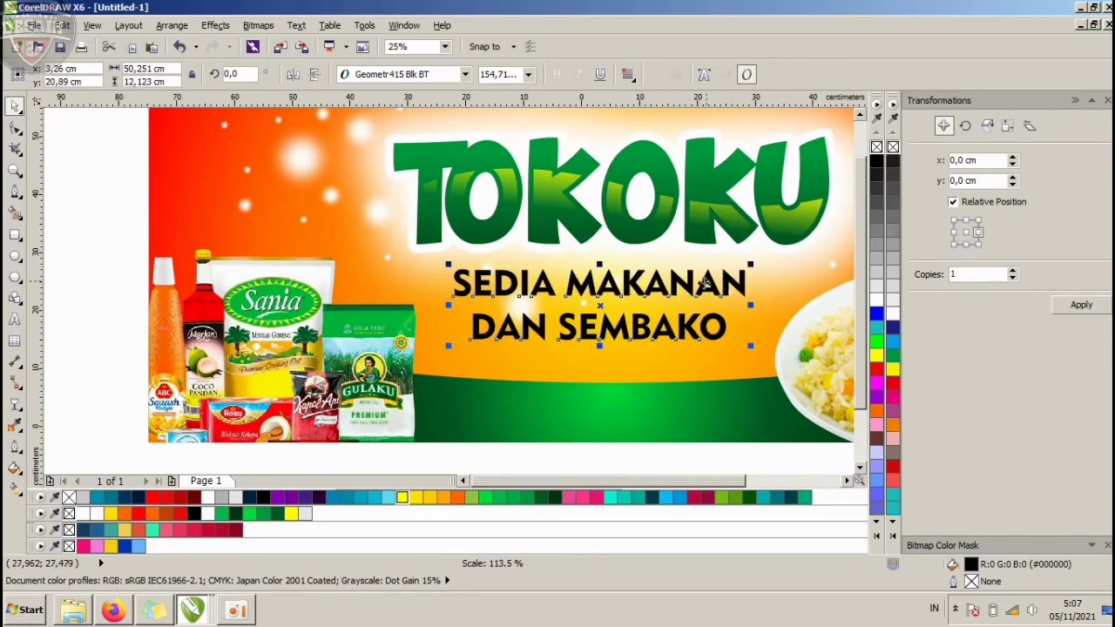
pyautogui.moveTo(692, 284); pyautogui.dragTo(687, 292)
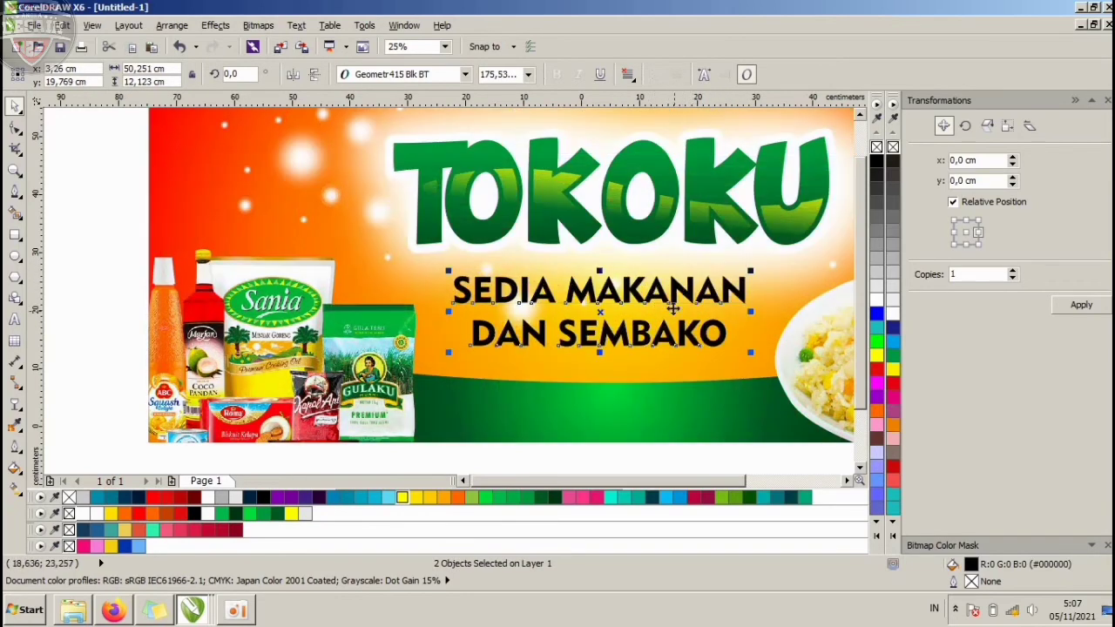
# - Move the DAN SEMBAKO line up closer to the SEDIA MAKANAN line
pyautogui.click(647, 380)
pyautogui.click(648, 339)
pyautogui.scroll(1, 647, 338)
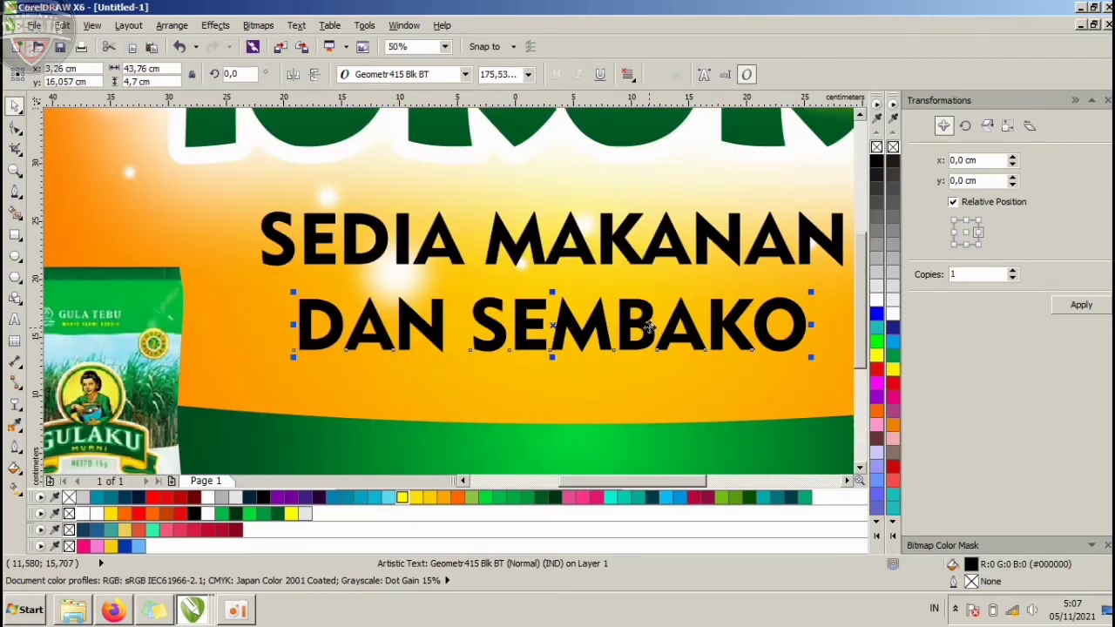
pyautogui.doubleClick(650, 316)
pyautogui.moveTo(651, 316); pyautogui.dragTo(651, 297)
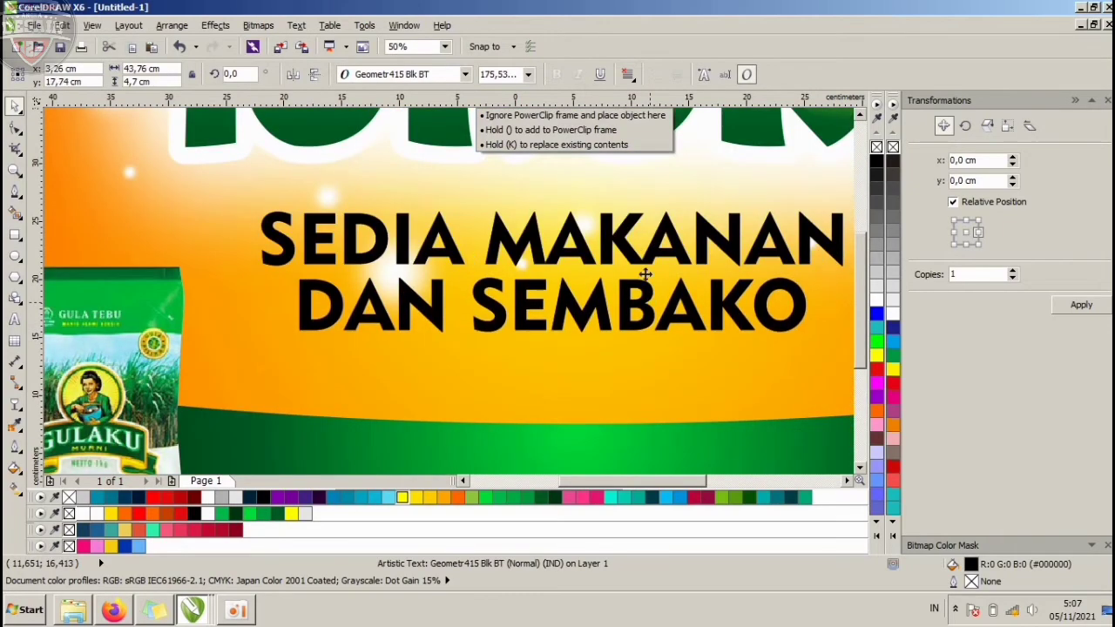
# - Enlarge both text lines together to about 60.1 cm wide and shift them slightly down
pyautogui.keyDown('shift'); pyautogui.click(619, 238); pyautogui.keyUp('shift')
pyautogui.scroll(-2, 601, 258)
pyautogui.scroll(1, 658, 242)
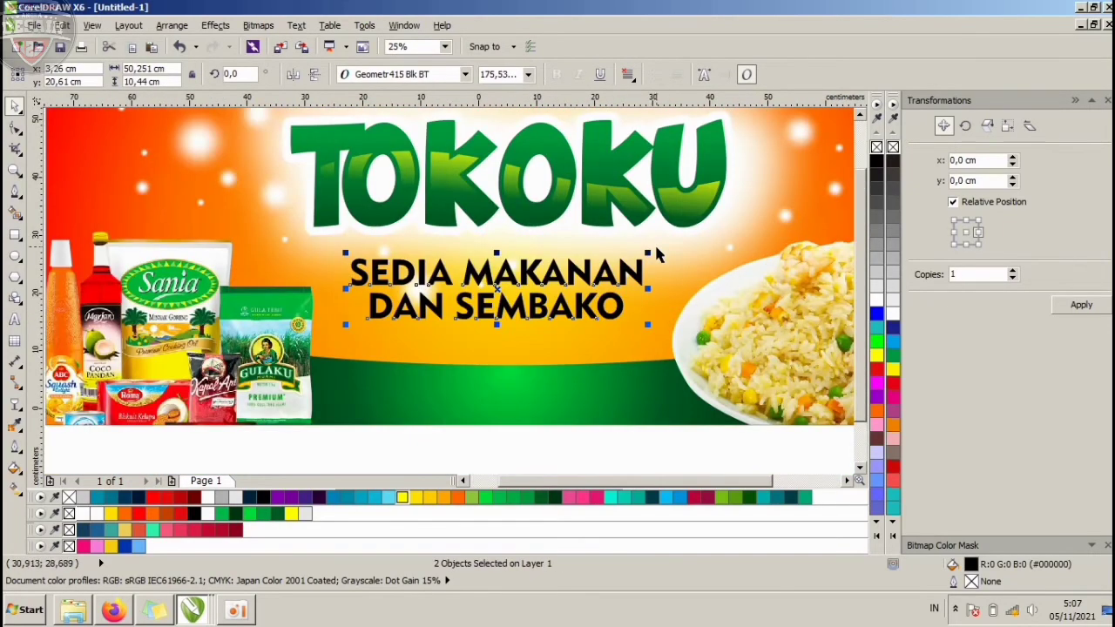
pyautogui.moveTo(649, 251); pyautogui.dragTo(678, 235)
pyautogui.moveTo(624, 267); pyautogui.dragTo(624, 275)
# - Give both text lines a 2 cm white outline with round line caps, placed behind the fill and scaling with the image
pyautogui.rightClick(876, 300)
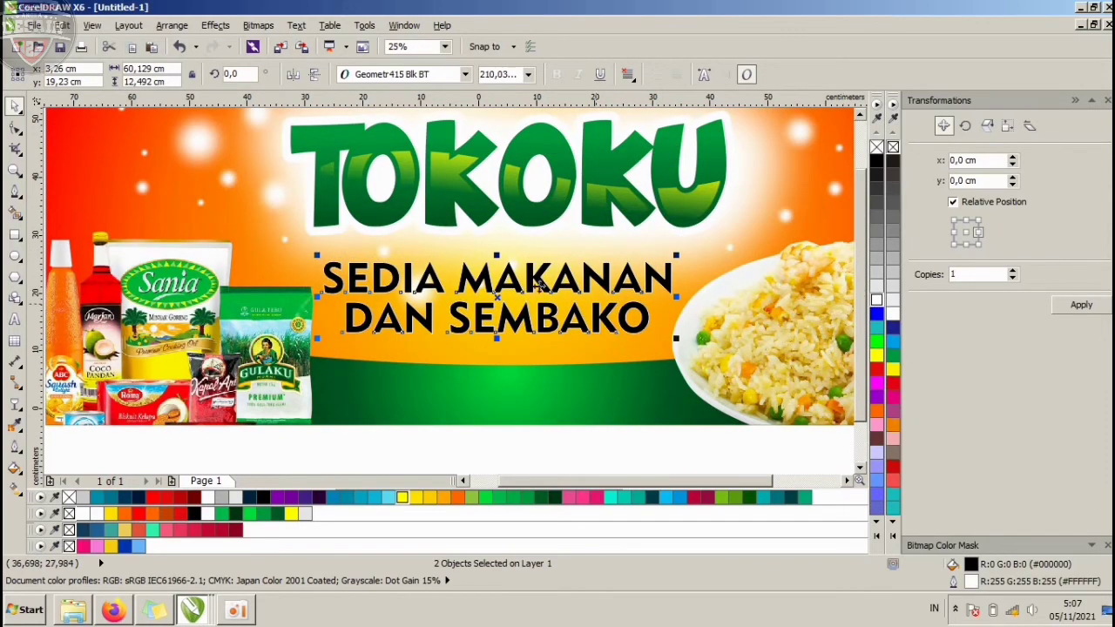
pyautogui.doubleClick(967, 585)
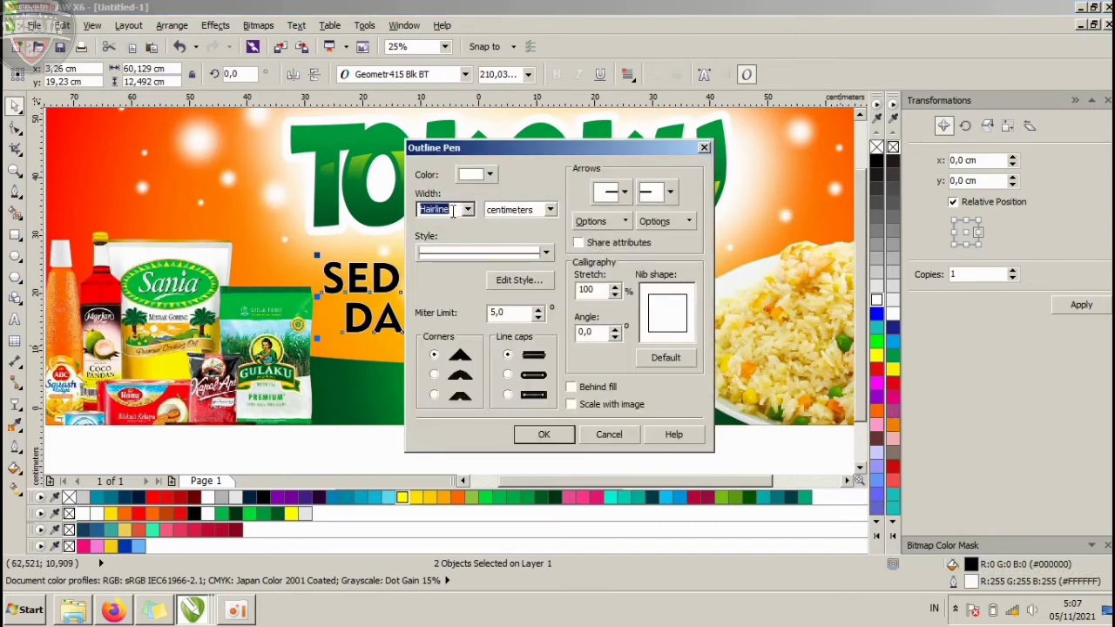
pyautogui.write('2')
pyautogui.click(592, 386)
pyautogui.click(597, 404)
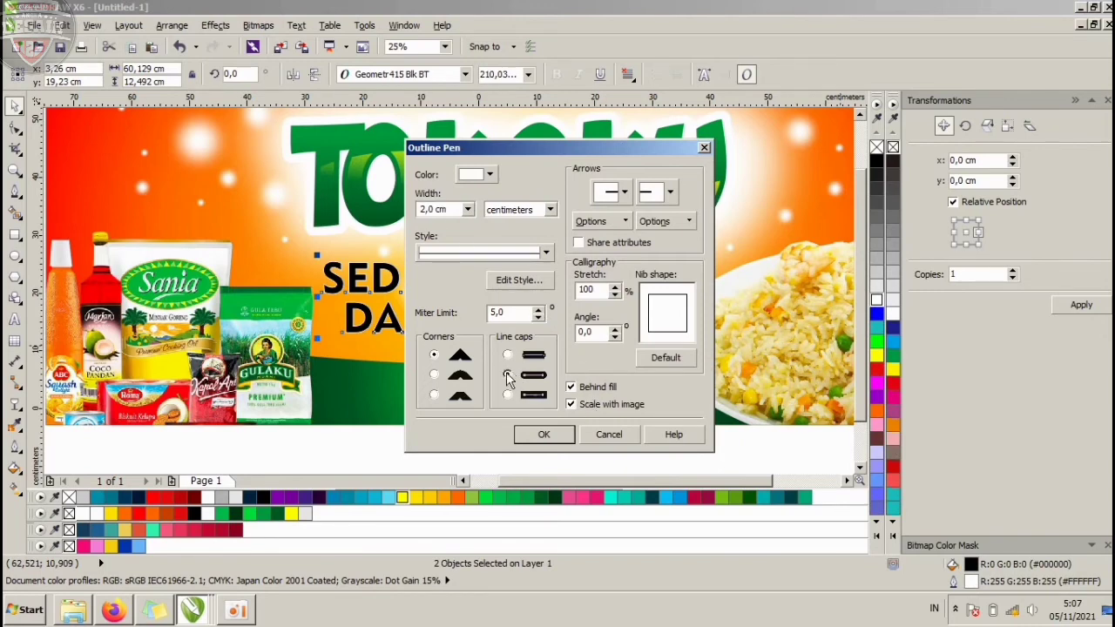
pyautogui.click(544, 434)
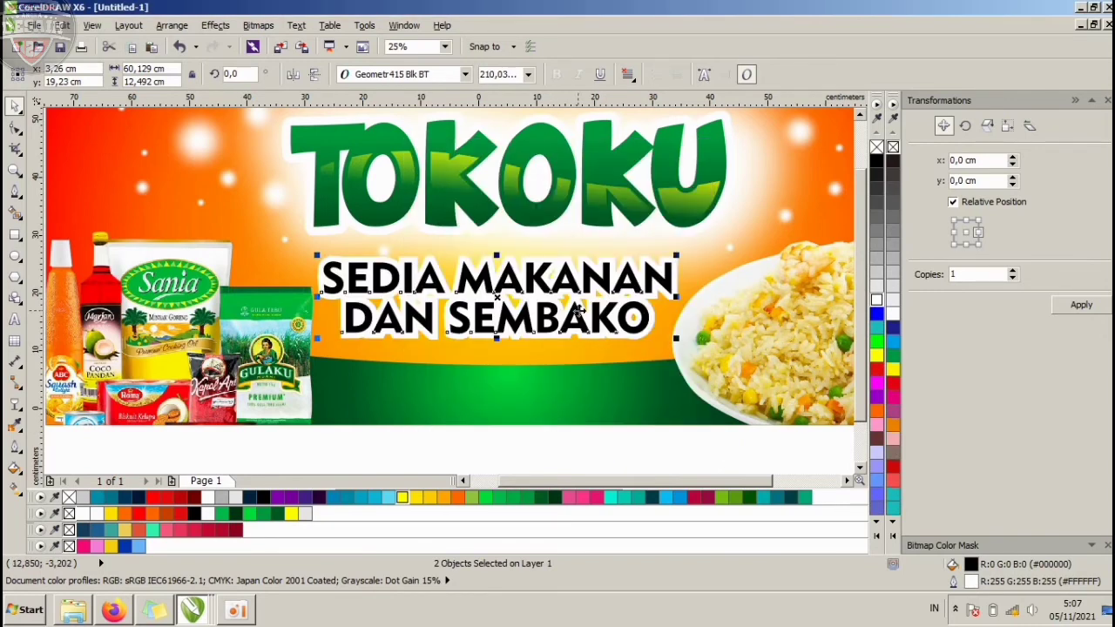
# - Raise the SEDIA MAKANAN line slightly to widen the gap above DAN SEMBAKO
pyautogui.click(592, 382)
pyautogui.click(570, 275)
pyautogui.scroll(1, 569, 275)
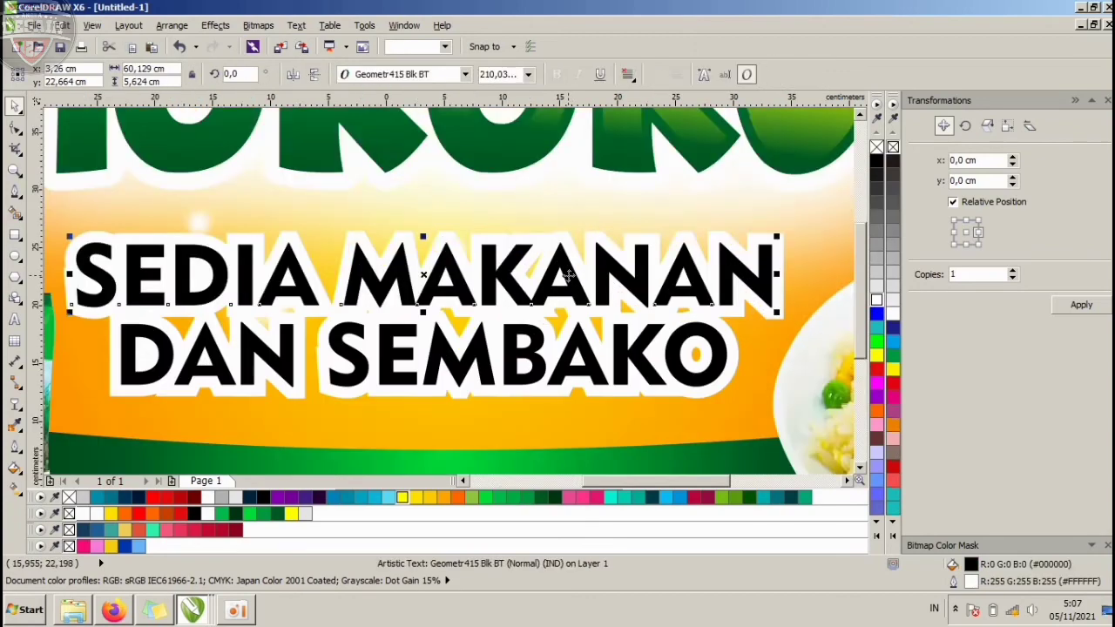
pyautogui.moveTo(568, 270); pyautogui.dragTo(568, 262)
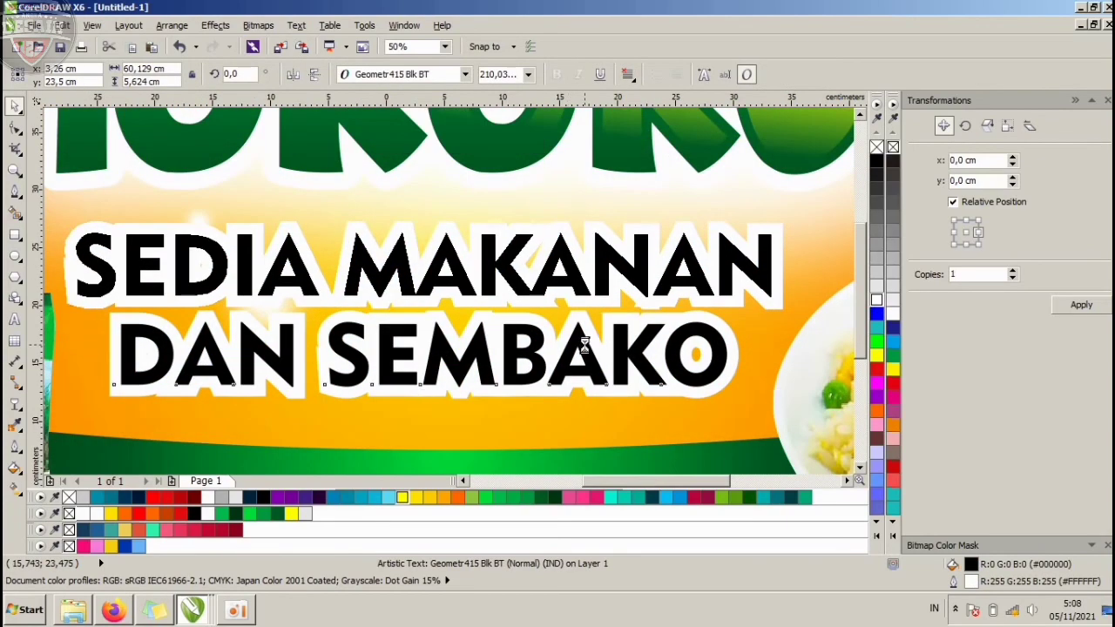
# - Try a dark teal fill on both text lines, but settle on the pink fill #E6156C
pyautogui.keyDown('shift'); pyautogui.click(583, 341); pyautogui.keyUp('shift')
pyautogui.click(596, 497)
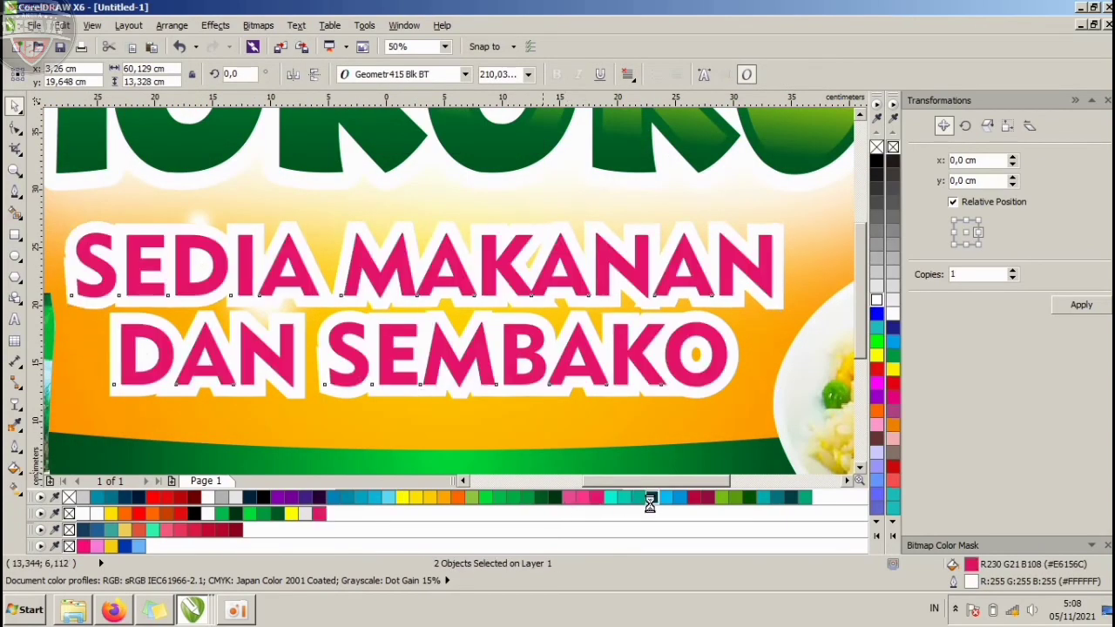
pyautogui.click(650, 497)
pyautogui.scroll(-1, 592, 299)
pyautogui.click(595, 497)
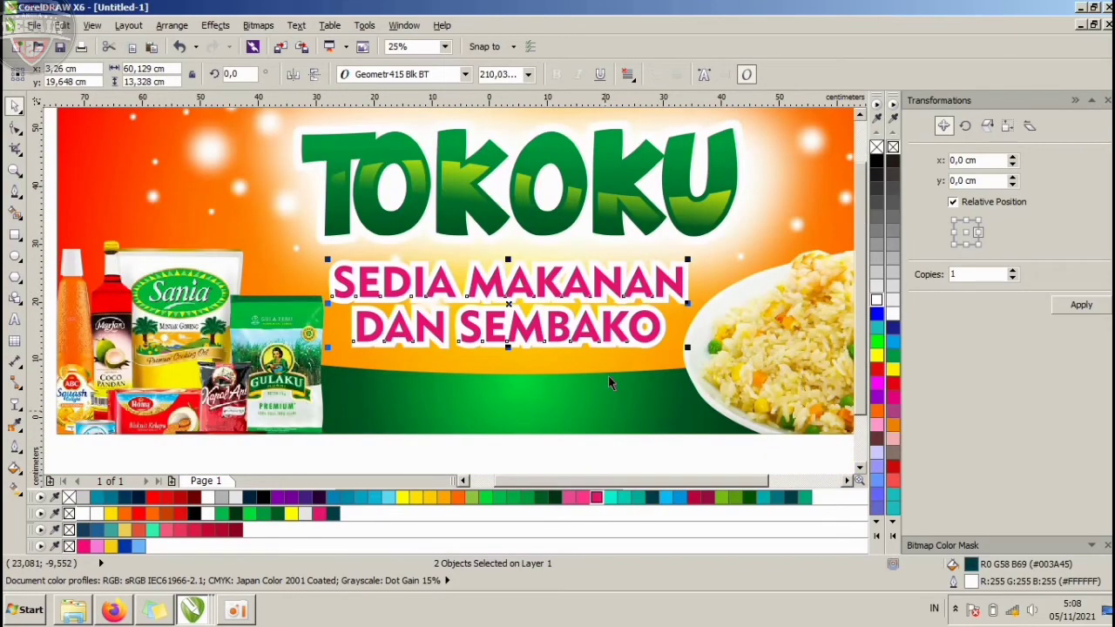
pyautogui.scroll(-1, 607, 306)
pyautogui.click(659, 403)
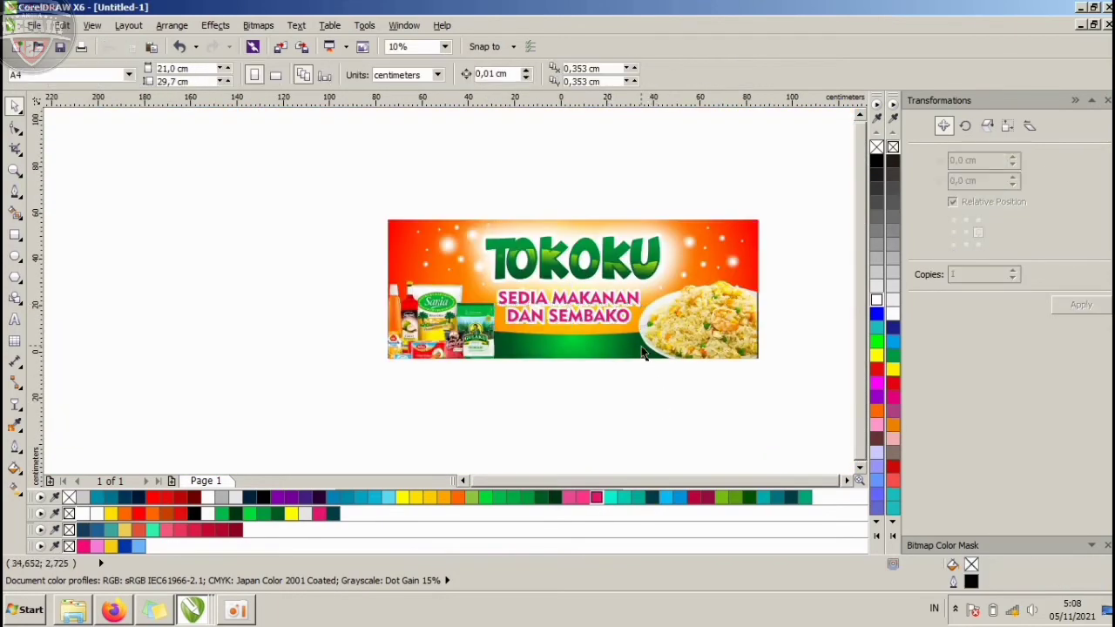
pyautogui.scroll(1, 625, 324)
pyautogui.click(571, 285)
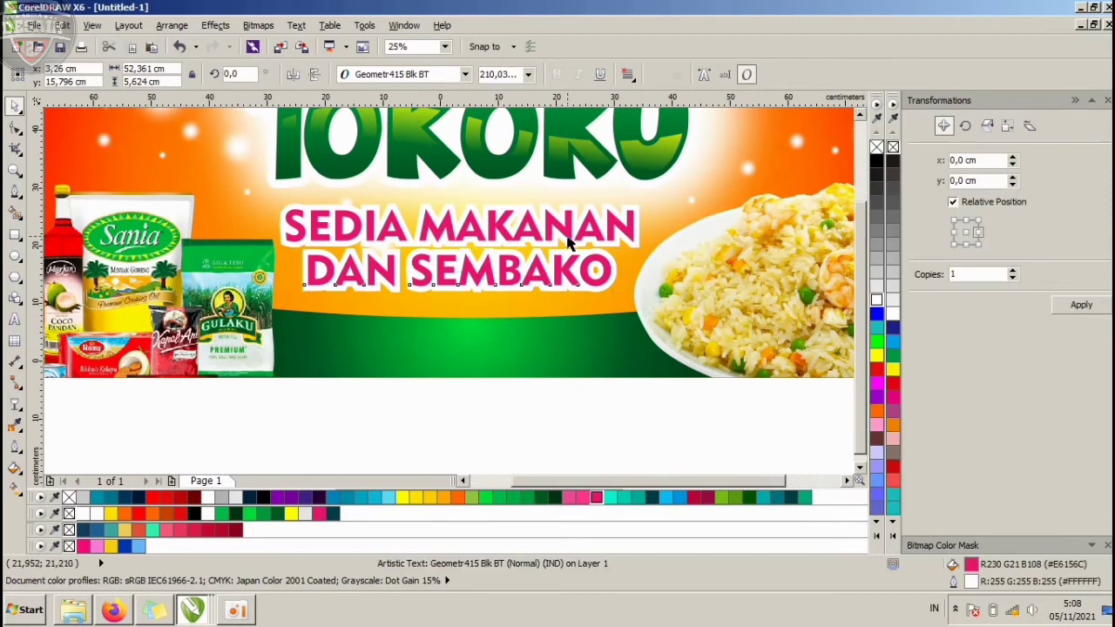
pyautogui.keyDown('shift'); pyautogui.click(568, 244); pyautogui.keyUp('shift')
pyautogui.scroll(-1, 568, 244)
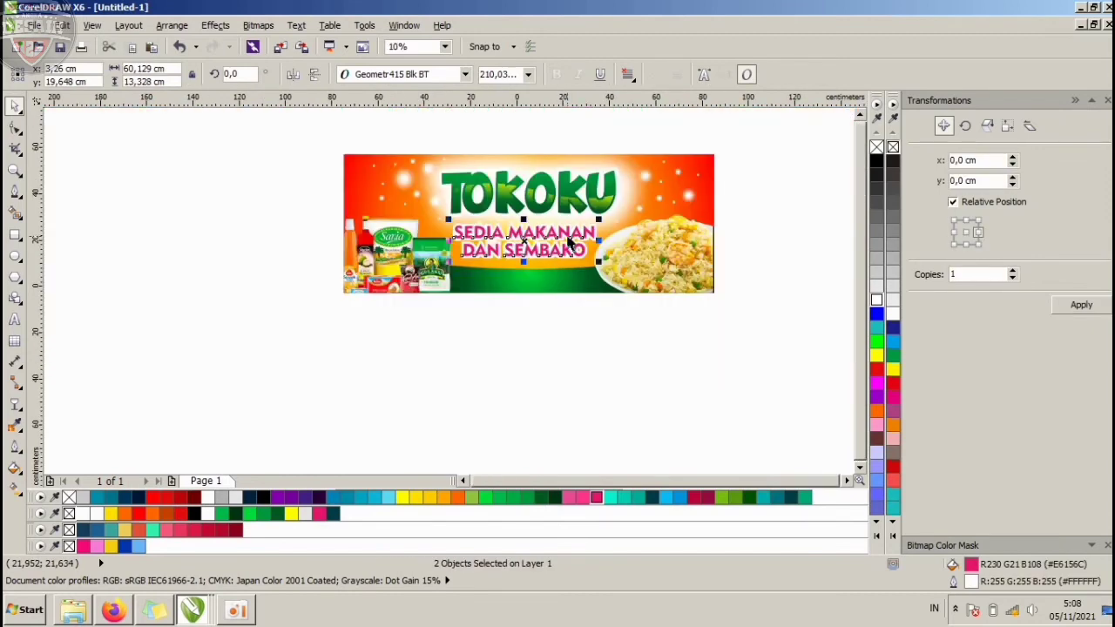
pyautogui.click(578, 354)
# - Duplicate the SEDIA MAKANAN line onto the green base and replace the copy's text with "- NASI GORENG - MIE GORENG"
pyautogui.scroll(1, 558, 357)
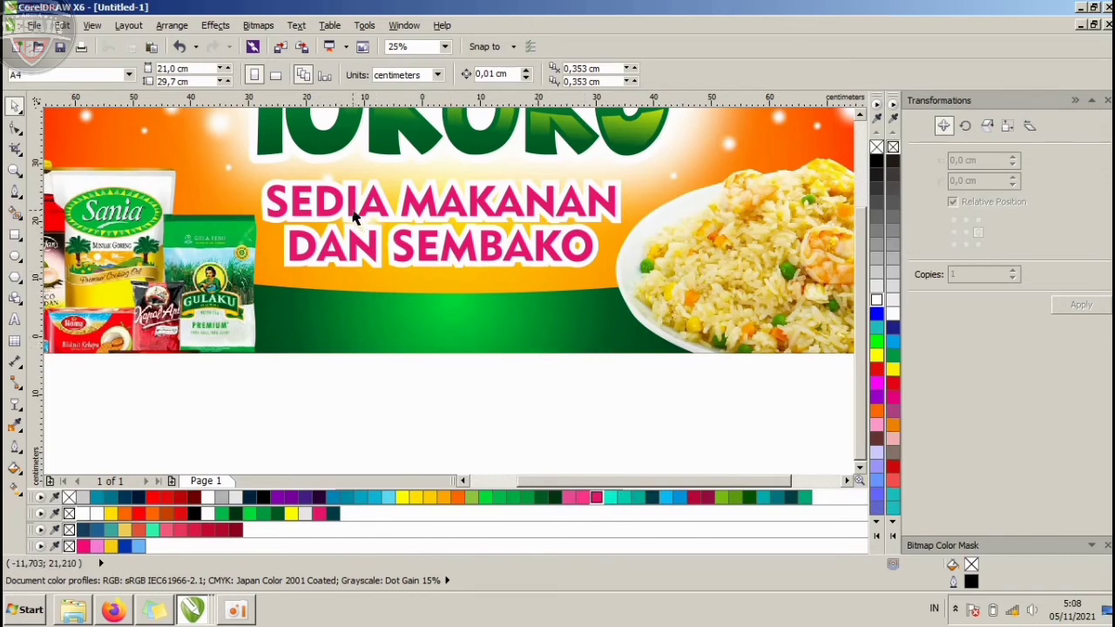
pyautogui.moveTo(363, 223); pyautogui.dragTo(372, 325)
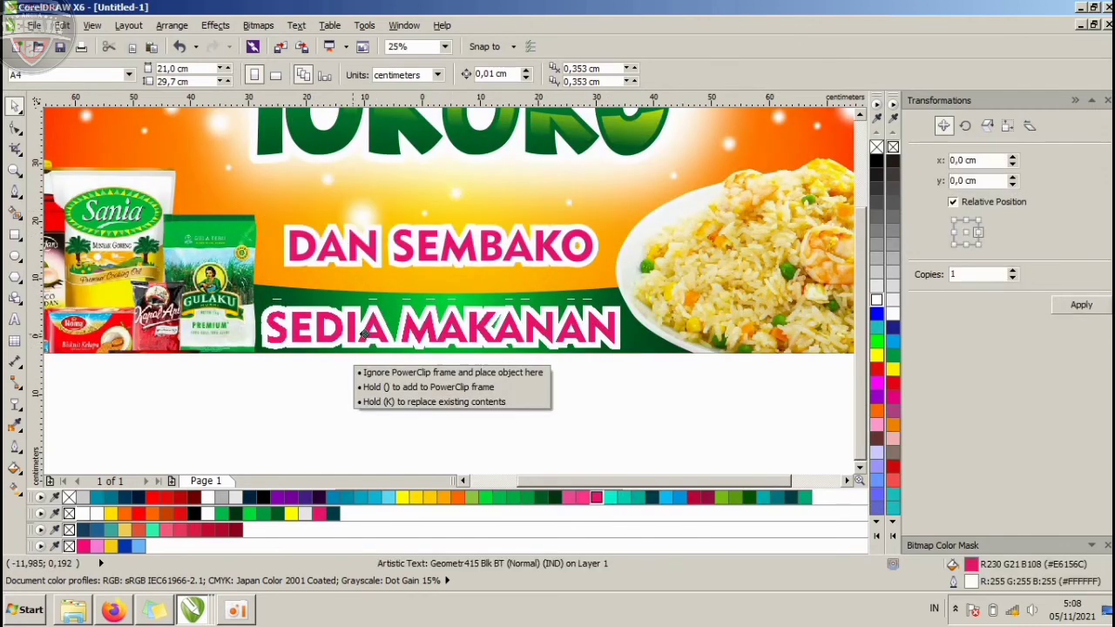
pyautogui.press('F8')
pyautogui.hotkey('ctrl', 'a')
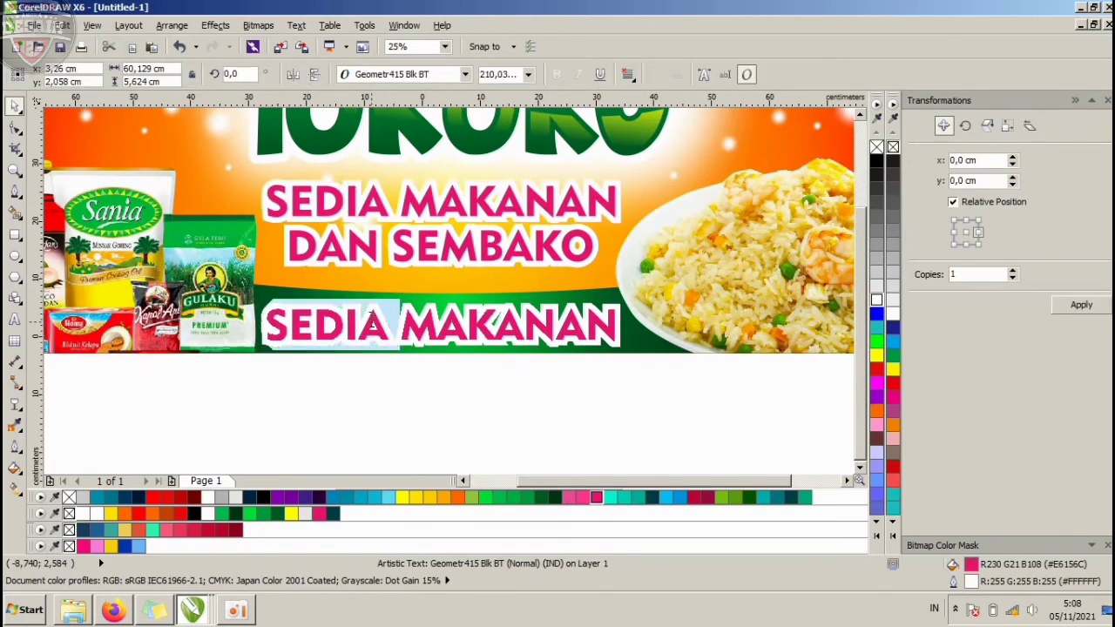
pyautogui.write('na')
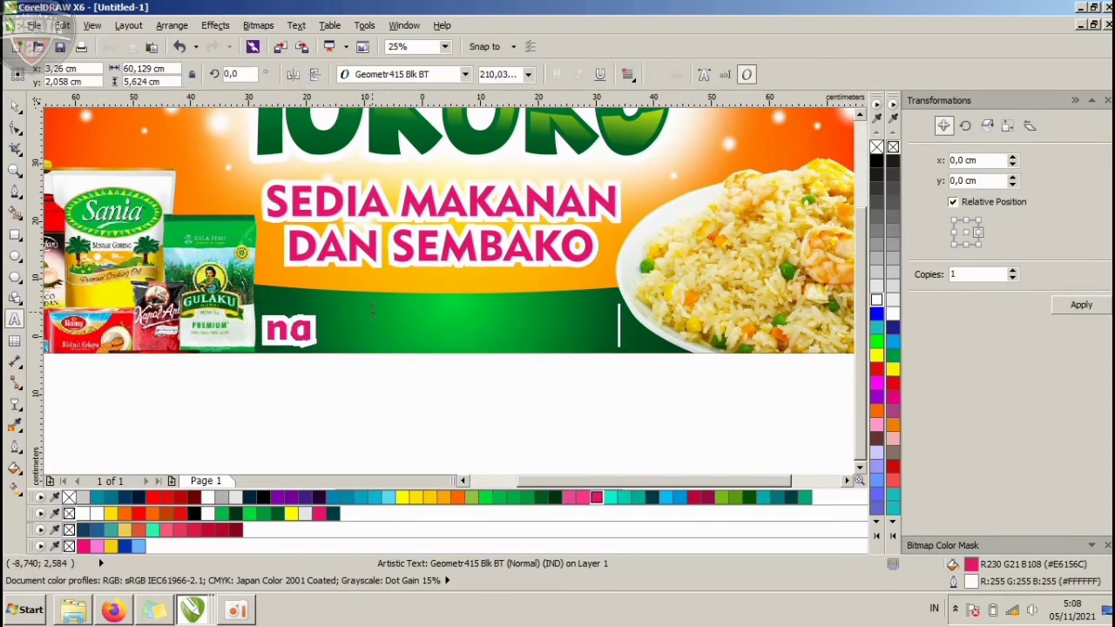
pyautogui.press('BackSpace')
pyautogui.press('BackSpace')
pyautogui.write('- ')
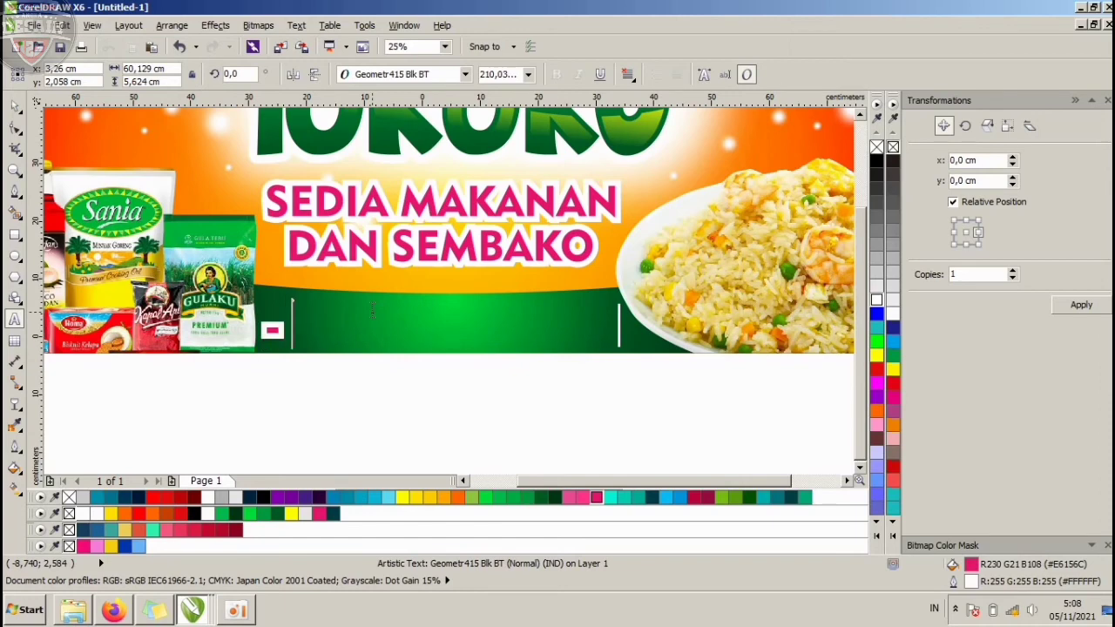
pyautogui.write('NASI GORENG')
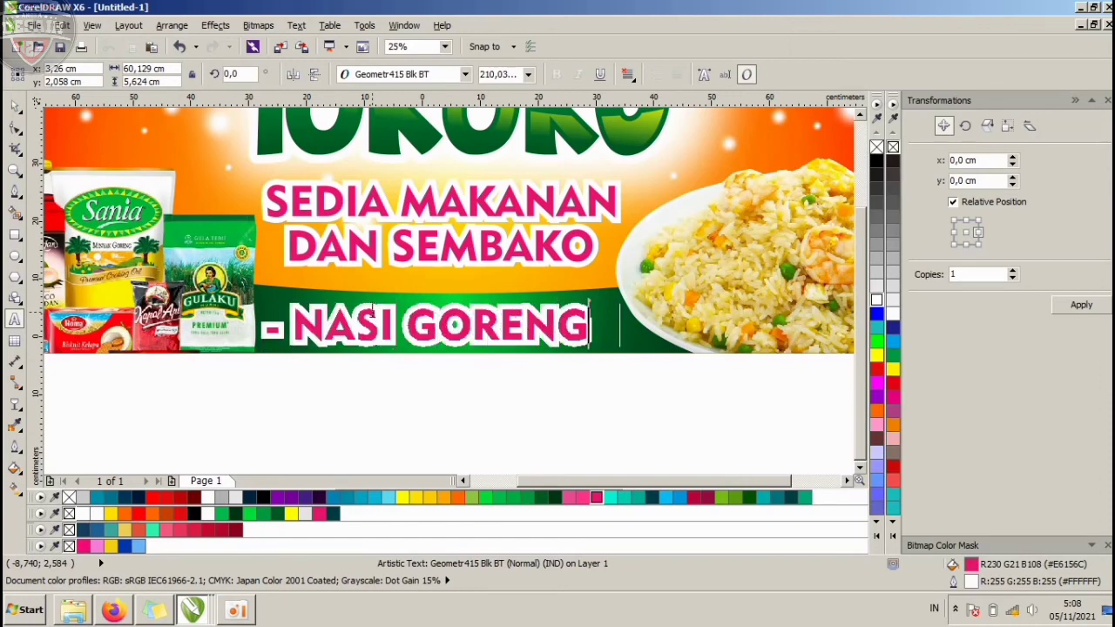
pyautogui.write(' -')
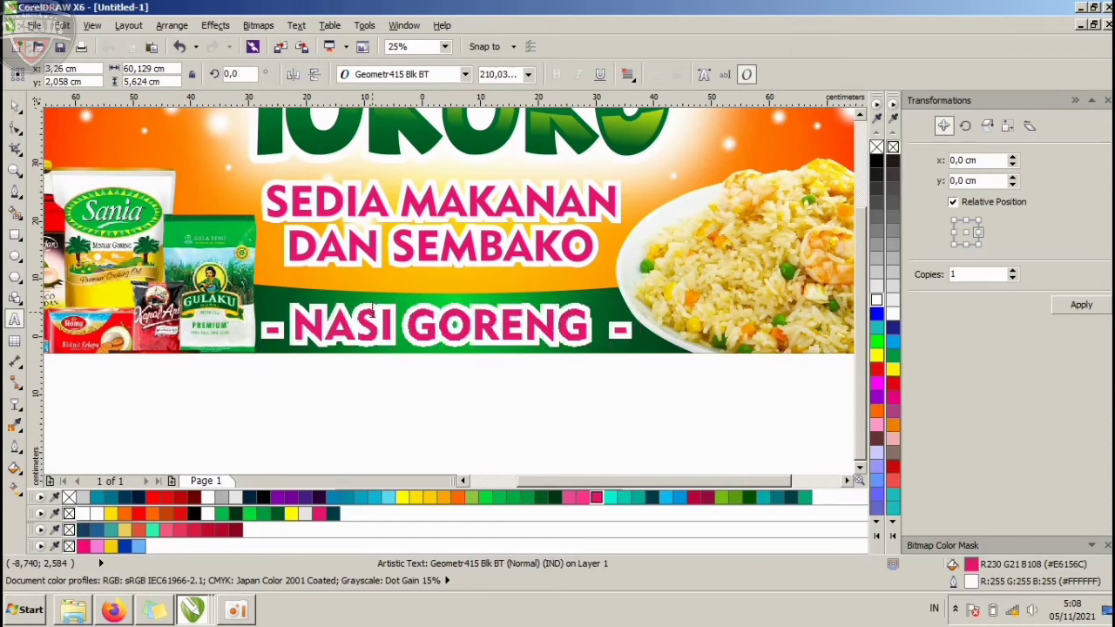
pyautogui.write(' MIE GORE')
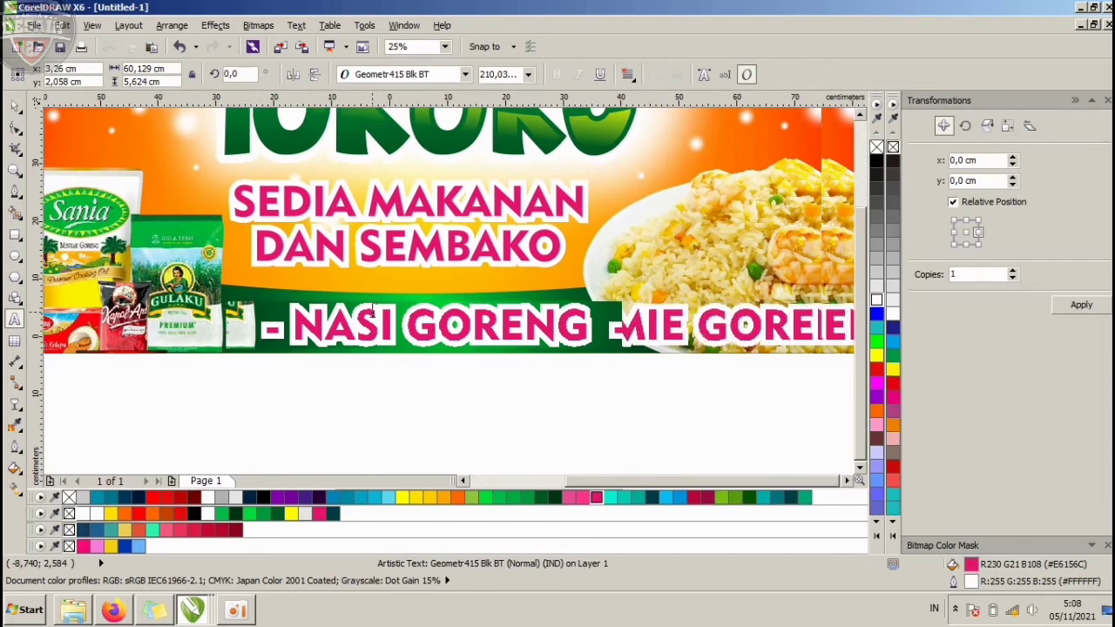
pyautogui.write('NG')
pyautogui.press('Escape')
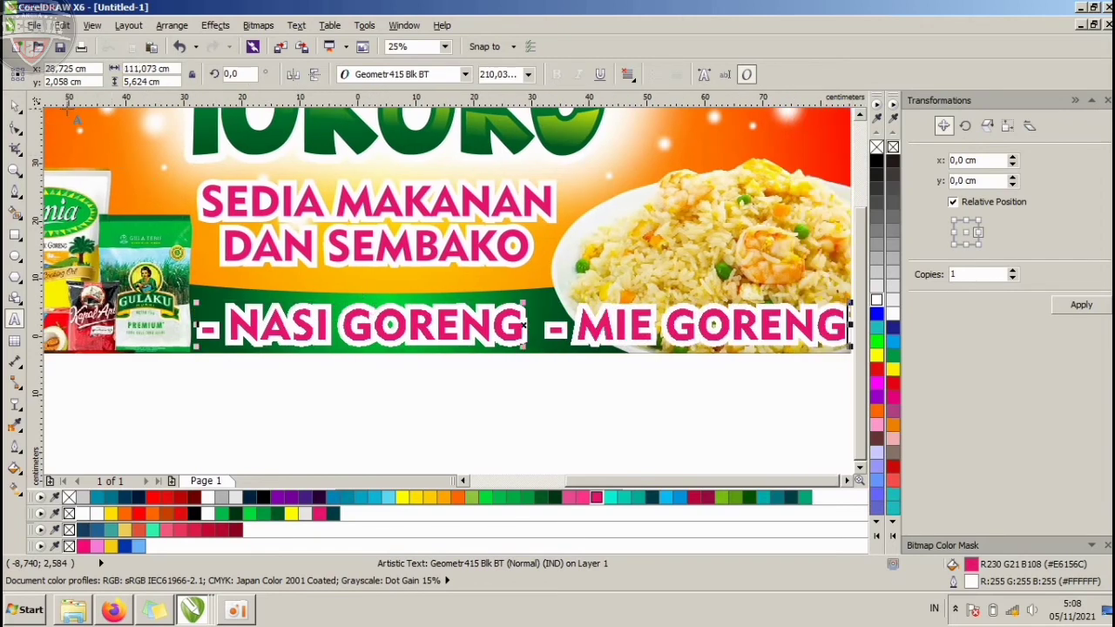
# - Delete the space between the first dash and NASI in the menu line
pyautogui.click(14, 106)
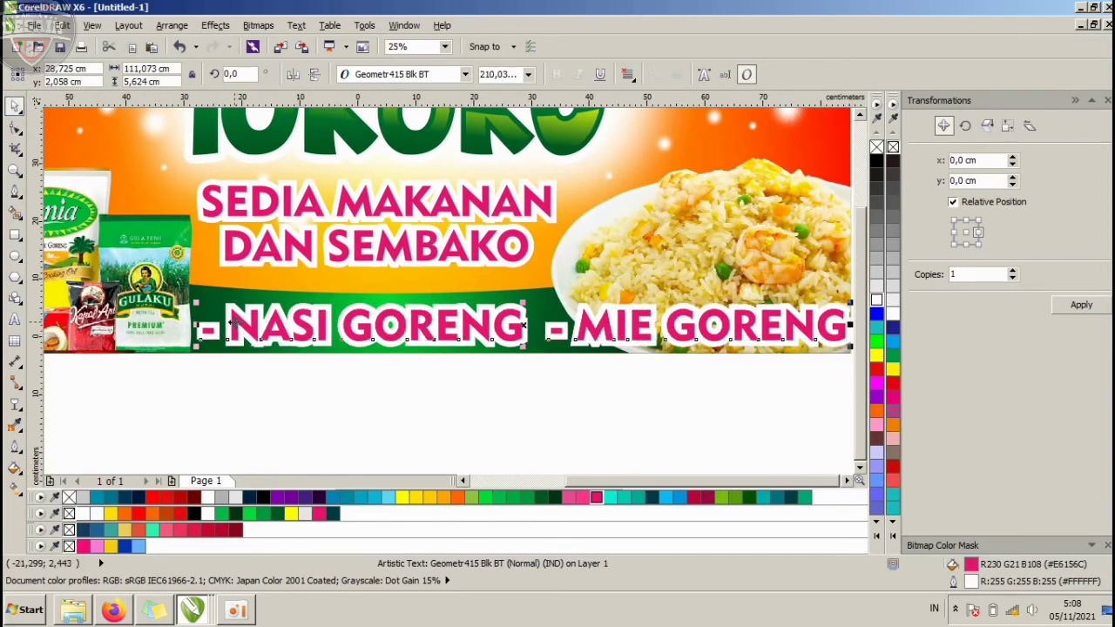
pyautogui.doubleClick(235, 327)
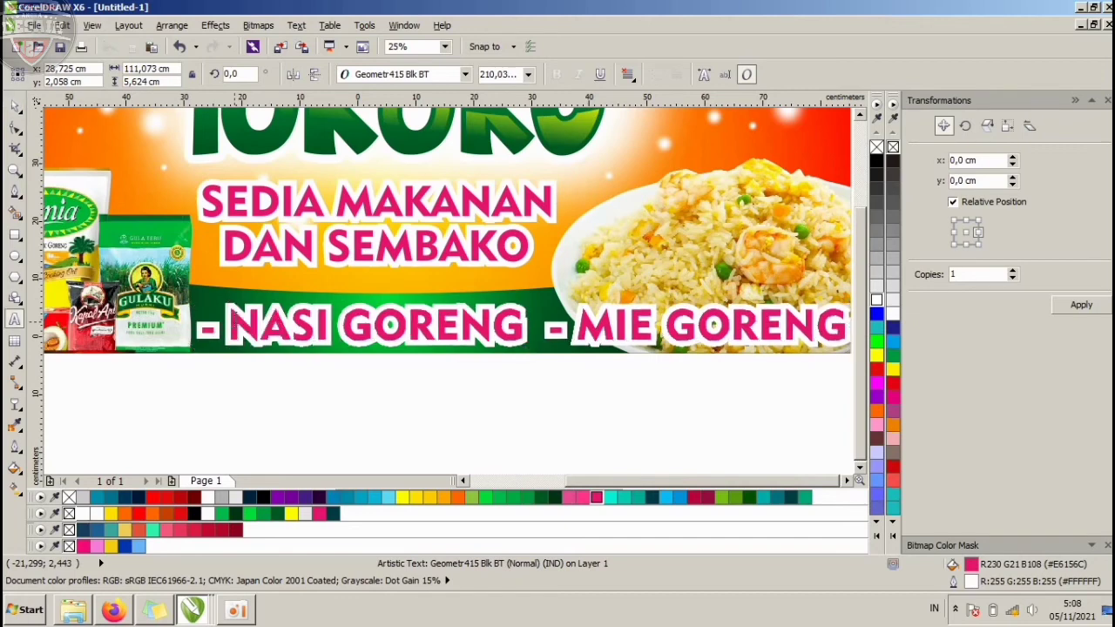
pyautogui.press('BackSpace')
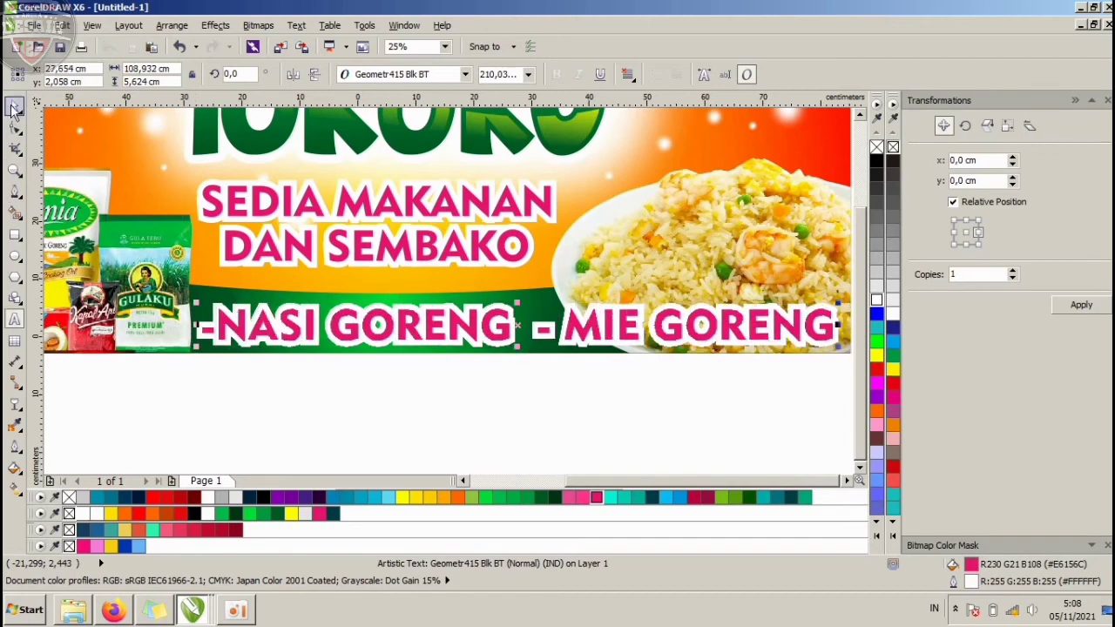
pyautogui.click(14, 105)
# - Give the menu line a white fill without outline, shrink it to about 60.5 cm wide, and raise it slightly
pyautogui.click(878, 302)
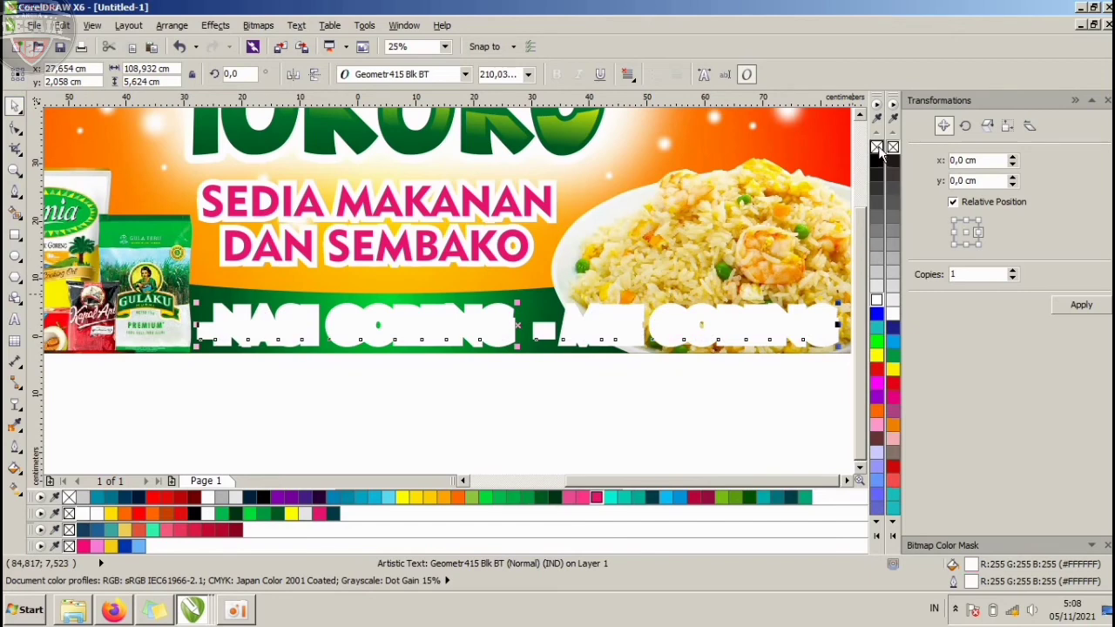
pyautogui.rightClick(876, 146)
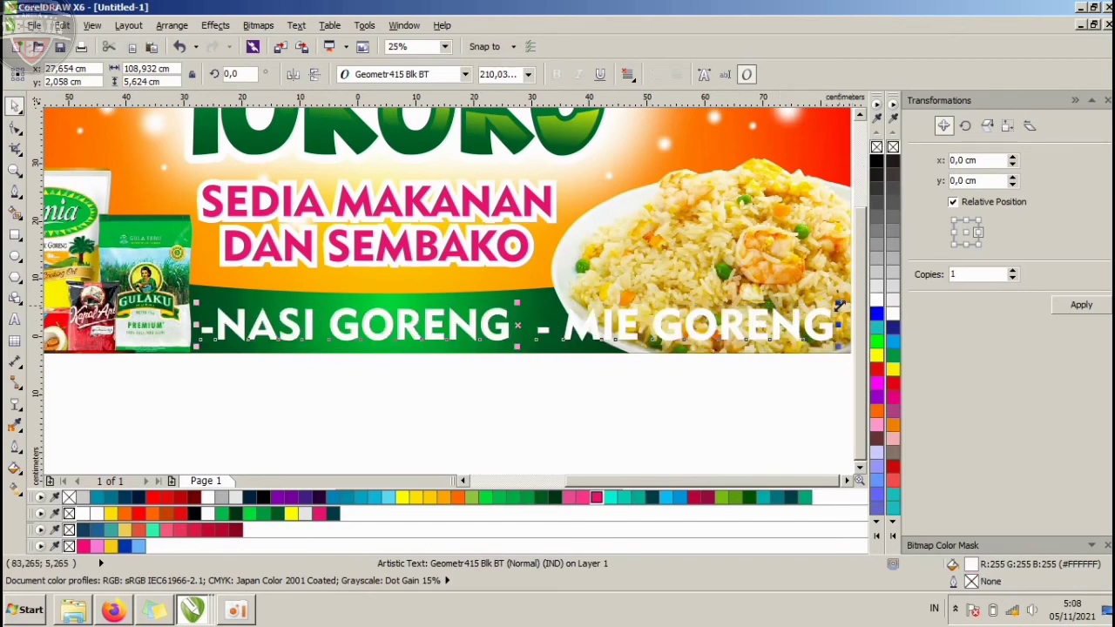
pyautogui.moveTo(838, 304); pyautogui.dragTo(556, 283)
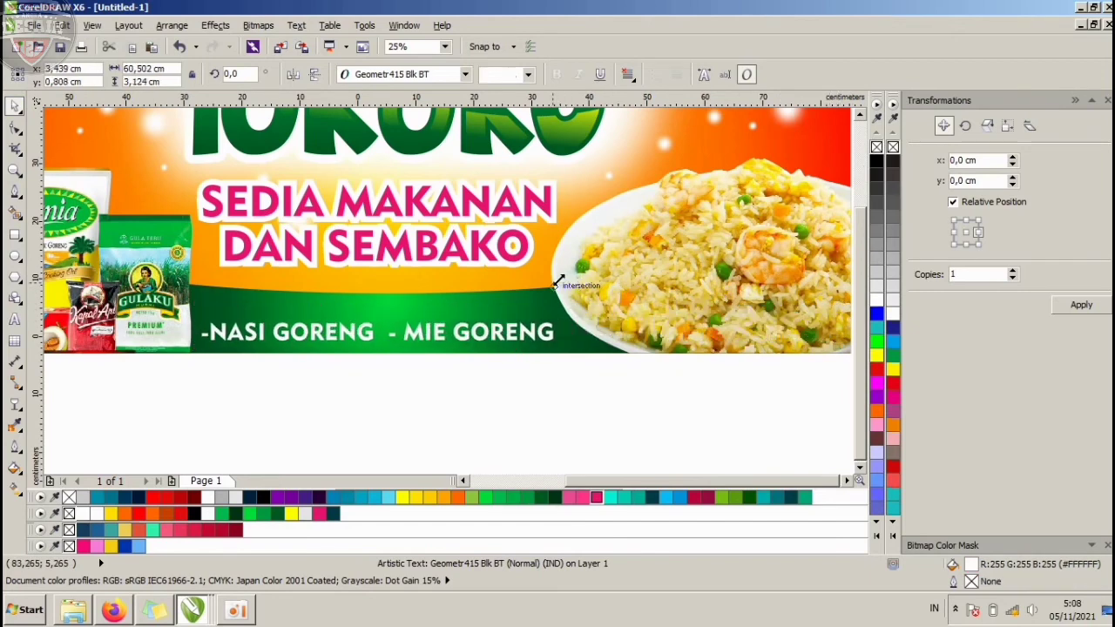
pyautogui.moveTo(440, 331); pyautogui.dragTo(441, 323)
pyautogui.click(210, 387)
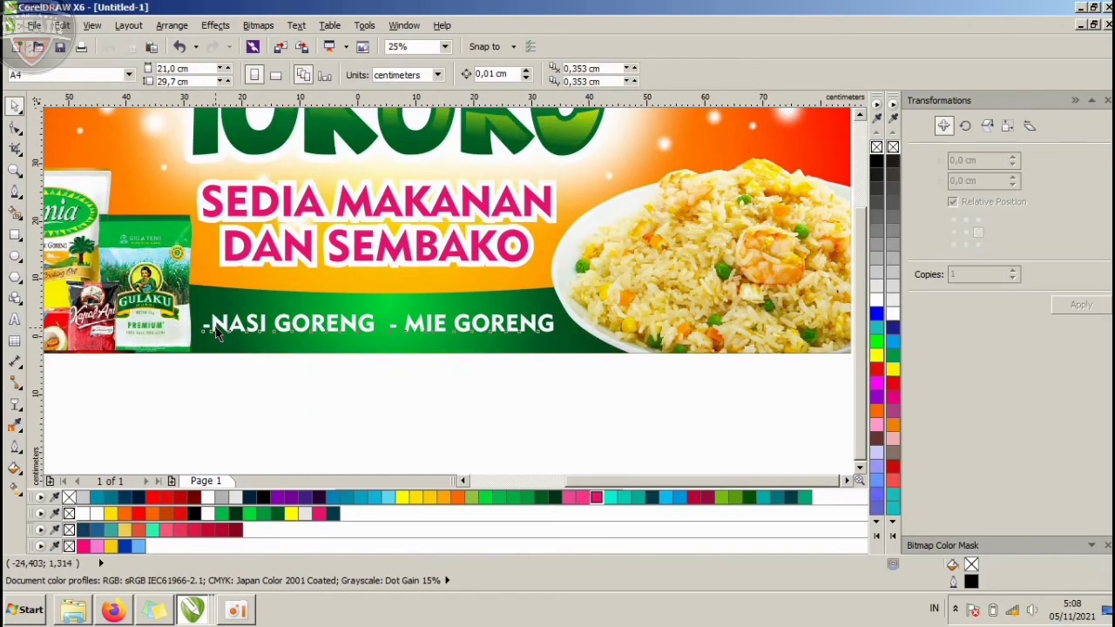
# - Remove the leading dash from the menu line and centre the text horizontally on the green curved base
pyautogui.doubleClick(217, 334)
pyautogui.press('BackSpace')
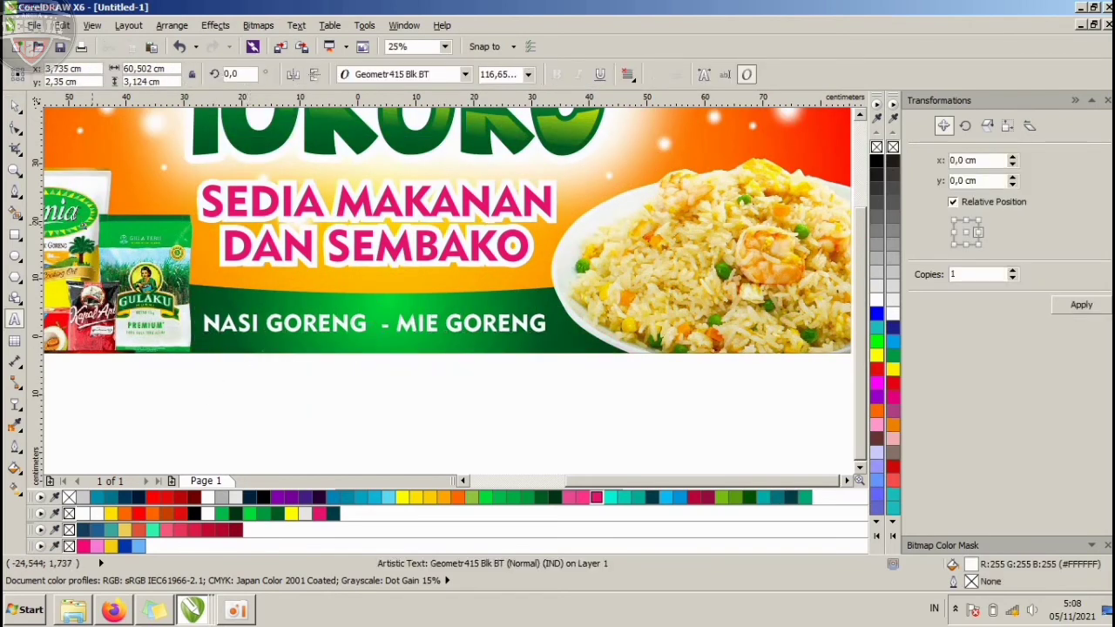
pyautogui.click(14, 105)
pyautogui.keyDown('shift'); pyautogui.click(284, 299); pyautogui.keyUp('shift')
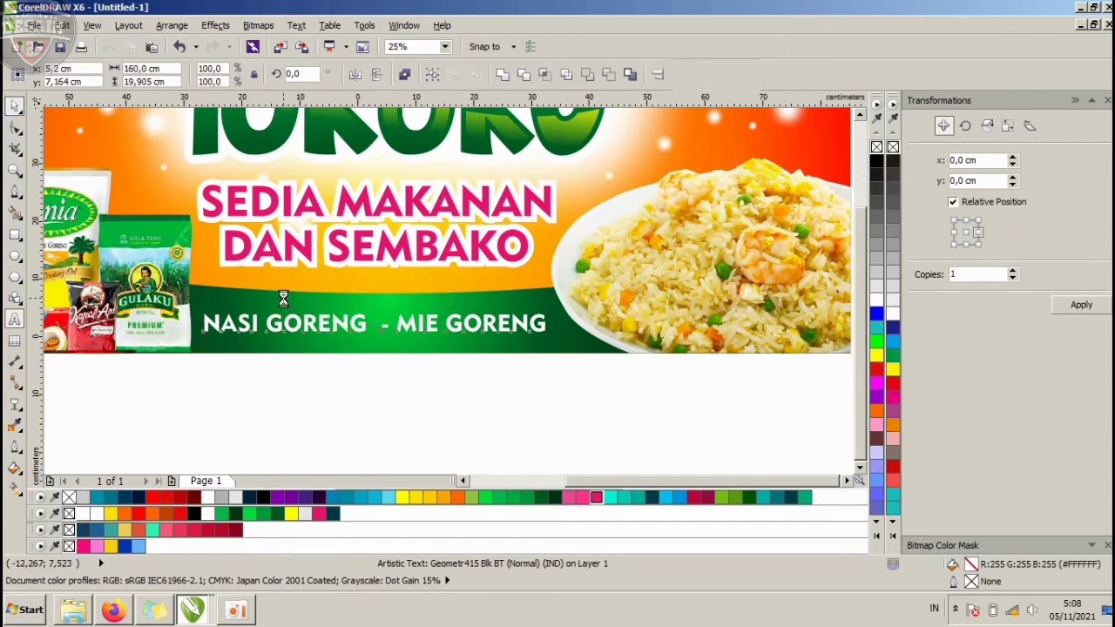
pyautogui.press('c')
pyautogui.click(340, 426)
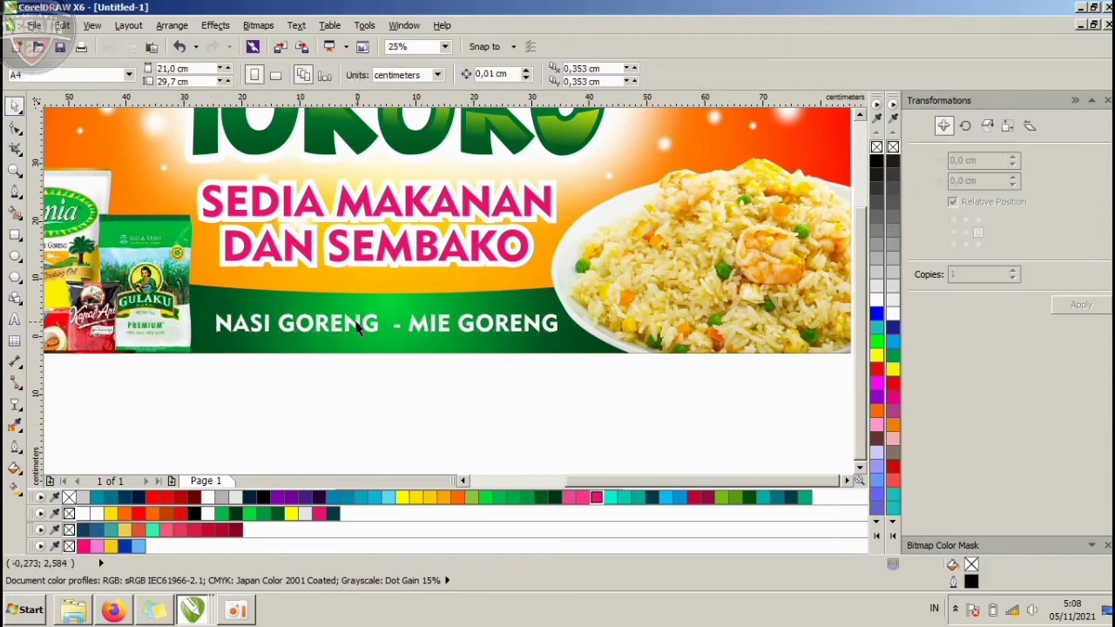
# - Give the NASI GORENG - MIE GORENG line a 1 cm dark green outline #003314, behind the fill and scaling with the image
pyautogui.click(359, 324)
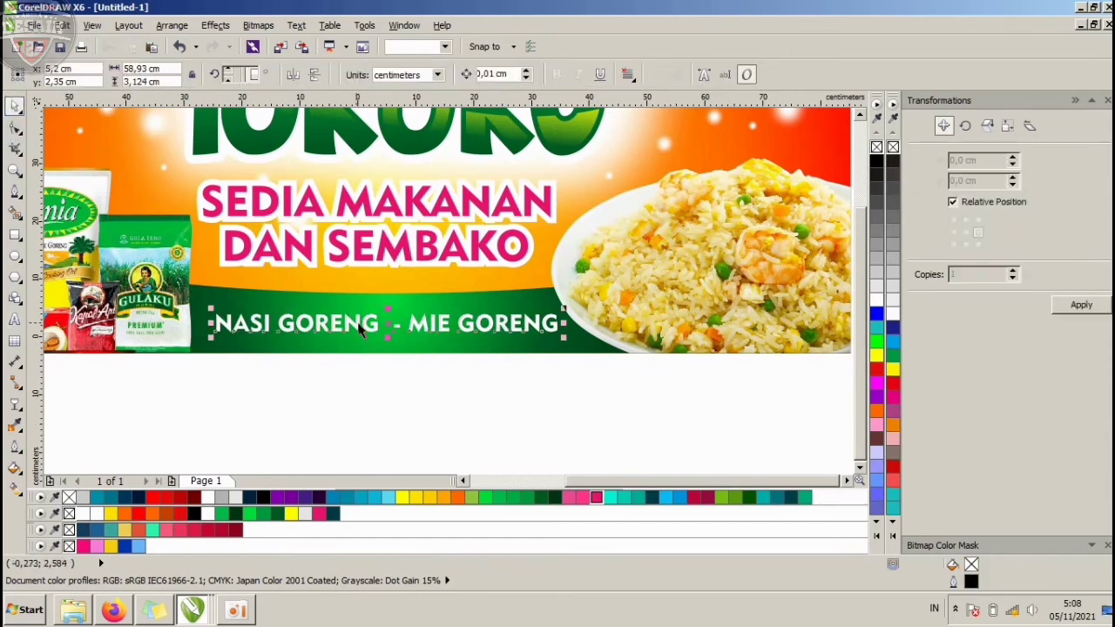
pyautogui.rightClick(556, 499)
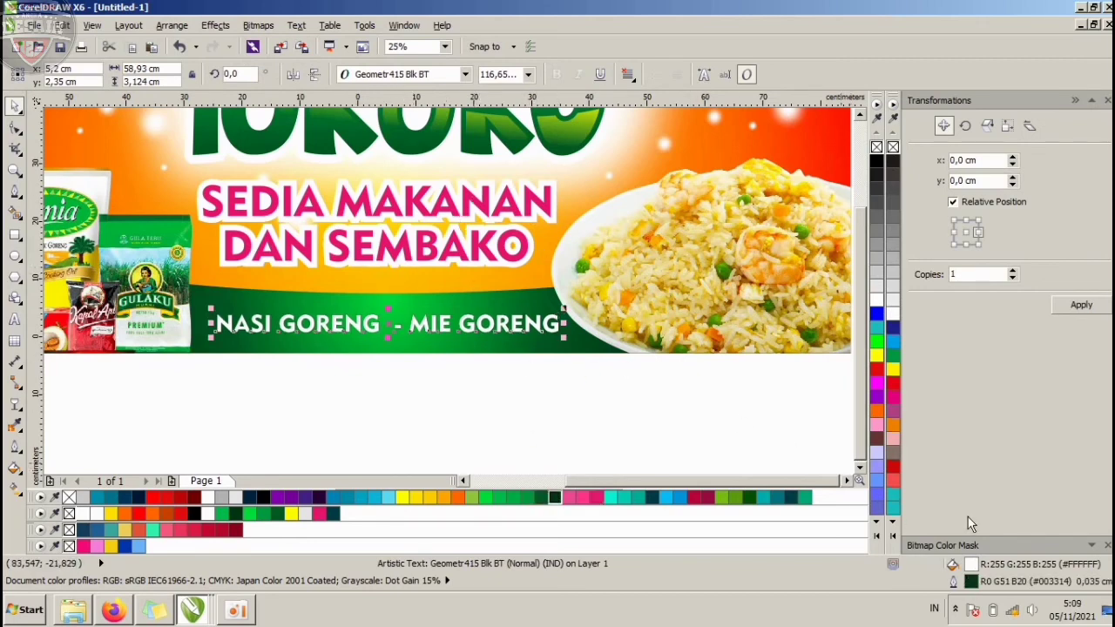
pyautogui.doubleClick(961, 583)
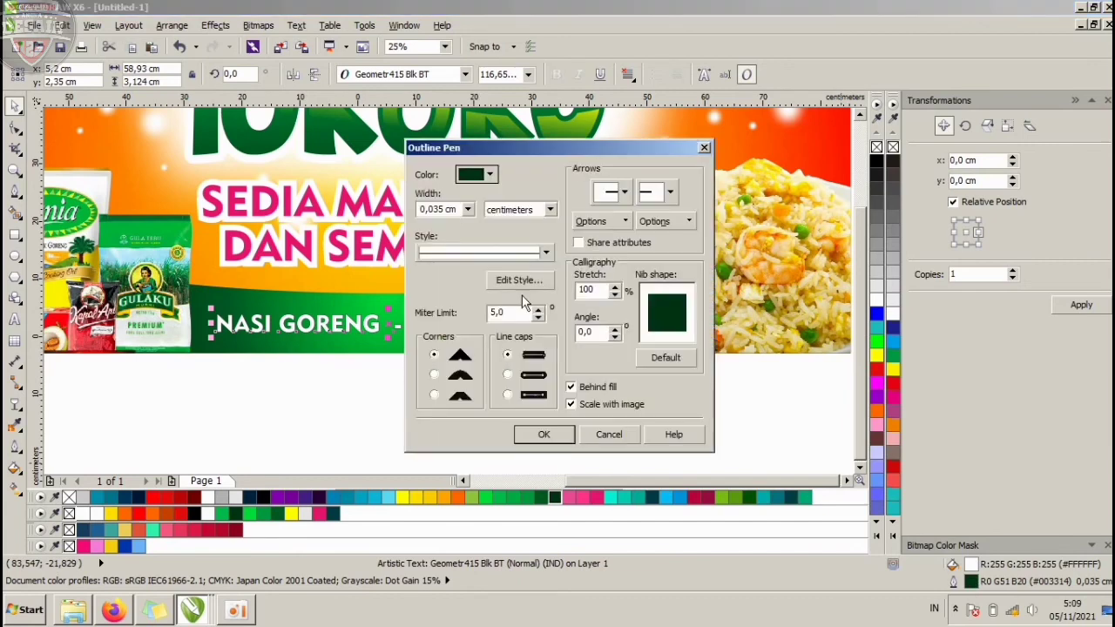
pyautogui.click(453, 212)
pyautogui.write('1')
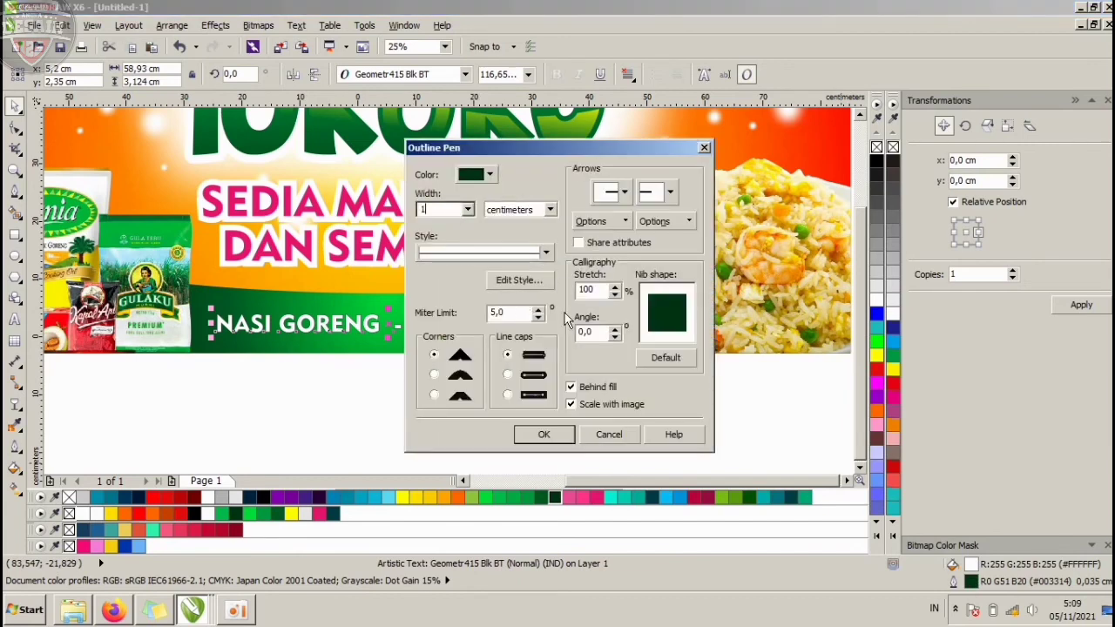
pyautogui.click(545, 433)
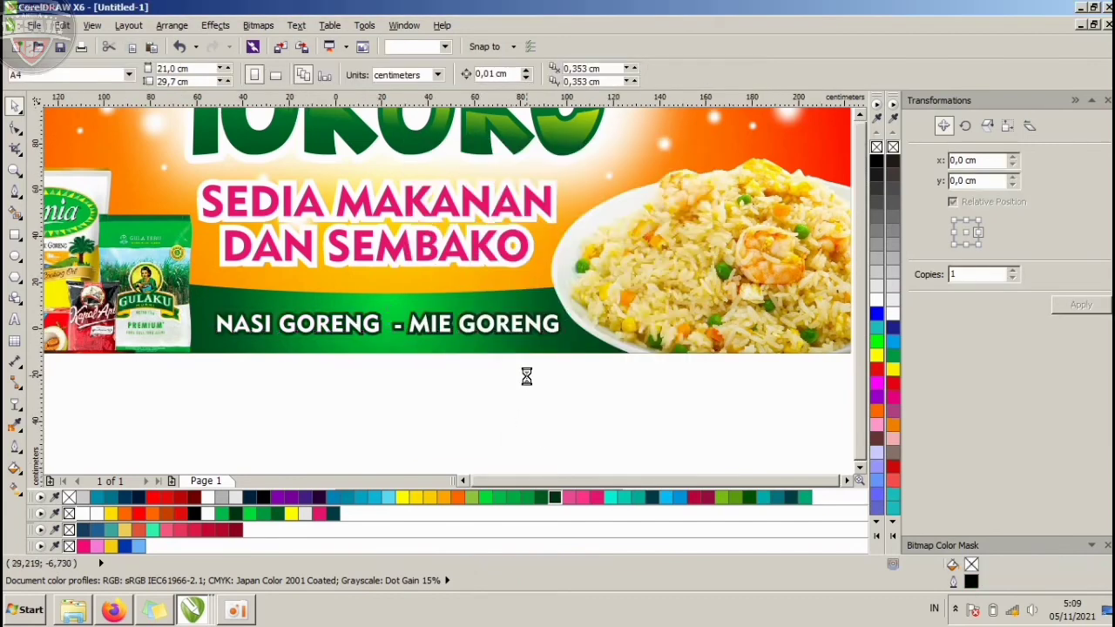
# - PowerClip the green curved base inside the orange gradient background rectangle
pyautogui.scroll(3, 162, 291)
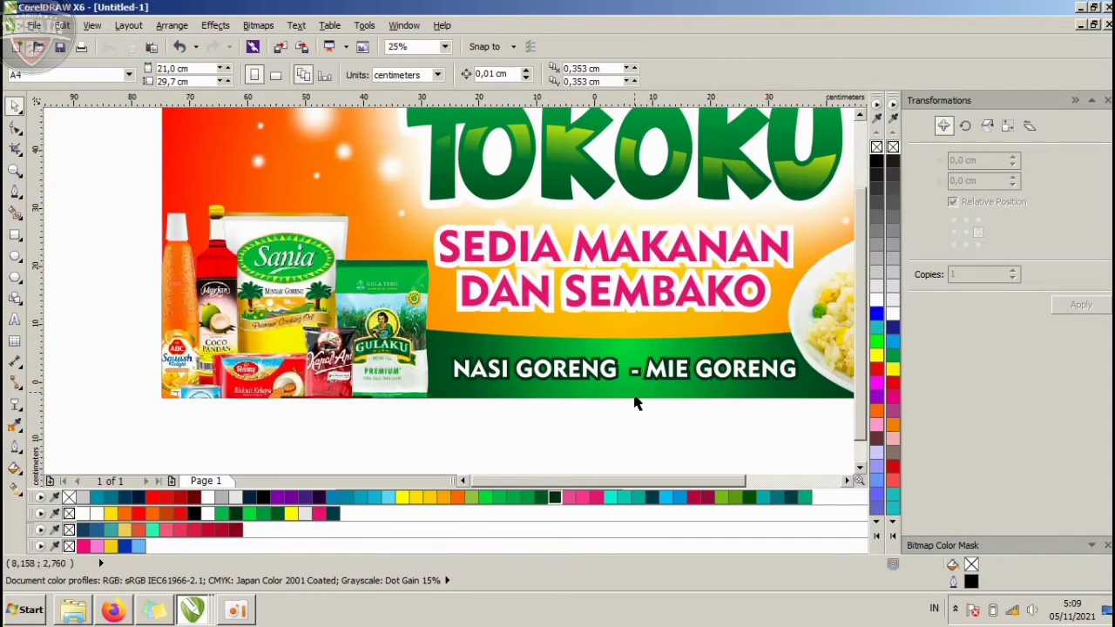
pyautogui.click(629, 370)
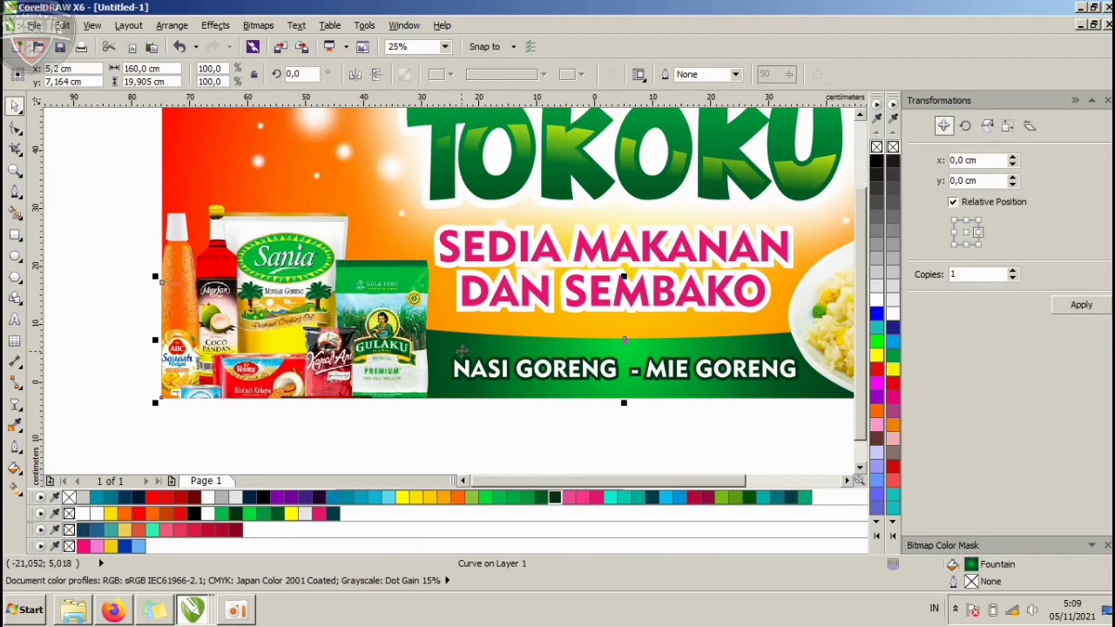
pyautogui.click(215, 26)
pyautogui.moveTo(310, 253)
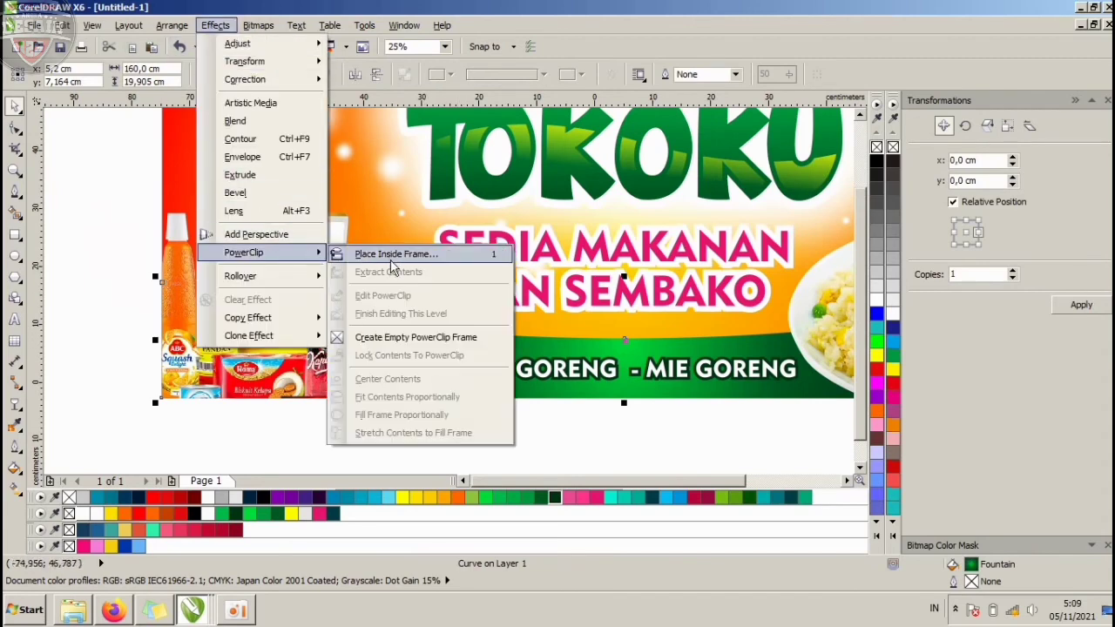
pyautogui.click(392, 253)
pyautogui.click(179, 174)
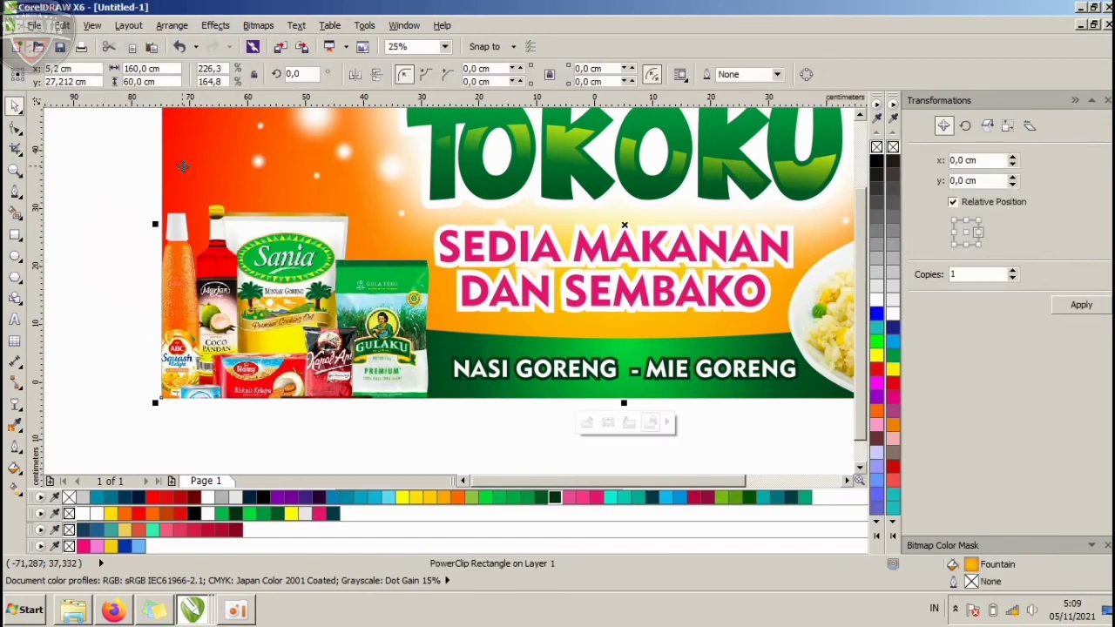
# - Open the background's PowerClip contents and add a drop shadow to the green curve, running horizontally across its full width
pyautogui.click(377, 354)
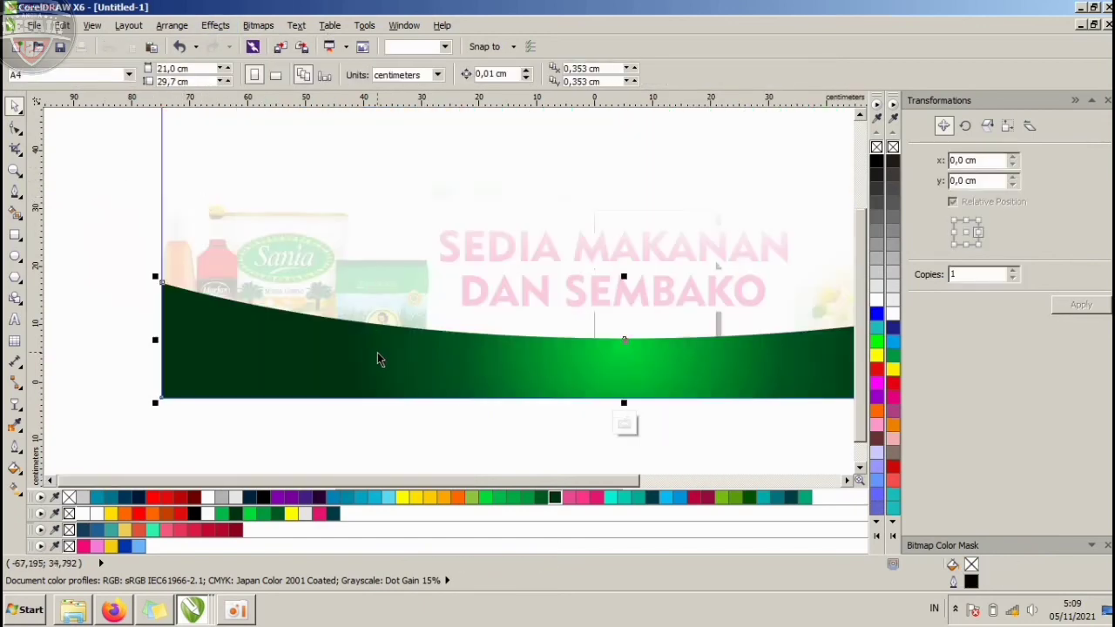
pyautogui.scroll(-2, 233, 301)
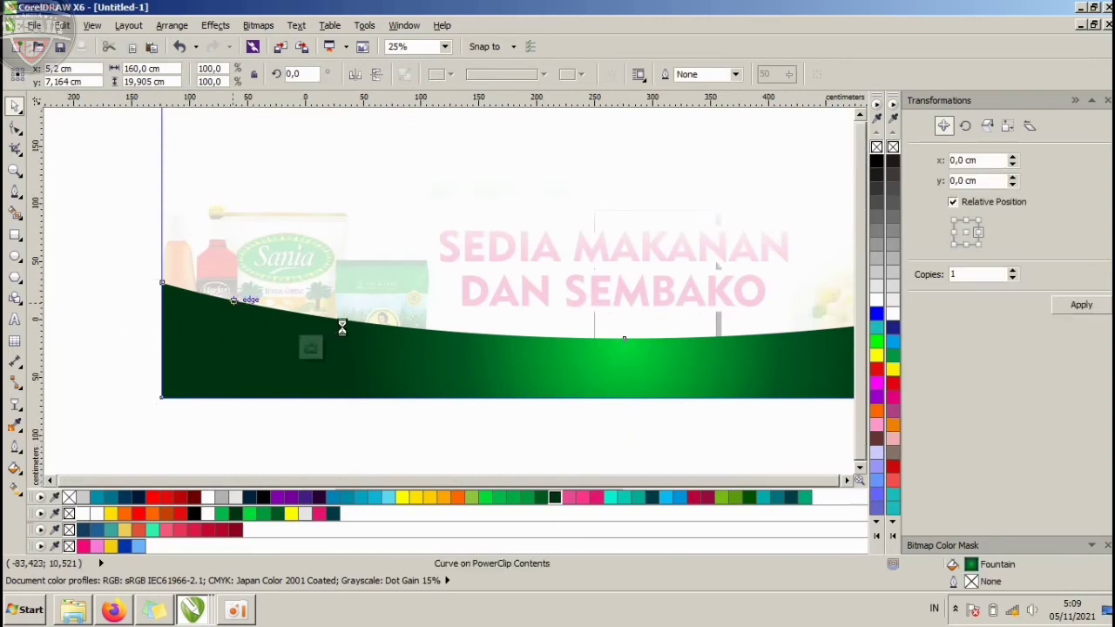
pyautogui.click(17, 406)
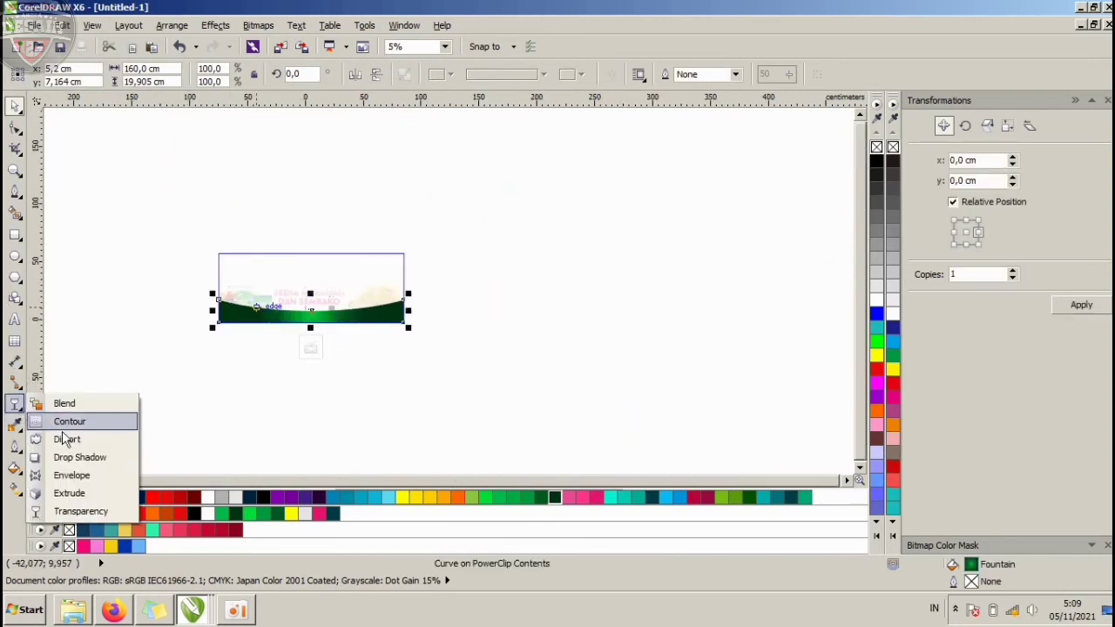
pyautogui.click(60, 458)
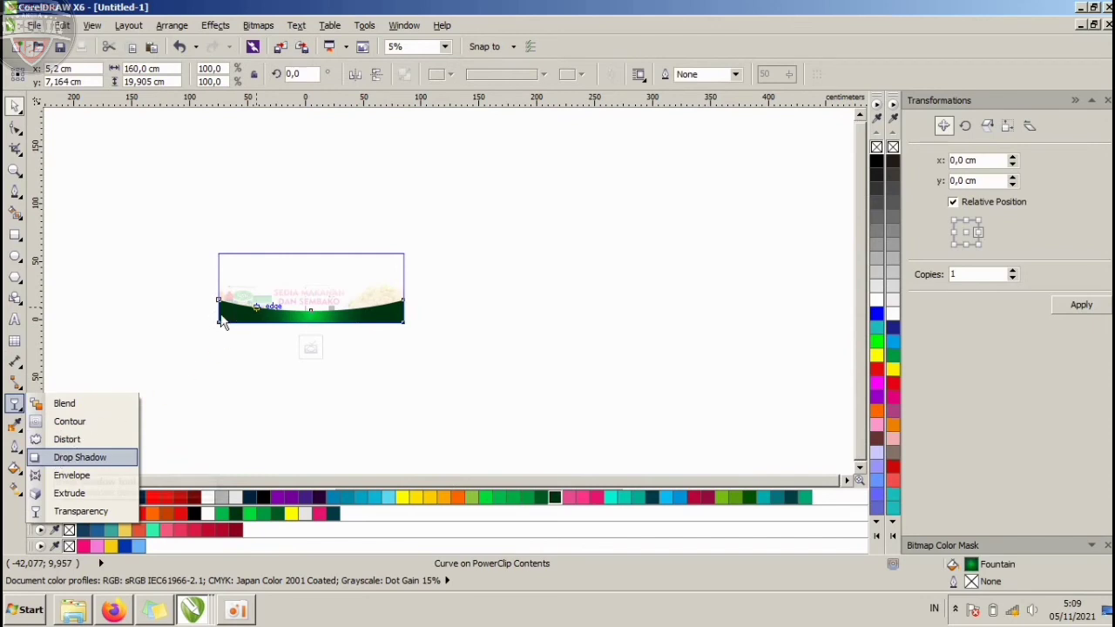
pyautogui.moveTo(220, 311); pyautogui.dragTo(405, 315)
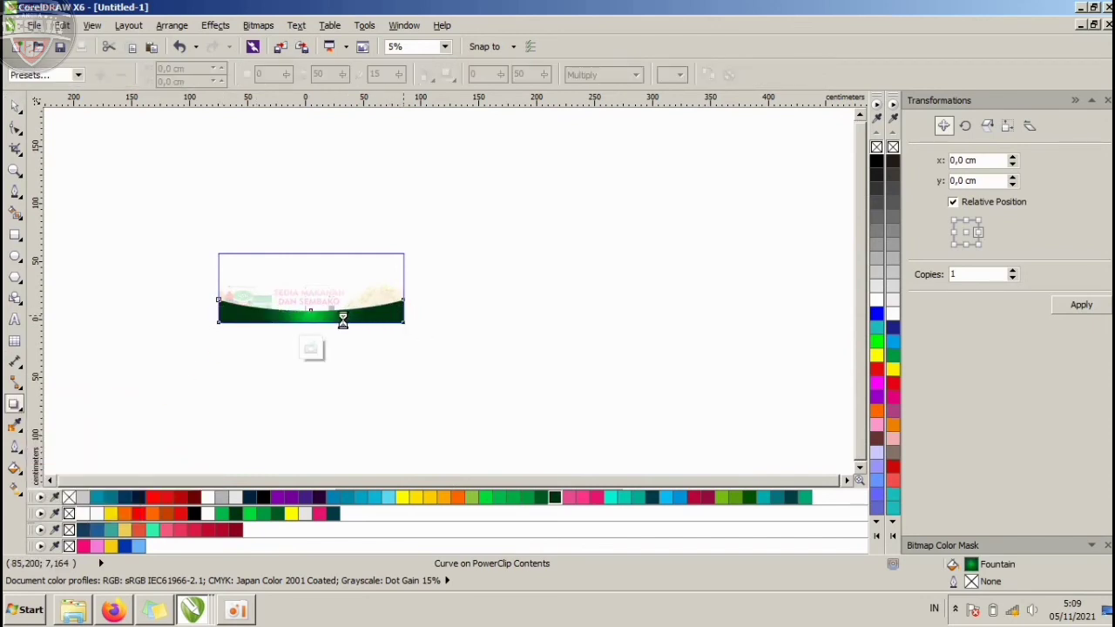
pyautogui.scroll(1, 318, 319)
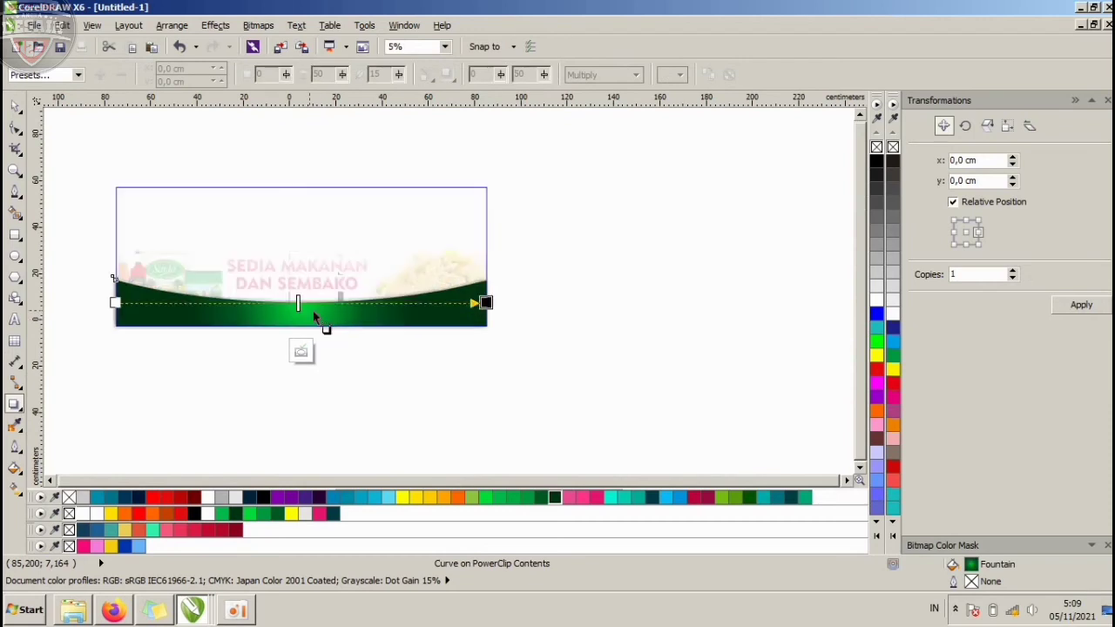
pyautogui.click(16, 108)
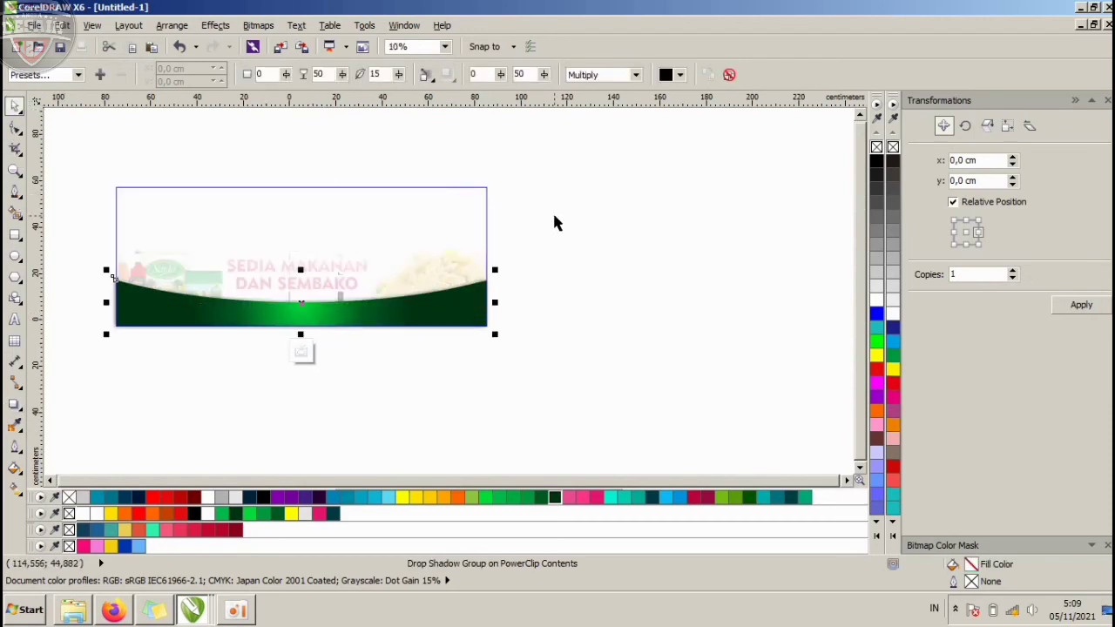
# - Set the green curve's drop shadow to Normal mode, opacity 77 and feathering 33, and finish editing the PowerClip contents
pyautogui.click(620, 77)
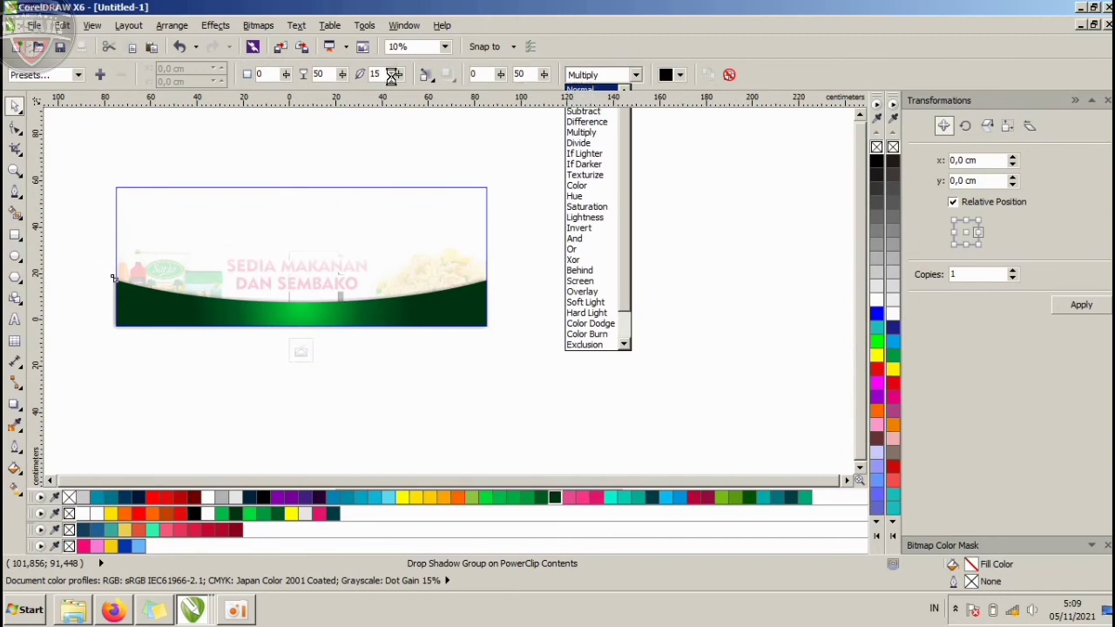
pyautogui.doubleClick(319, 74)
pyautogui.write('77')
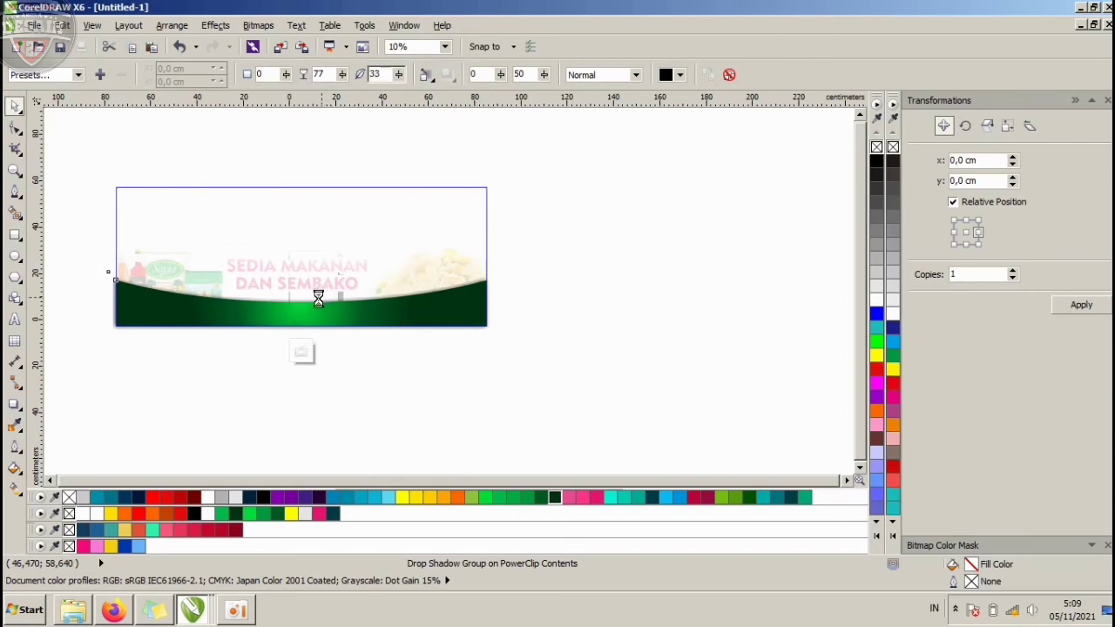
pyautogui.click(528, 253)
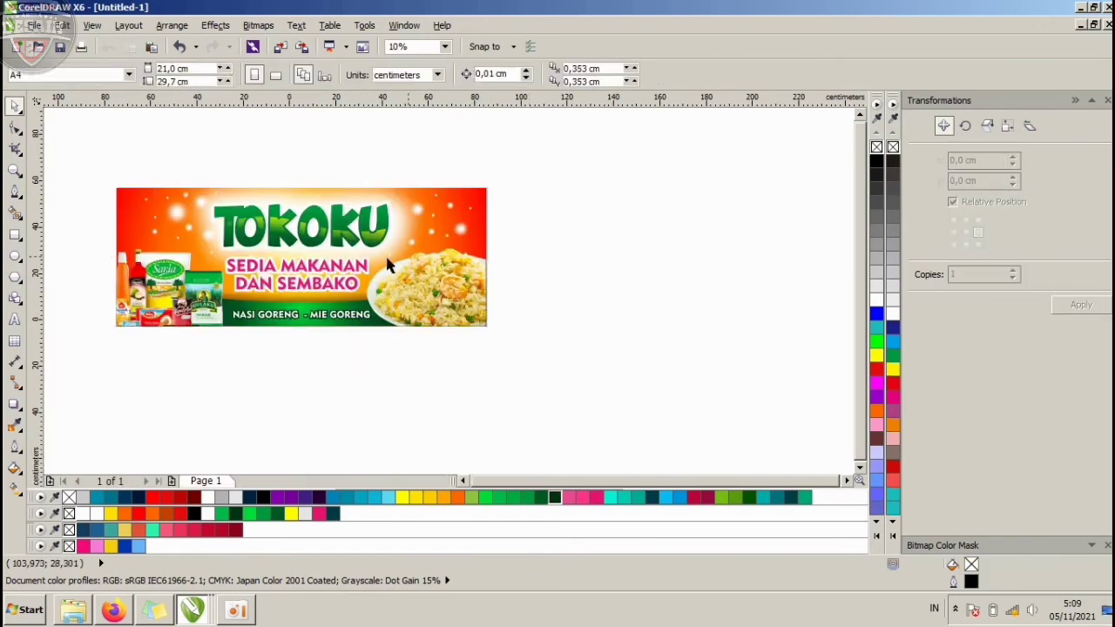
# - Reopen the background's PowerClip contents and give the green curve a 2 cm bright green outline #00DC3A, behind the fill and scaling with the image
pyautogui.scroll(2, 148, 255)
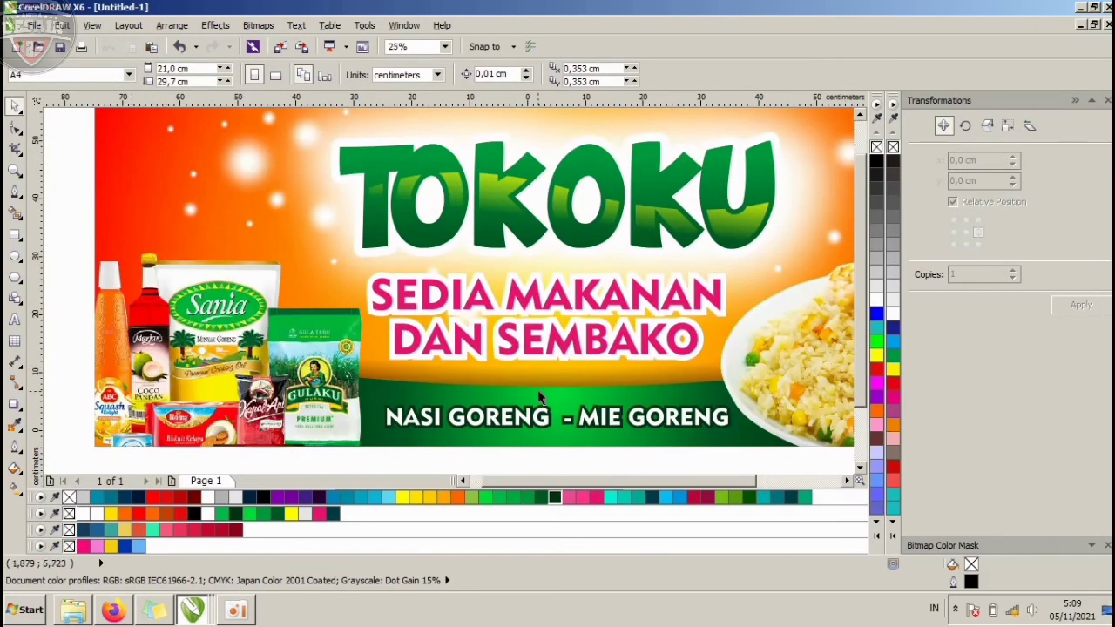
pyautogui.click(493, 407)
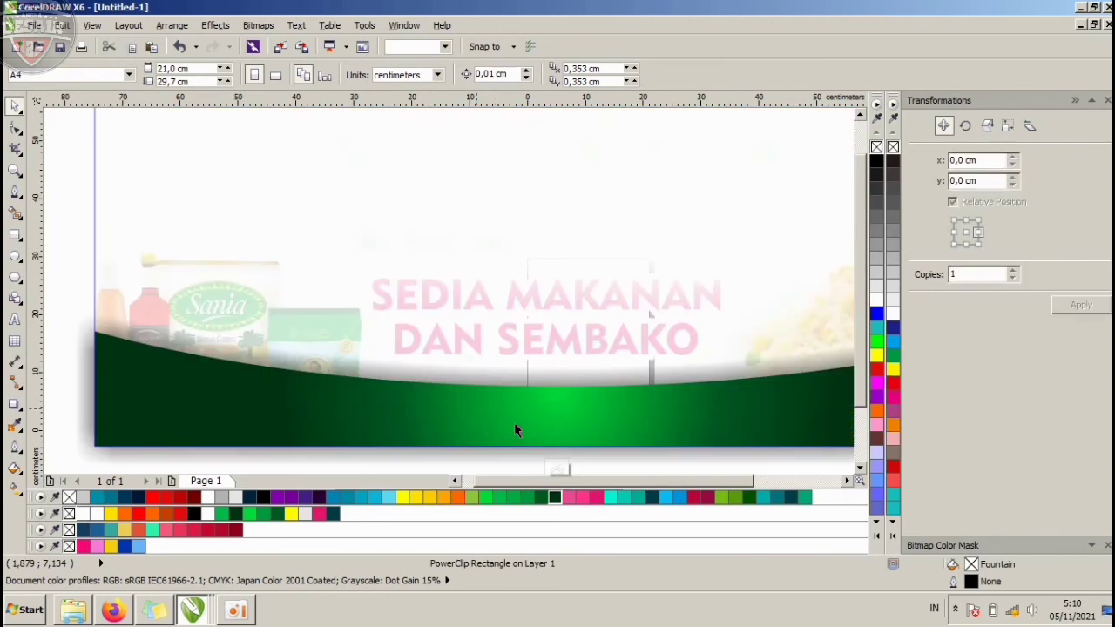
pyautogui.click(520, 421)
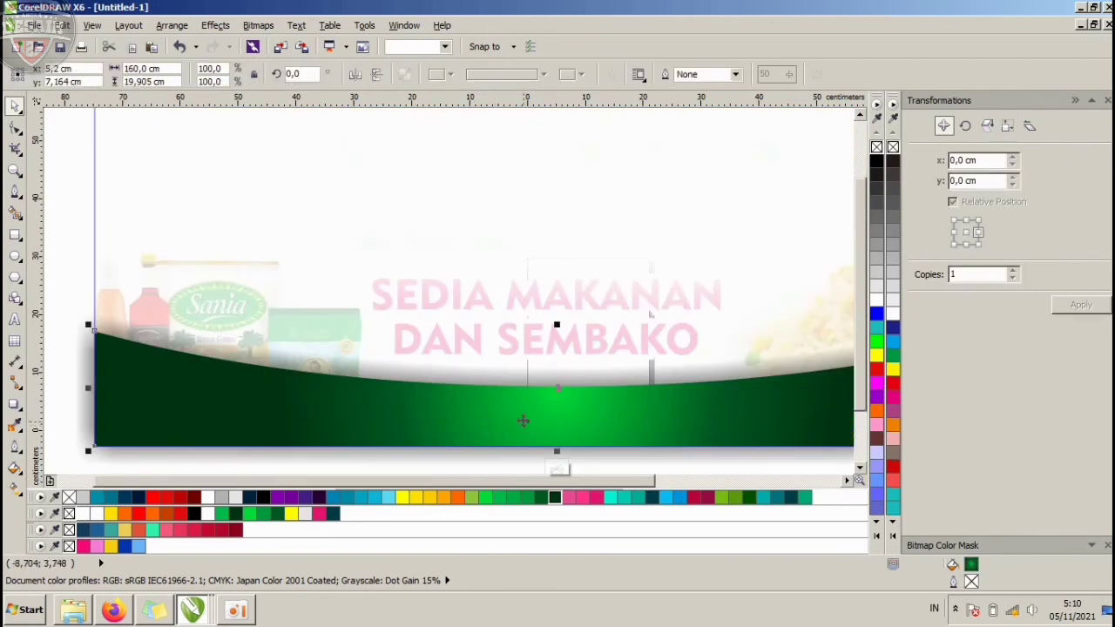
pyautogui.click(489, 497)
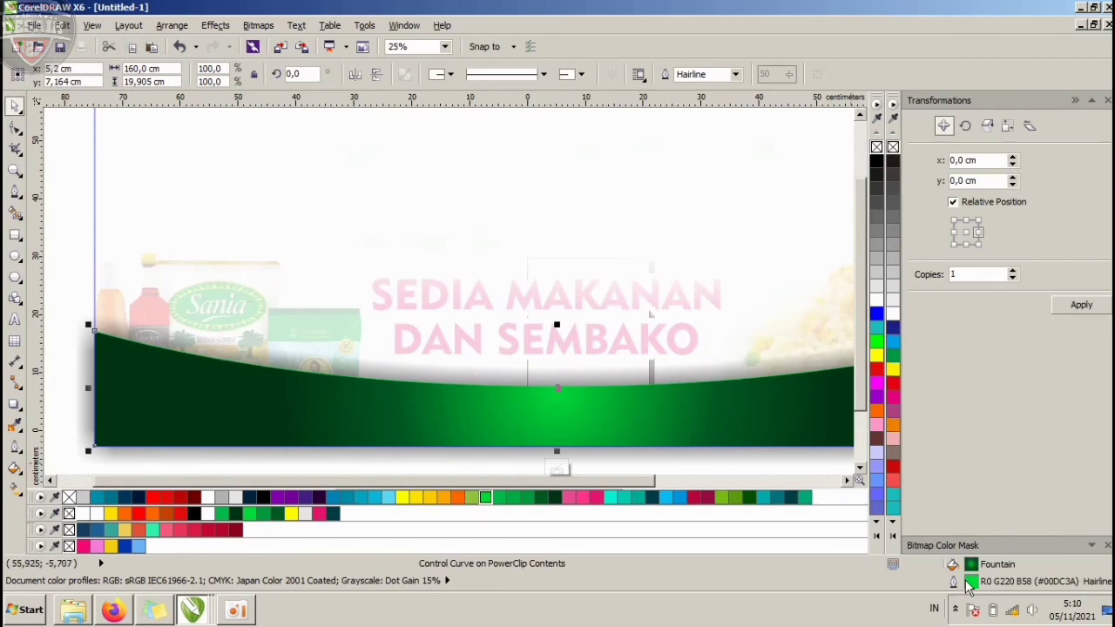
pyautogui.doubleClick(953, 581)
pyautogui.doubleClick(453, 212)
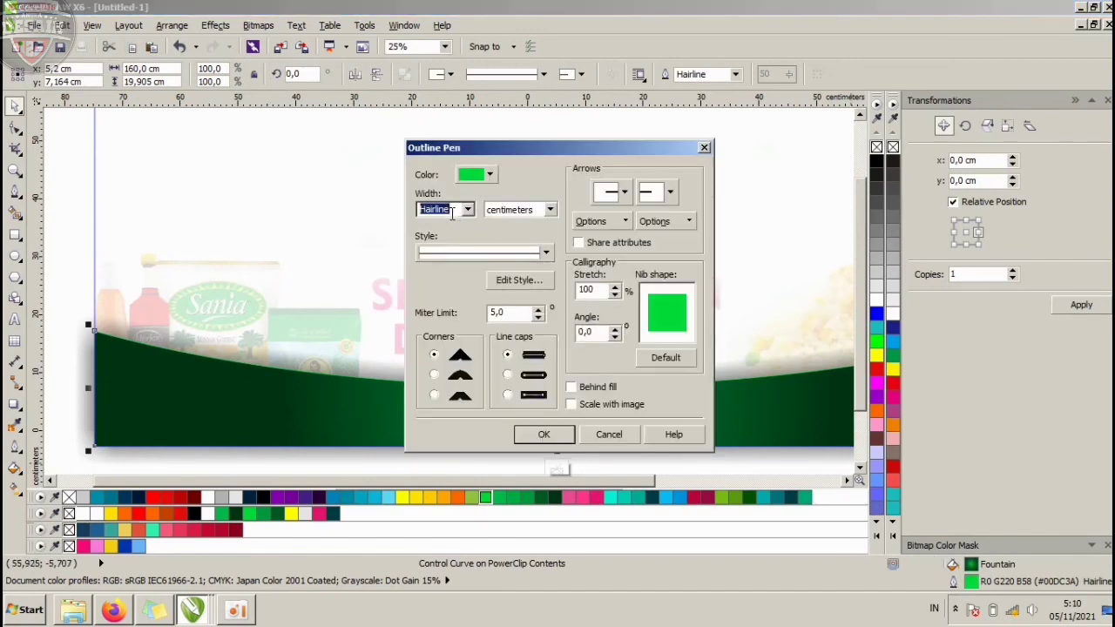
pyautogui.write('2')
pyautogui.click(570, 404)
pyautogui.click(570, 387)
pyautogui.click(543, 433)
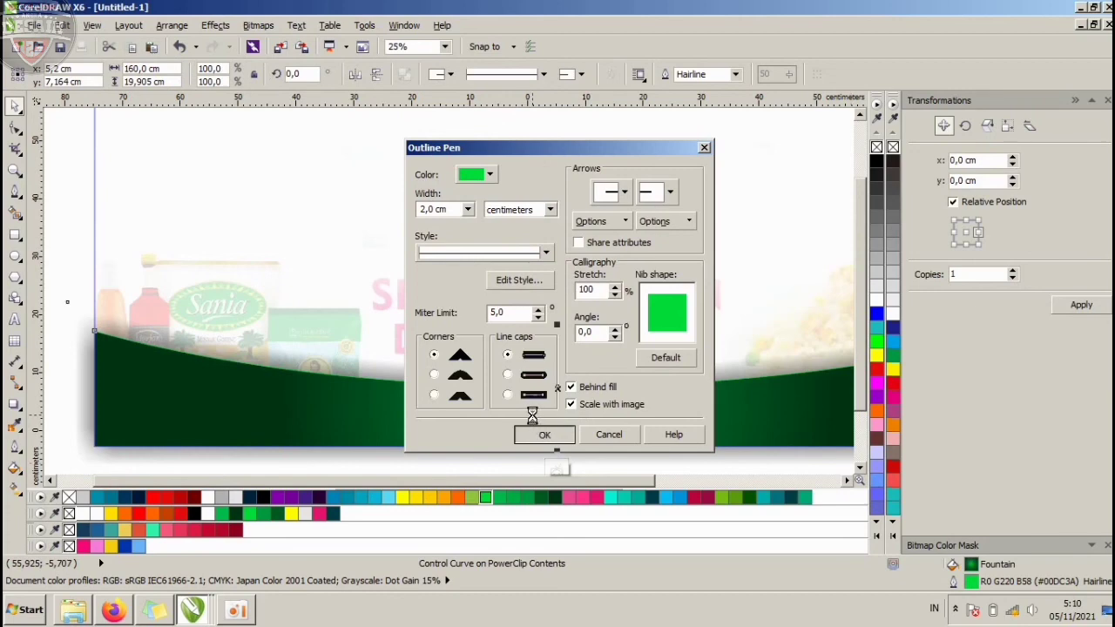
# - Set the green curve's outline width to 1 cm, finish editing the PowerClip contents and deselect the banner
pyautogui.doubleClick(964, 589)
pyautogui.doubleClick(453, 212)
pyautogui.write('1')
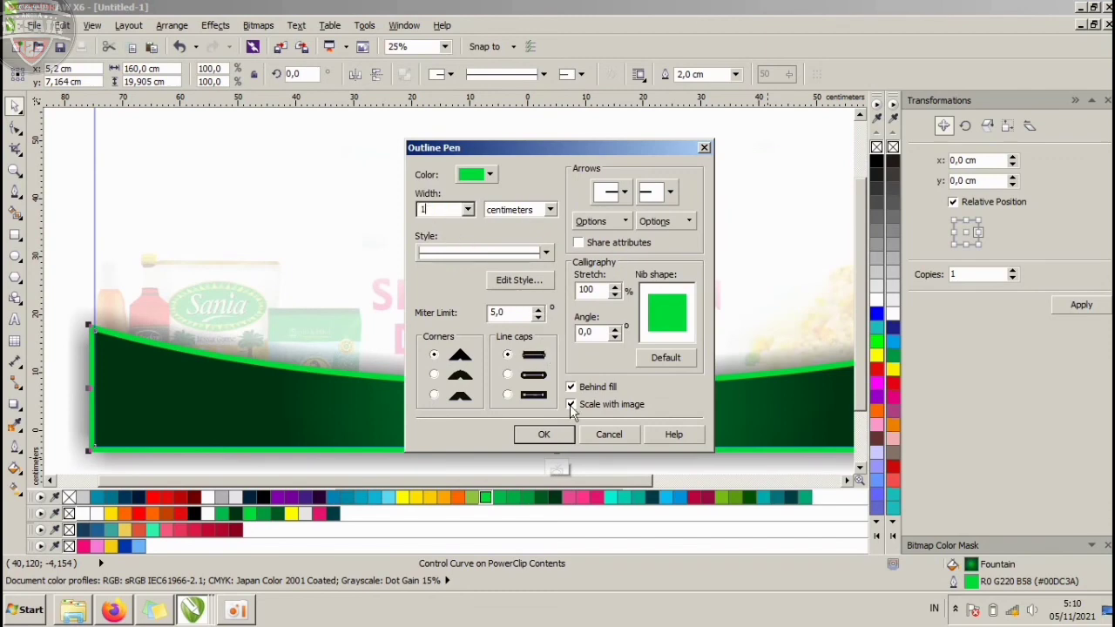
pyautogui.click(544, 434)
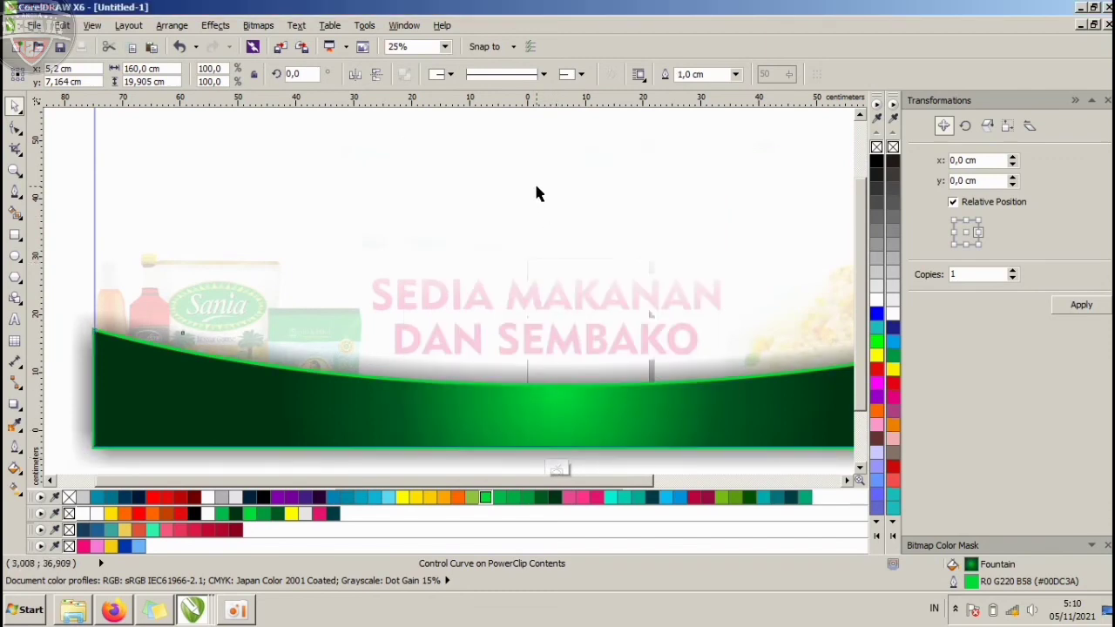
pyautogui.click(535, 184)
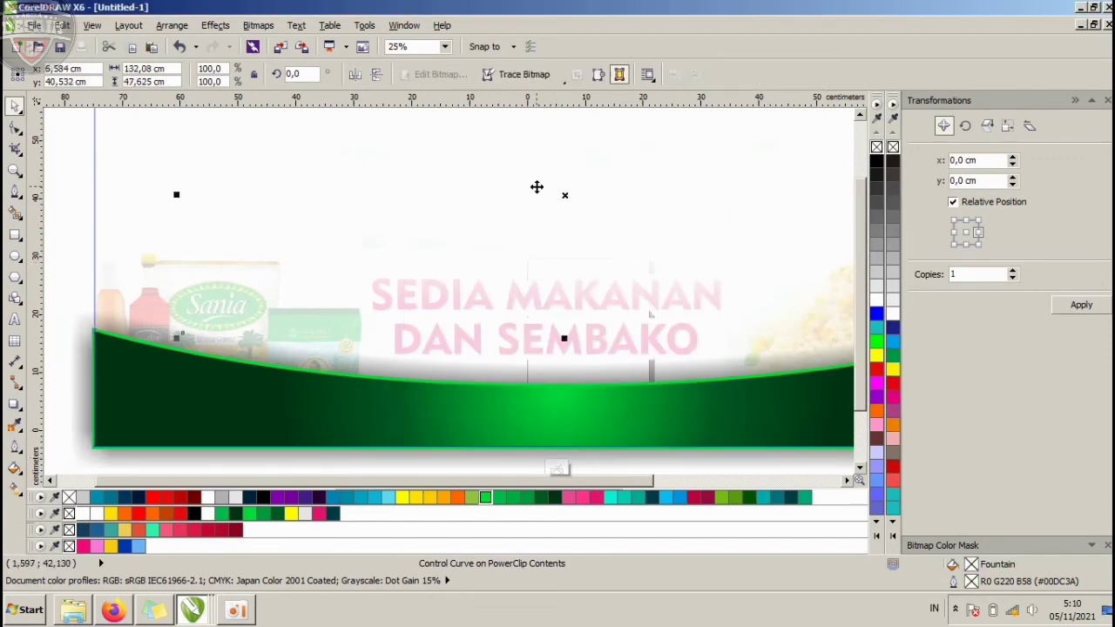
pyautogui.keyDown('ctrl'); pyautogui.click(85, 161); pyautogui.keyUp('ctrl')
pyautogui.scroll(-2, 505, 231)
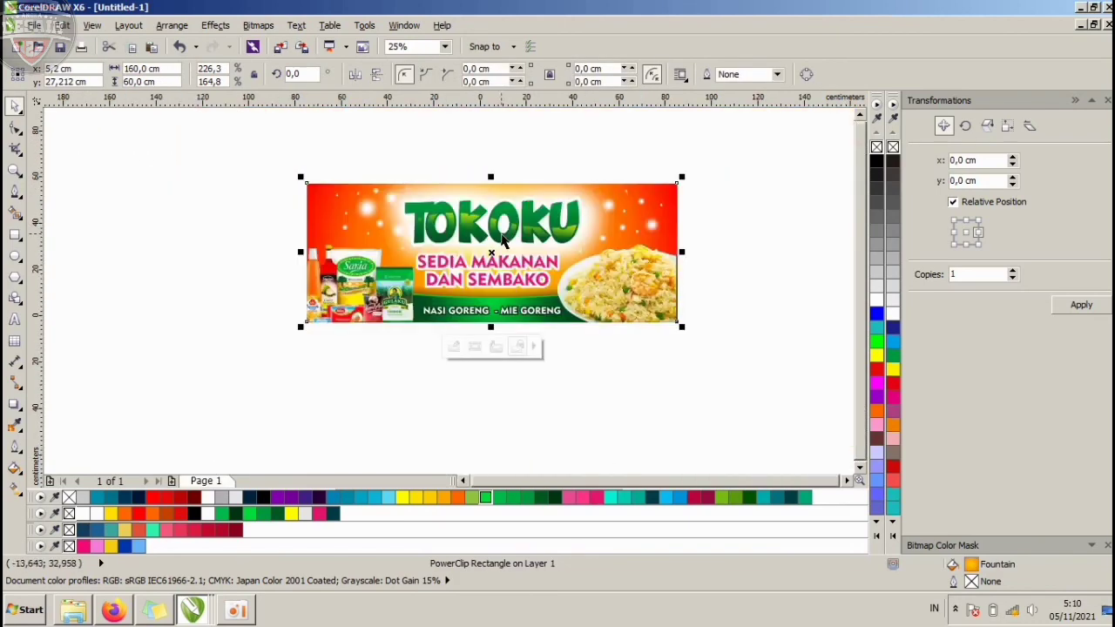
pyautogui.click(703, 212)
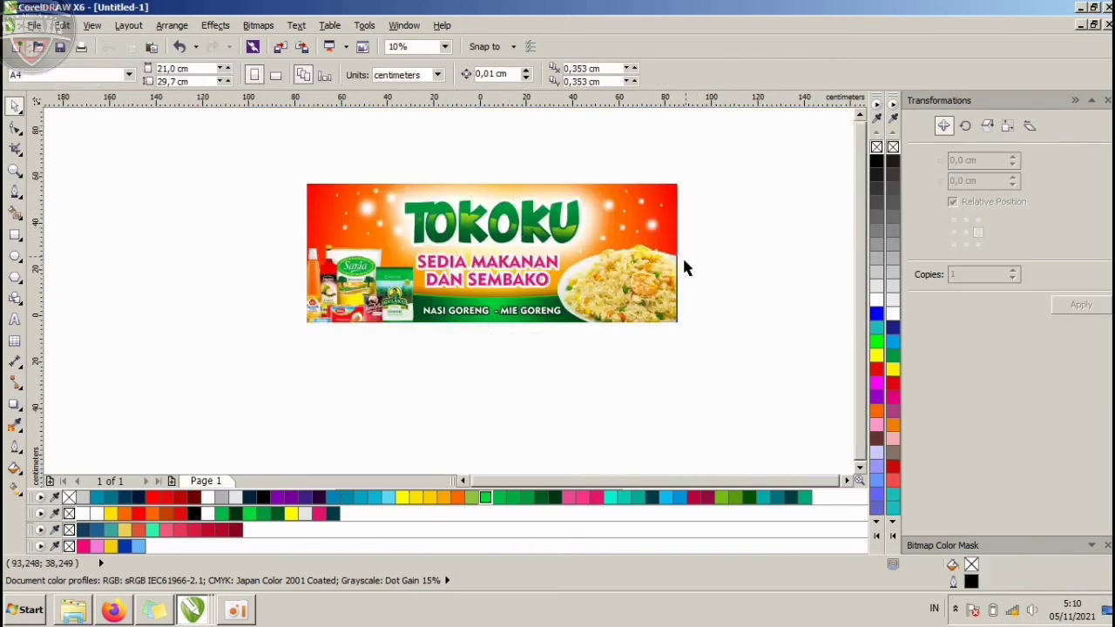
# - Zoom in on the whole banner and examine the finished design in a full-screen preview
pyautogui.click(14, 171)
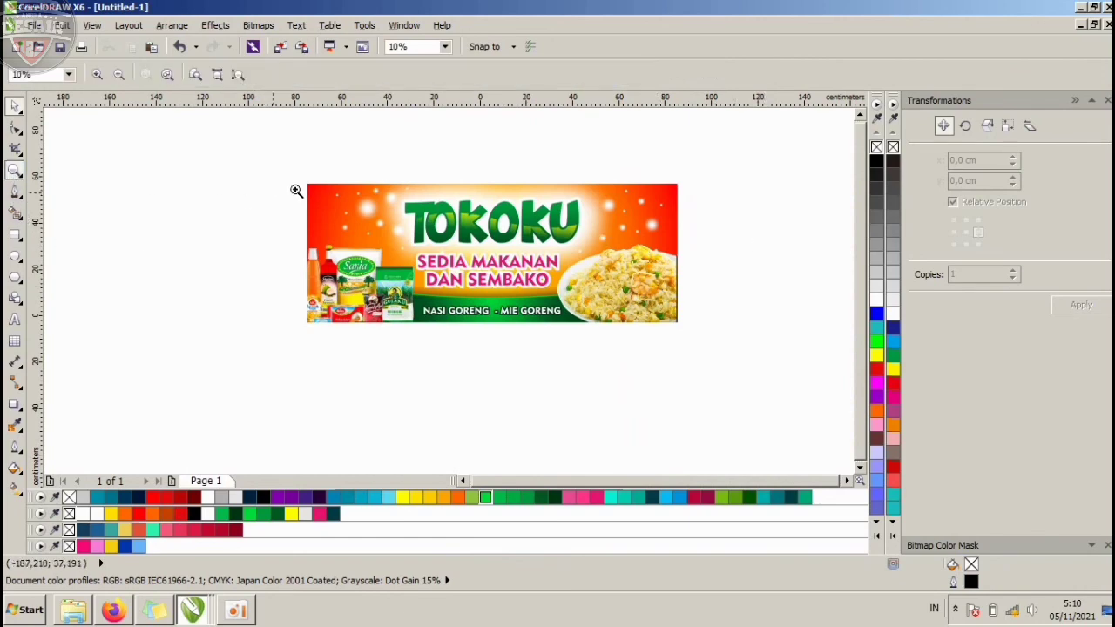
pyautogui.moveTo(298, 180); pyautogui.dragTo(682, 327)
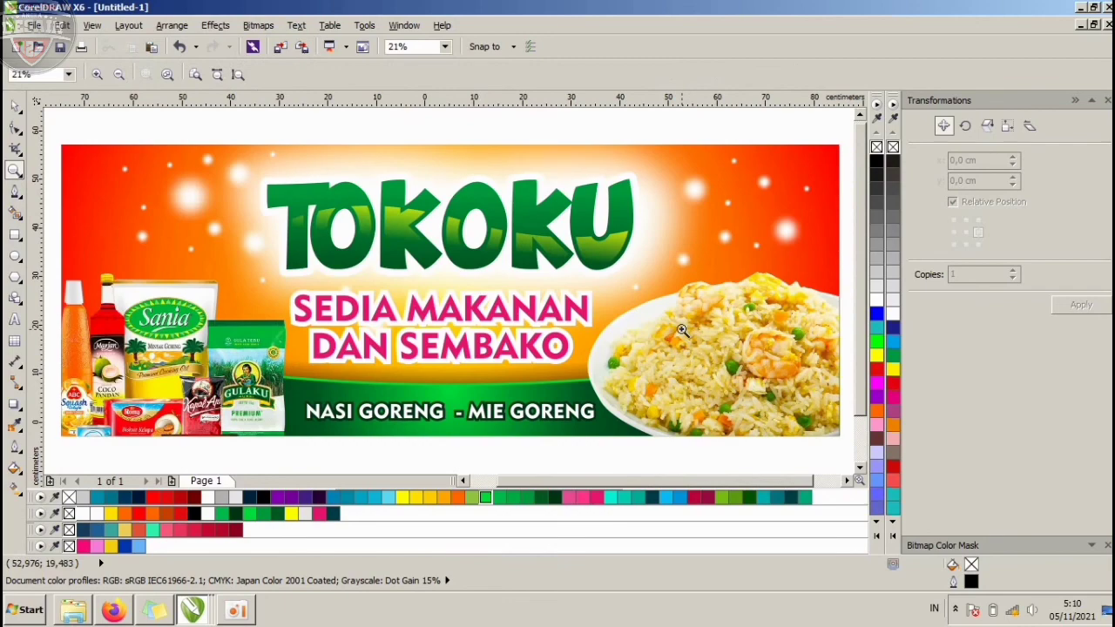
pyautogui.press('F9')
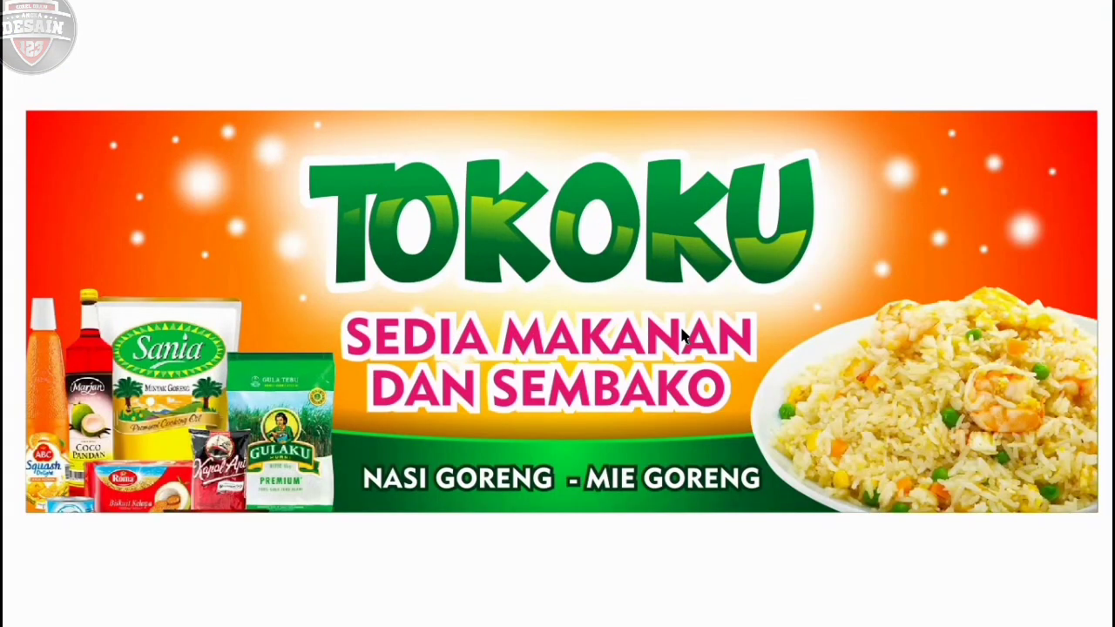